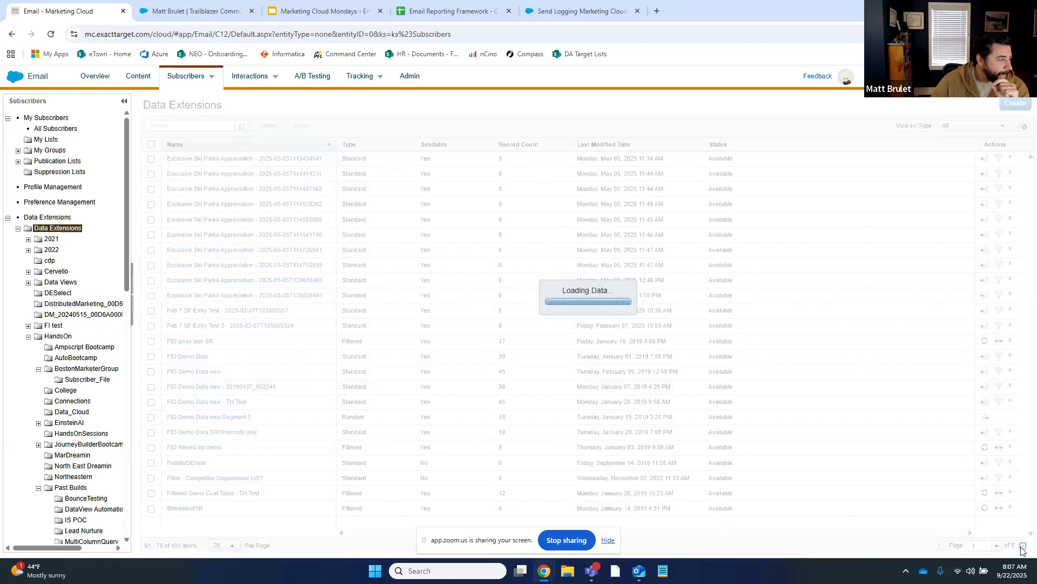
Page through the data extensions, browse the Data Views folder, then open the Send Log folder
click(1022, 547)
click(1021, 546)
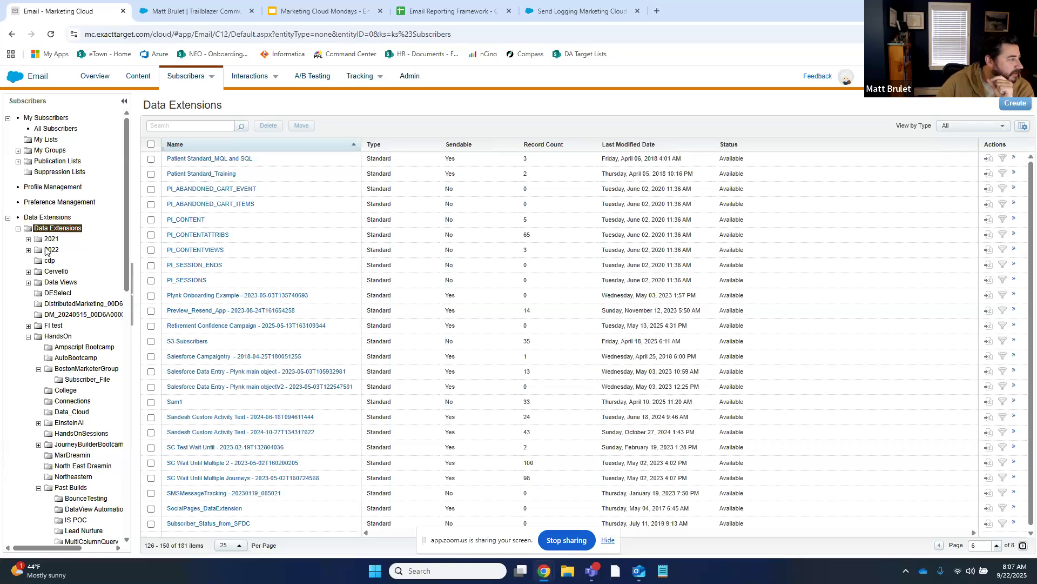
click(58, 282)
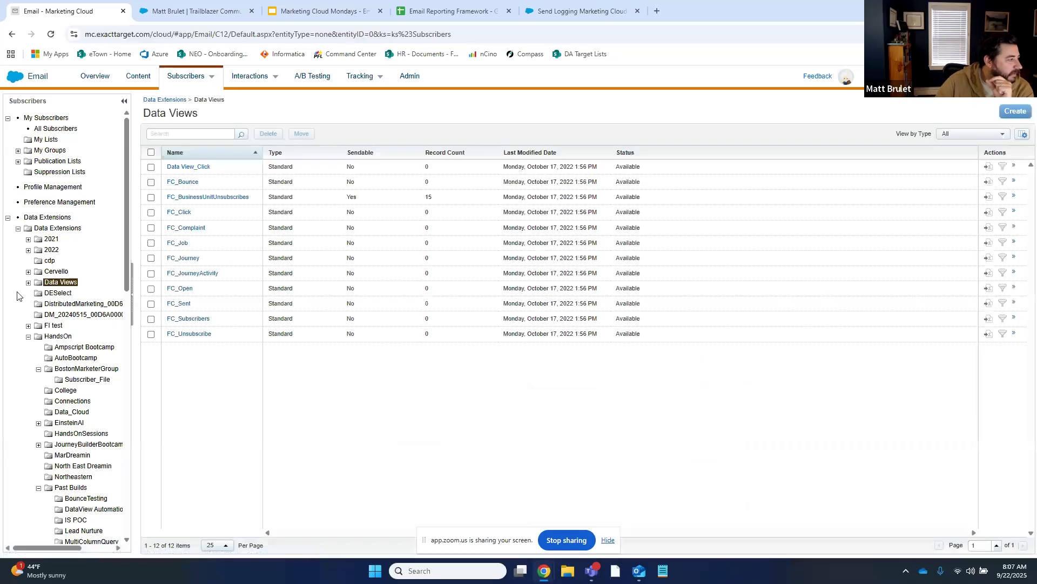
click(28, 282)
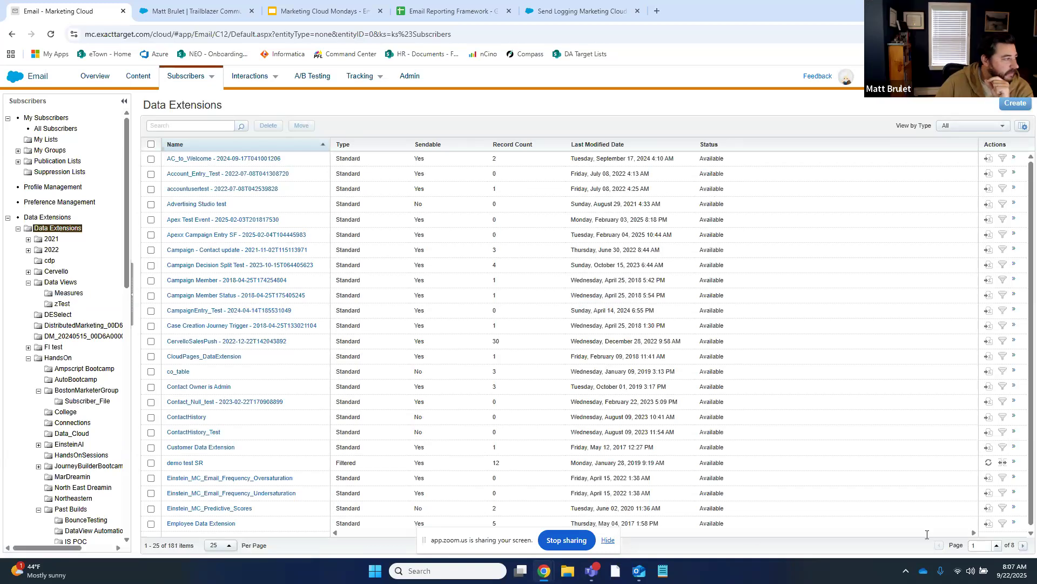
click(61, 282)
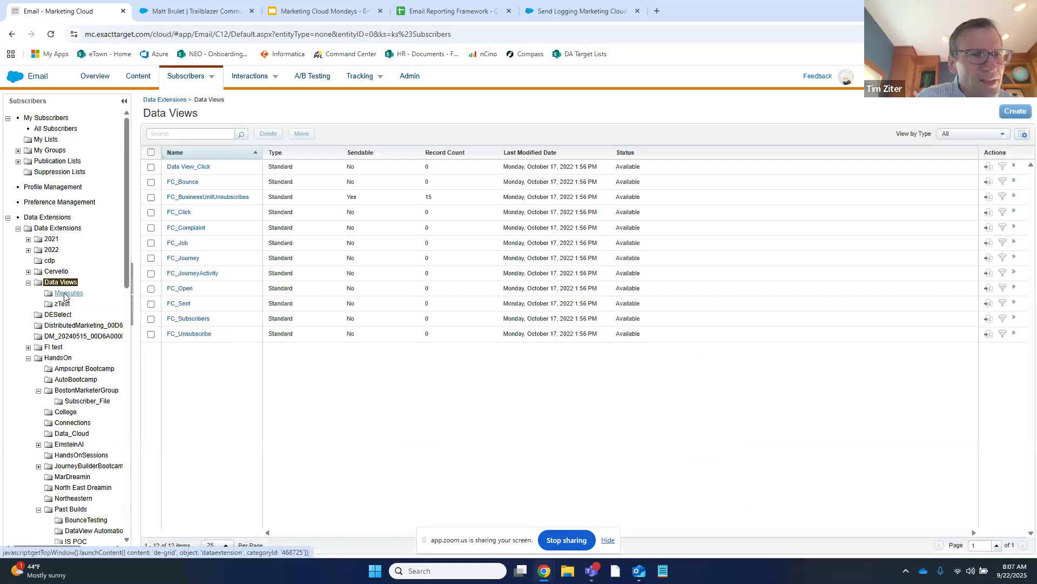
click(28, 358)
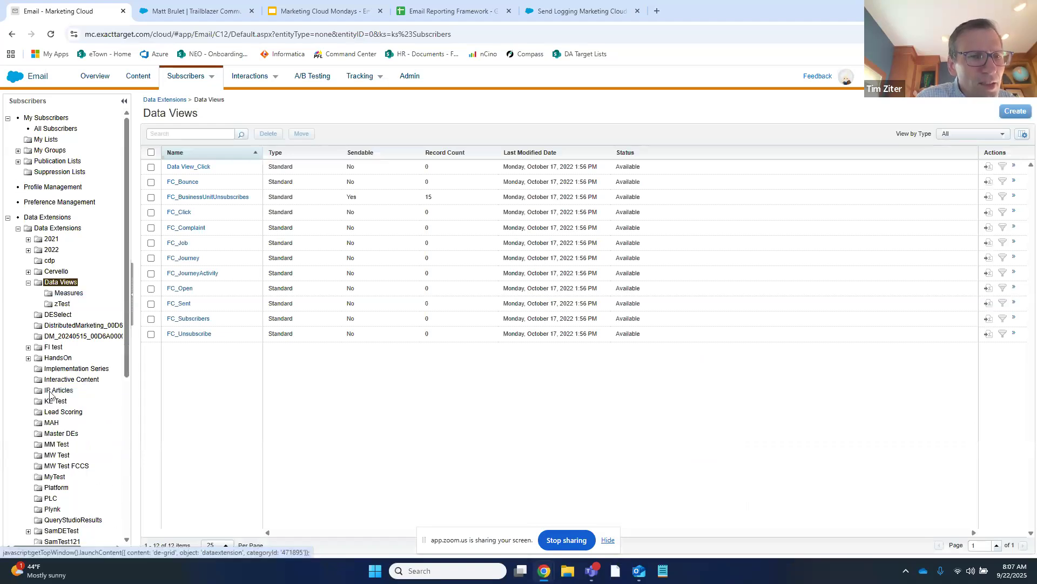
scroll(49, 395, down, 3)
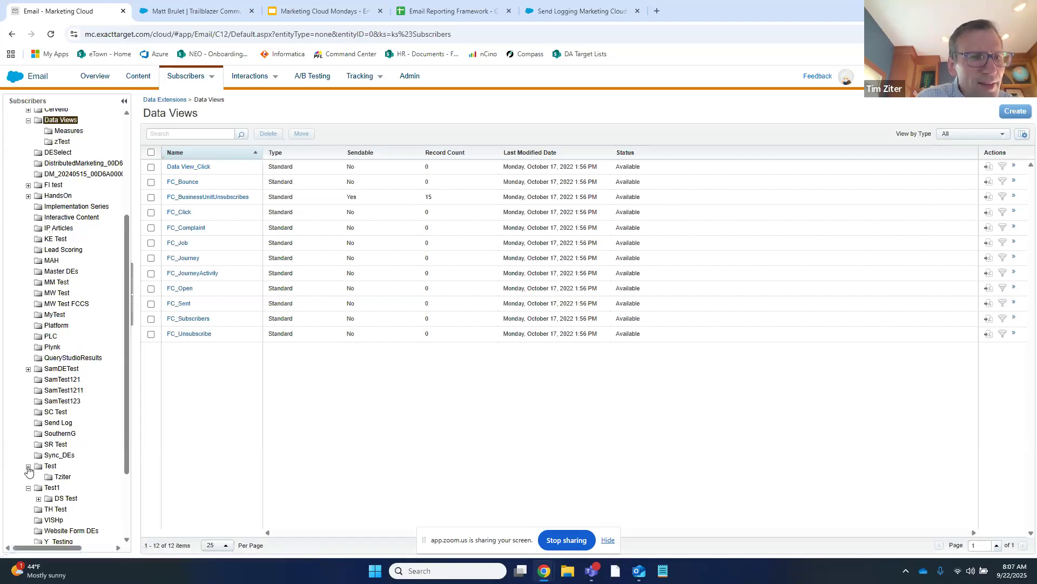
click(64, 423)
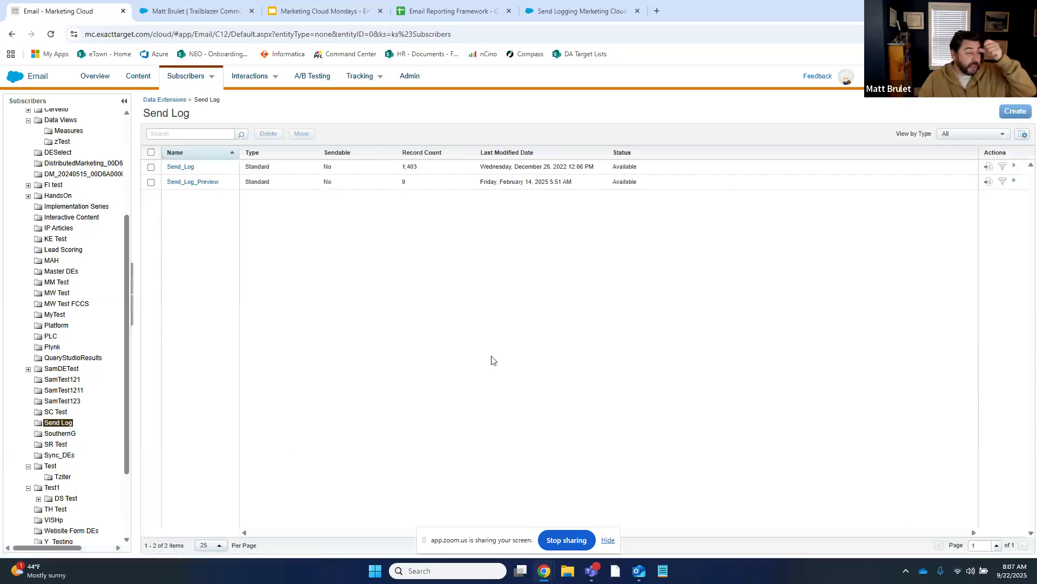
Open Send_Log and scroll its Fields table from JobID through DataSourceName and back up
click(181, 167)
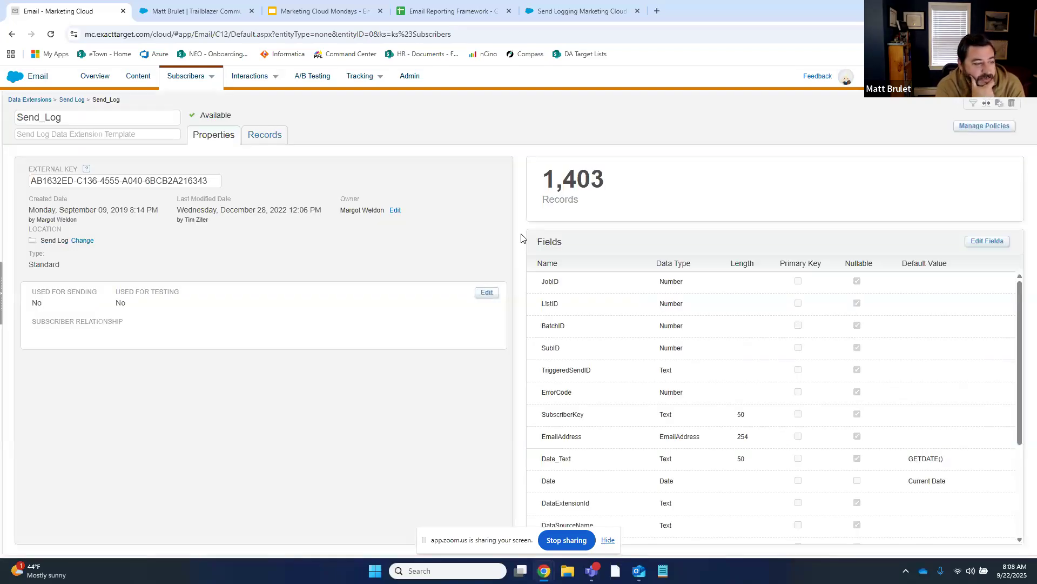
scroll(861, 481, down, 2)
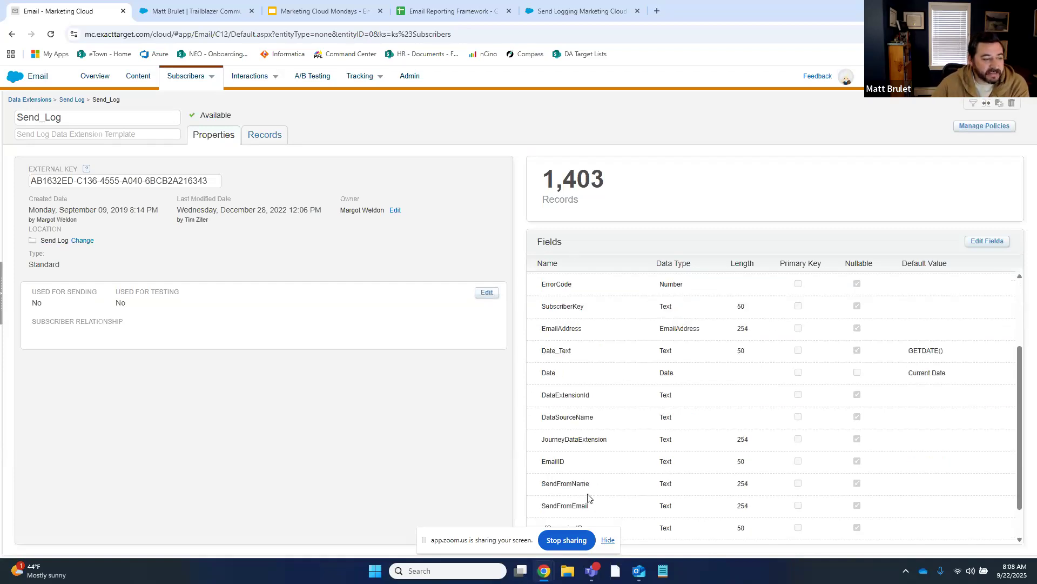
scroll(608, 495, down, 1)
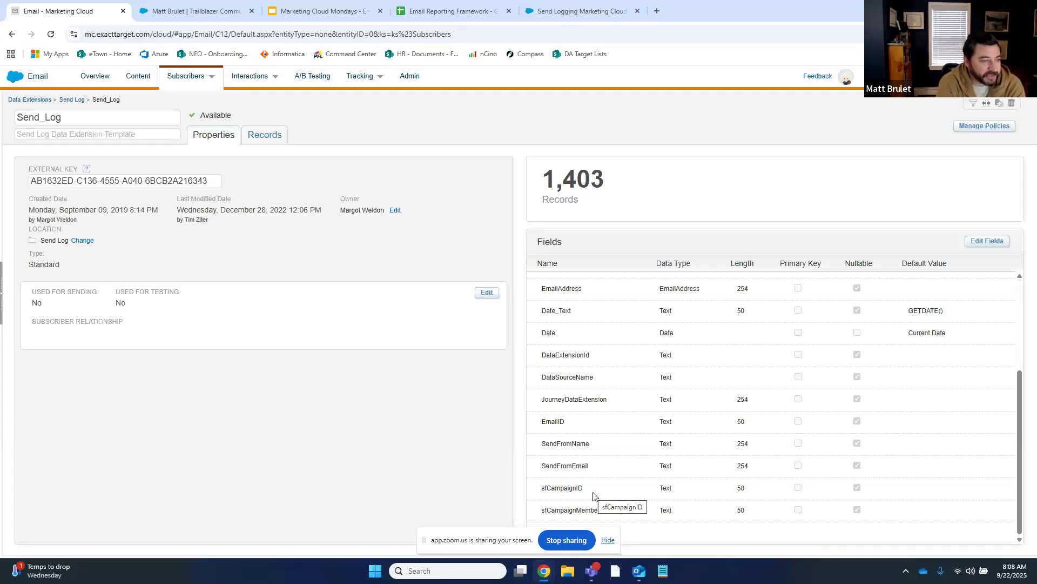
scroll(783, 373, up, 3)
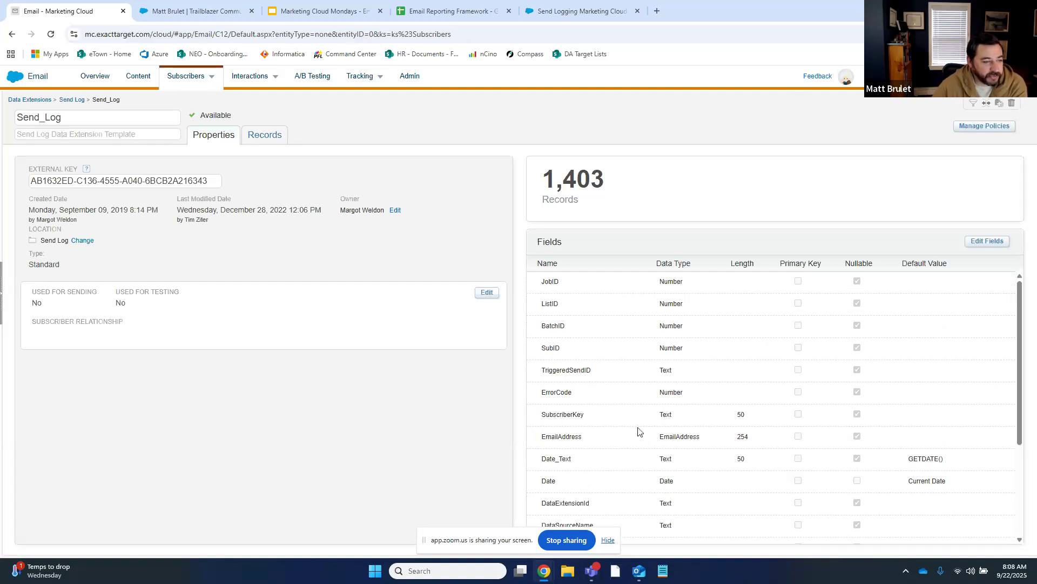
Show Send_Log's Records tab and scroll right to the sfCampaignMemberID column
click(258, 136)
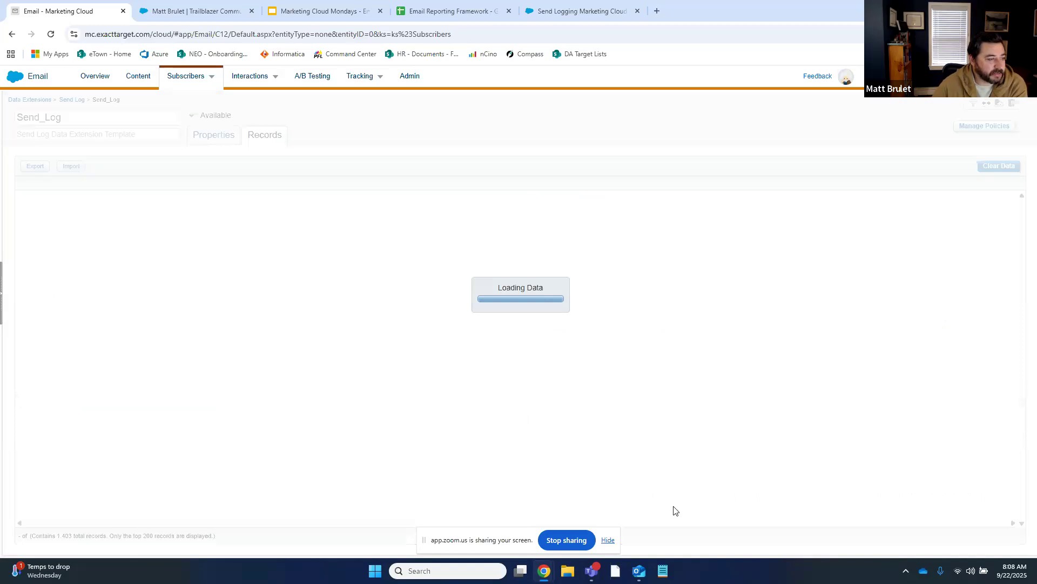
drag(651, 521, 727, 527)
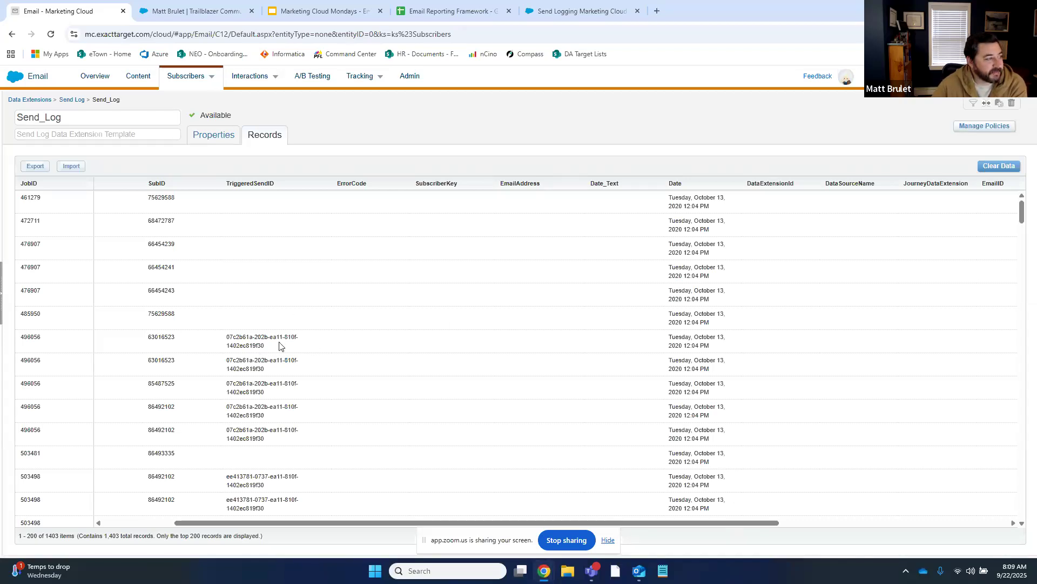
drag(657, 522, 938, 534)
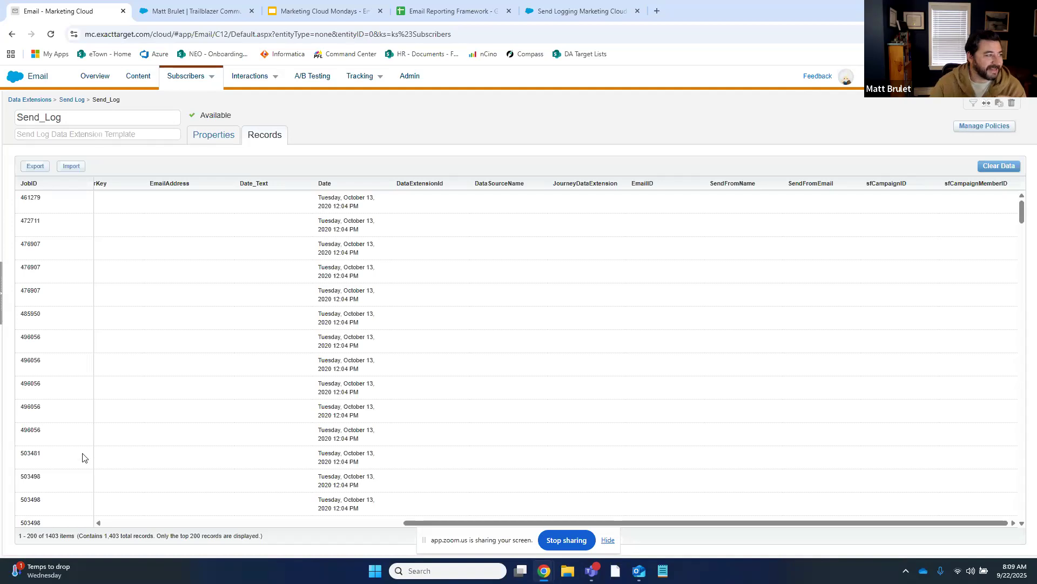
Scroll the Send_Log records, then go to the Email Reporting Framework spreadsheet
scroll(462, 427, down, 1)
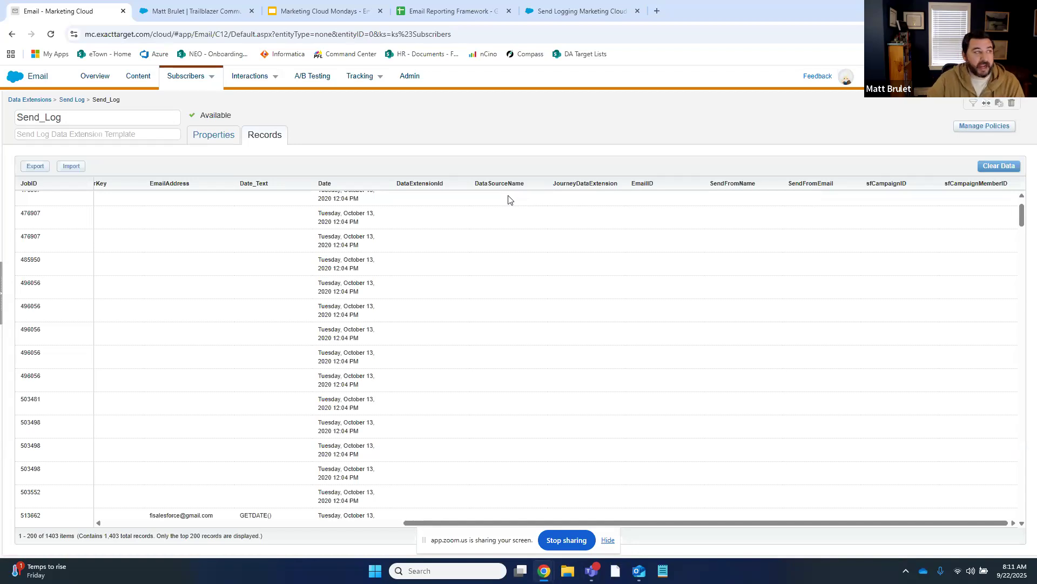
click(457, 12)
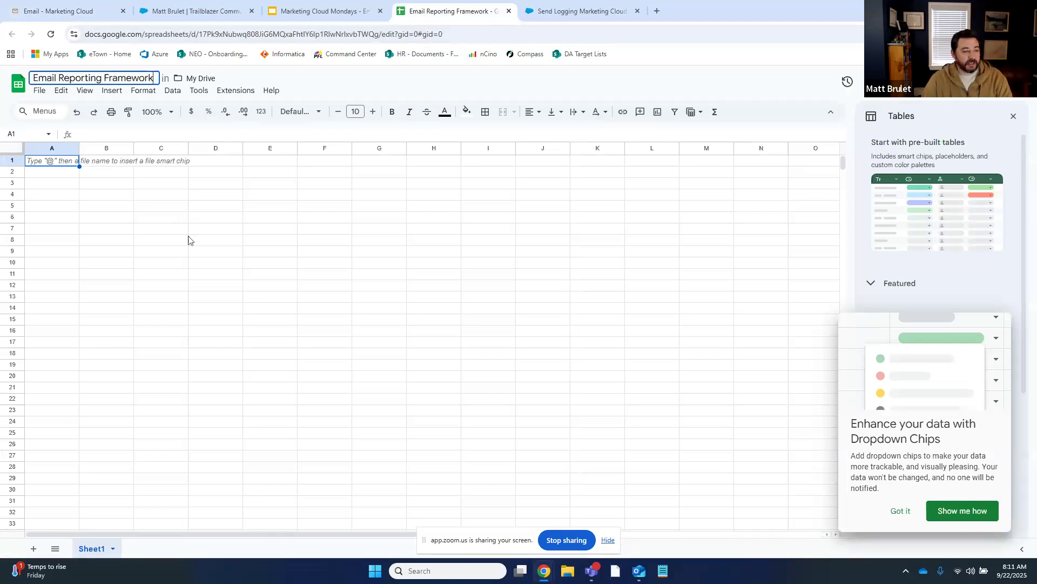
Dismiss the dropdown chips tip and enter Transactional and Commercial in row 2
click(903, 516)
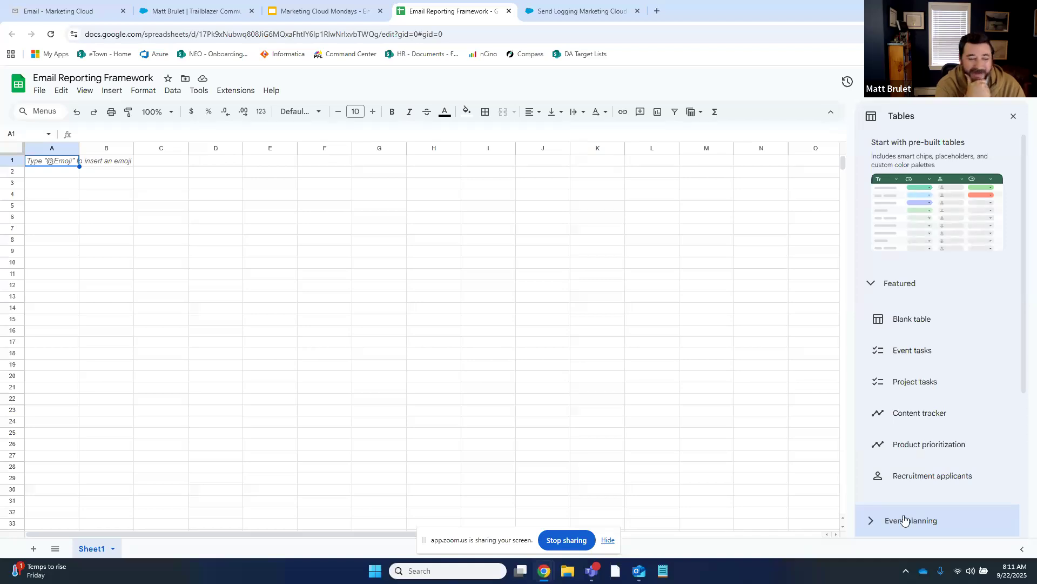
key(Return)
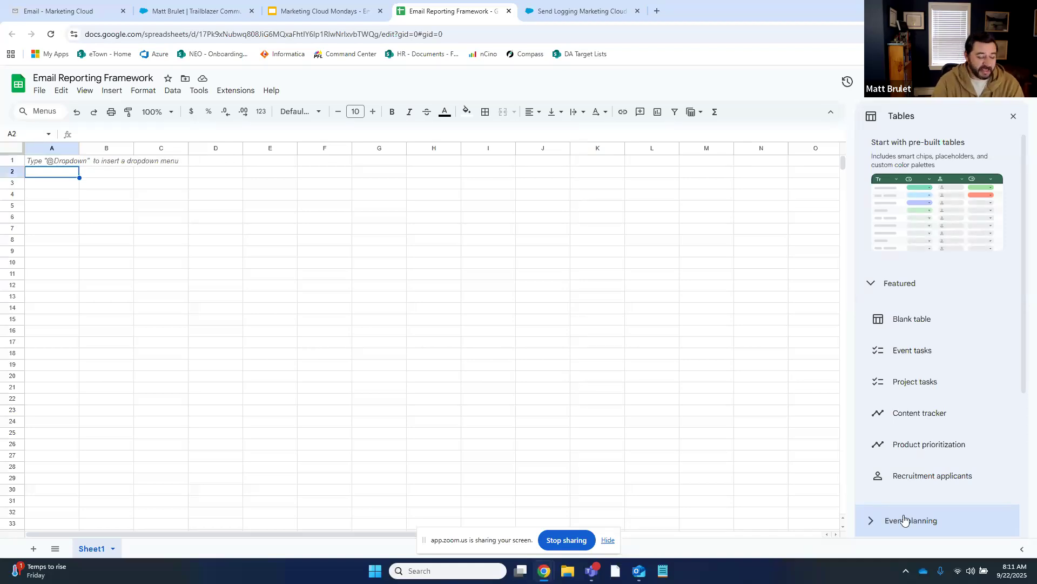
text(Trans)
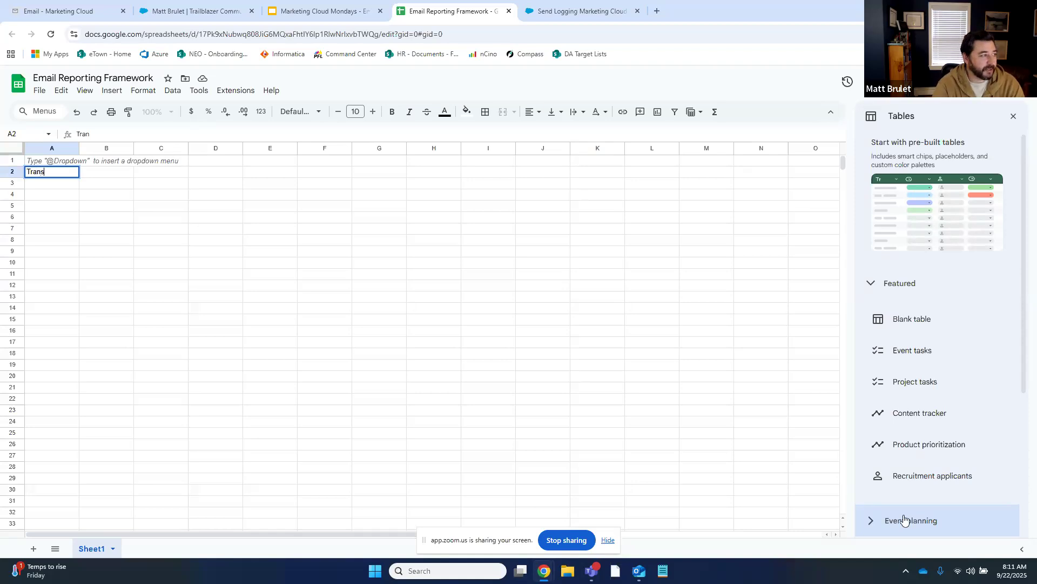
text(actional)
key(Tab)
text(Com)
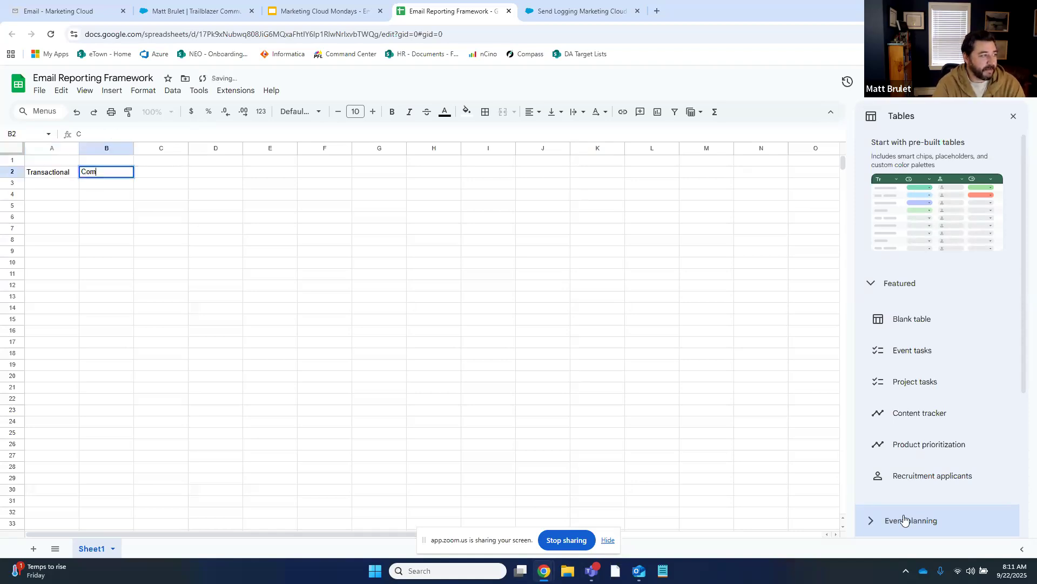
text(mercial)
key(Return)
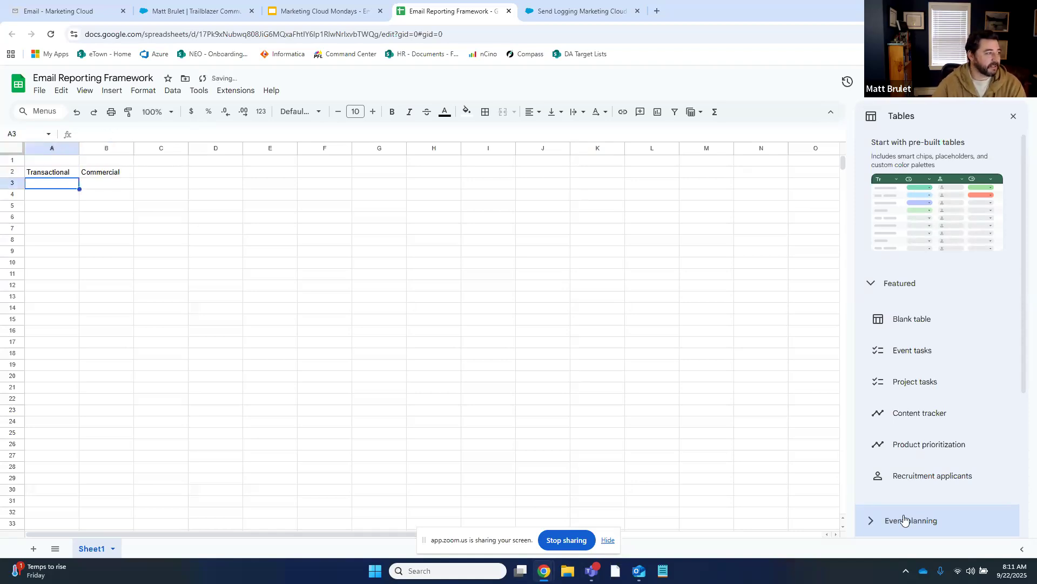
Insert a column left of A and label A2 'Send Classification'
right_click(46, 148)
click(81, 240)
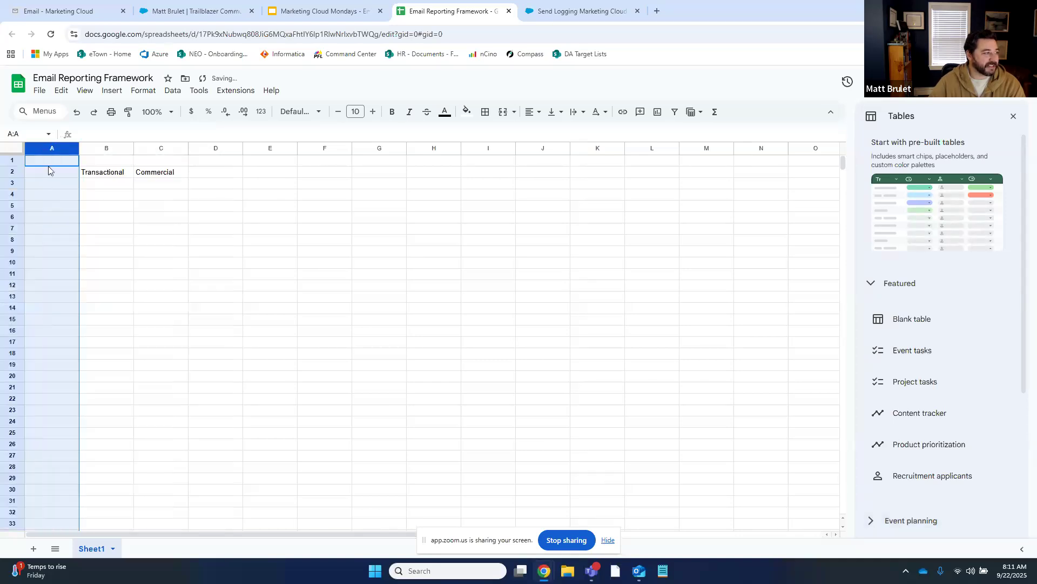
click(46, 162)
click(46, 174)
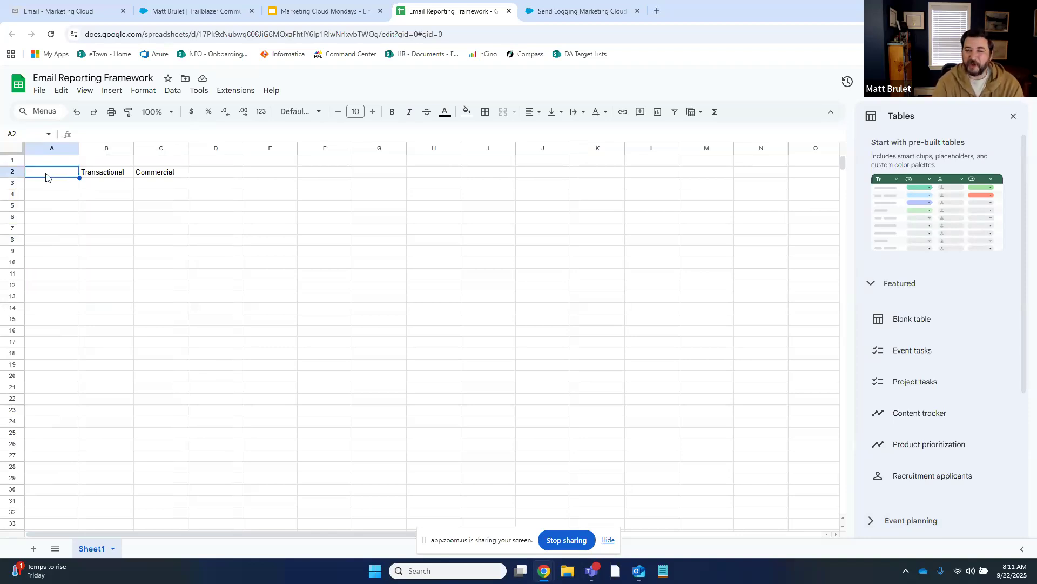
text(aSewn)
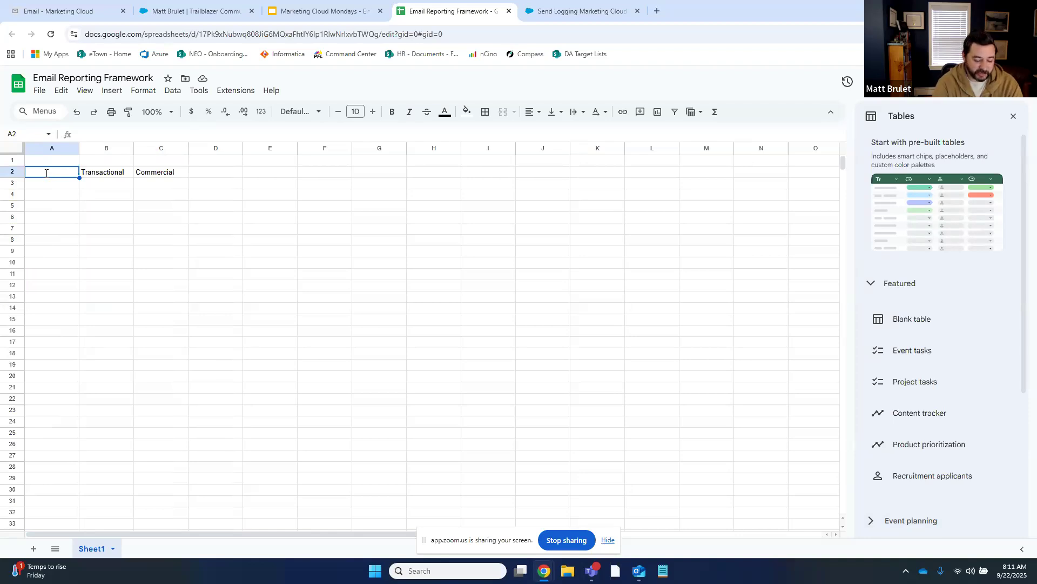
key(BackSpace)
key(BackSpace)
key(BackSpace)
key(BackSpace)
key(BackSpace)
text(Send Classification)
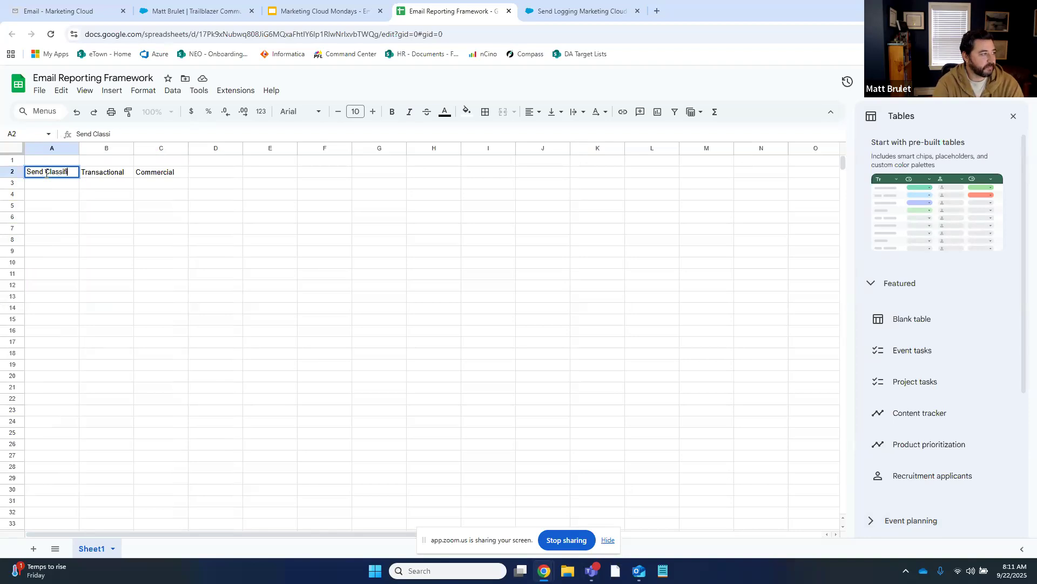
key(Return)
Add the headers 'Category' in A1 and 'Value' in B1
key(Up)
key(Up)
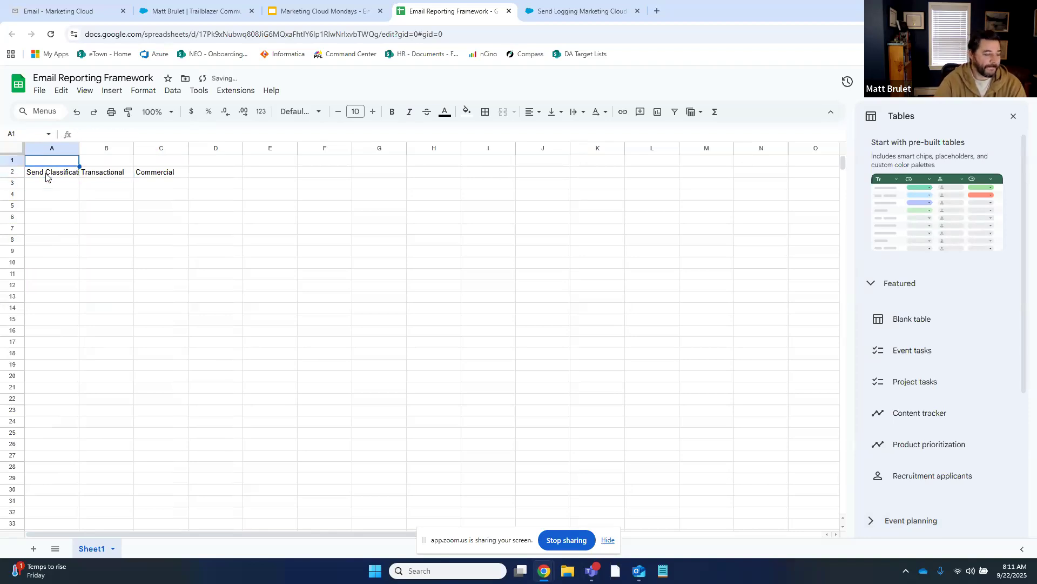
text(Category)
key(Tab)
text(q)
key(BackSpace)
text(Value)
key(Return)
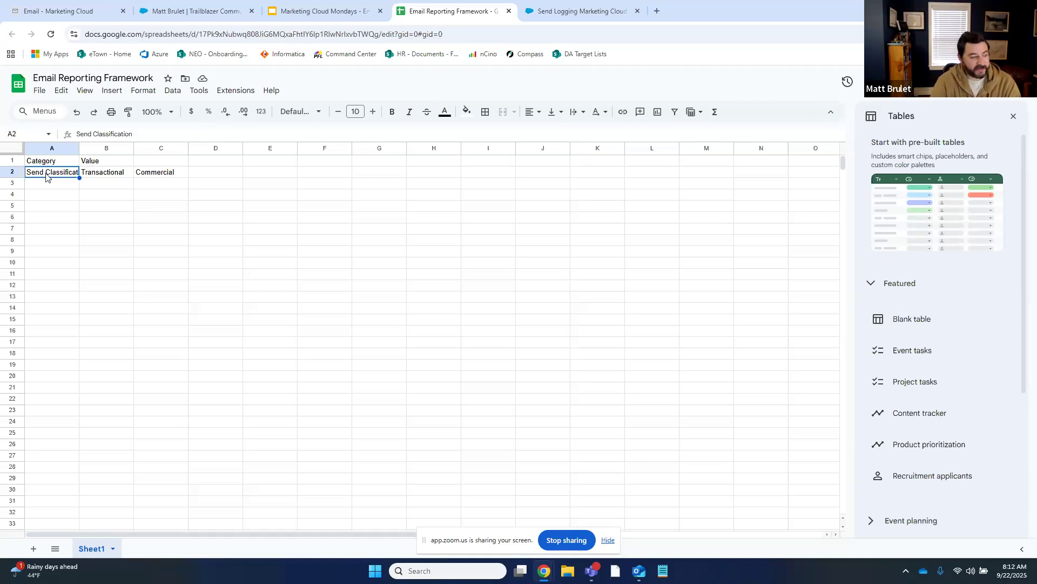
Add row 3 'Audience Type' with Member, Private Client, Wealth Client, Advisors, Internal; begin IsTest below
key(Down)
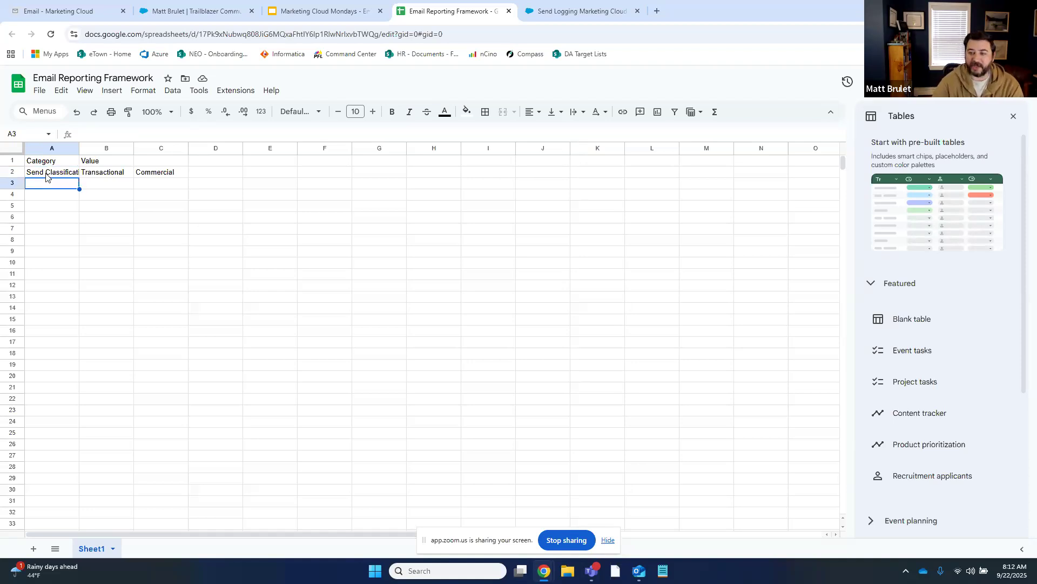
text(Audience Type)
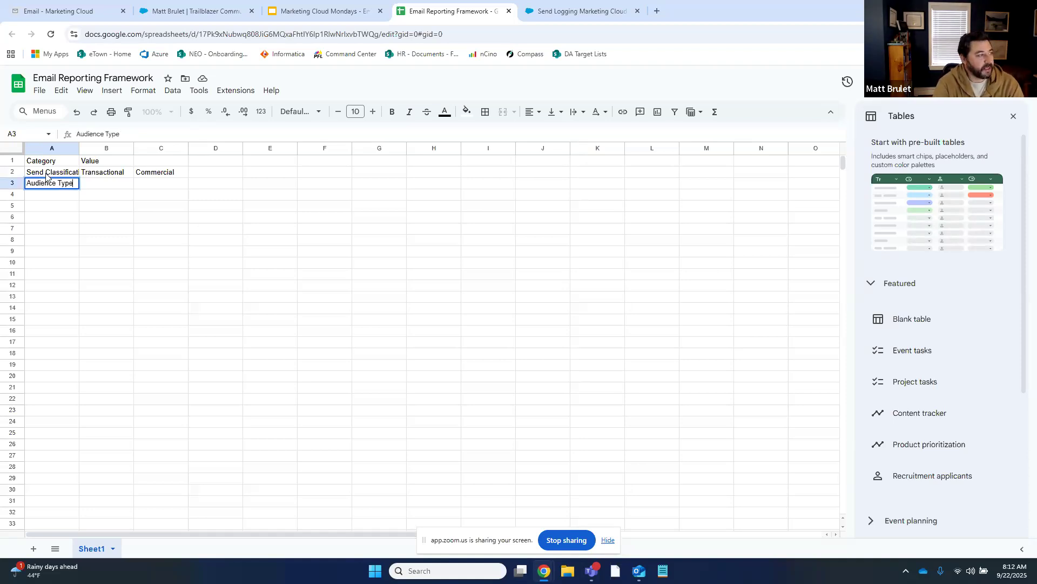
key(Tab)
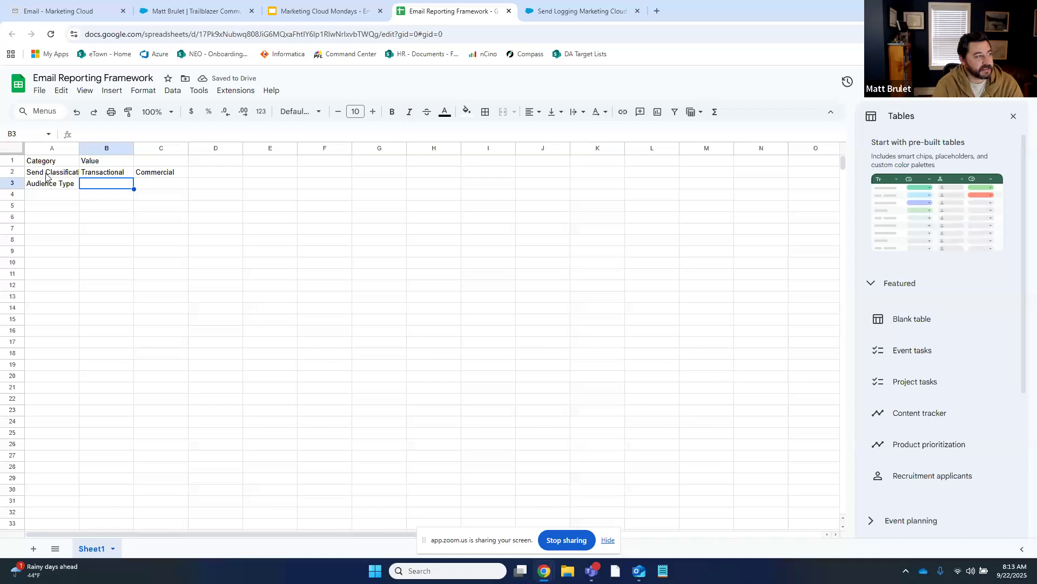
text(Member)
key(Tab)
text(Private Clie)
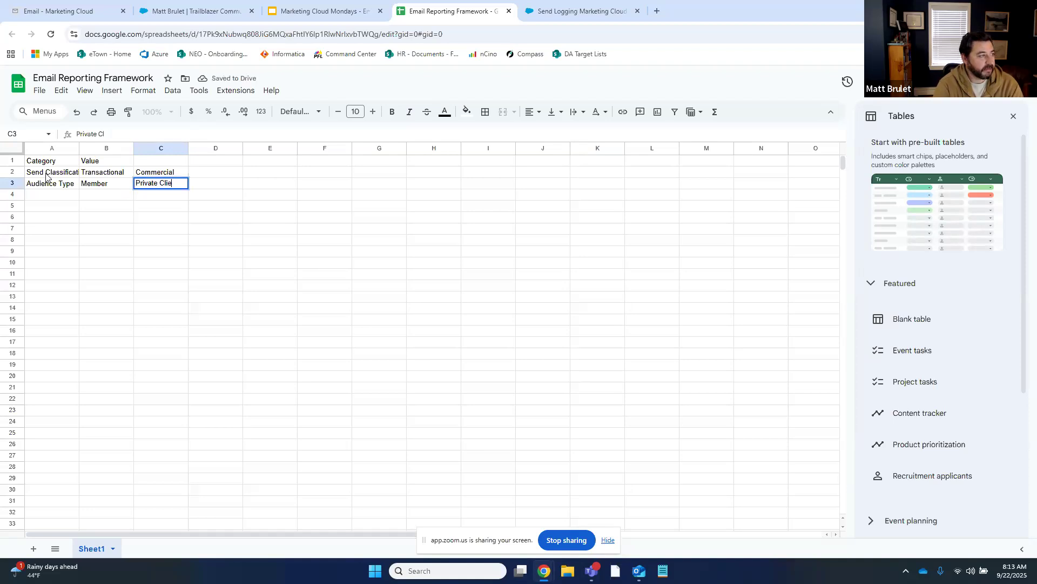
text(nt)
key(Tab)
text(Wealth Client)
key(Tab)
text(Advisors)
key(Tab)
text(Interna)
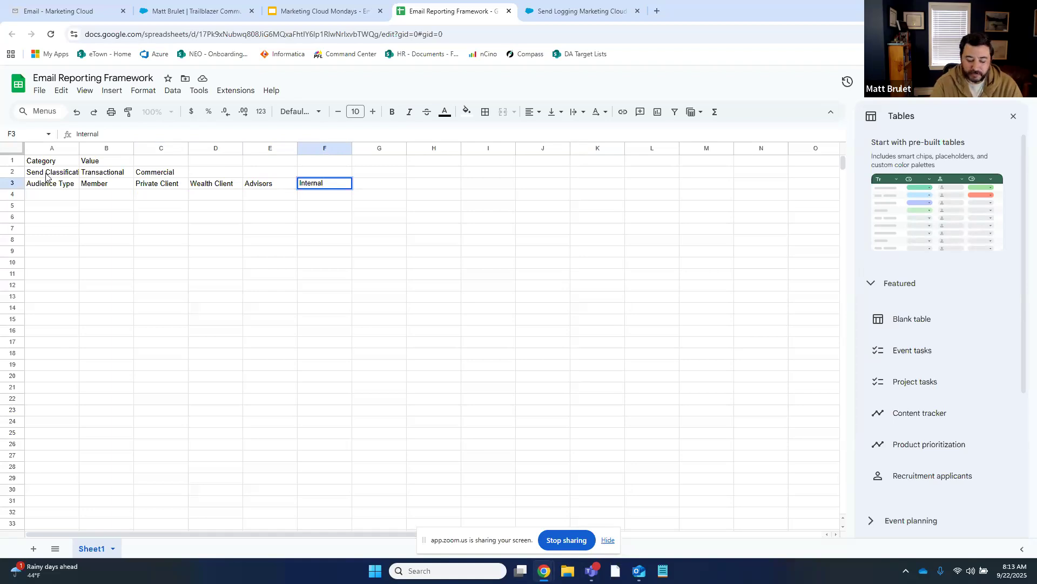
key(Return)
text(IsTest)
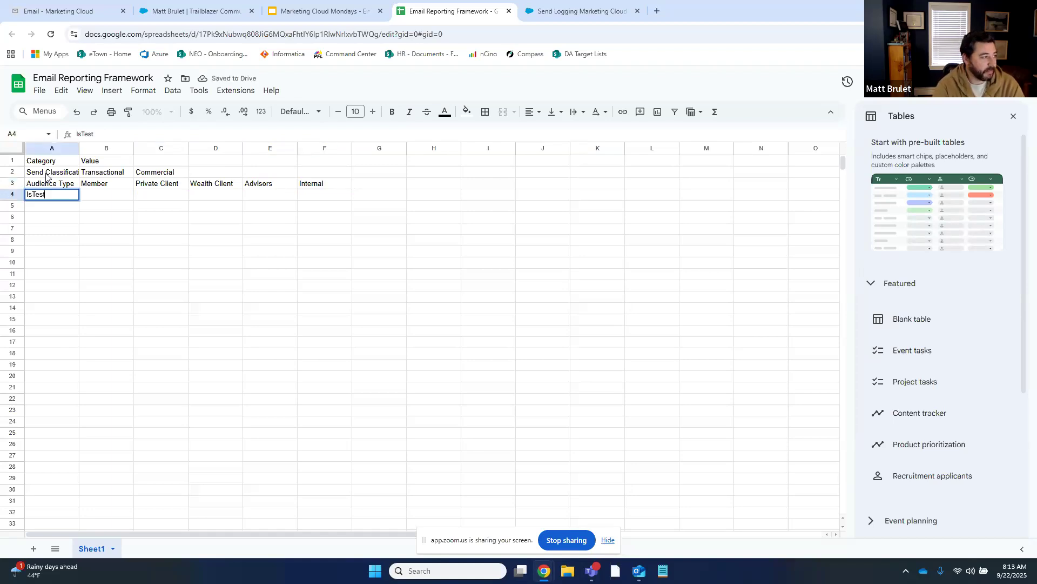
Give the IsTest row the values TRUE and FALSE
key(Tab)
text(True)
key(Tab)
text(False)
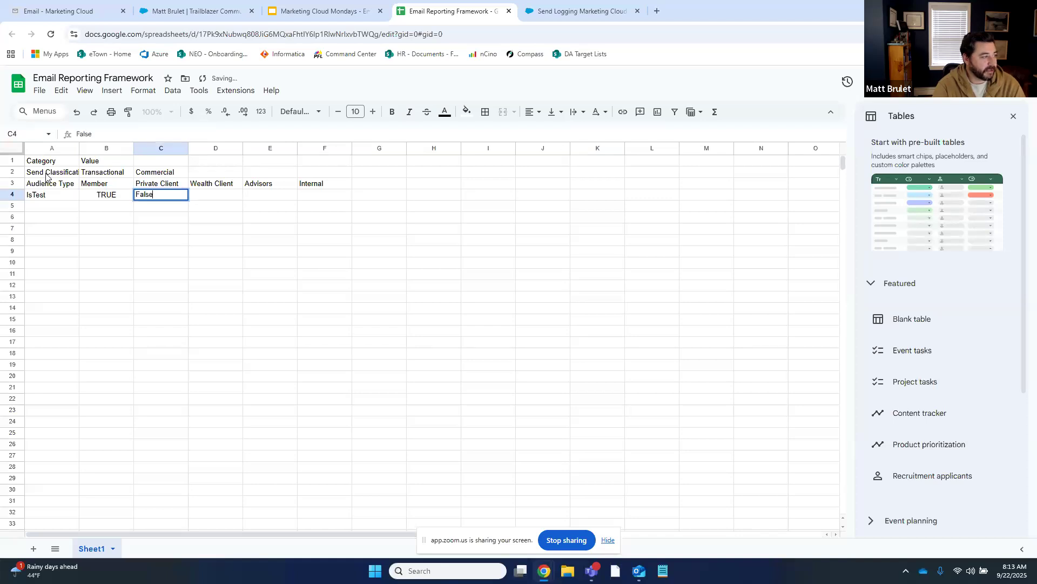
key(Return)
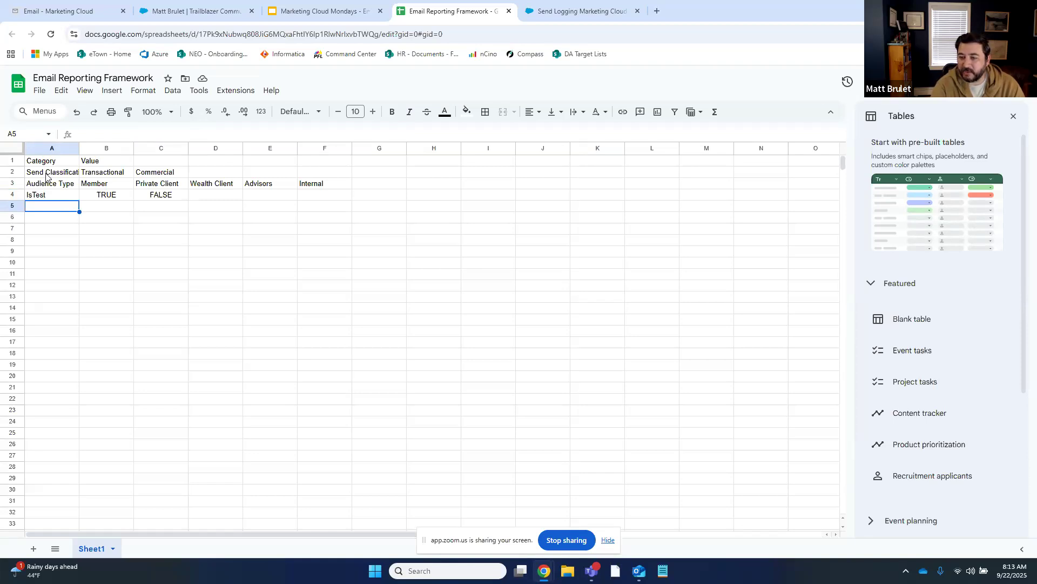
Add a ContentType row with Newsletter, Promotion and Ongoing, then return to Marketing Cloud
text(Conte)
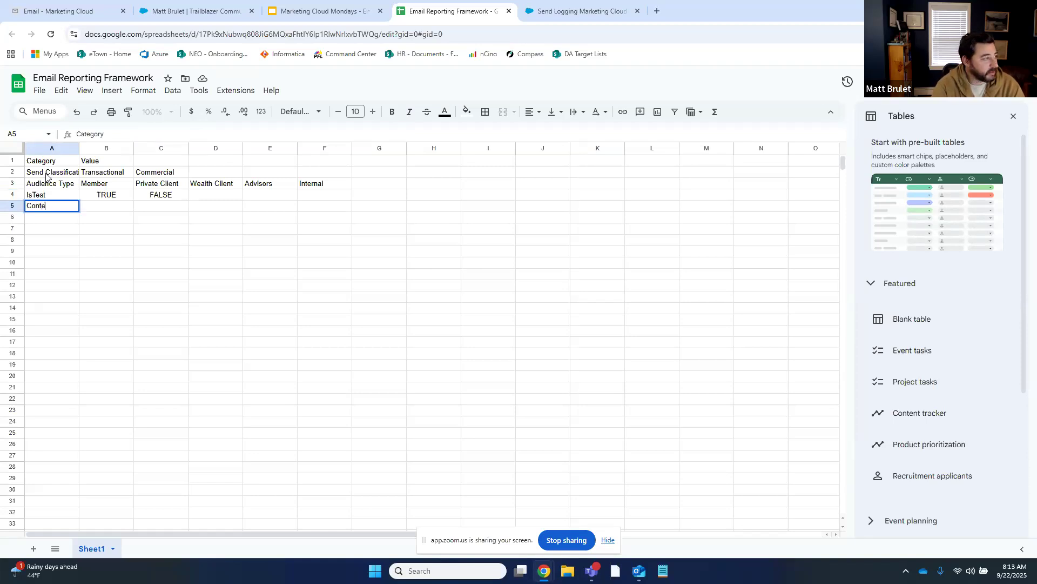
text(ntType)
key(Tab)
text(N)
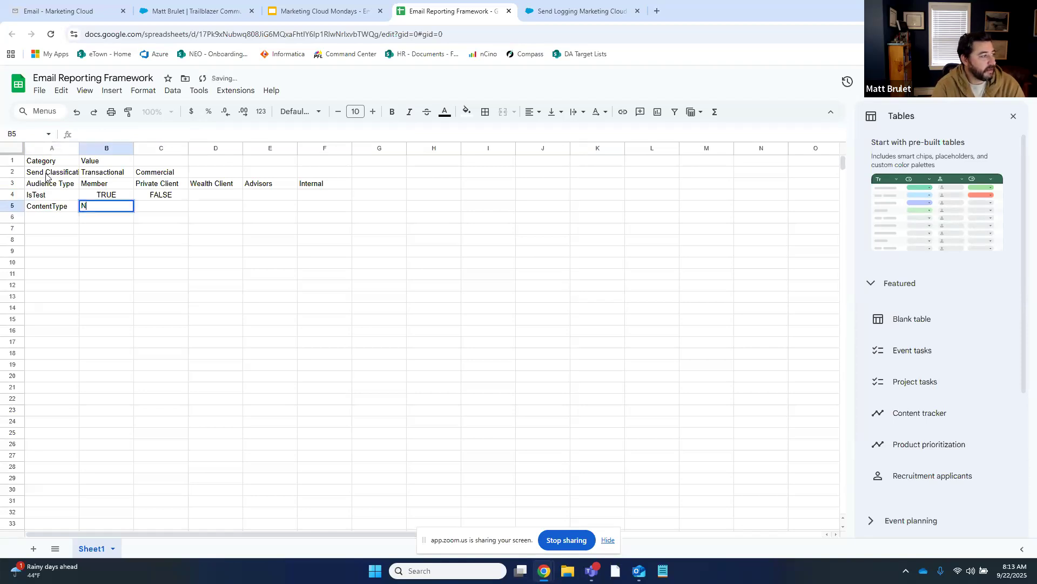
text(ewsletter)
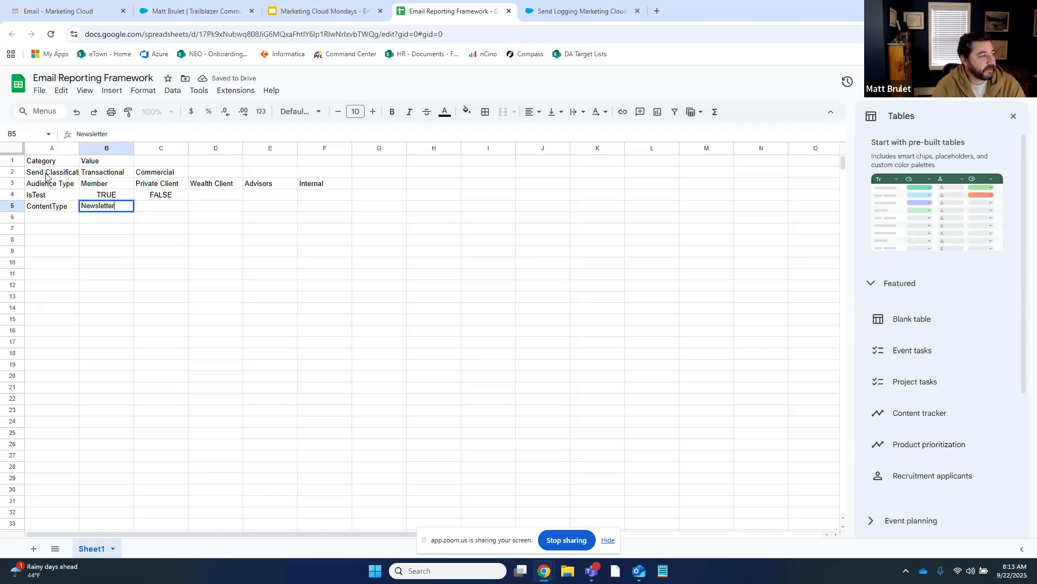
key(Tab)
text(Promotion)
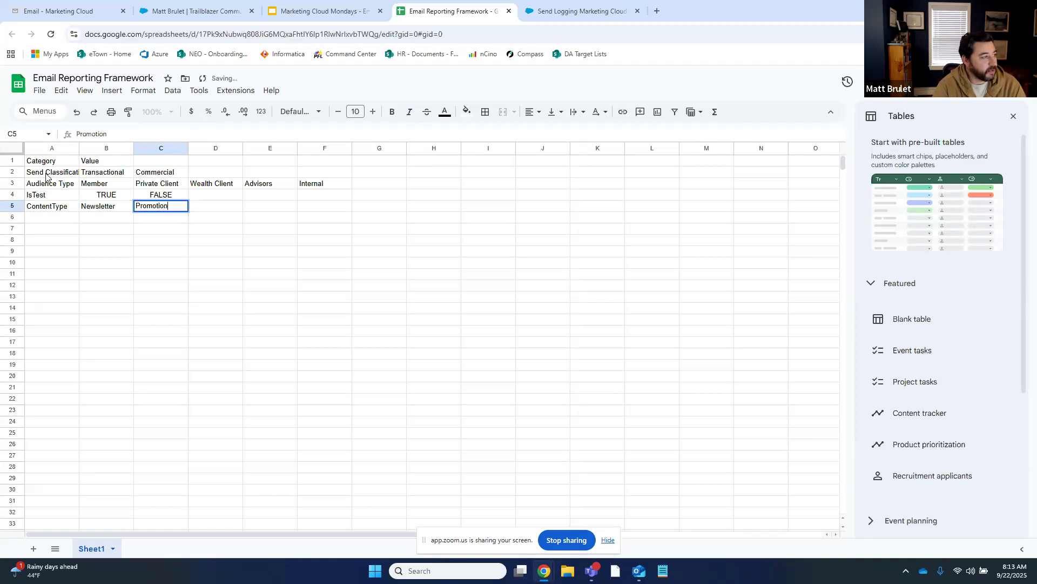
key(Tab)
text(Ongoing)
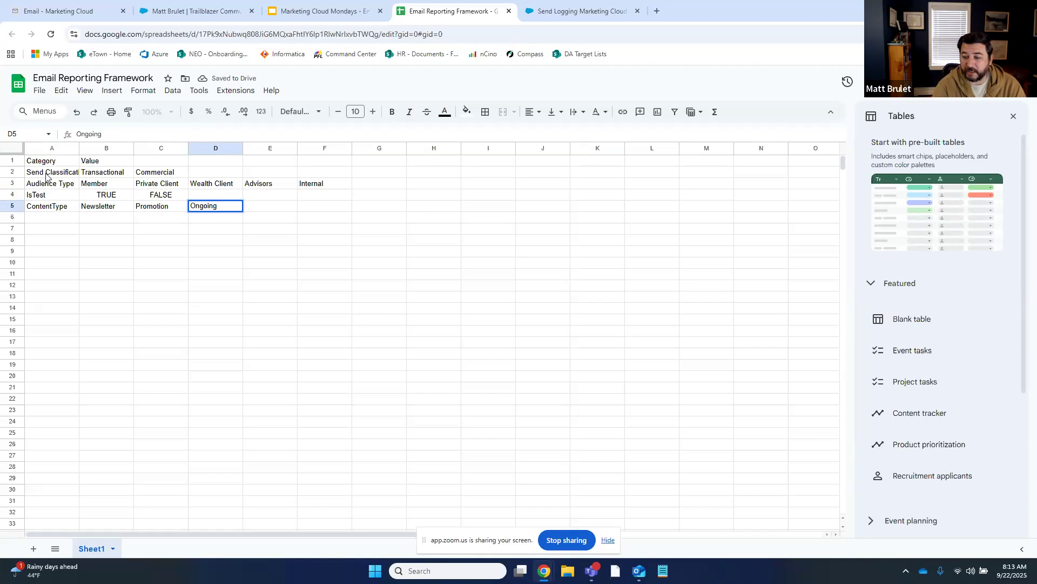
key(Tab)
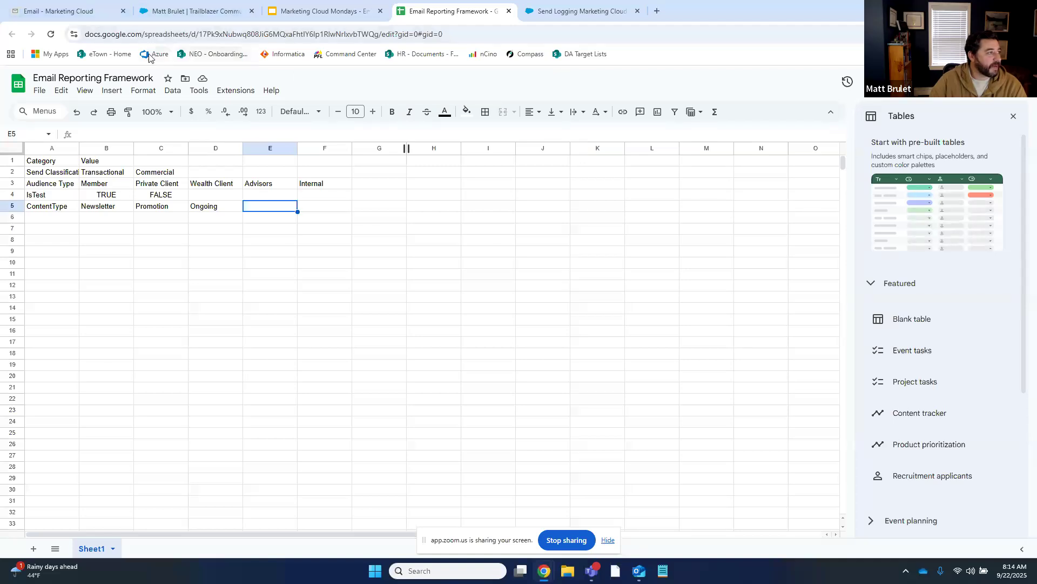
click(82, 16)
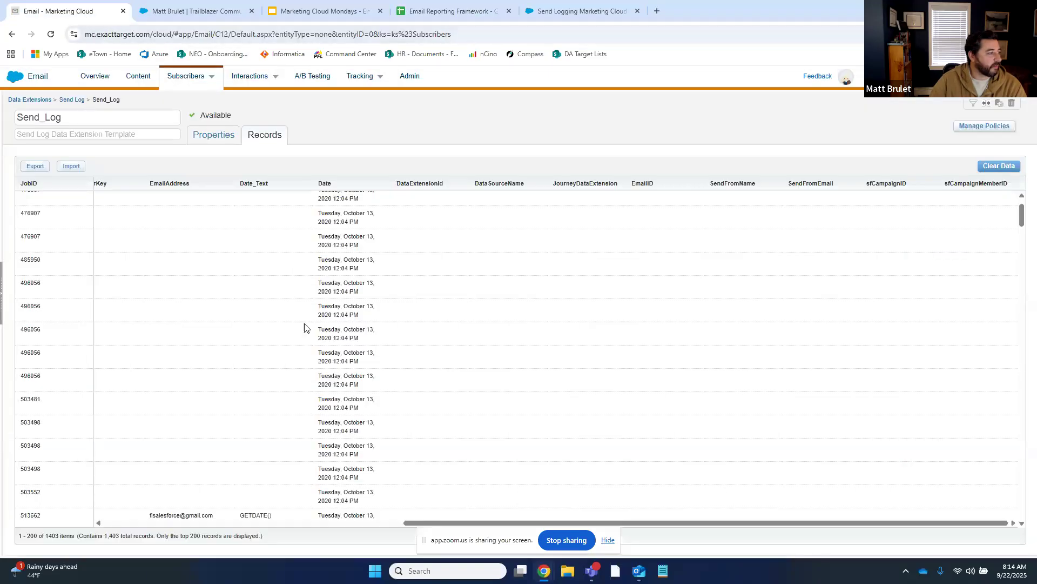
Review the Send_Log Properties field list, then open a new browser tab
click(194, 140)
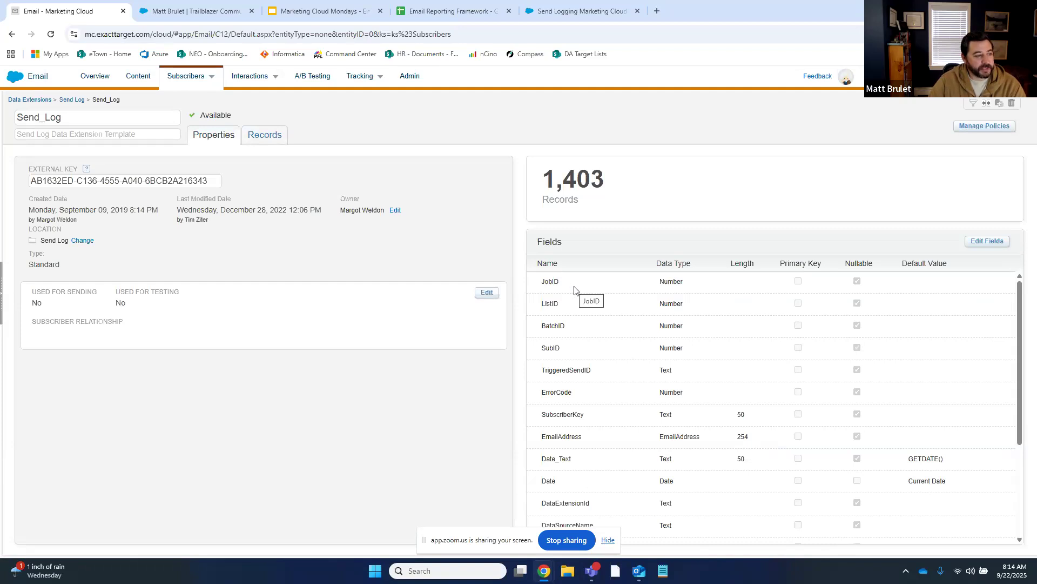
scroll(581, 294, down, 3)
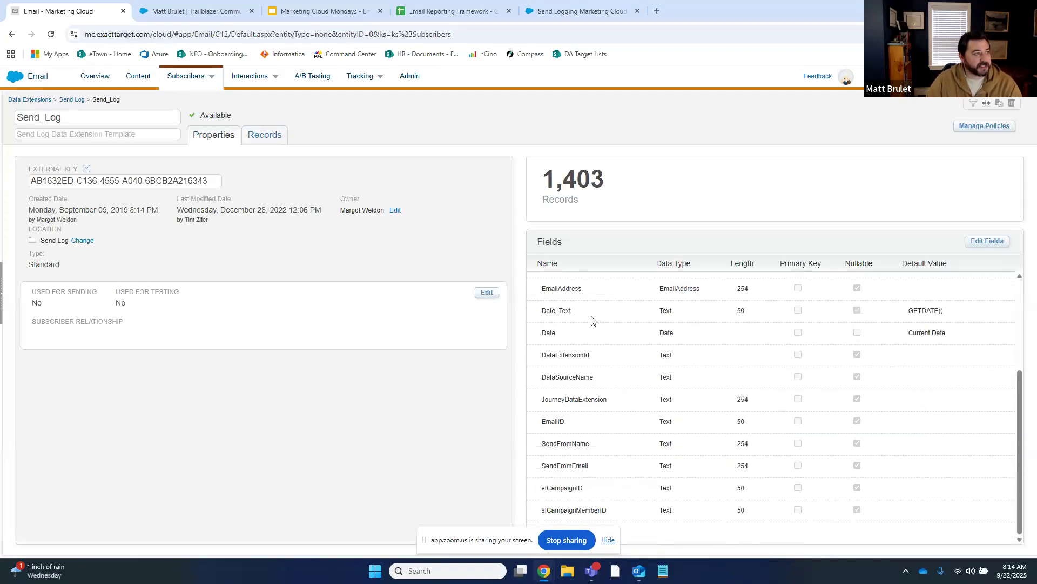
click(657, 12)
Search 'marketing cloud job data view' and open the Data View: Job article's field table
text(ma)
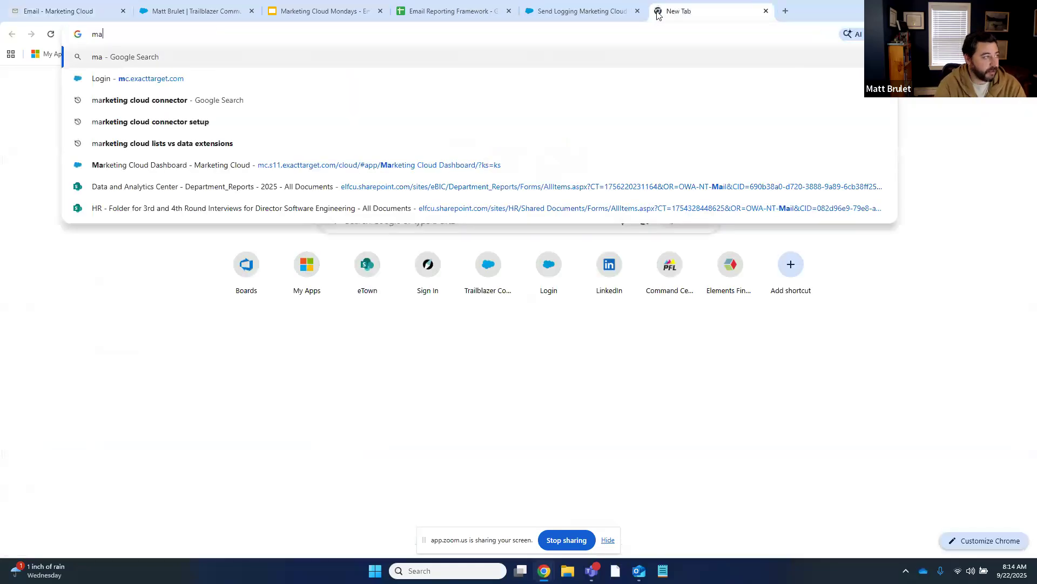
text(rketing cloud job dat)
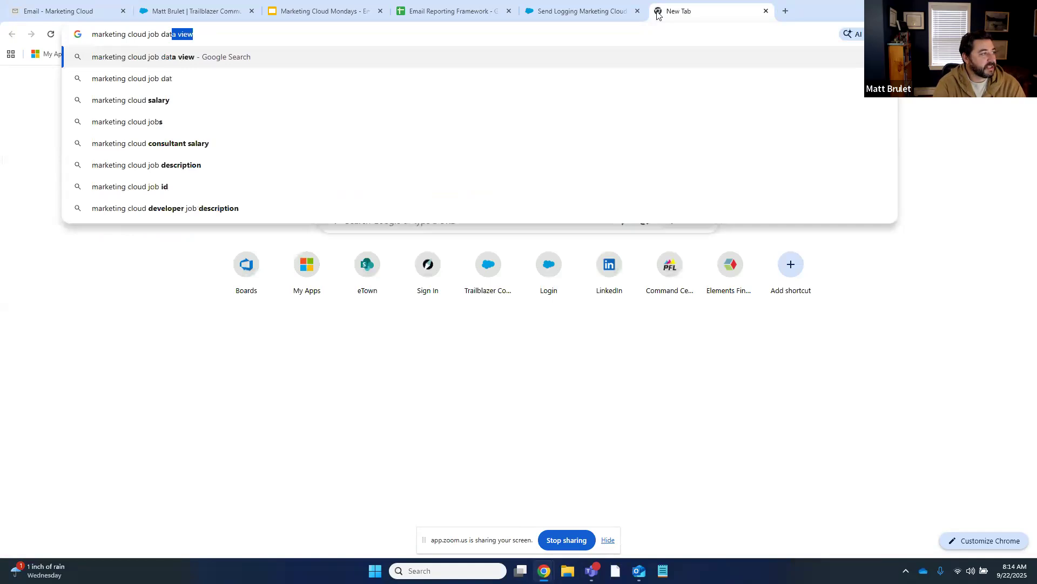
key(Return)
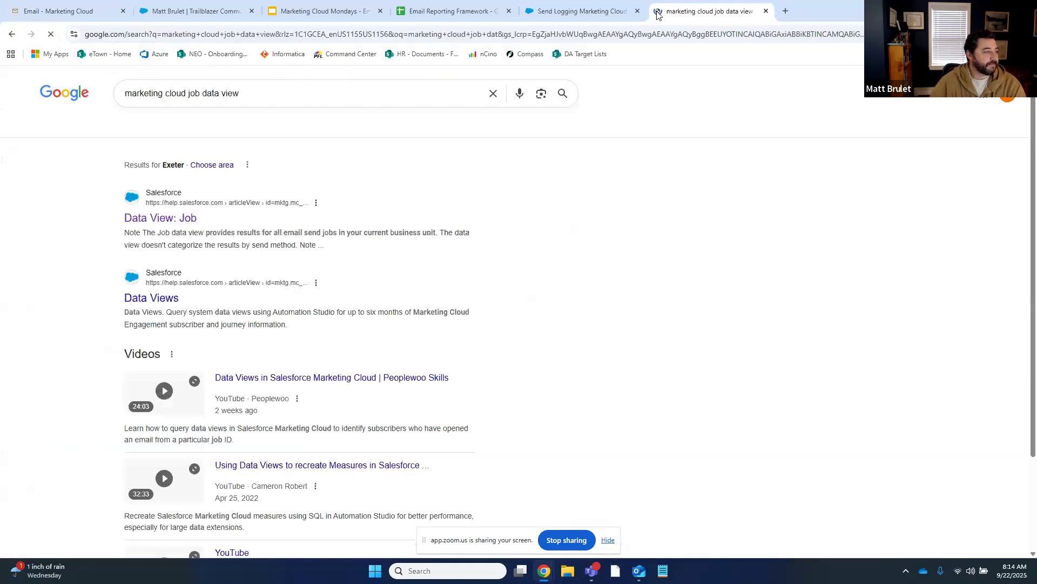
click(191, 222)
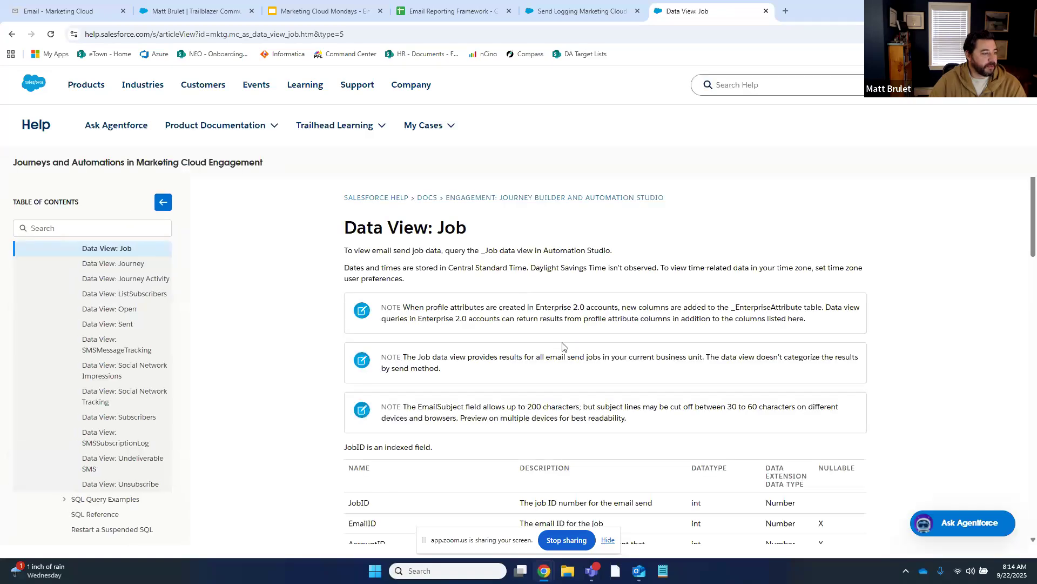
scroll(562, 343, down, 5)
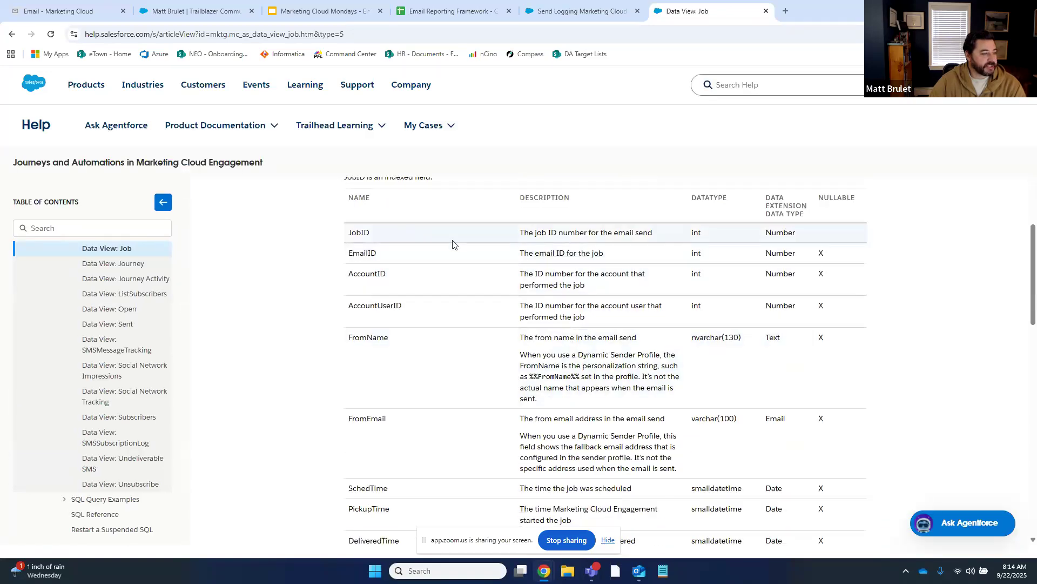
scroll(489, 504, up, 1)
scroll(527, 408, down, 4)
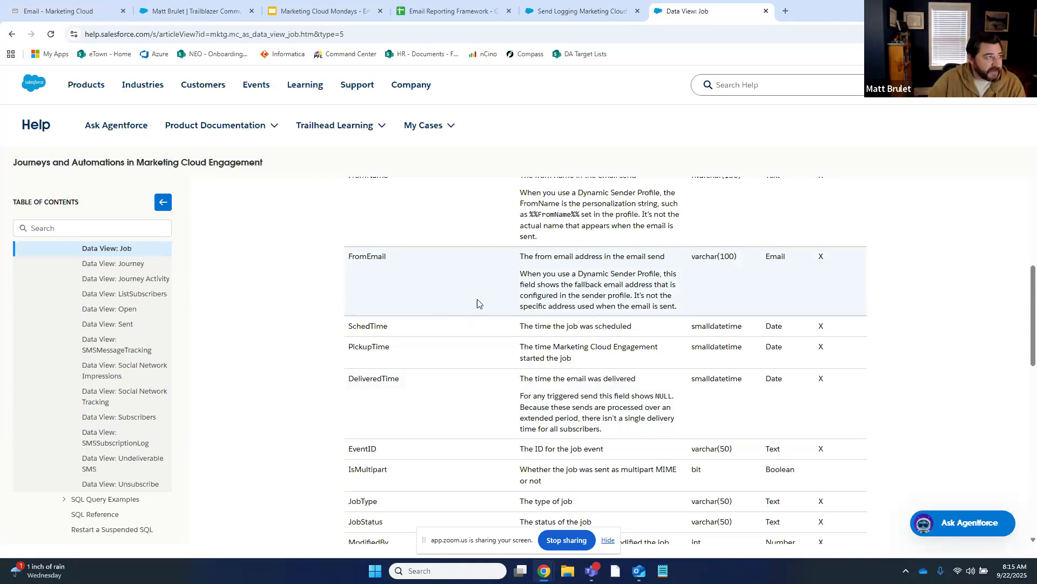
Switch back to the Email Reporting Framework Google Sheets tab
click(449, 11)
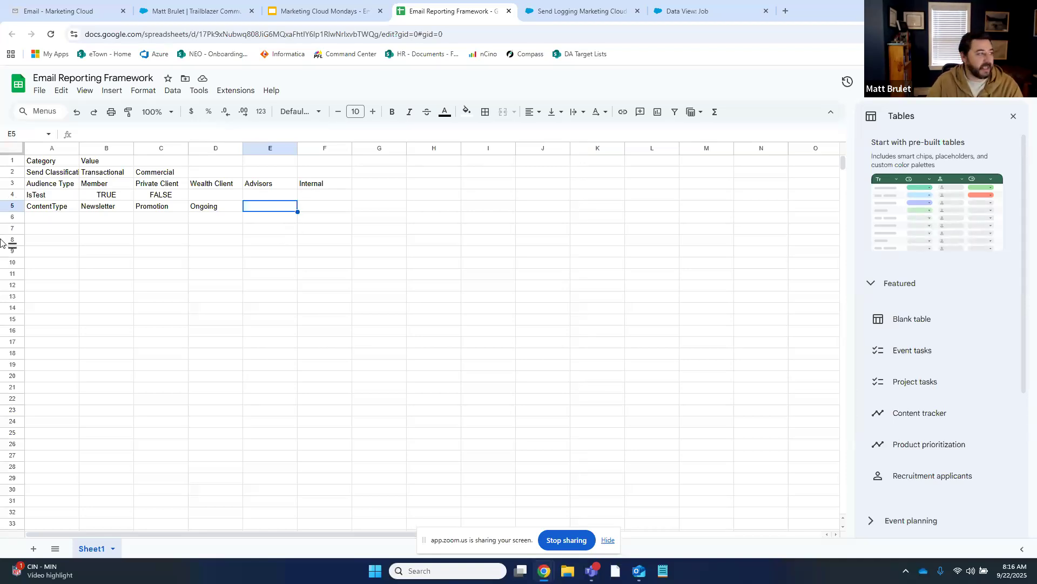
Add a Goal row with the values Onboarding, Cross Sell and Lapsed
click(58, 217)
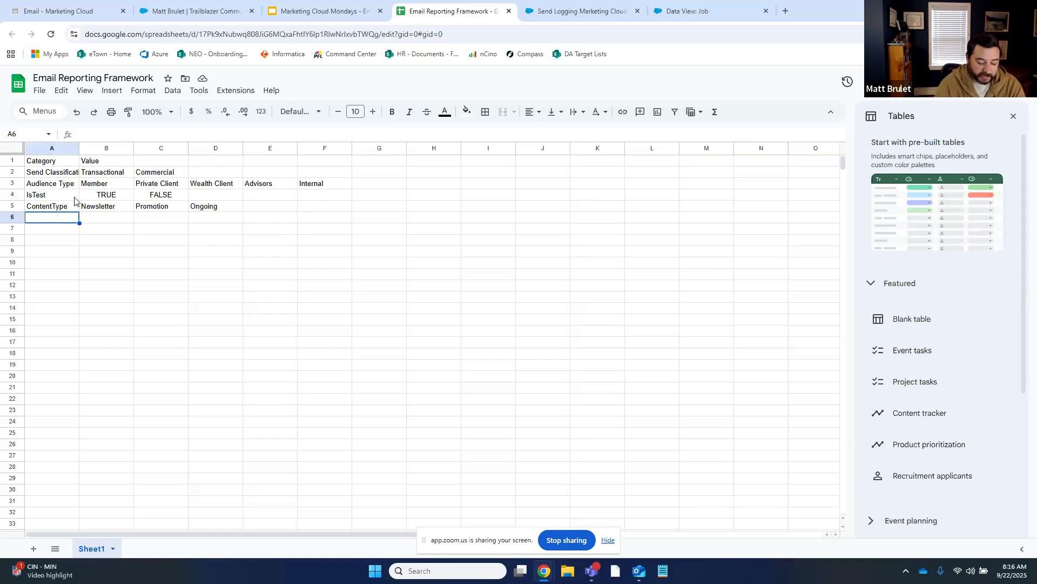
text(Goal)
key(Tab)
text(Onboarding)
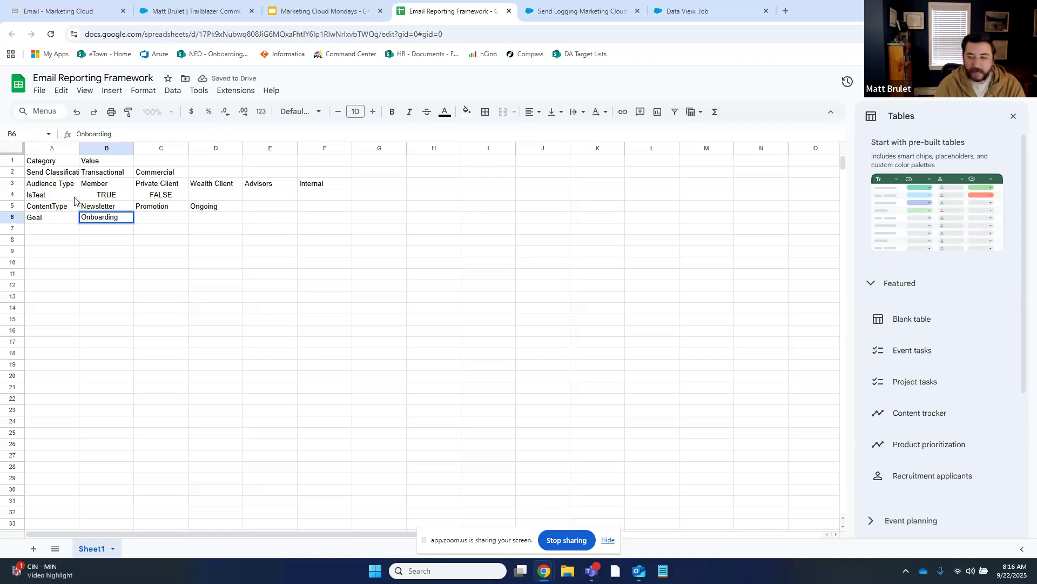
key(Tab)
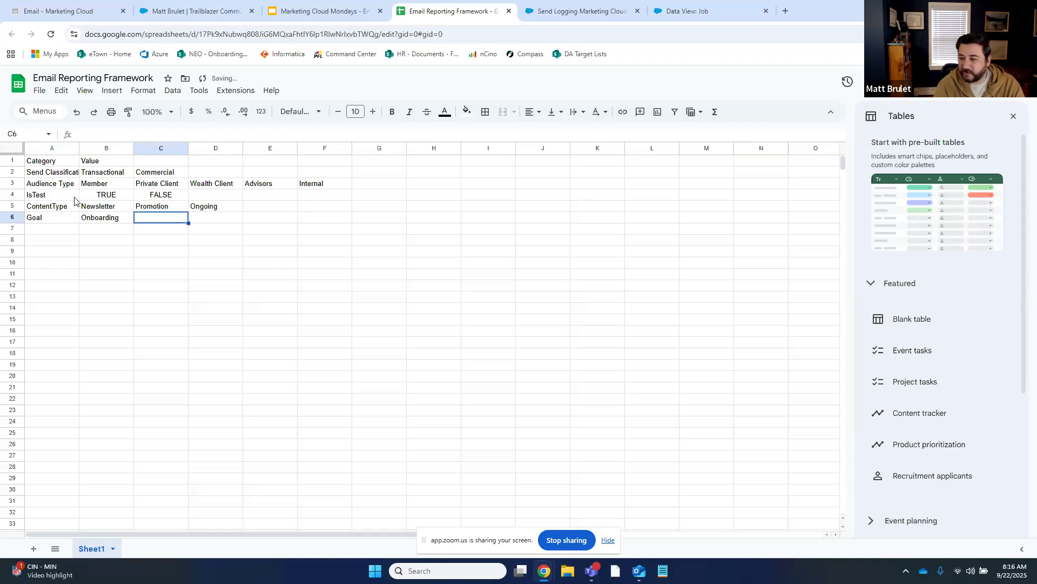
text(Cross Sell)
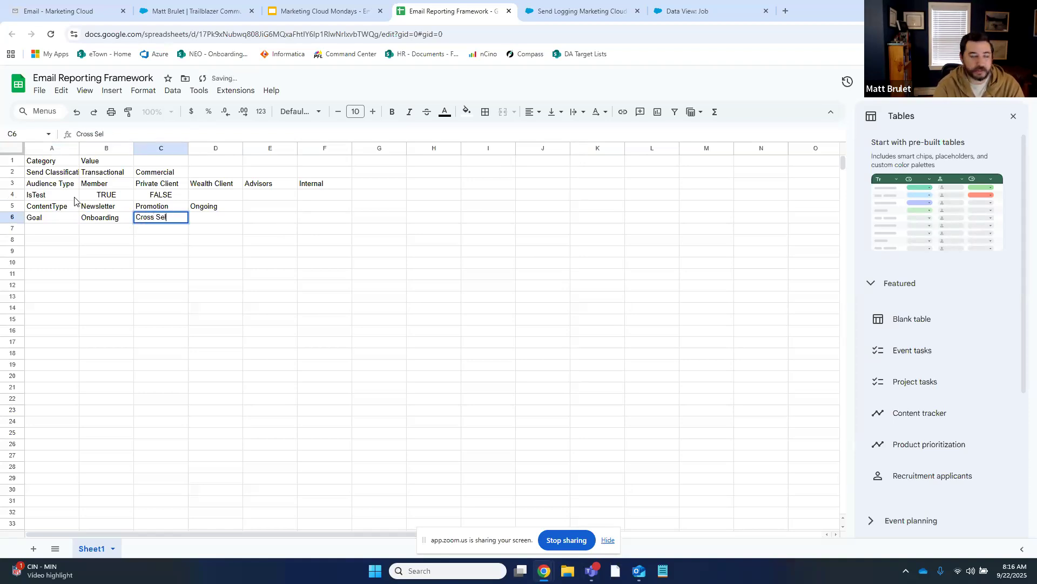
key(Tab)
text(Lapsed)
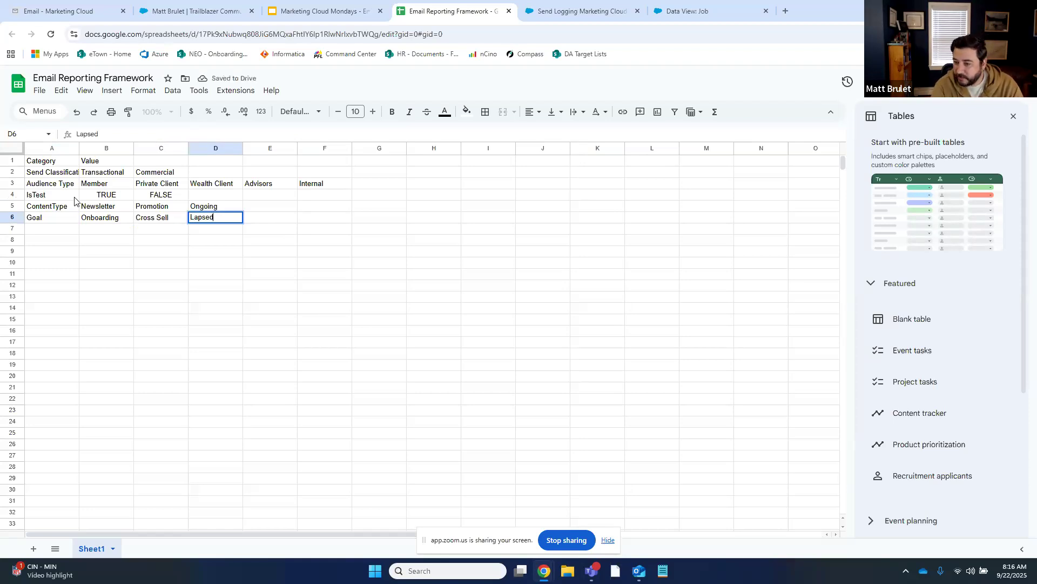
key(Return)
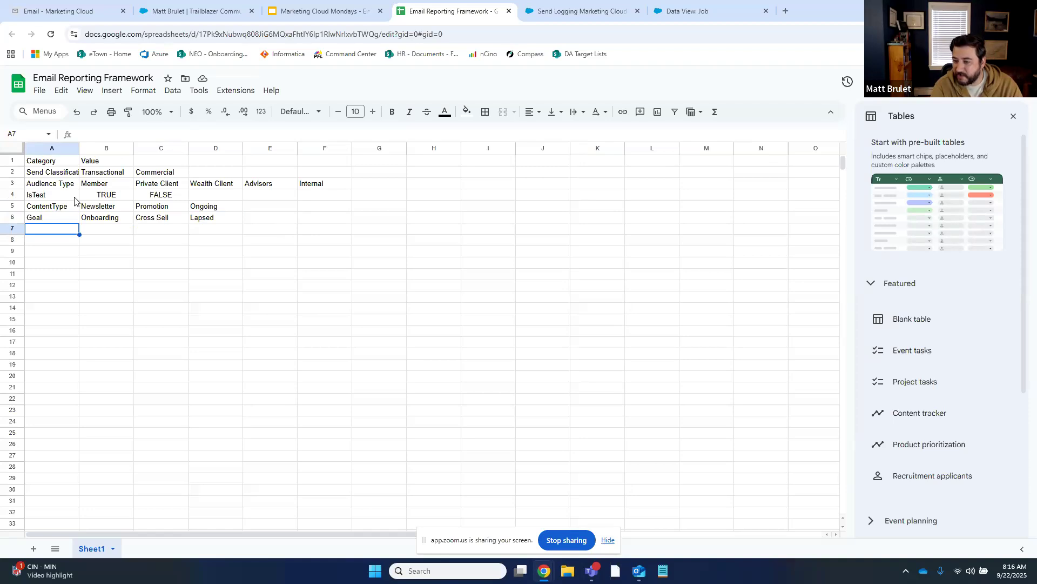
Add an Engagement Segment label and a SubscriberCategory row with Prospect and Customer
text(Engage)
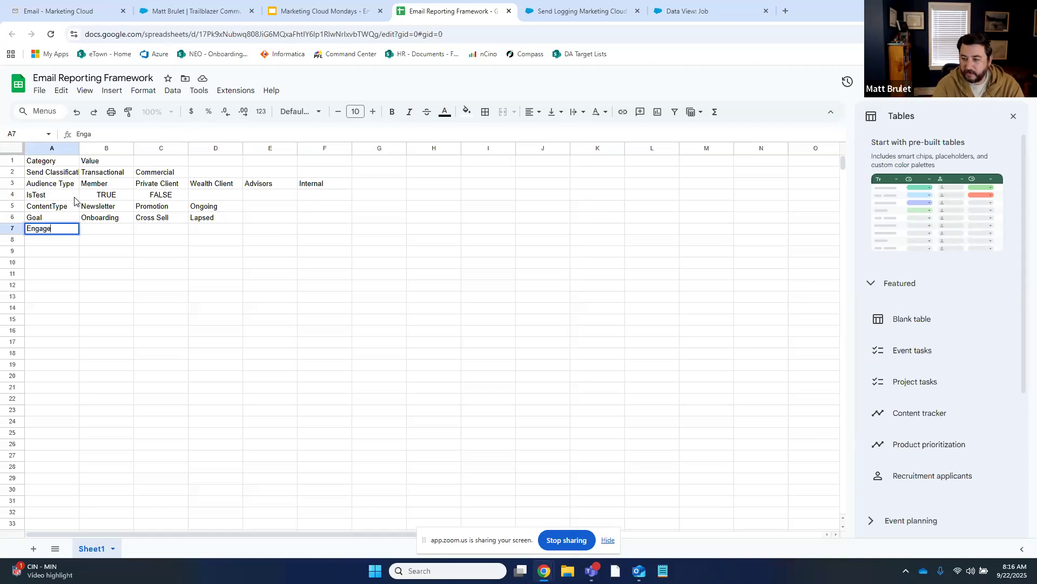
text(ment Segment)
key(Return)
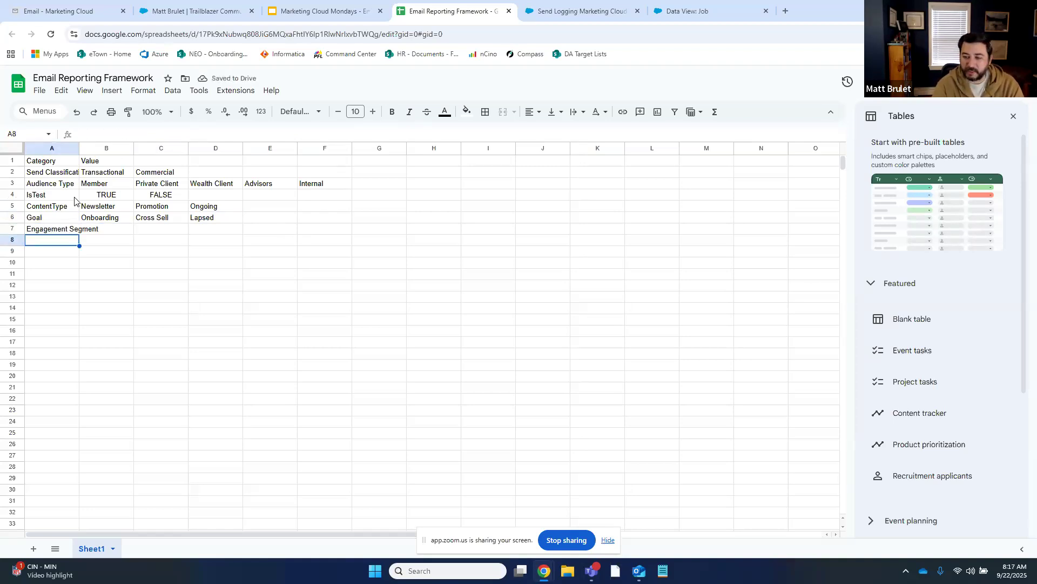
text(SubscriberTy)
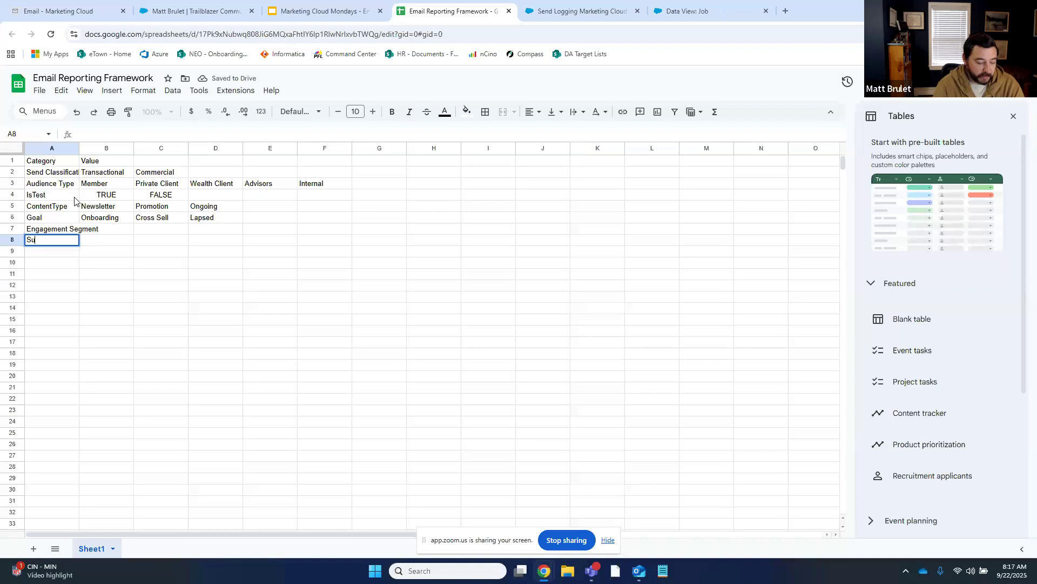
key(BackSpace)
key(BackSpace)
text(Category)
key(Tab)
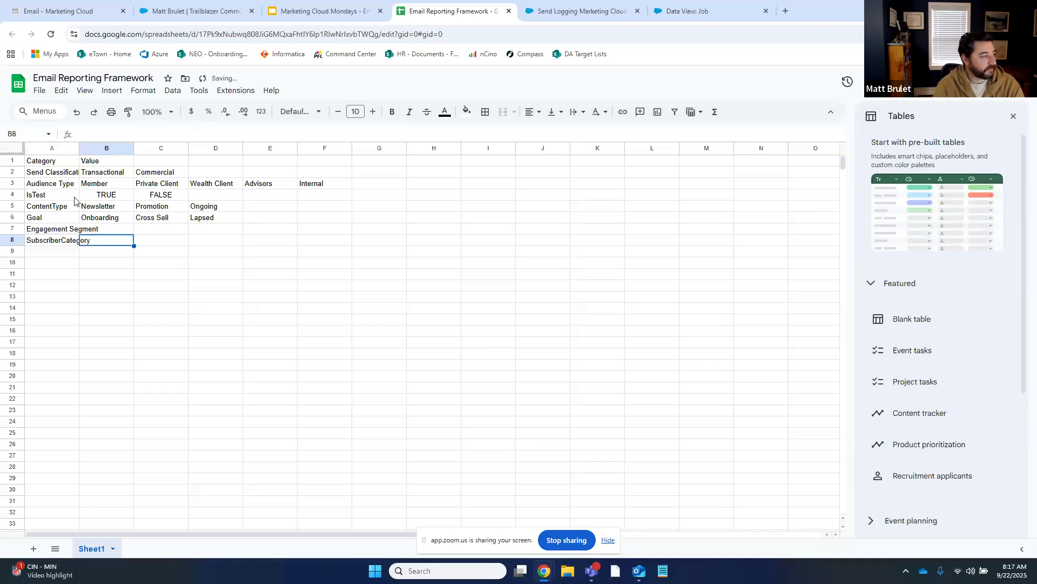
text(Prospect)
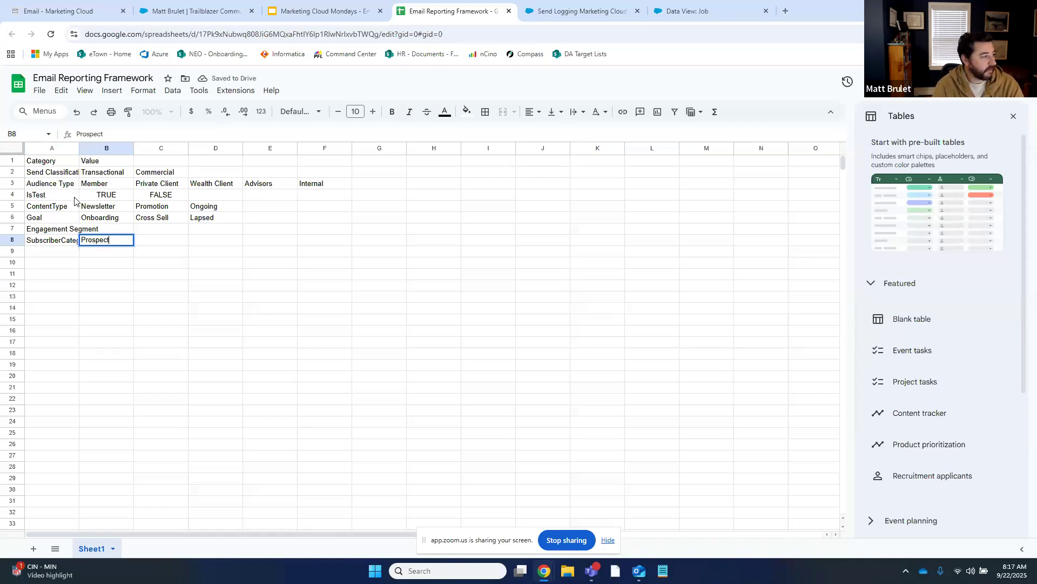
key(Tab)
text(Customer)
key(Return)
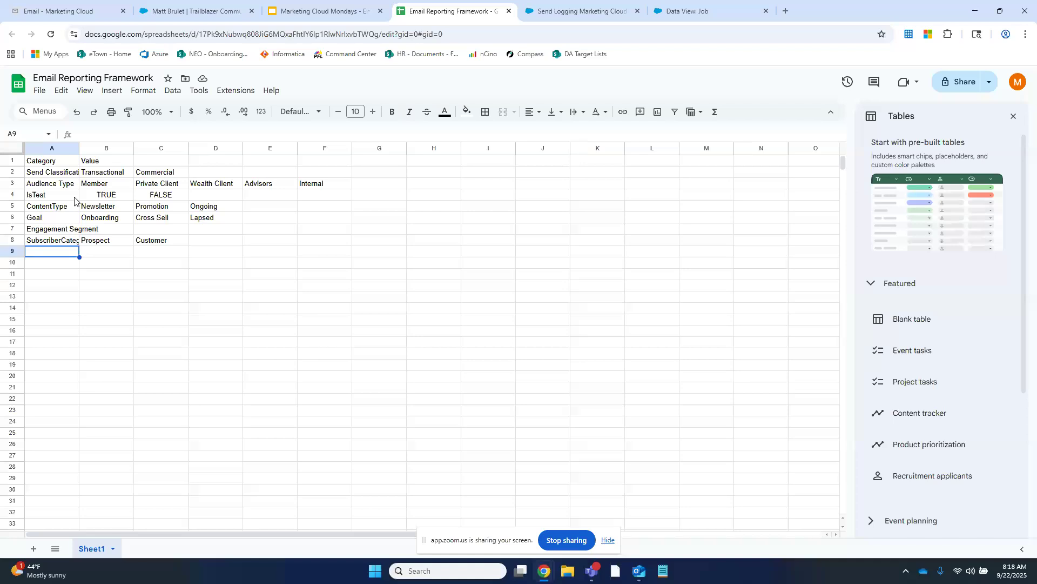
Add the KeywordID and Analytics tracking code category labels below SubscriberCategory
text(KeywordID)
key(Return)
text(An)
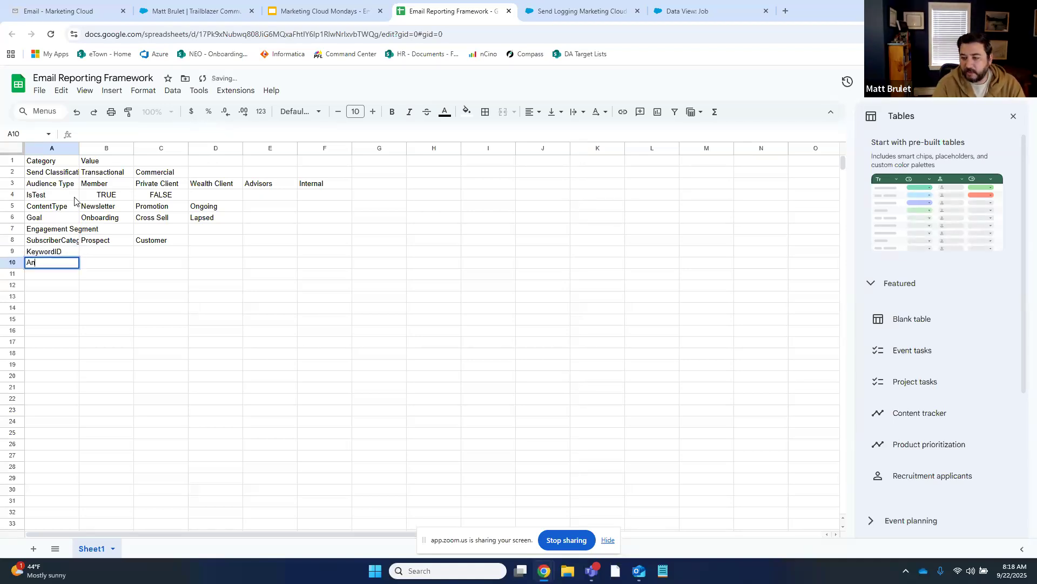
text(alytics tracking code)
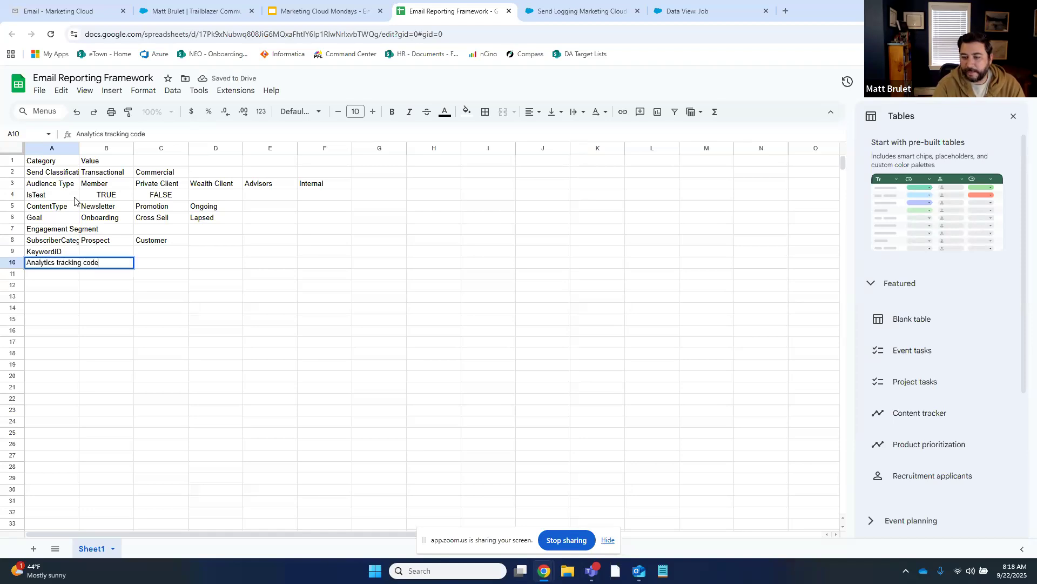
key(Return)
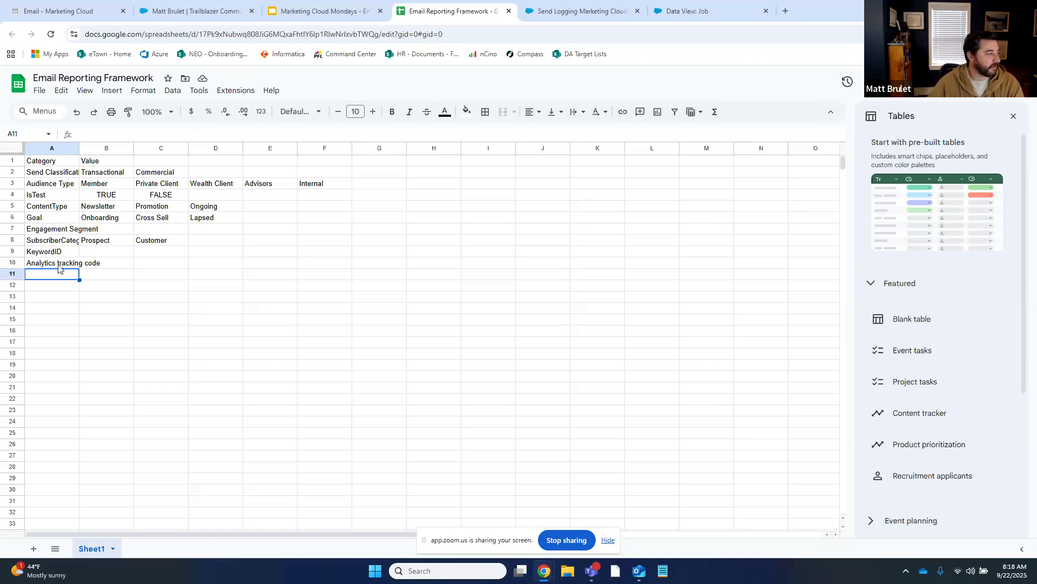
Move the SubscriberCategory row above Engagement Segment and delete the leftover empty row
right_click(15, 243)
click(51, 268)
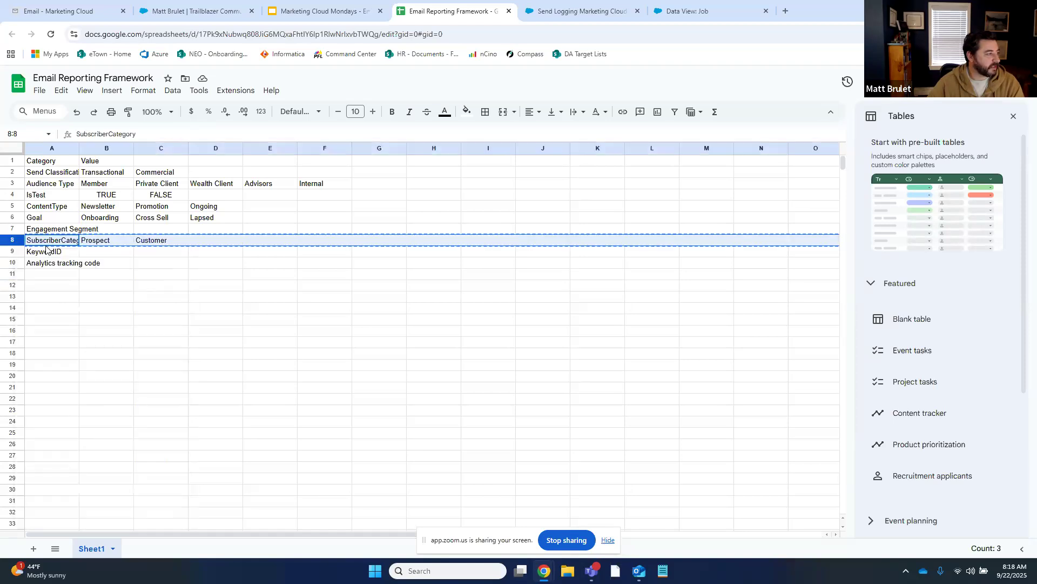
click(13, 229)
right_click(13, 230)
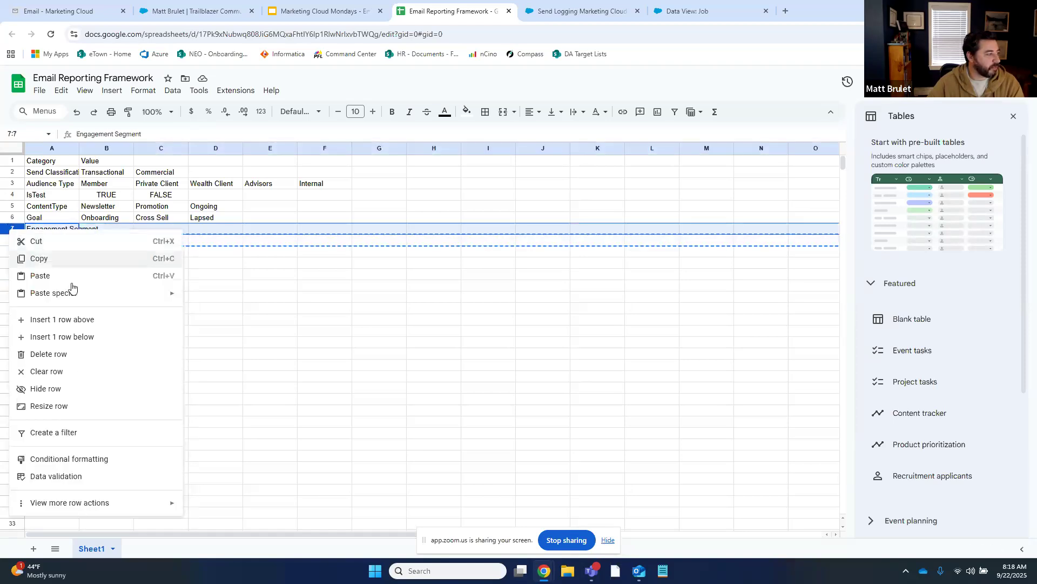
click(60, 320)
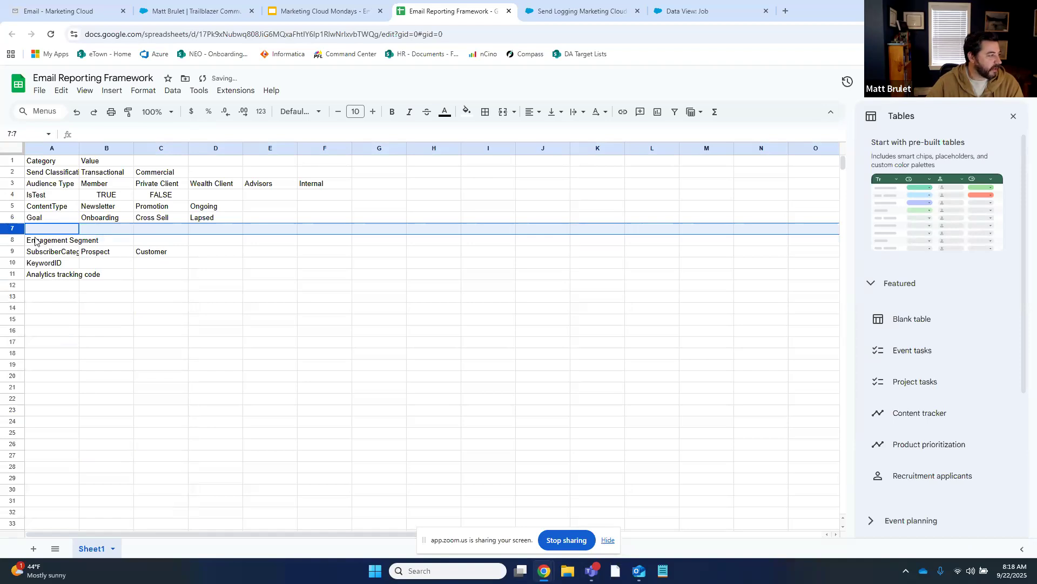
key(ctrl+v)
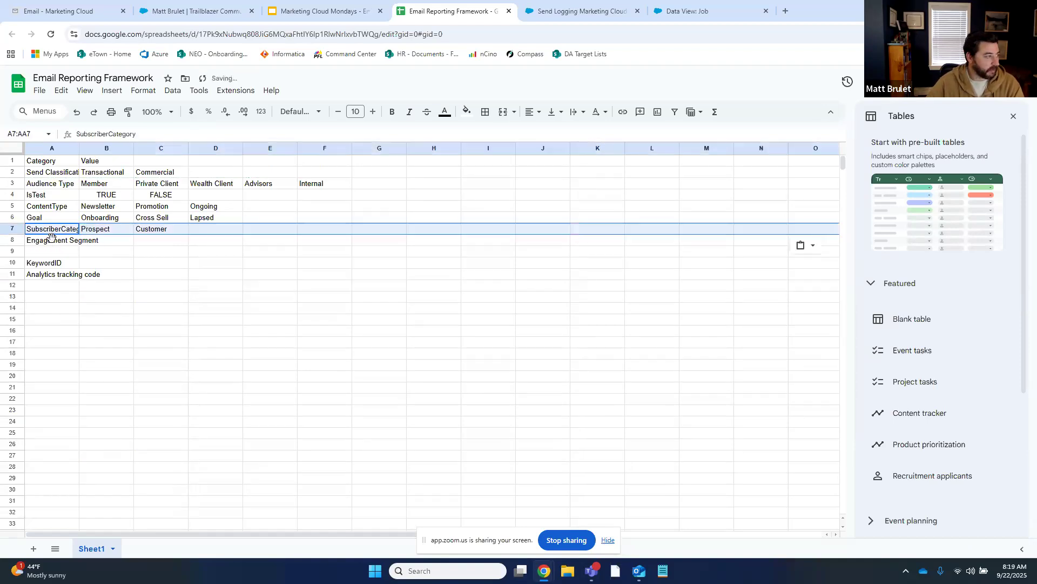
right_click(13, 251)
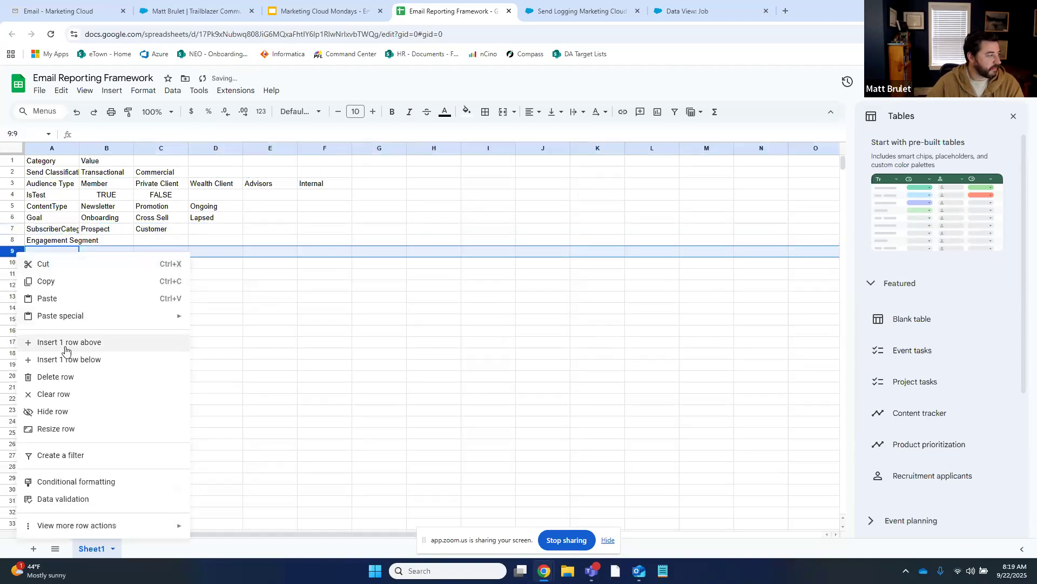
click(68, 376)
click(154, 275)
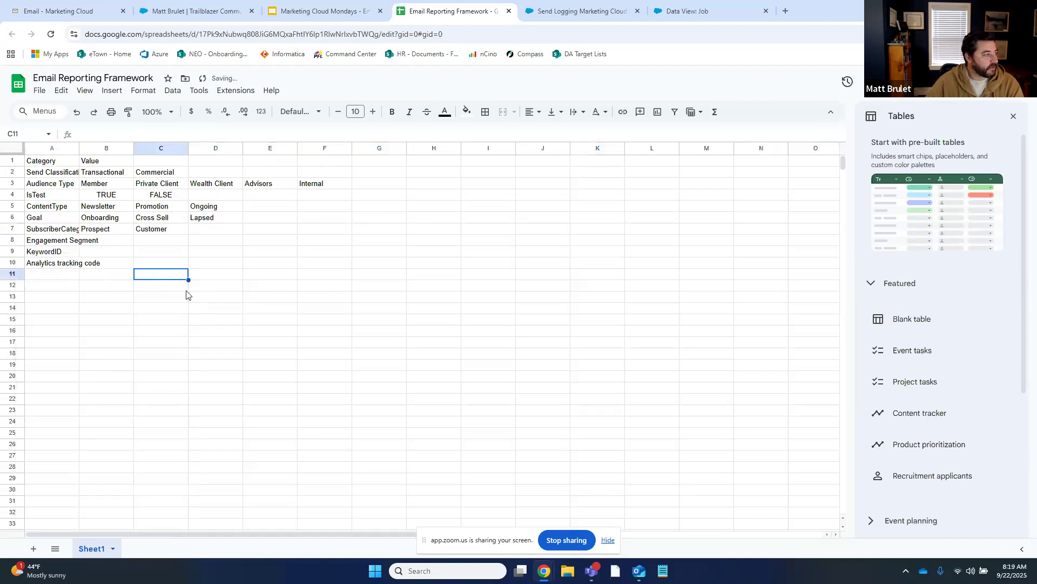
Auto-fit all sheet columns to their contents and move the spreadsheet into its own window
click(14, 149)
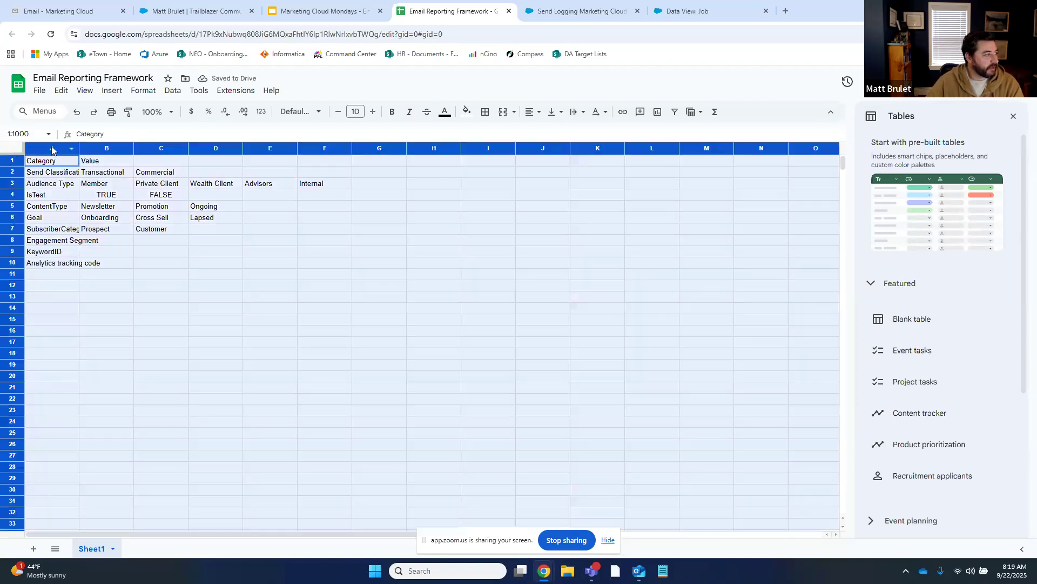
double_click(80, 146)
click(126, 262)
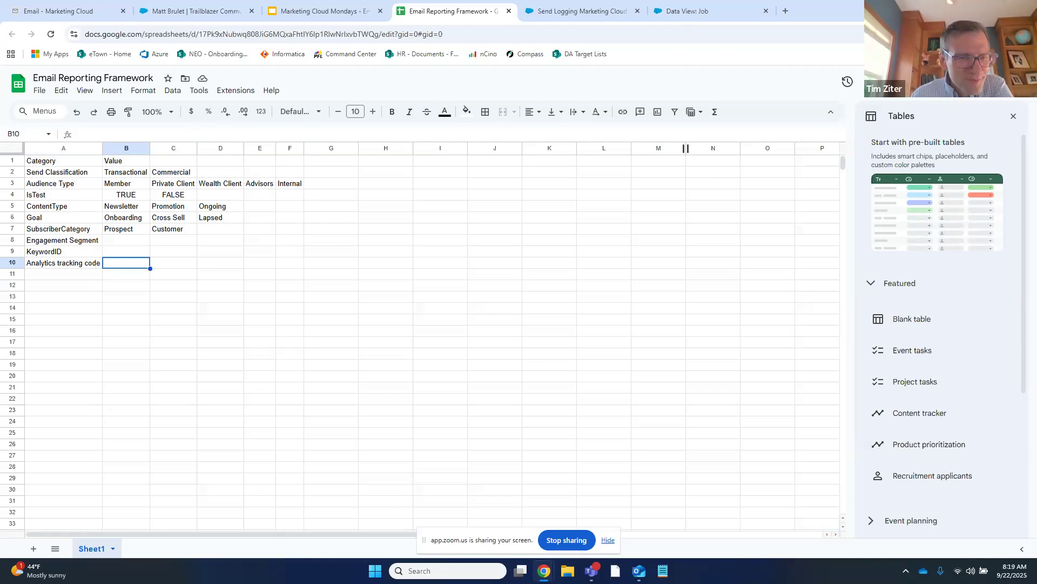
drag(455, 18, 1036, 271)
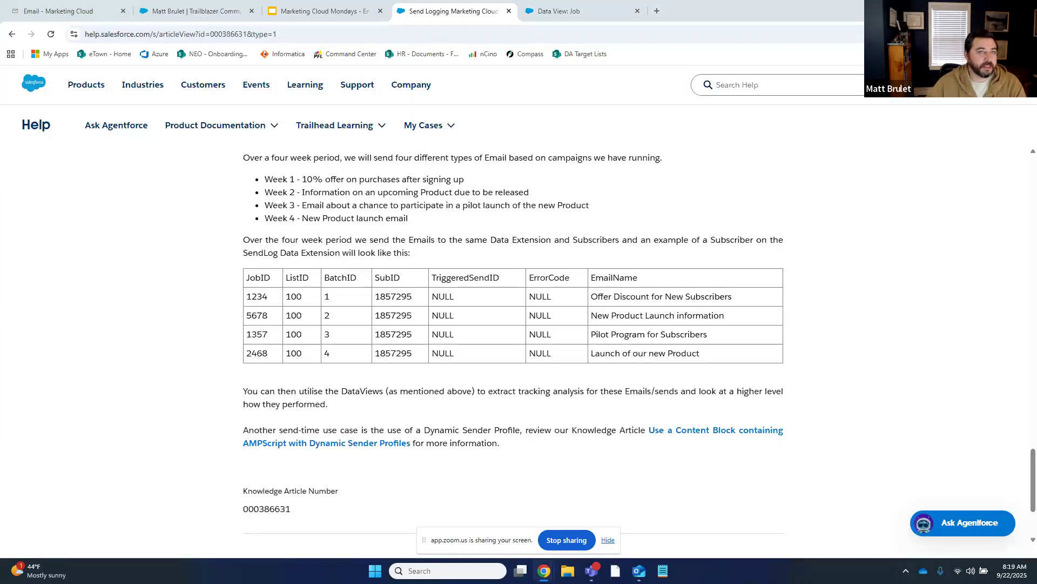
Put the Send_Log fields into edit mode and add a nullable SendClassification field
click(59, 10)
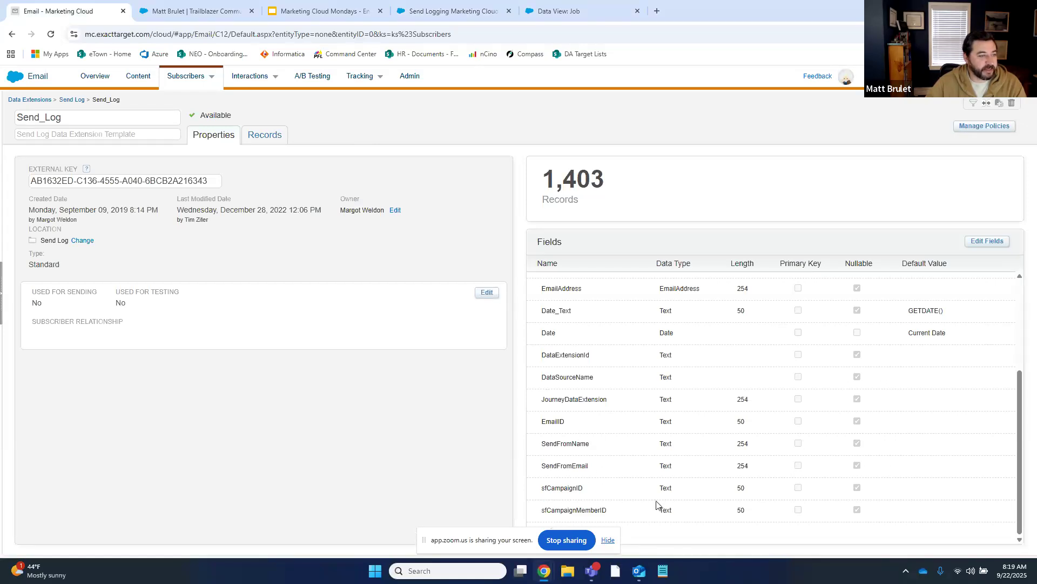
click(993, 243)
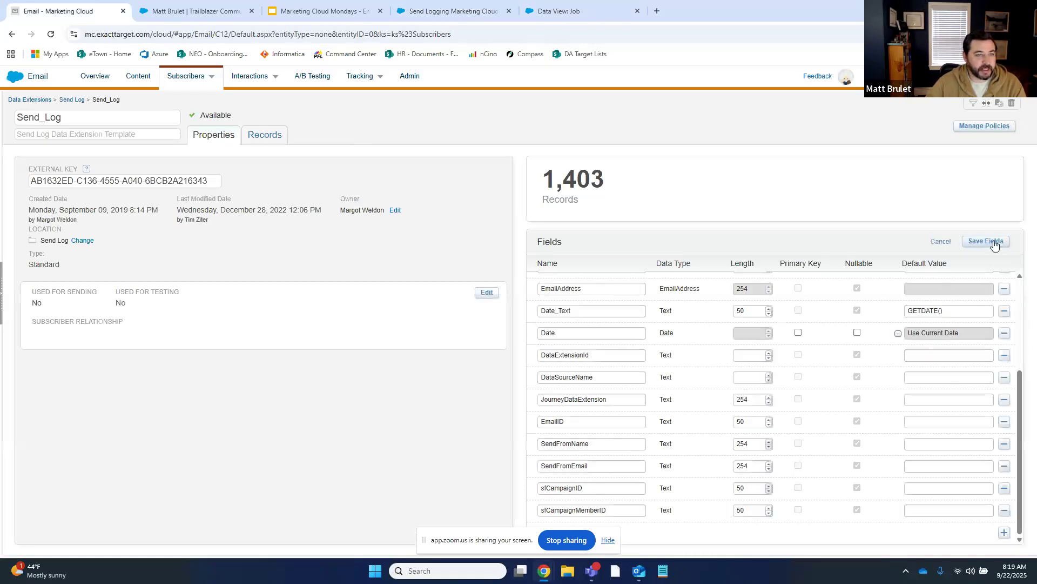
click(1005, 533)
click(615, 510)
text(SendC la)
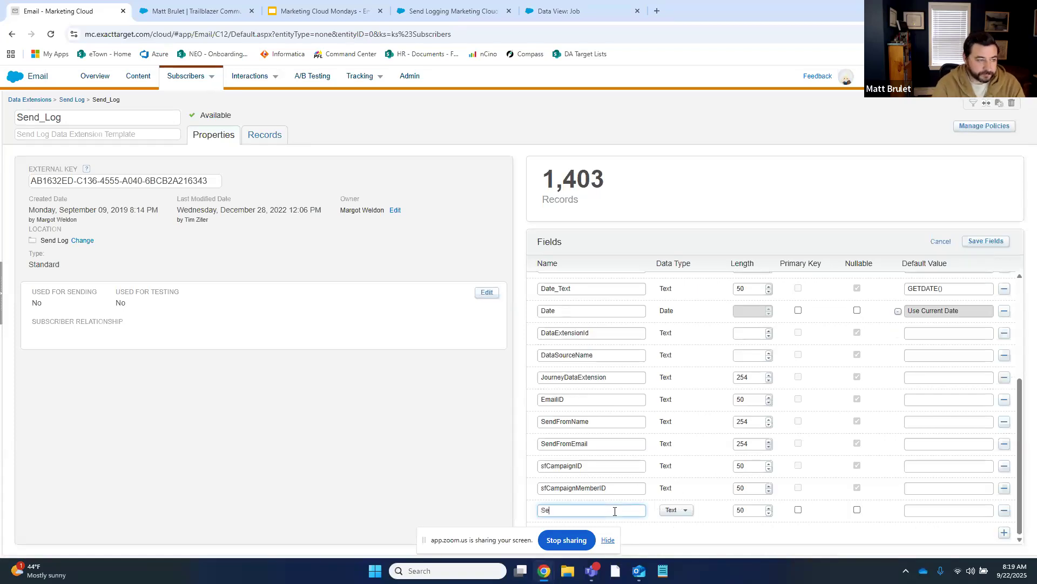
key(BackSpace)
key(BackSpace)
key(BackSpace)
text(lassification)
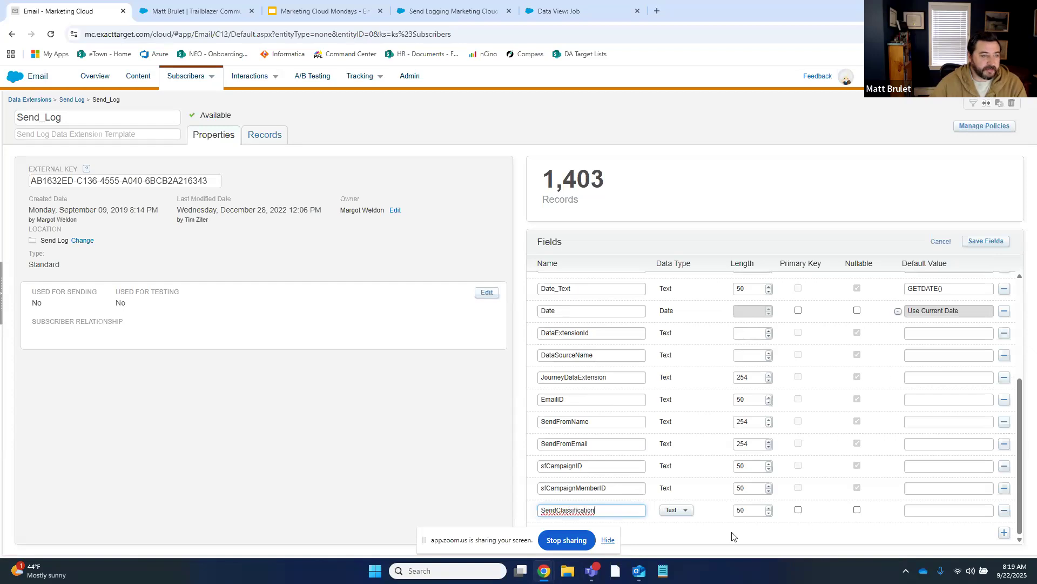
click(858, 510)
Add a nullable AudienceType field
click(1005, 533)
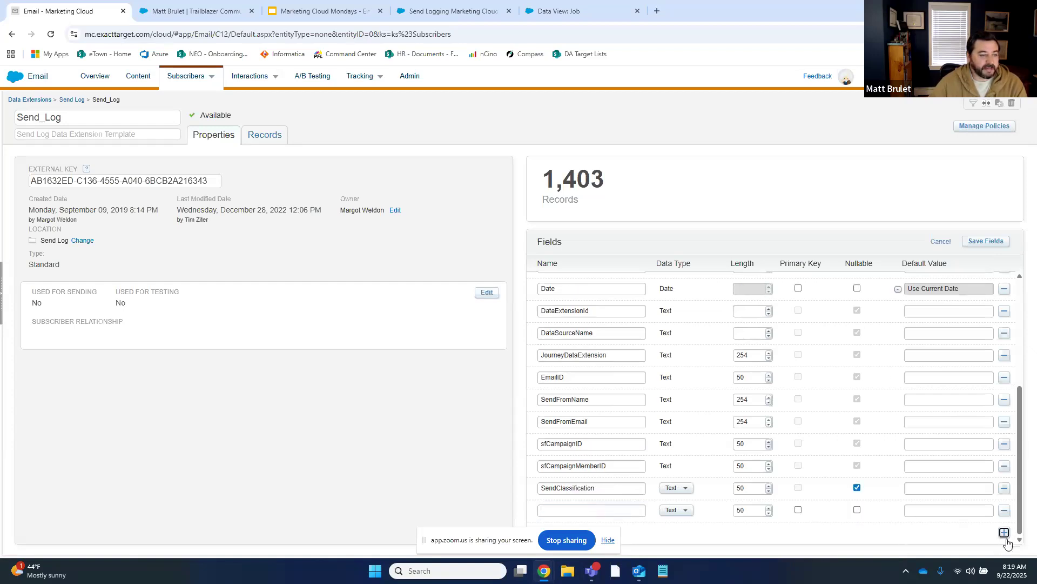
click(614, 511)
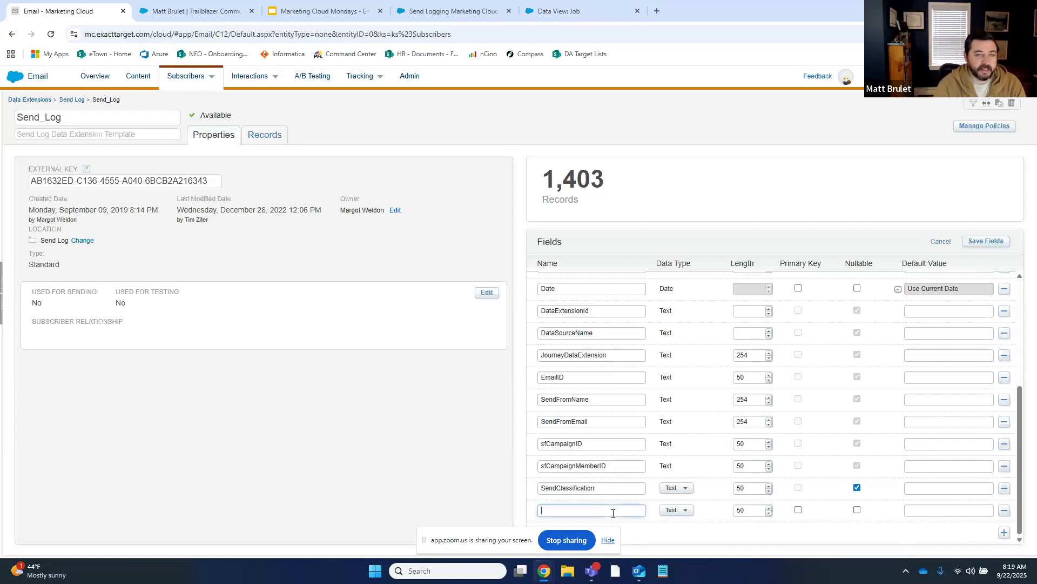
text(AudienceType)
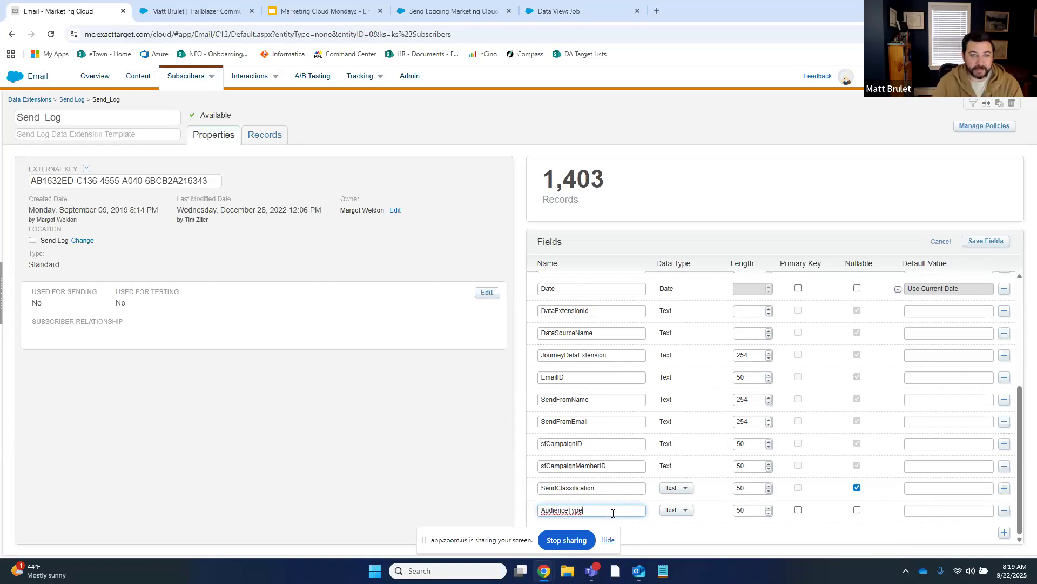
click(857, 511)
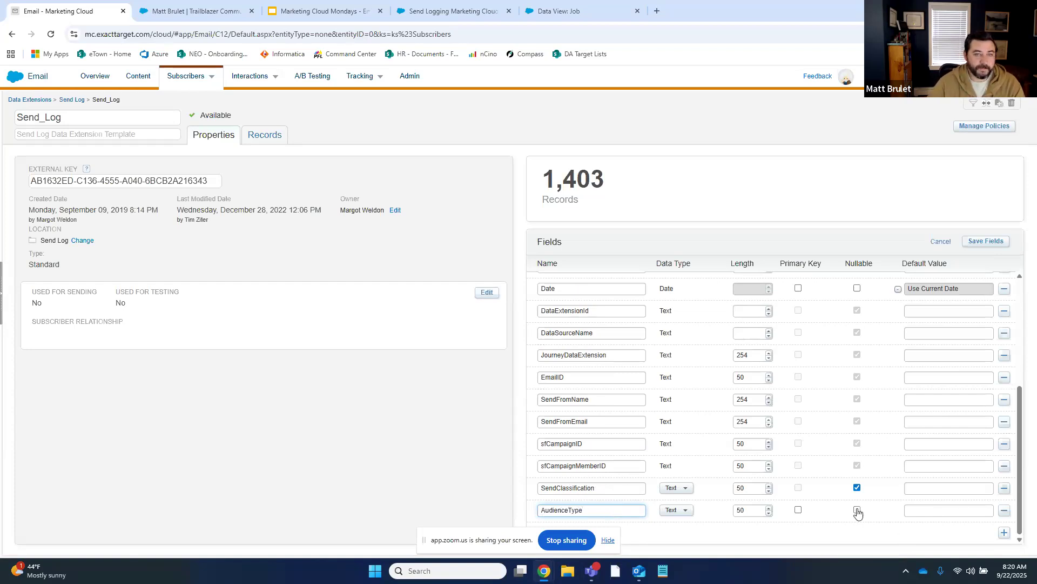
Add a nullable IsTest field with the Boolean data type
click(1005, 533)
click(621, 513)
text(IsTest)
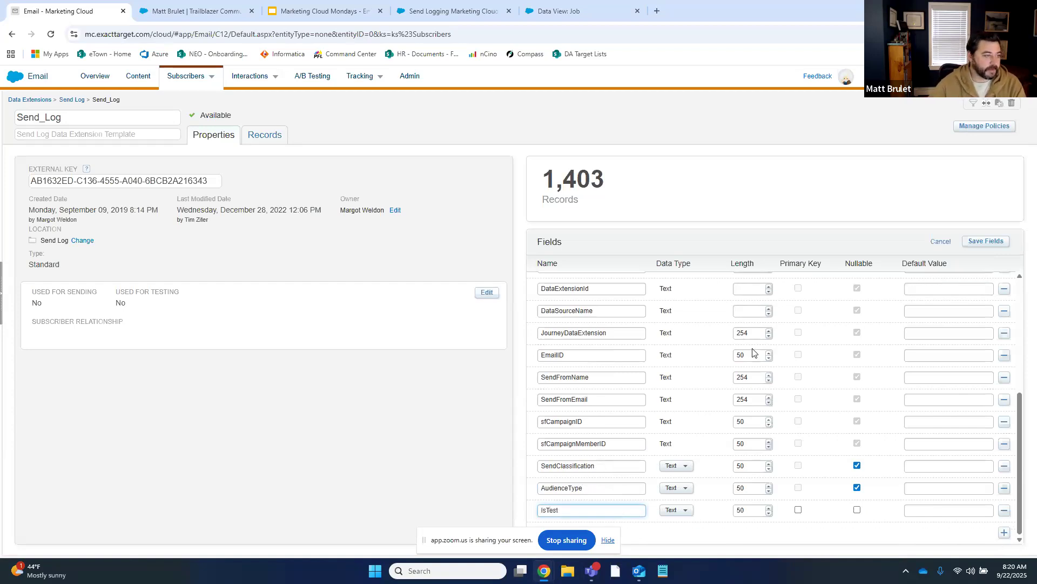
scroll(678, 387, up, 5)
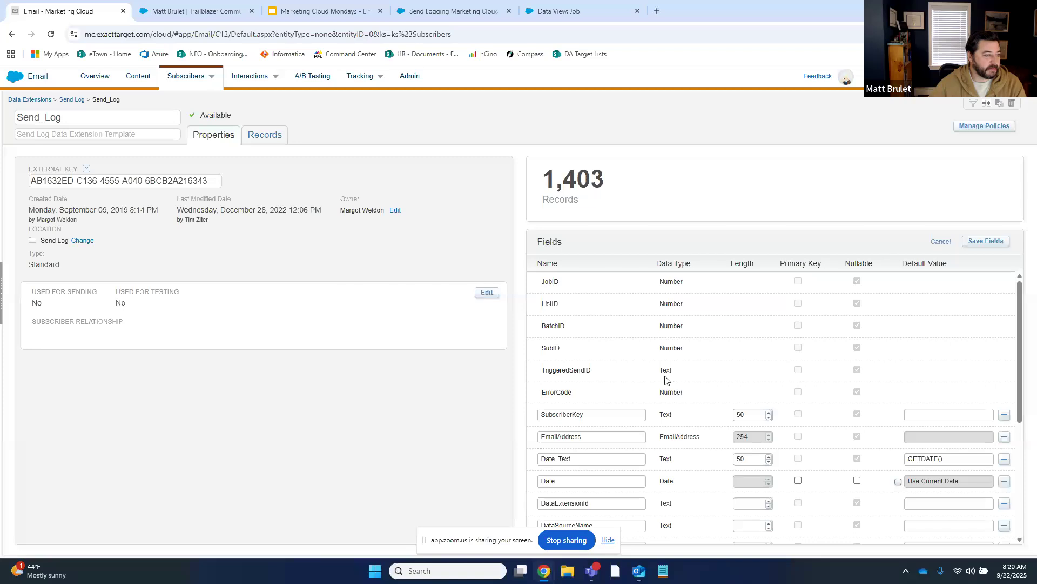
scroll(670, 384, down, 5)
click(857, 510)
click(682, 510)
scroll(692, 519, down, 1)
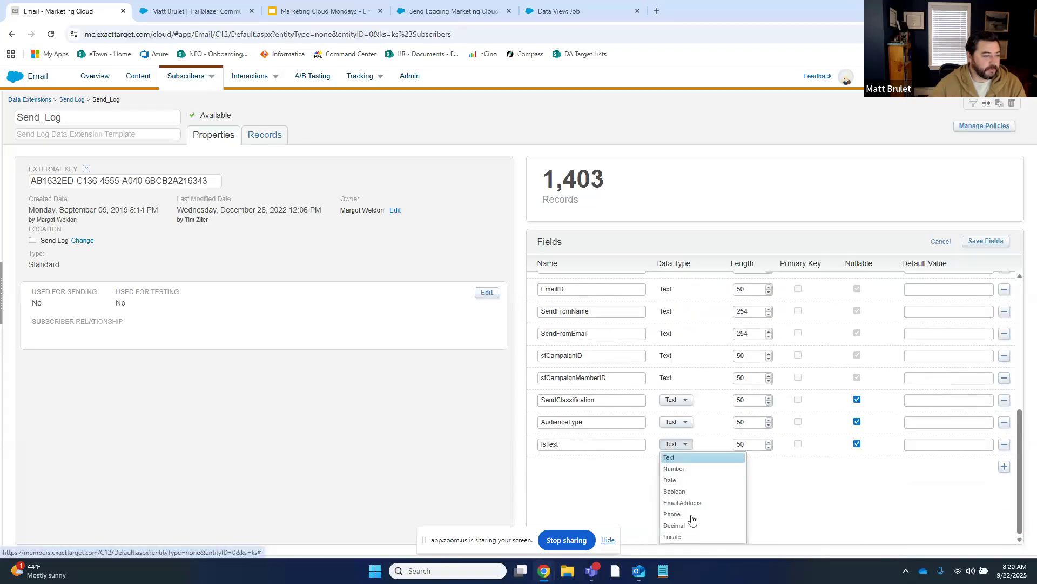
click(678, 491)
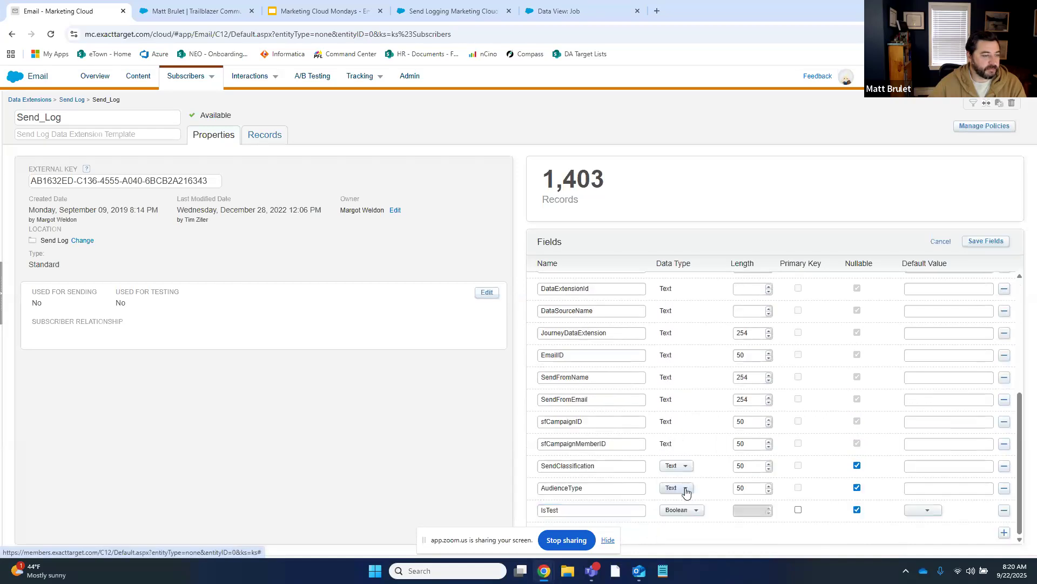
Add nullable ContentType, Goal and SubscriberCategory fields
click(1004, 534)
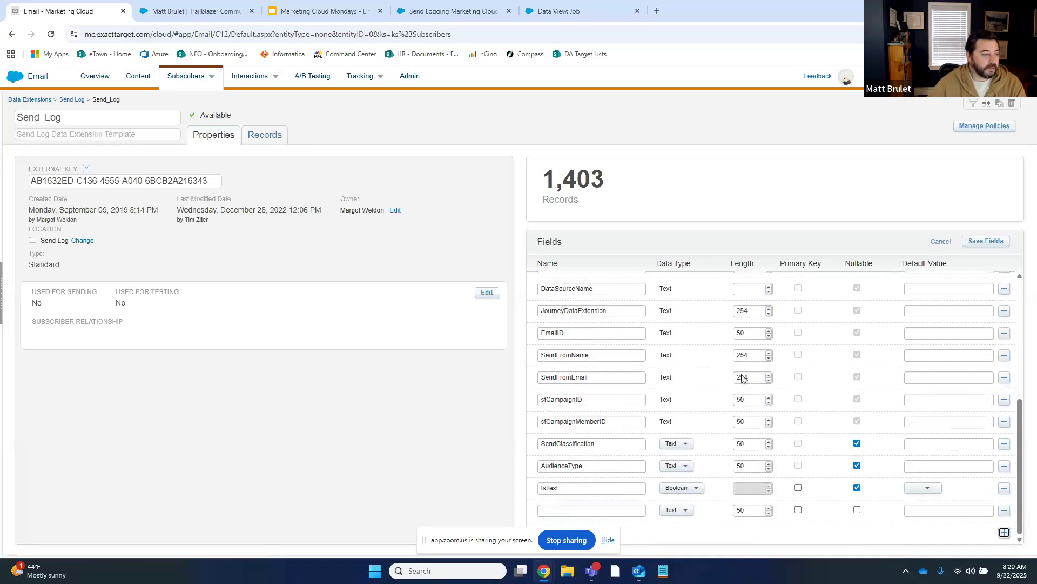
click(562, 510)
text(ContentType)
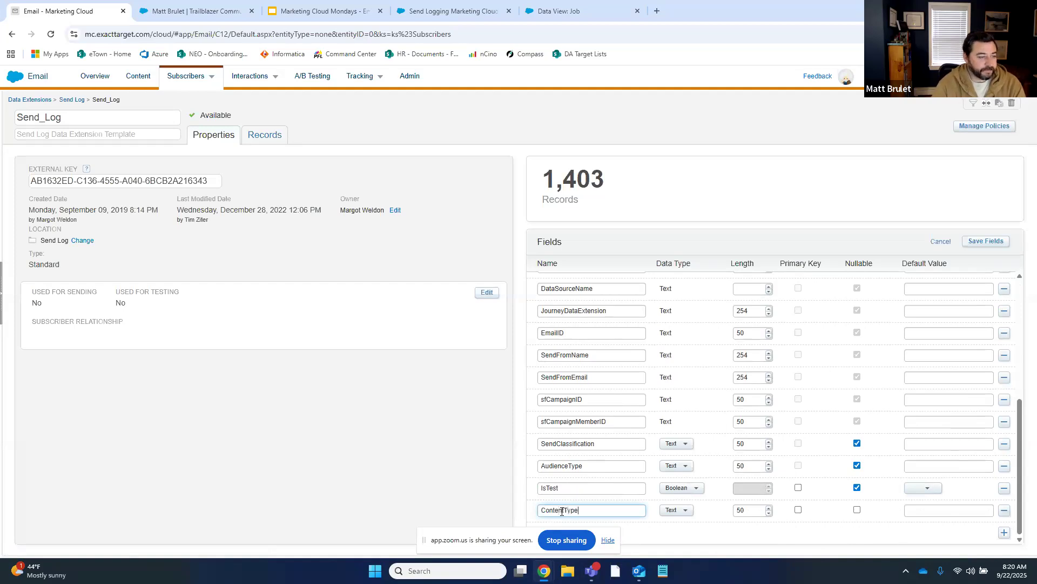
click(856, 510)
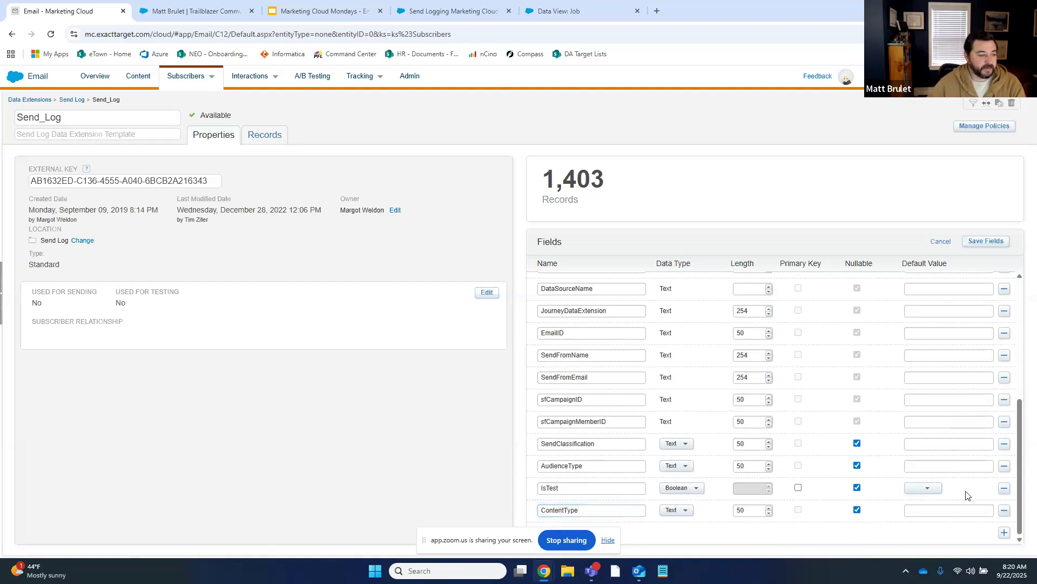
click(1004, 533)
click(563, 509)
text(Goal)
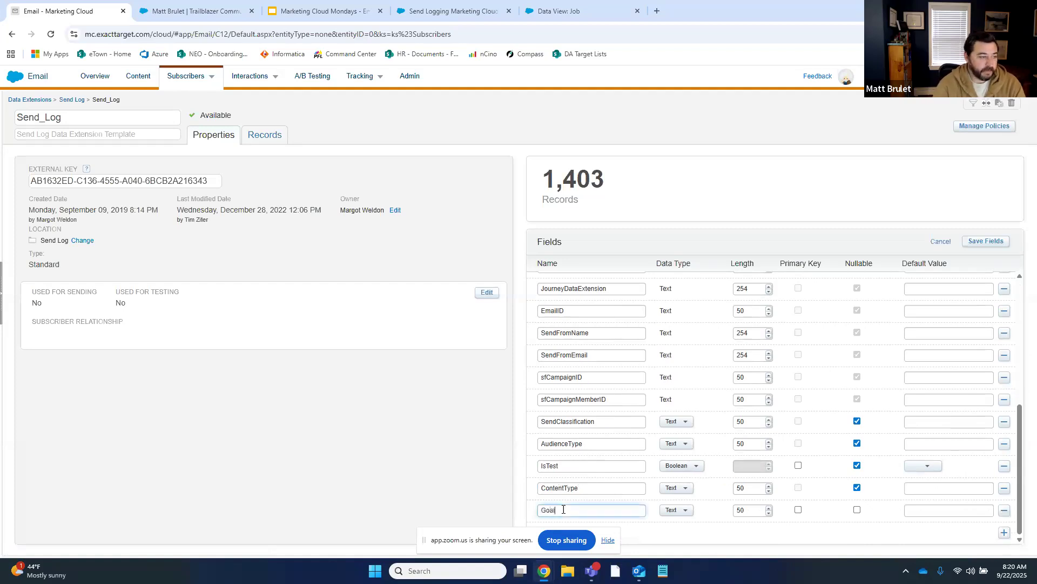
click(857, 510)
click(1004, 533)
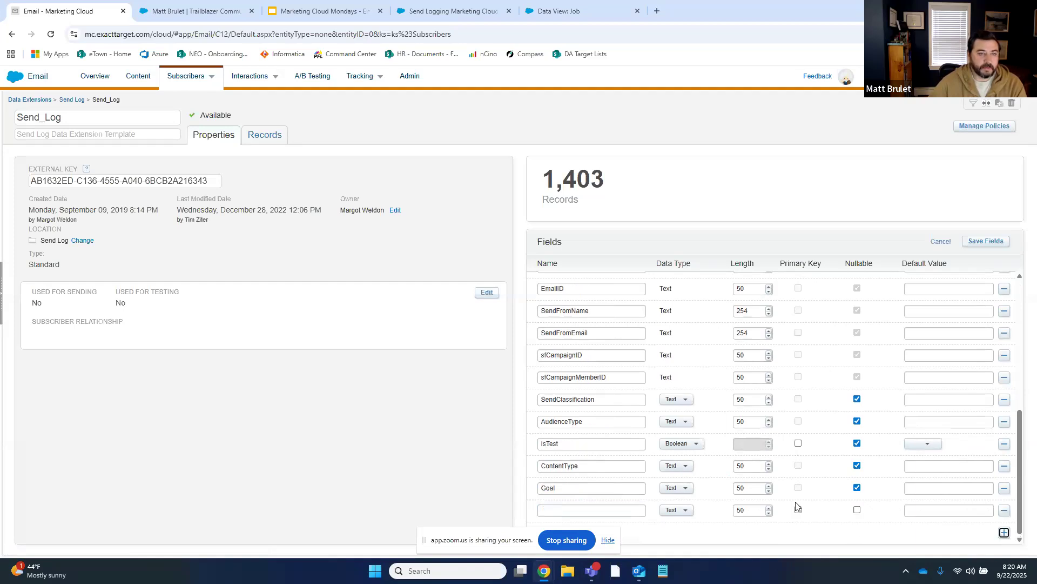
click(609, 508)
text(SubscriberCategory)
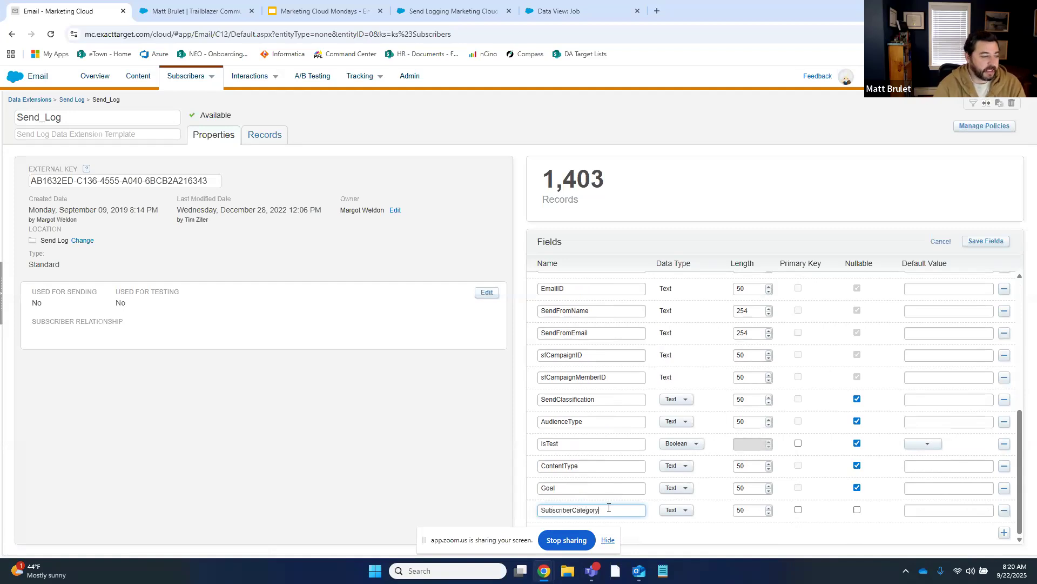
click(857, 510)
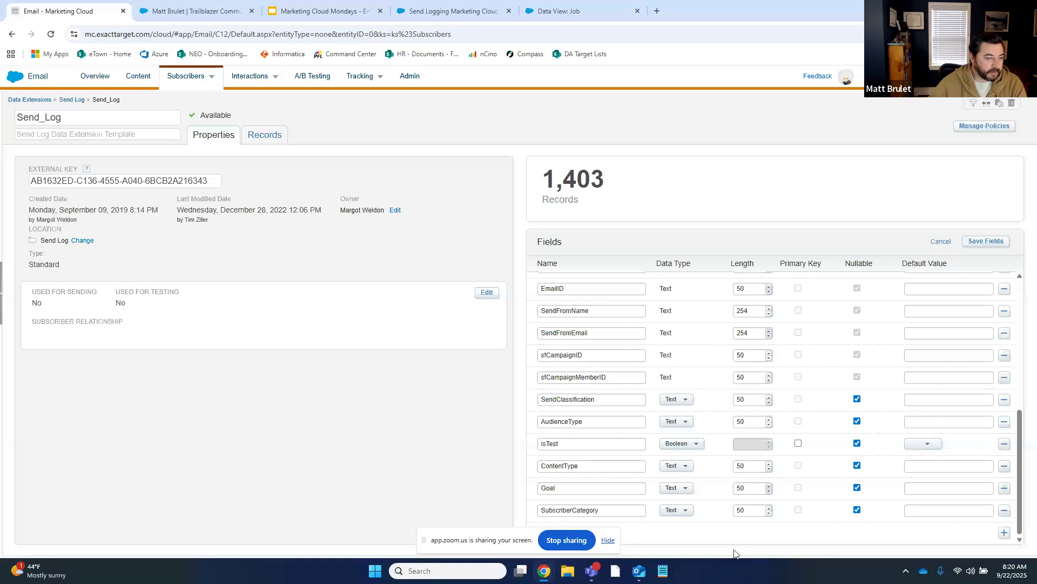
Save the new fields to the Send_Log data extension
click(983, 244)
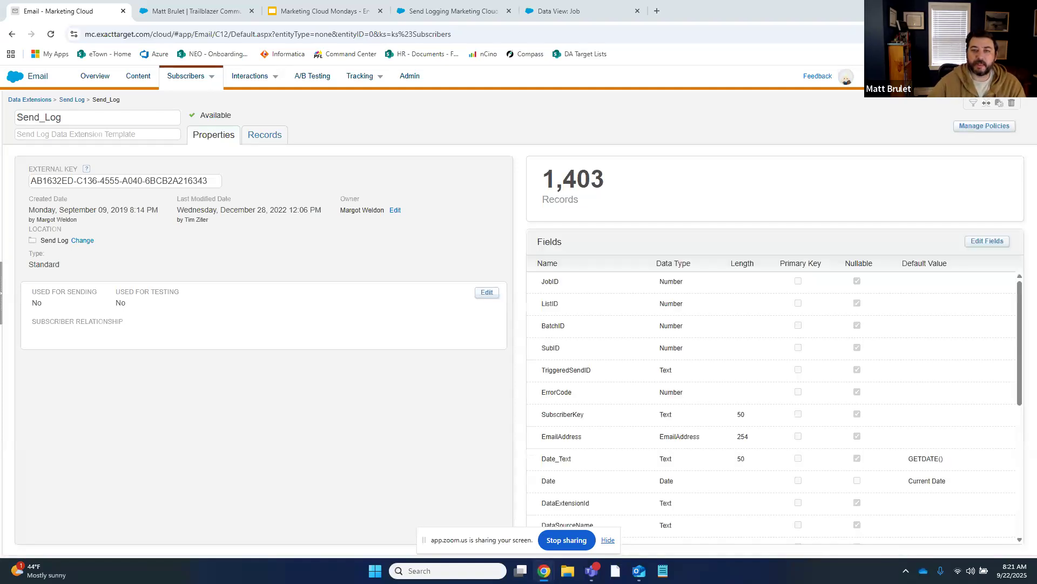
Search Google for 'marketing cloud keyword id', review the results, then return to Send_Log
click(657, 11)
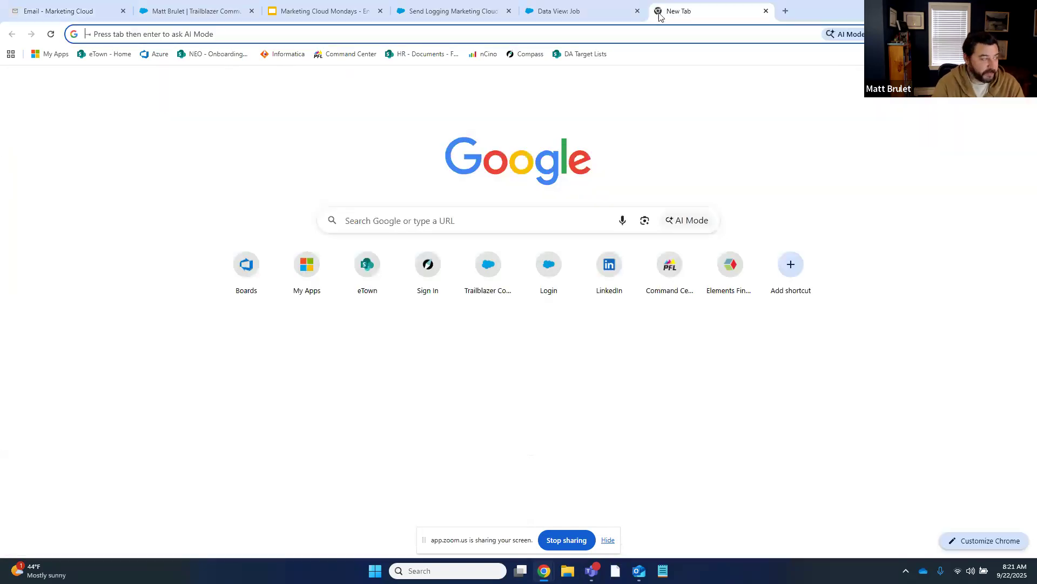
text(marketing cloud keyword )
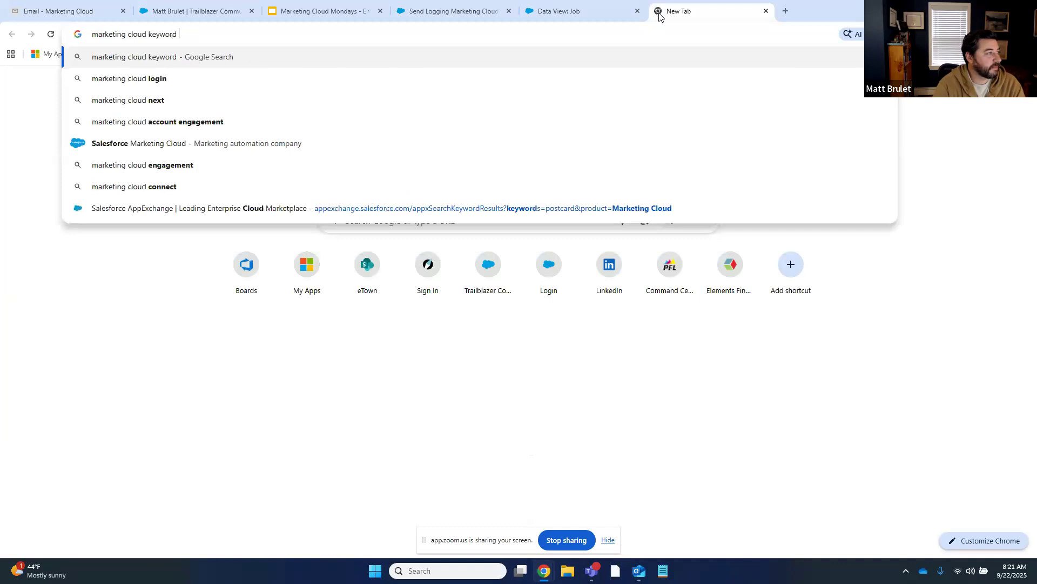
text(id)
key(Return)
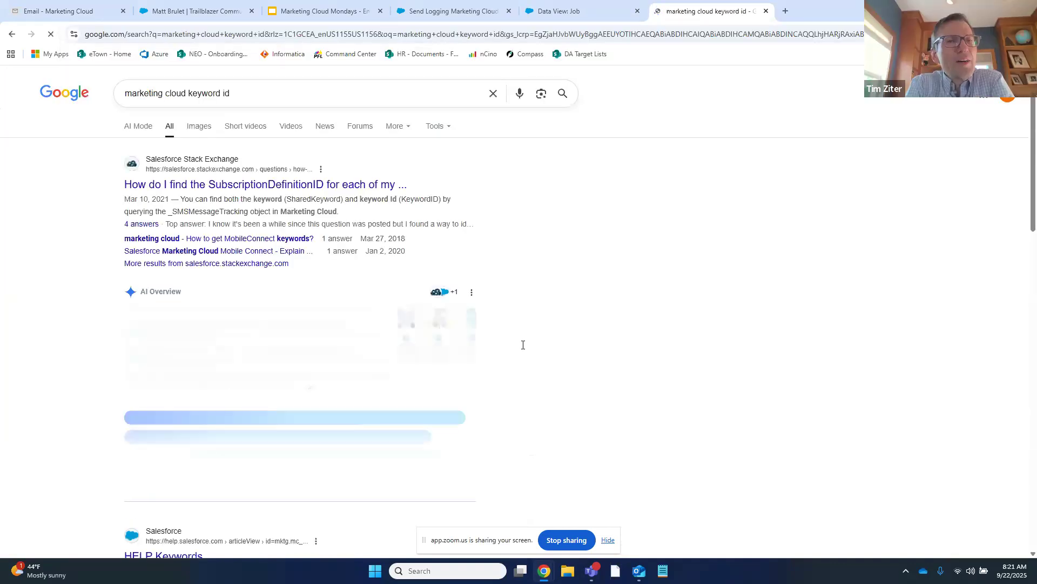
scroll(363, 264, down, 2)
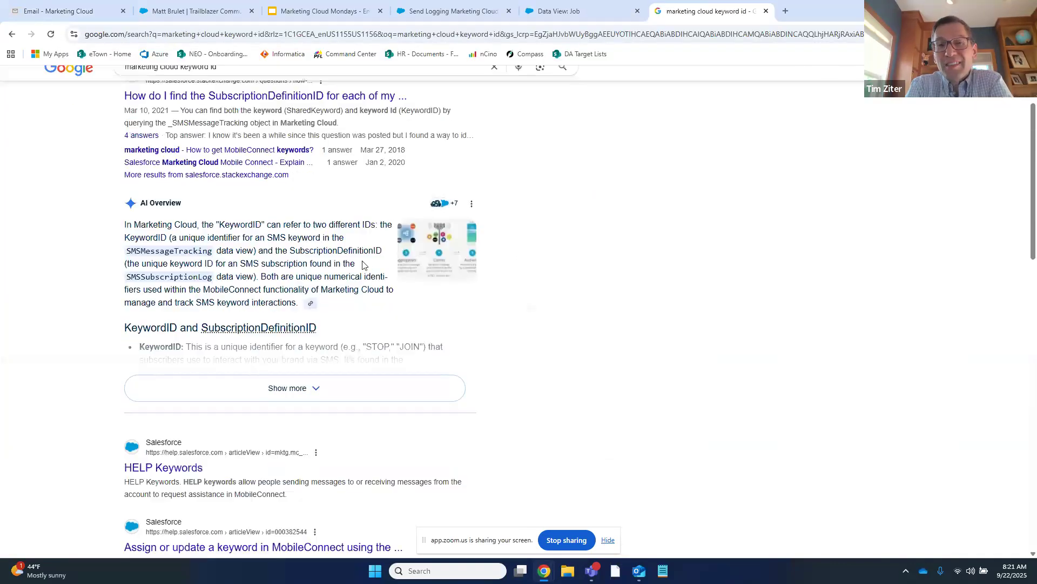
scroll(364, 265, up, 1)
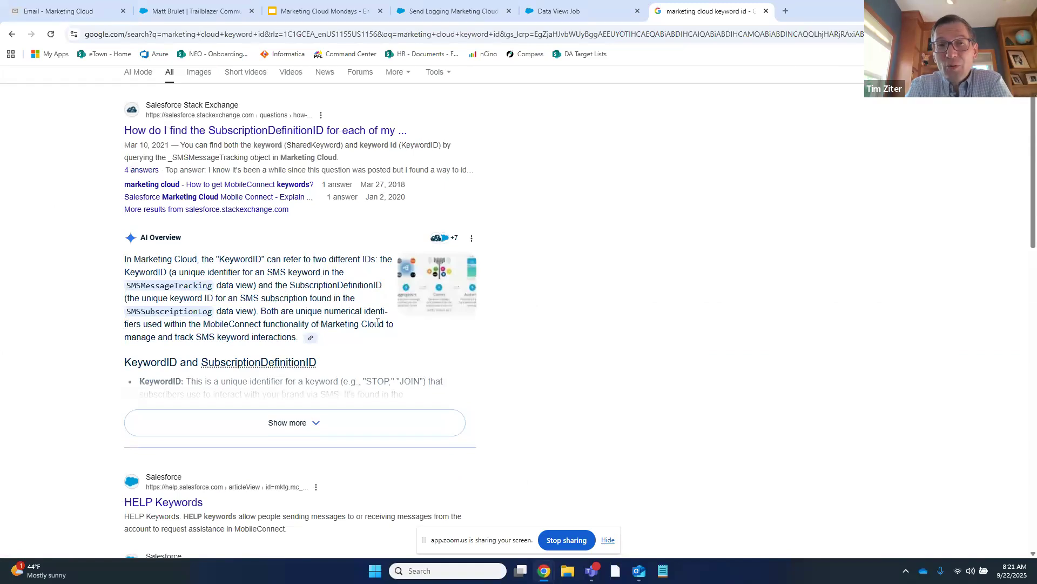
scroll(377, 322, down, 5)
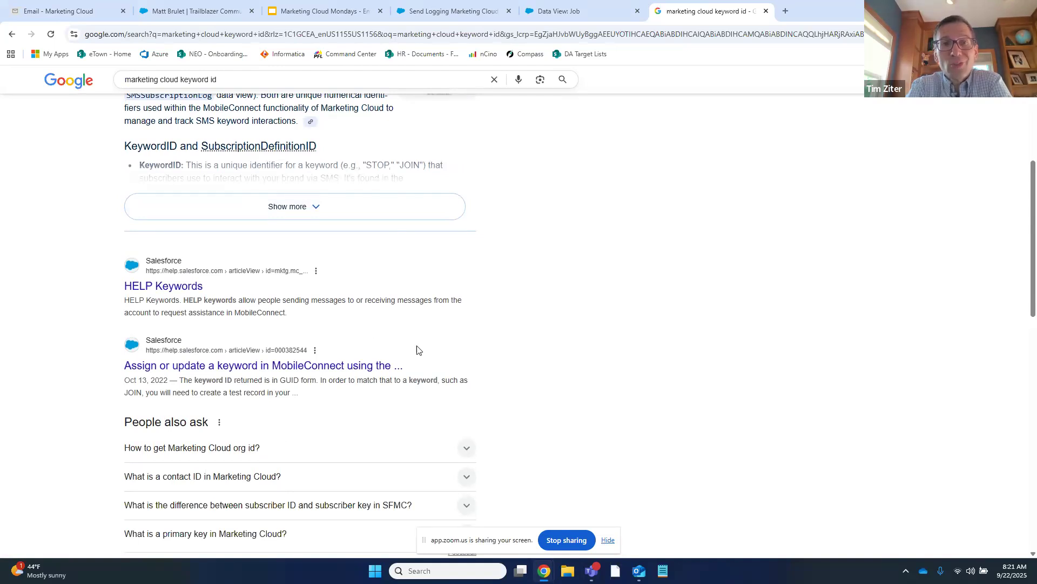
scroll(423, 378, down, 4)
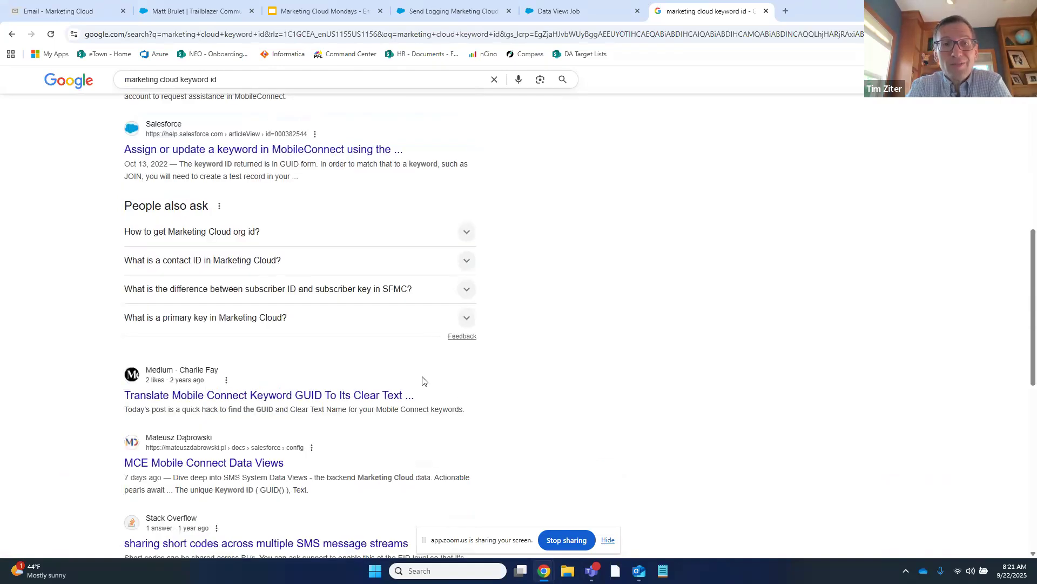
click(72, 7)
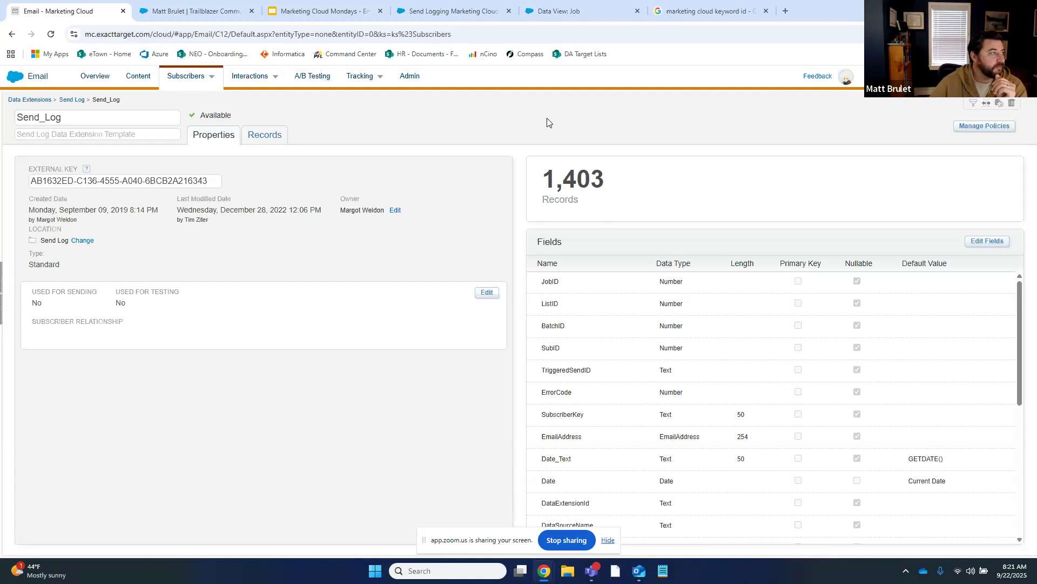
scroll(674, 402, down, 1)
scroll(673, 400, down, 5)
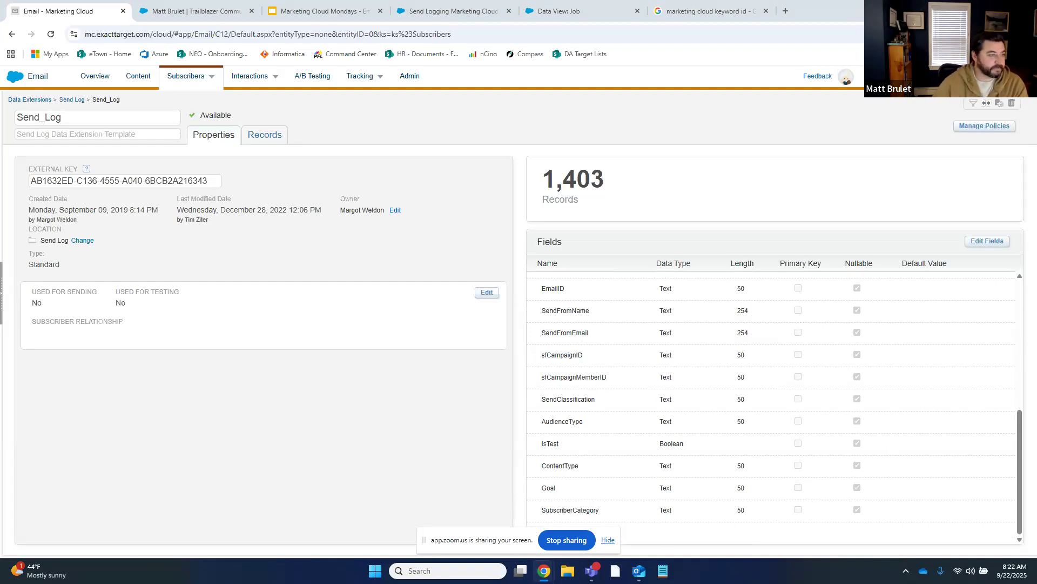
scroll(687, 407, up, 3)
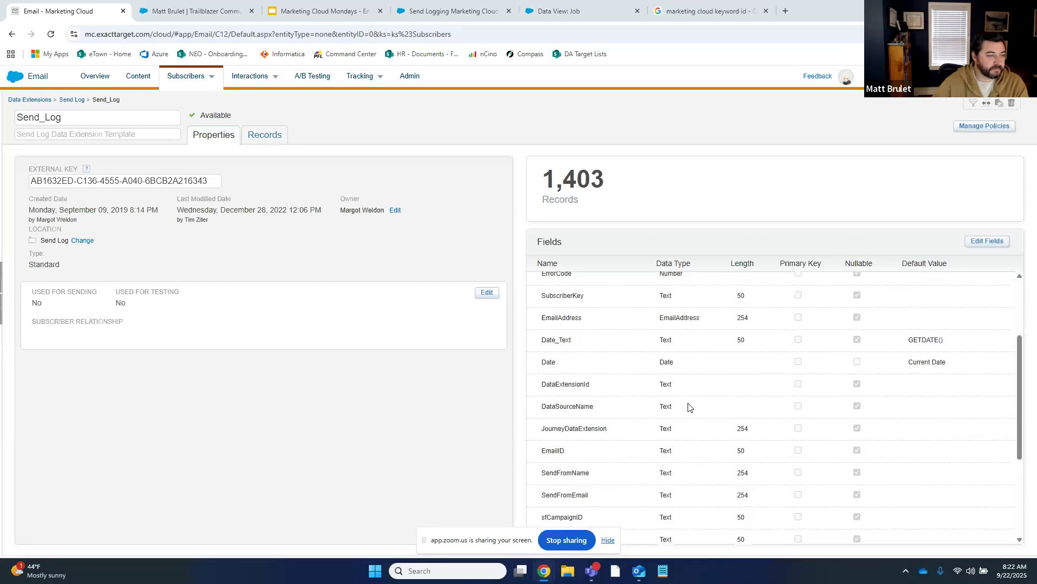
scroll(593, 398, up, 2)
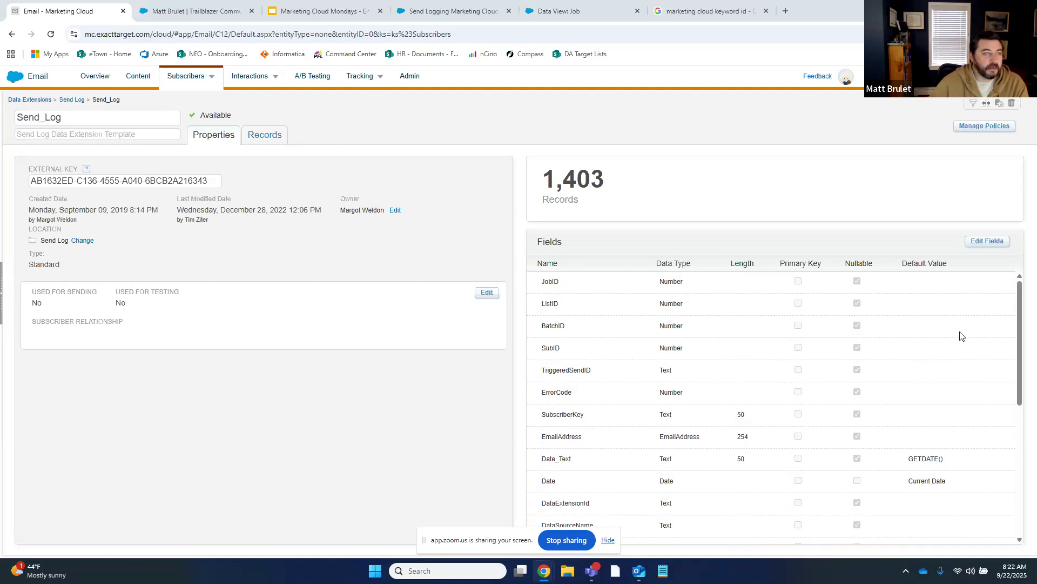
Open the Email app in a new tab and open NTO Welcome Series Initial Email - General
mouse_move(14, 84)
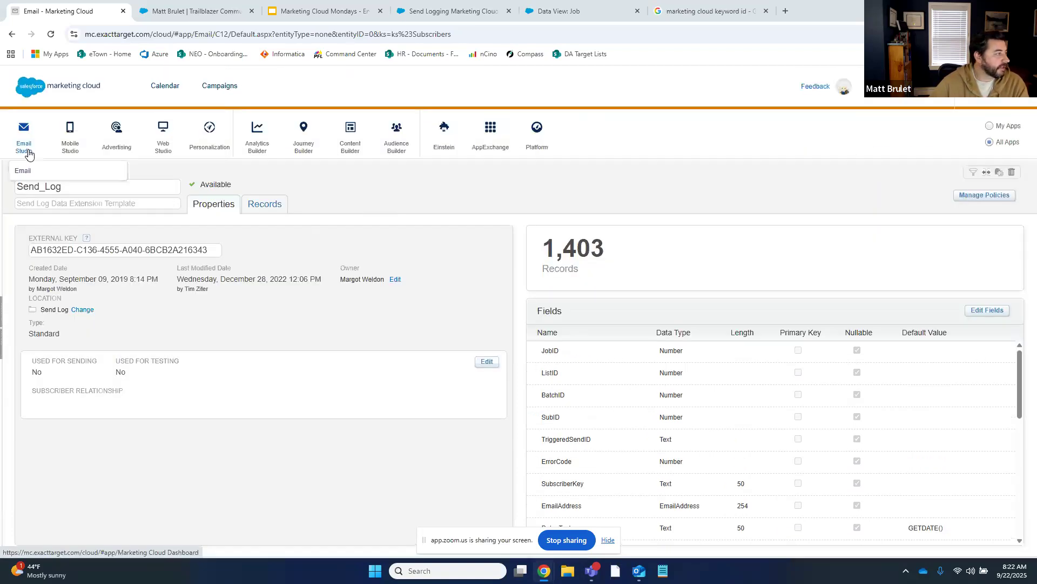
right_click(31, 171)
click(60, 184)
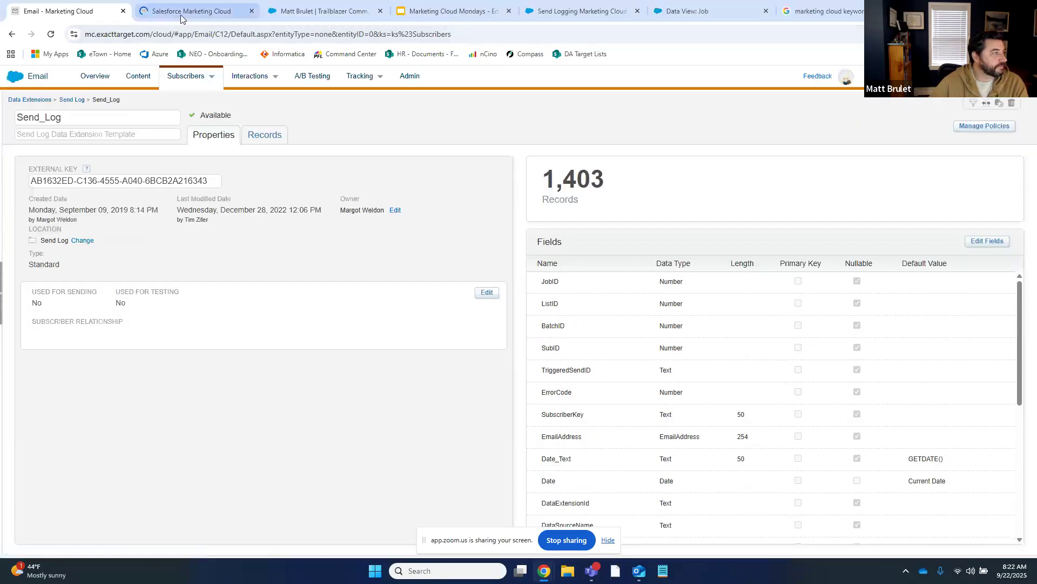
click(190, 11)
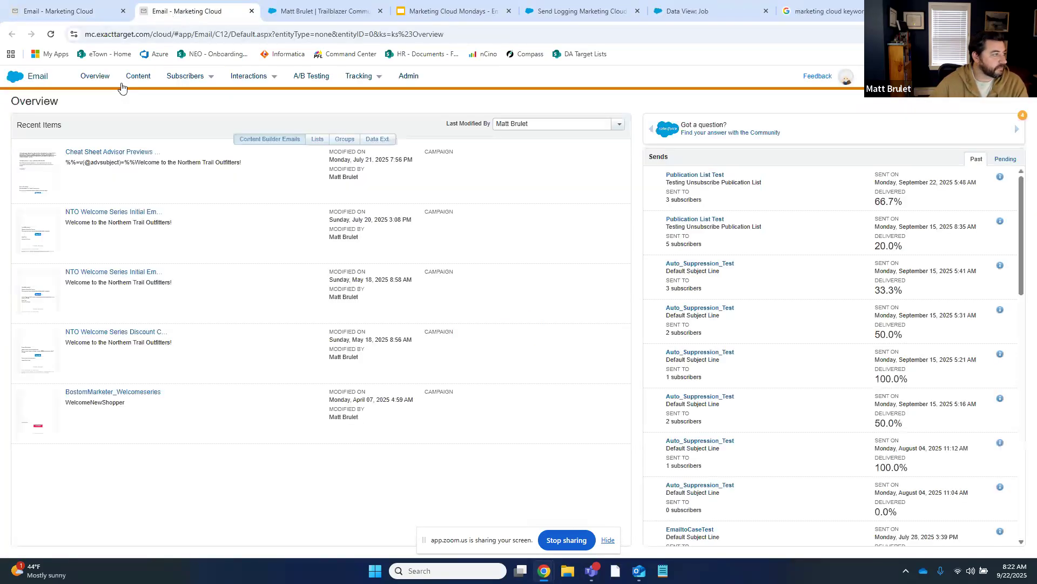
click(154, 216)
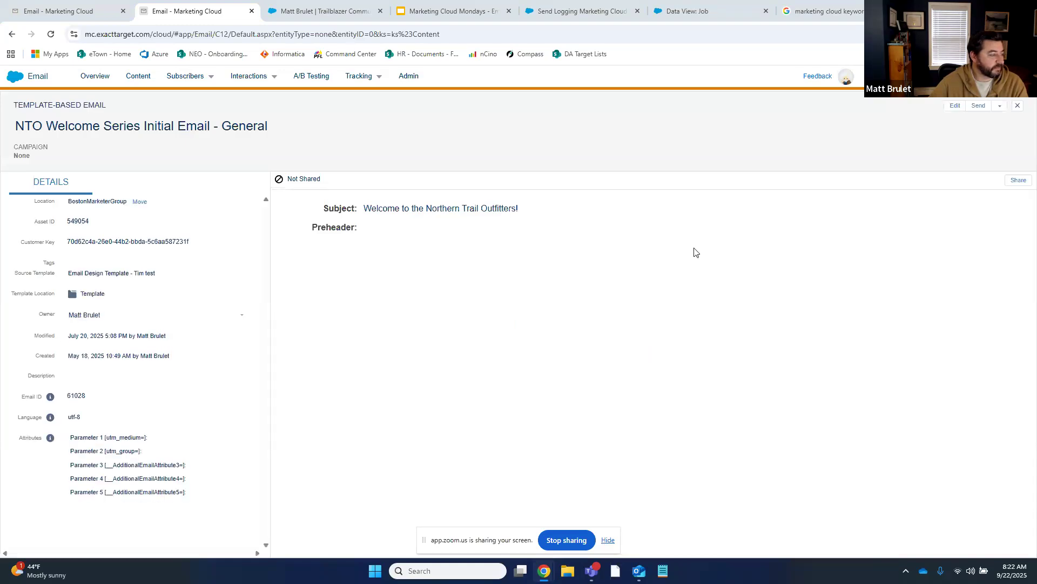
Edit the email's content and drop an HTML block into Header Contents
click(954, 105)
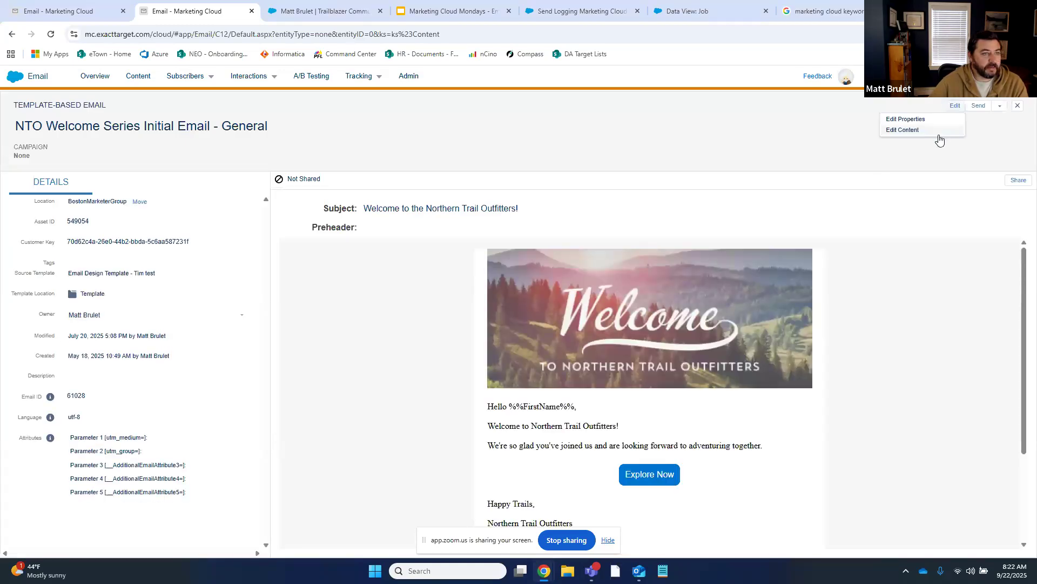
click(938, 135)
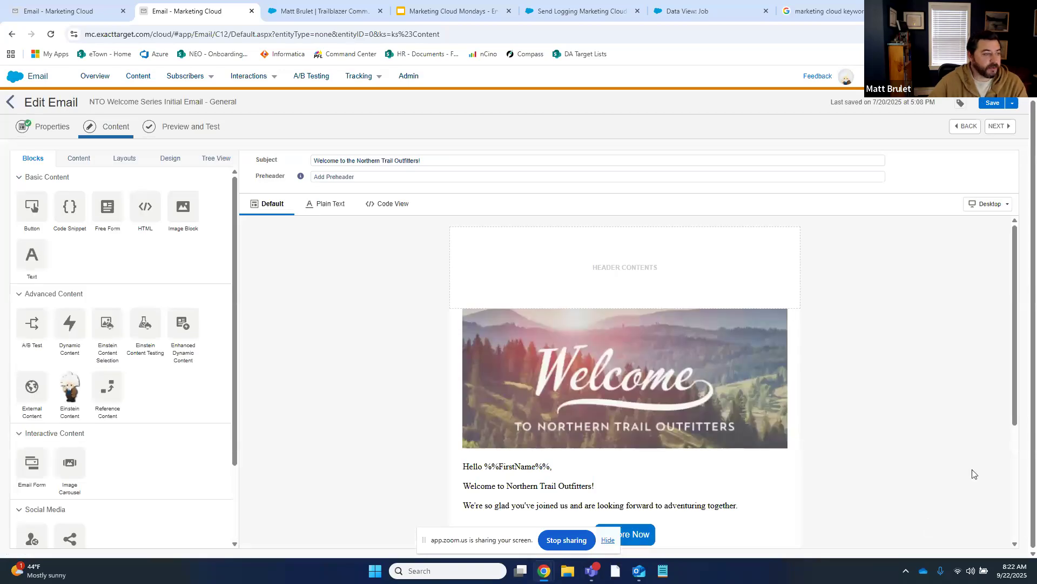
scroll(845, 383, down, 2)
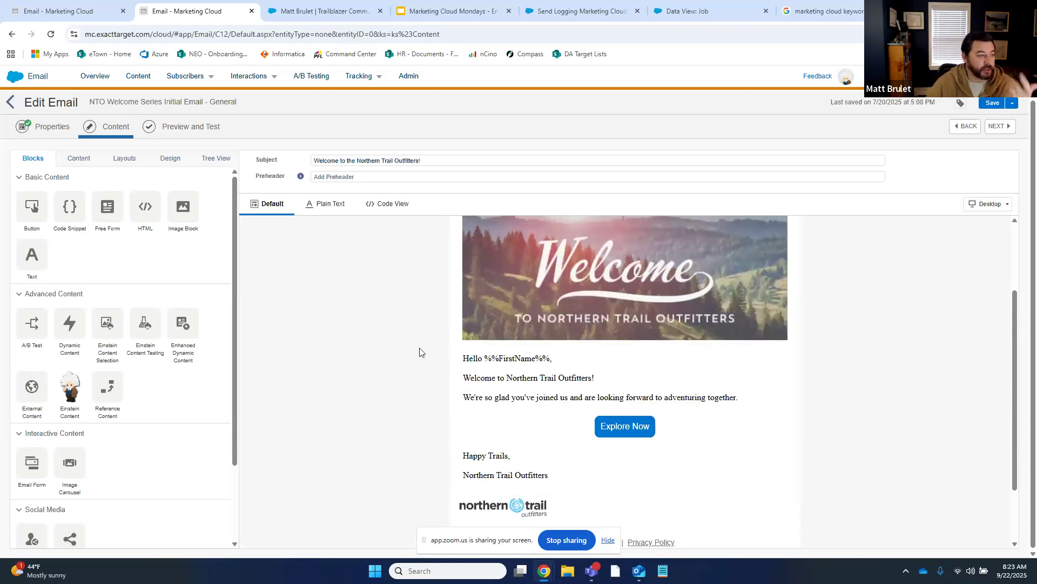
scroll(535, 364, down, 2)
scroll(536, 366, up, 5)
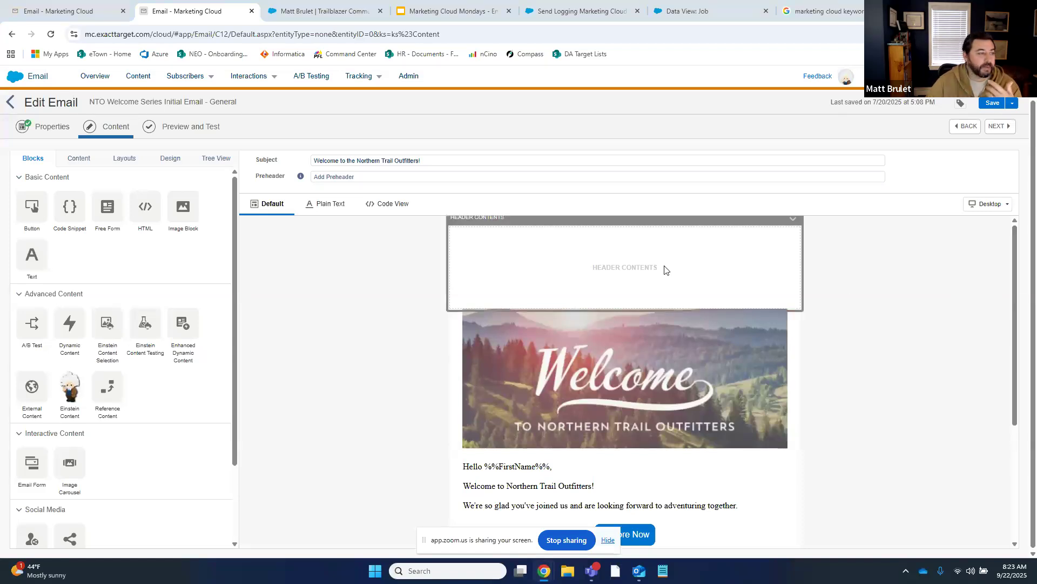
drag(151, 210, 514, 306)
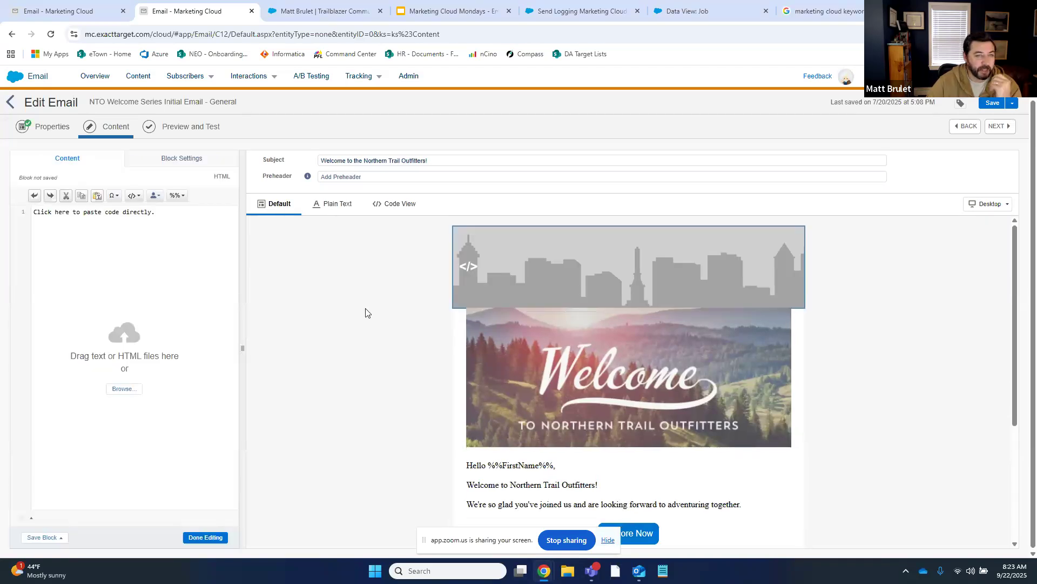
Start the header HTML block with the %%[ opener and bring the framework sheet alongside
click(60, 216)
text(%[)
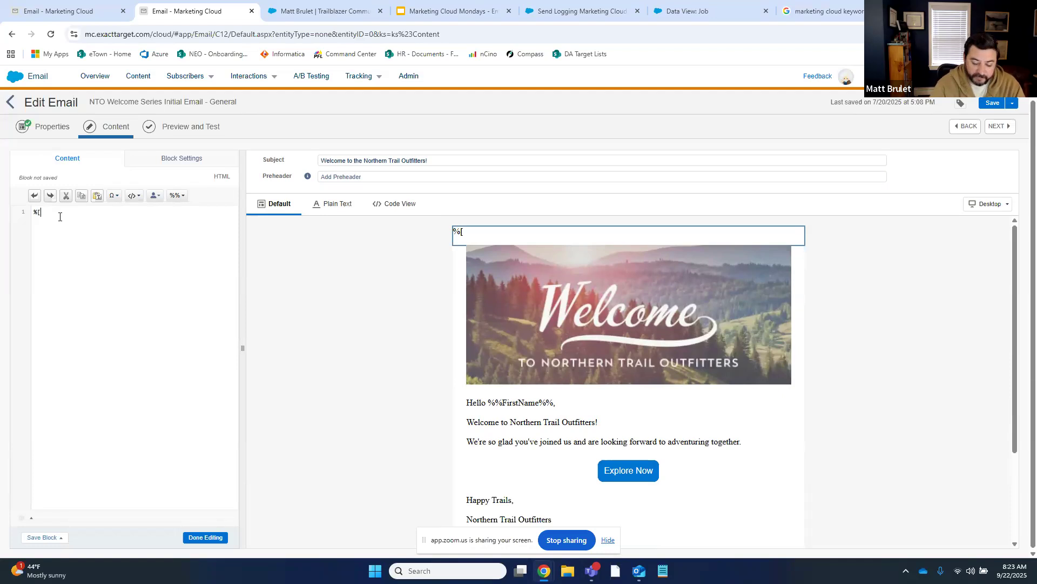
text(%)
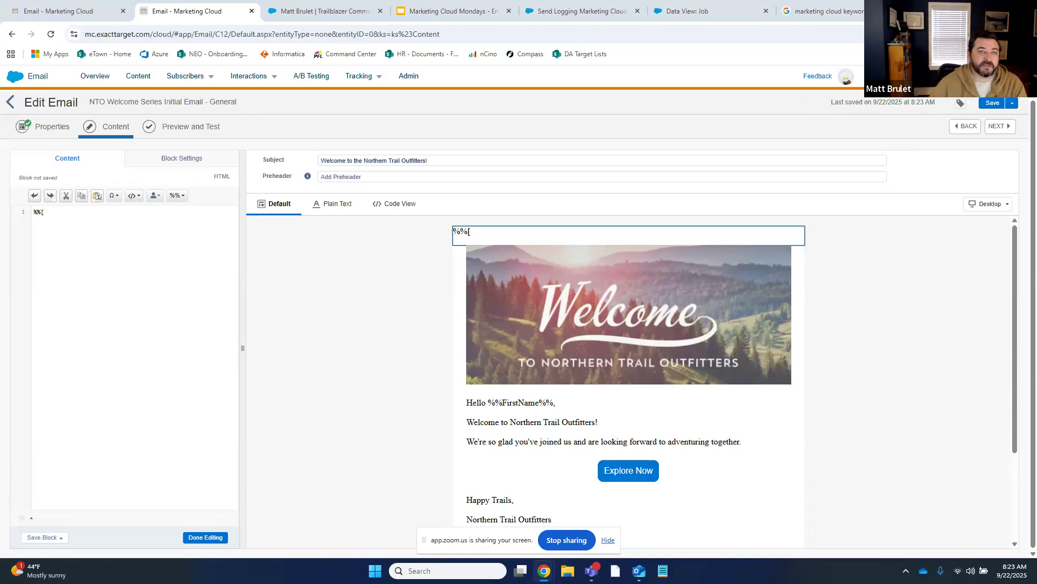
drag(1036, 298, 339, 14)
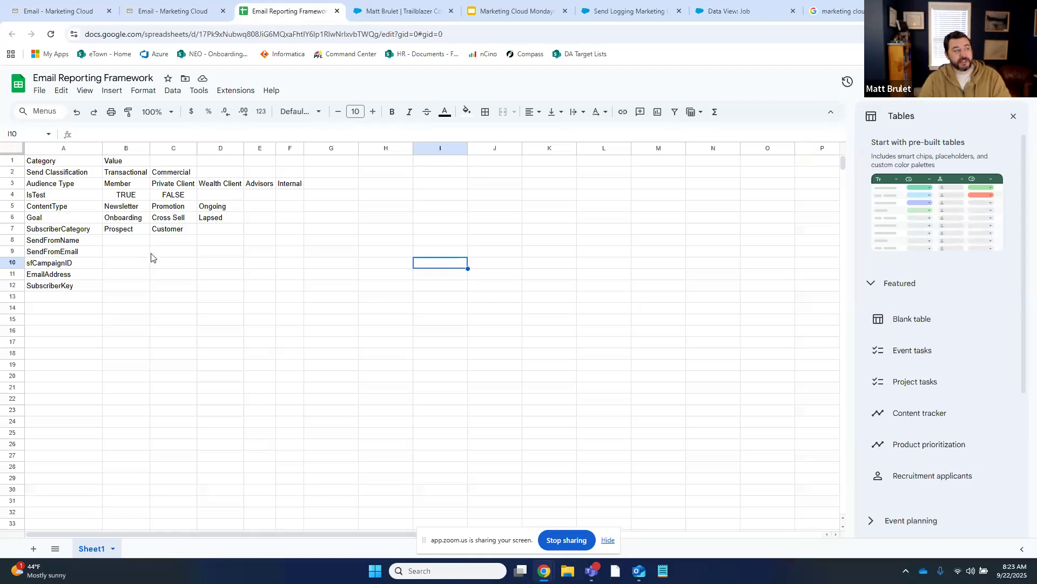
Check the Transactional value in B2, then go back to the welcome email editor
click(134, 174)
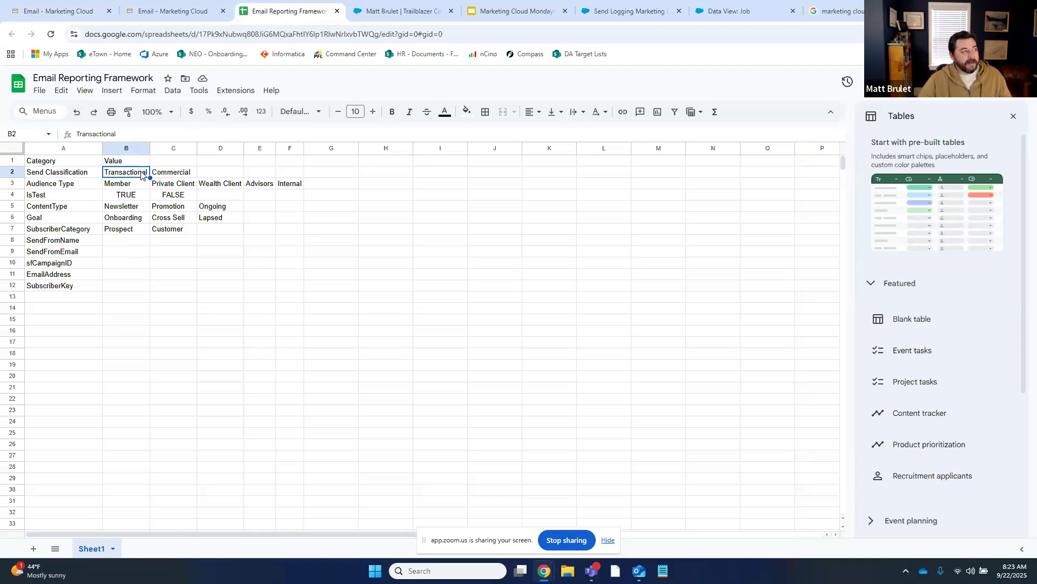
click(172, 11)
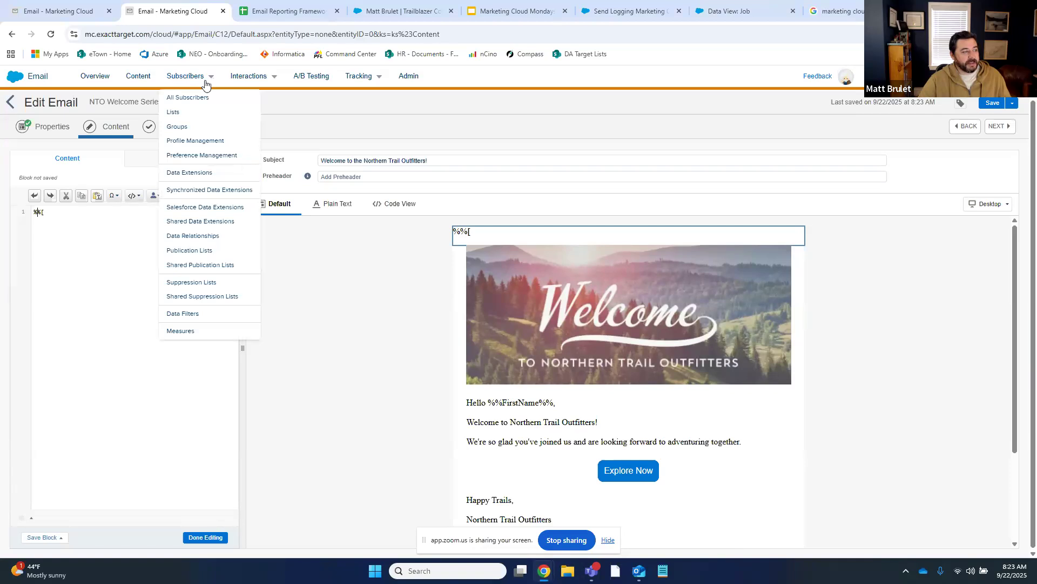
Close the Email Reporting Framework sheet tab and return to the header block
click(79, 214)
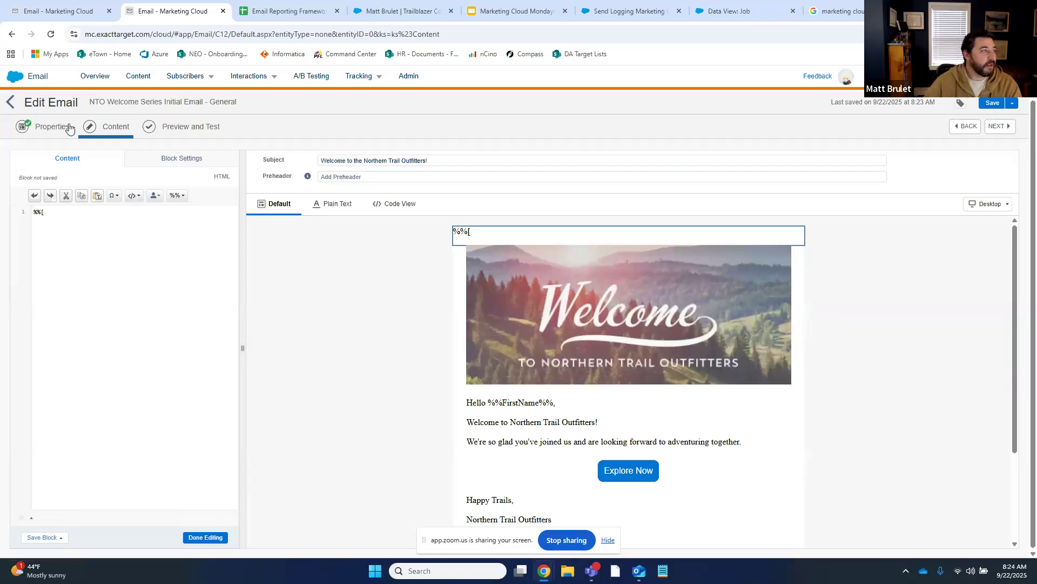
click(280, 10)
click(336, 11)
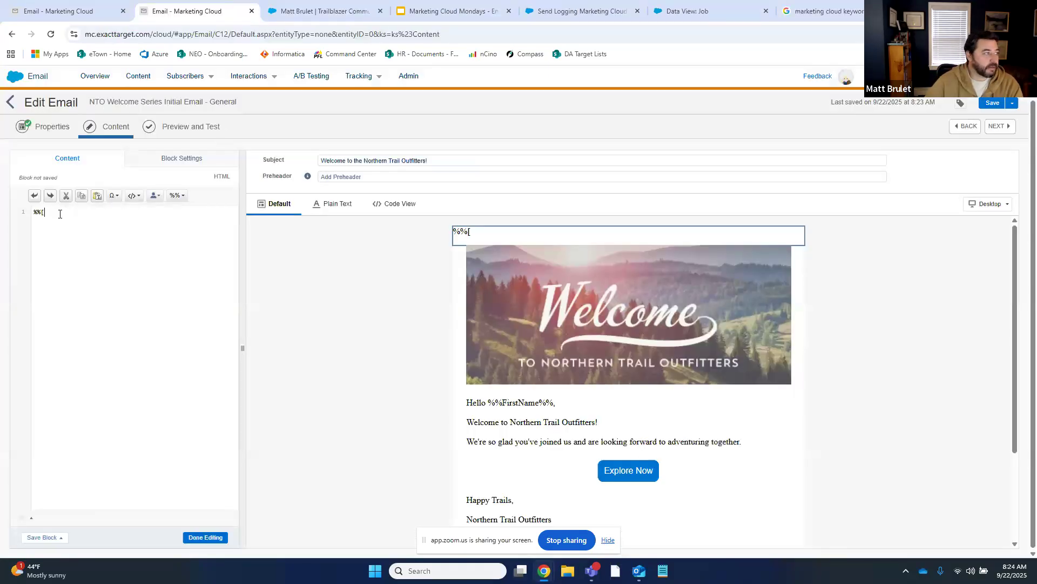
text(SendCla)
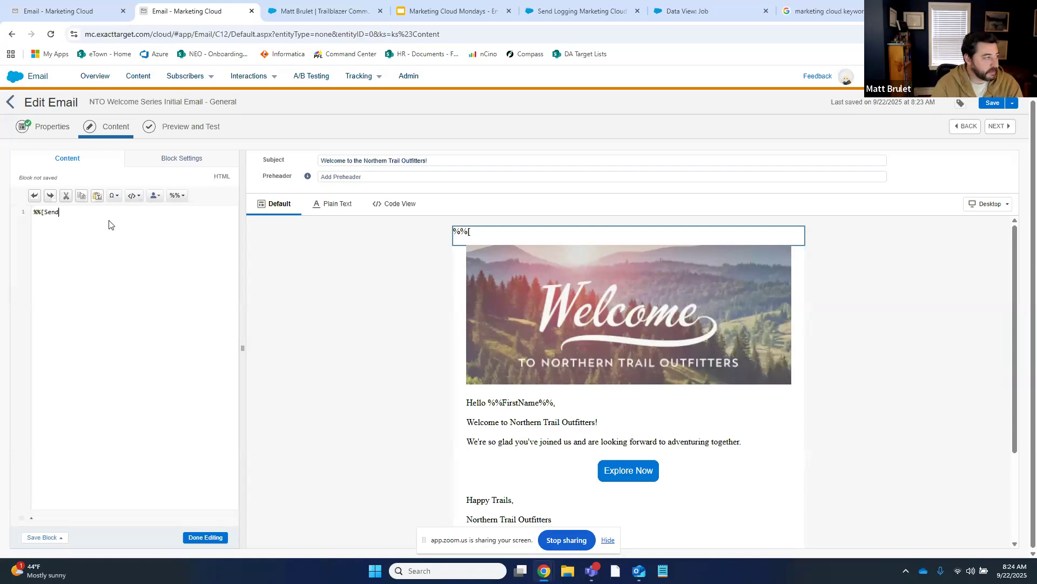
key(BackSpace)
key(BackSpace)
key(BackSpace)
key(BackSpace)
key(BackSpace)
key(BackSpace)
key(BackSpace)
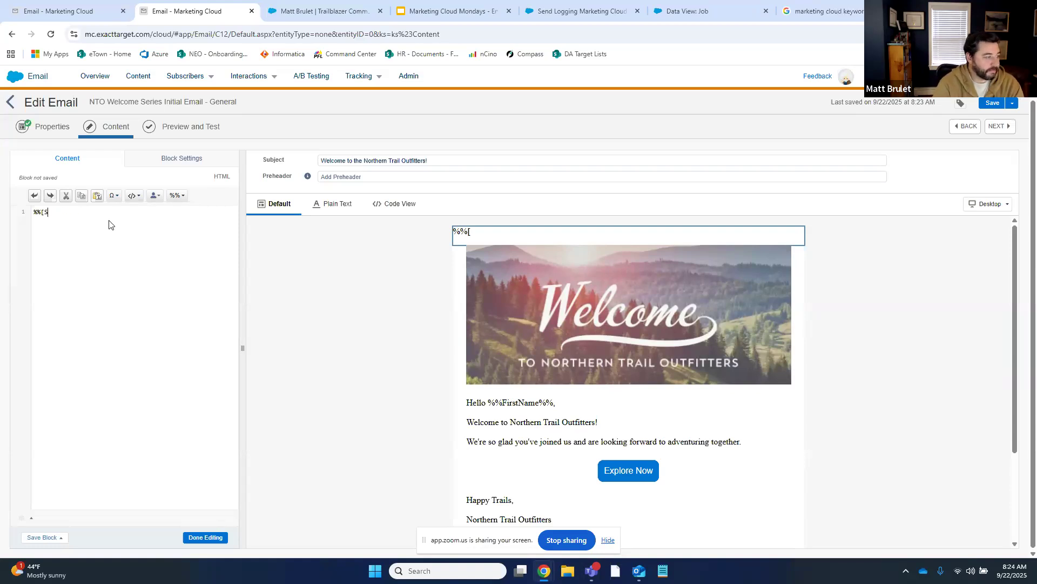
text(VAR)
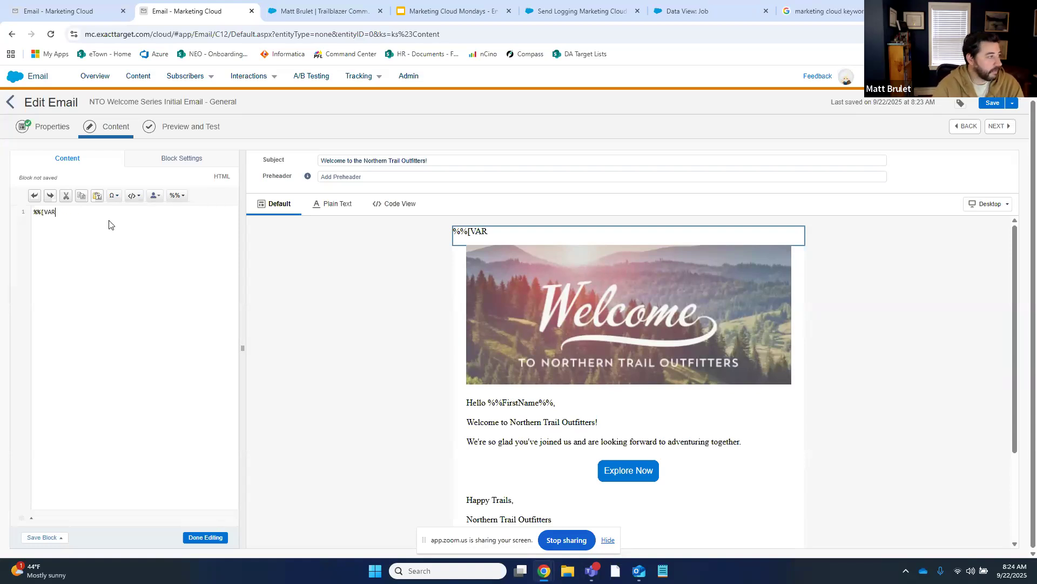
text( @SendCl,)
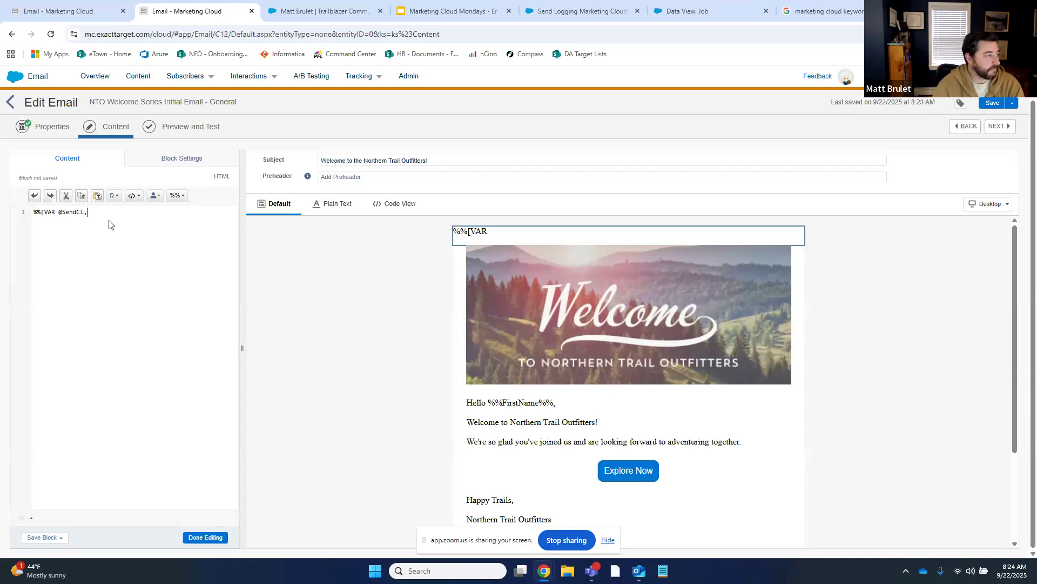
key(BackSpace)
text(a)
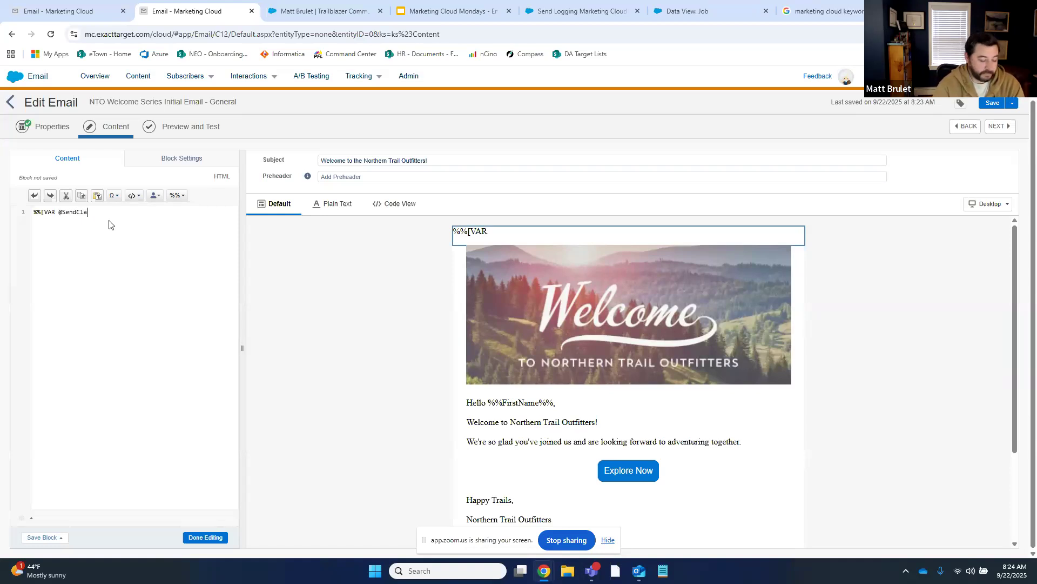
text(ssification, @AudienceTy)
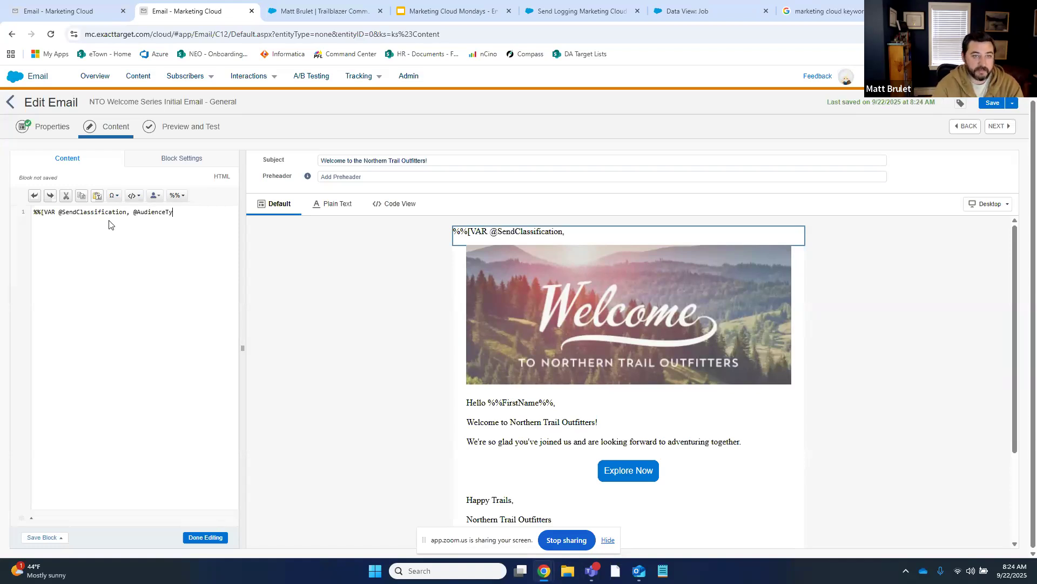
text(pe, @IsTest,)
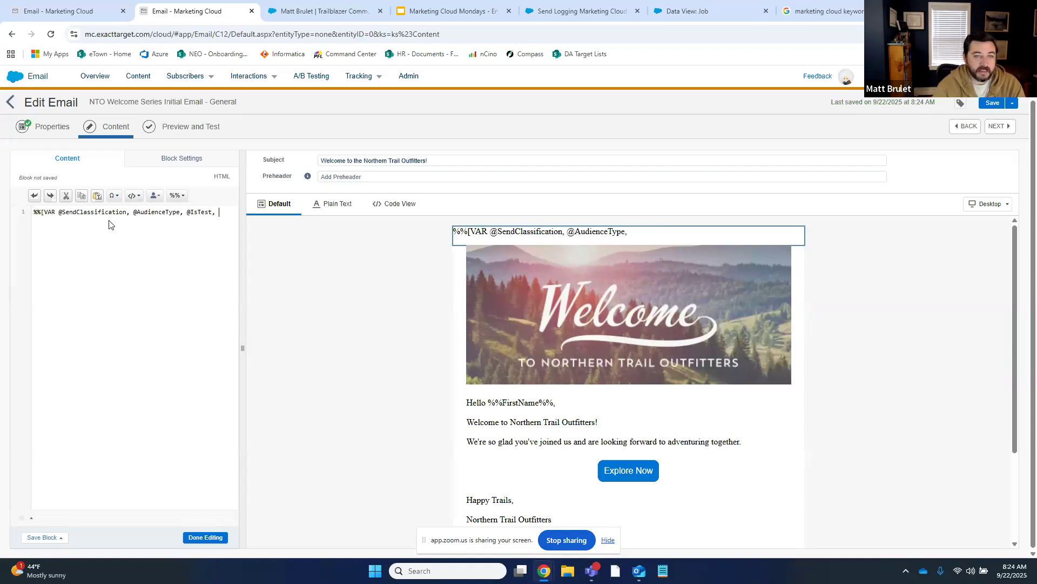
text( @C)
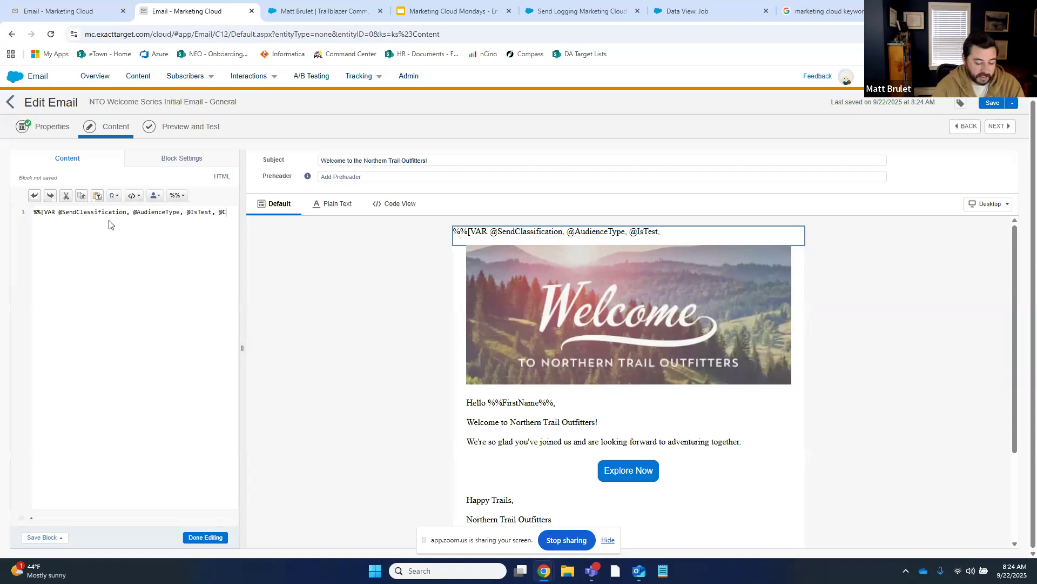
text(ontentType)
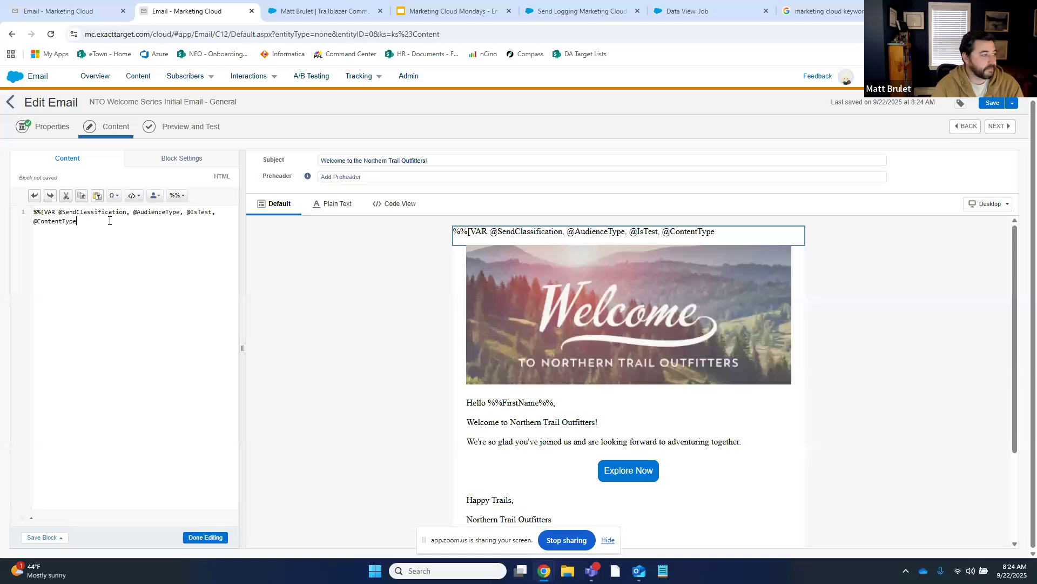
text(, @Goal)
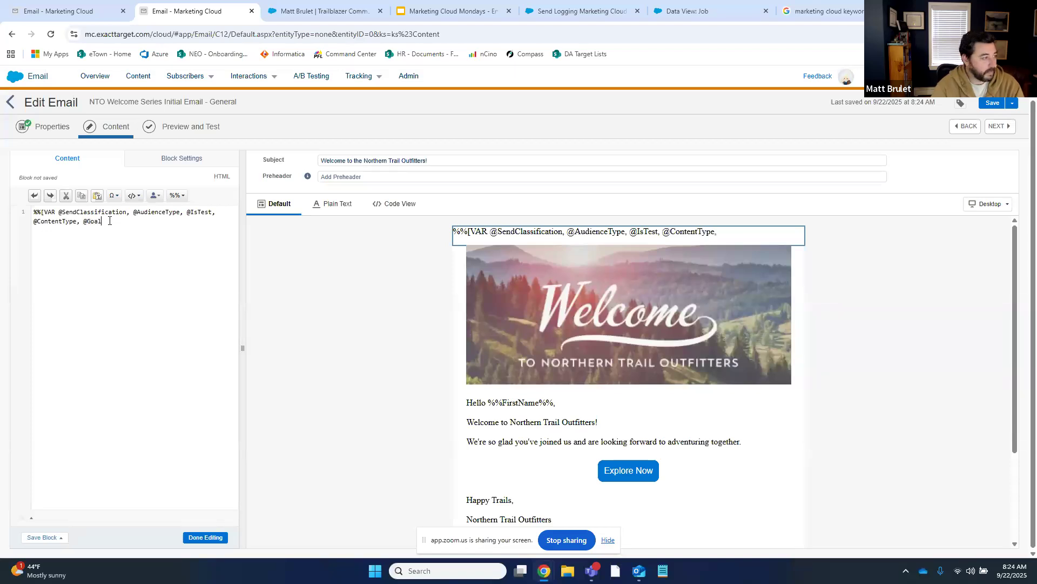
text(, @Subscrib)
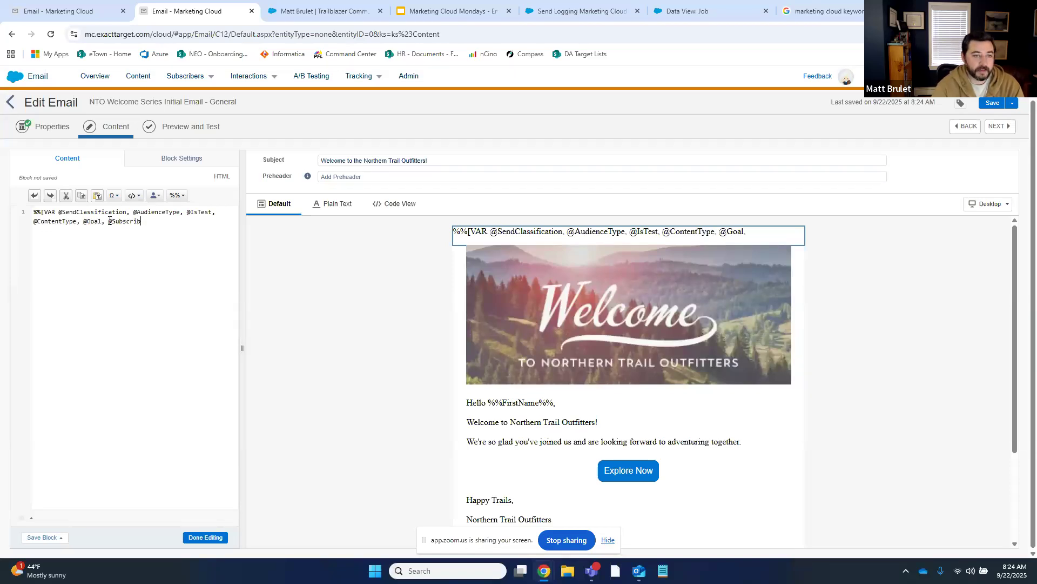
text(erCategory,)
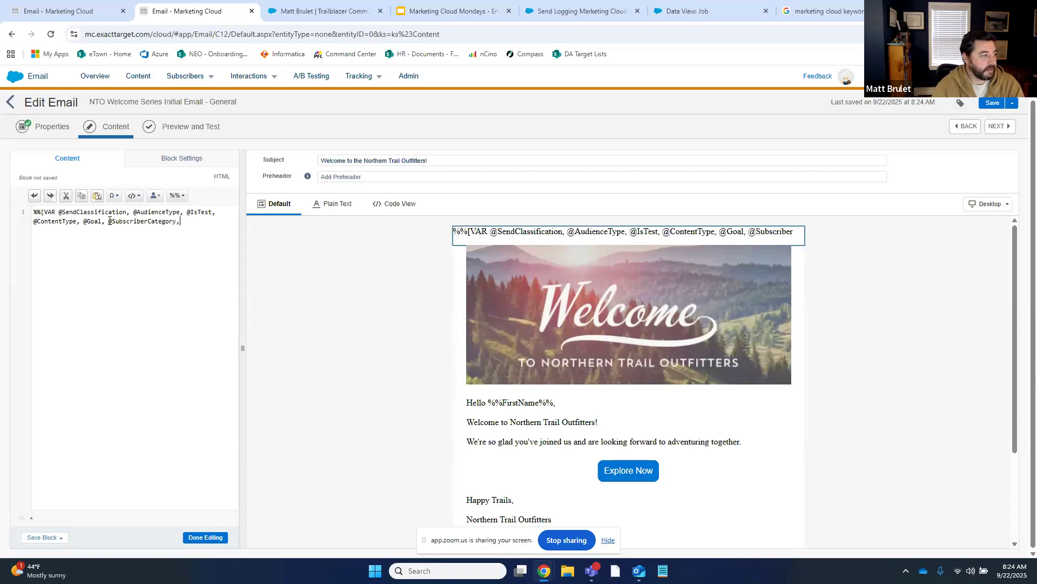
text( @)
text(SendFronNa)
key(BackSpace)
key(BackSpace)
key(BackSpace)
key(BackSpace)
text(omName)
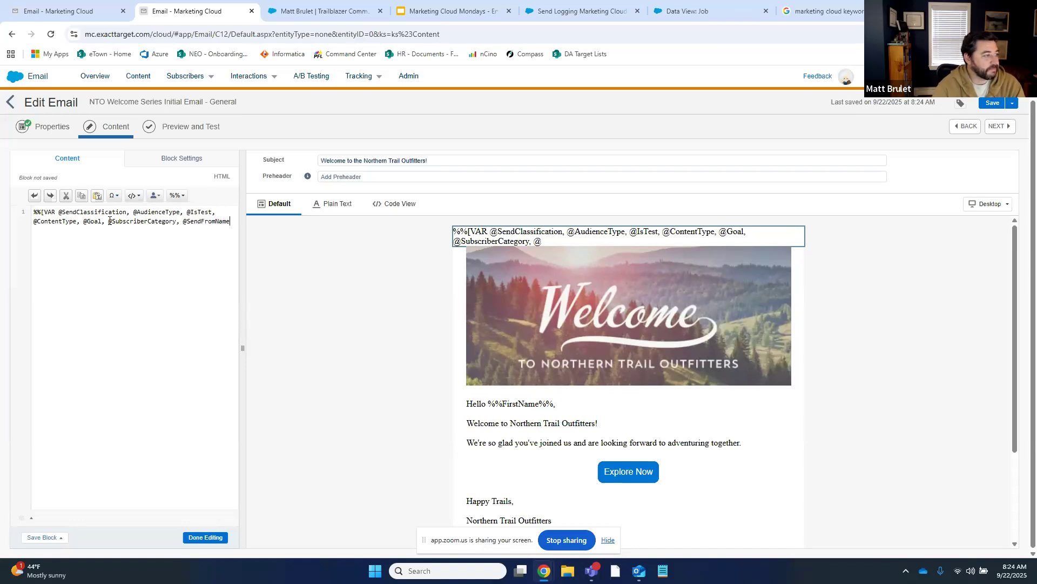
text(, @SendFromEmail,)
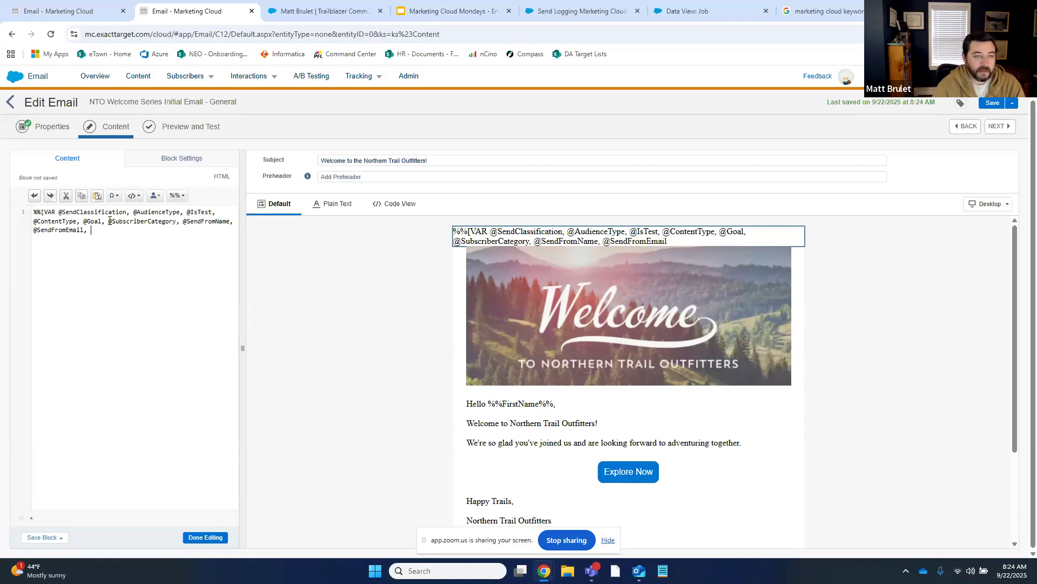
text( @)
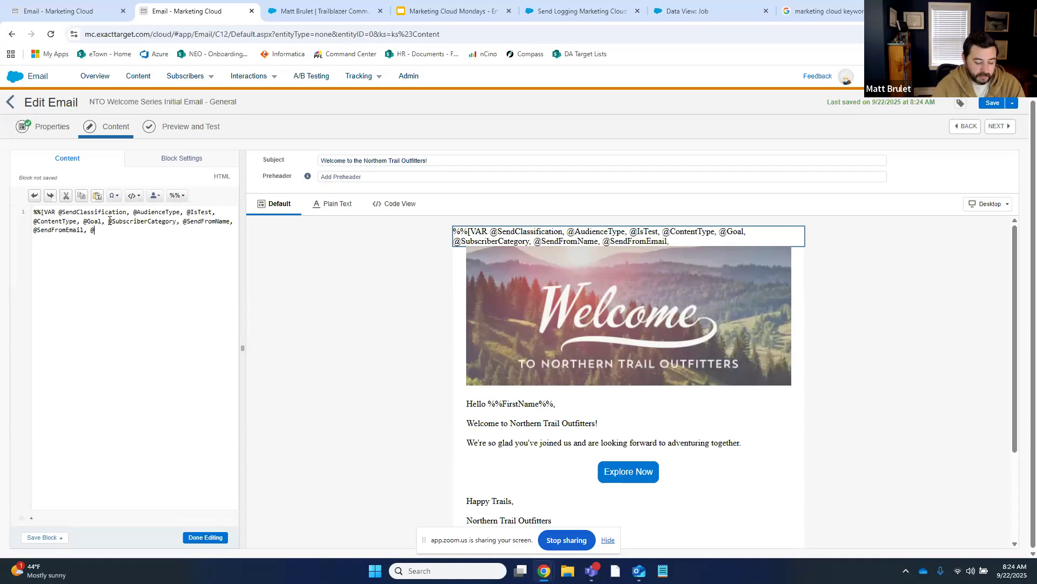
text(sfCampaignID)
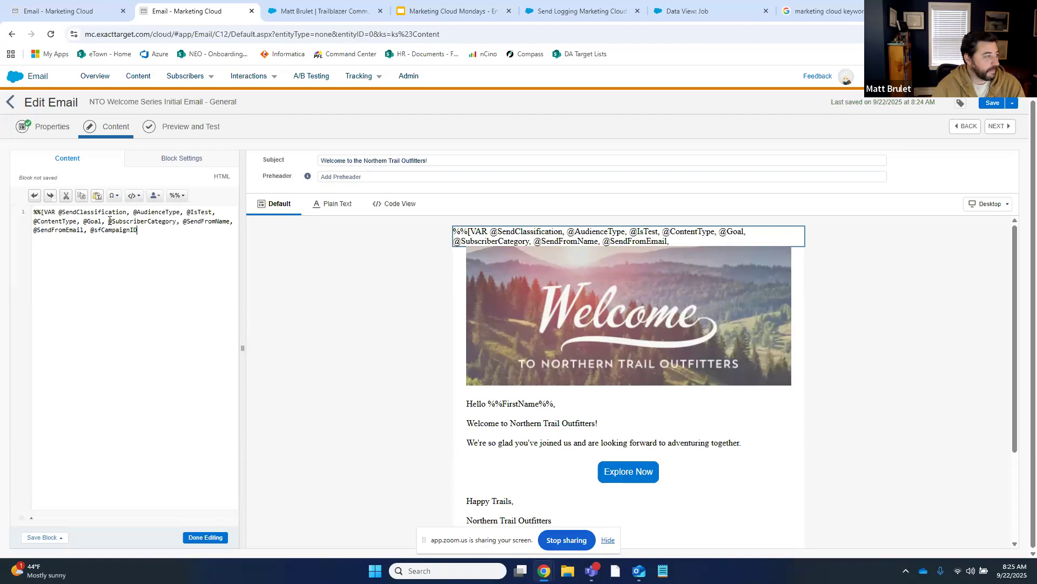
text(, @)
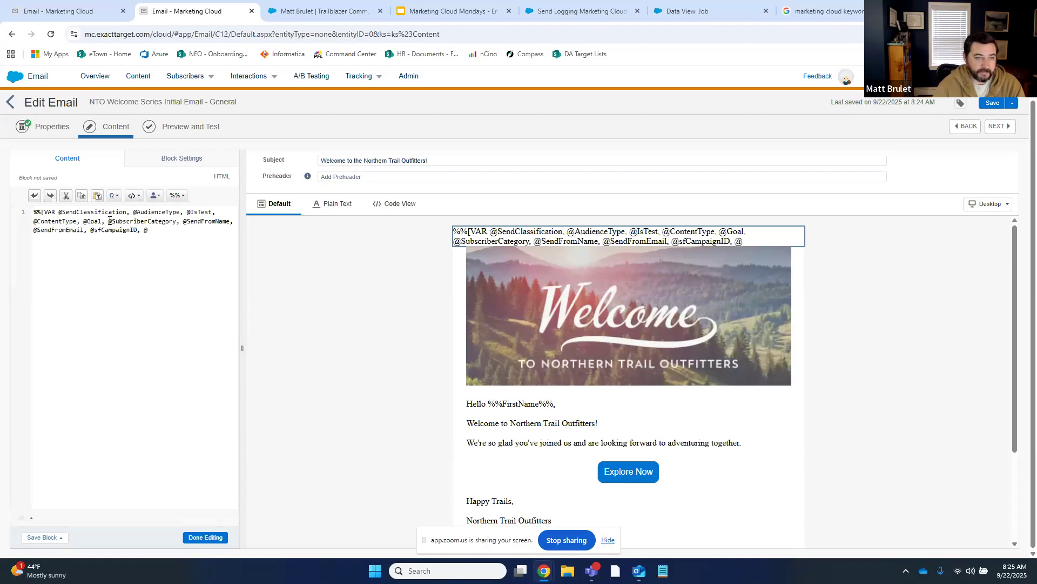
text(EmailAddr)
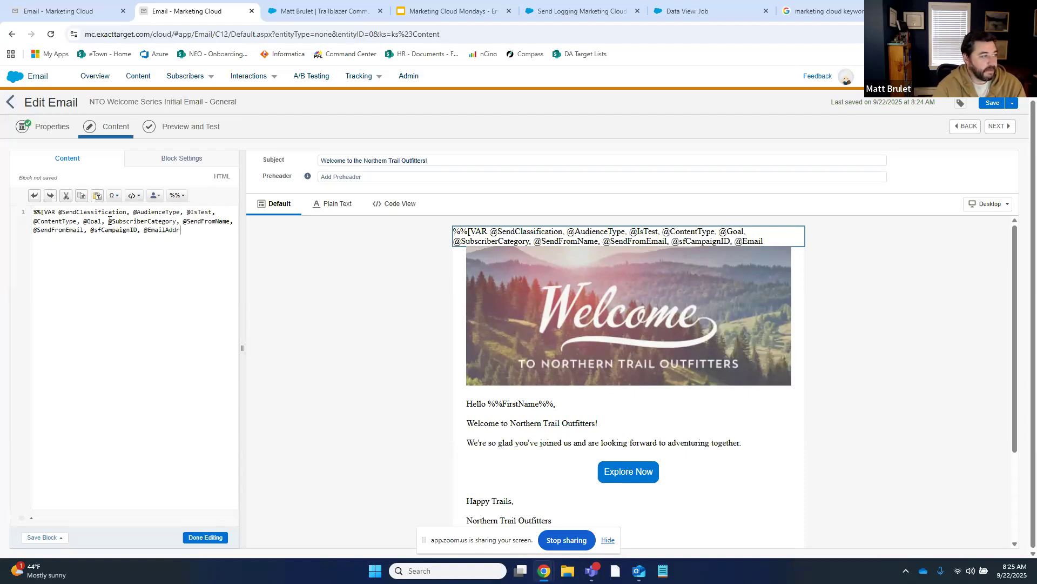
text(ess, @SubscriberKey)
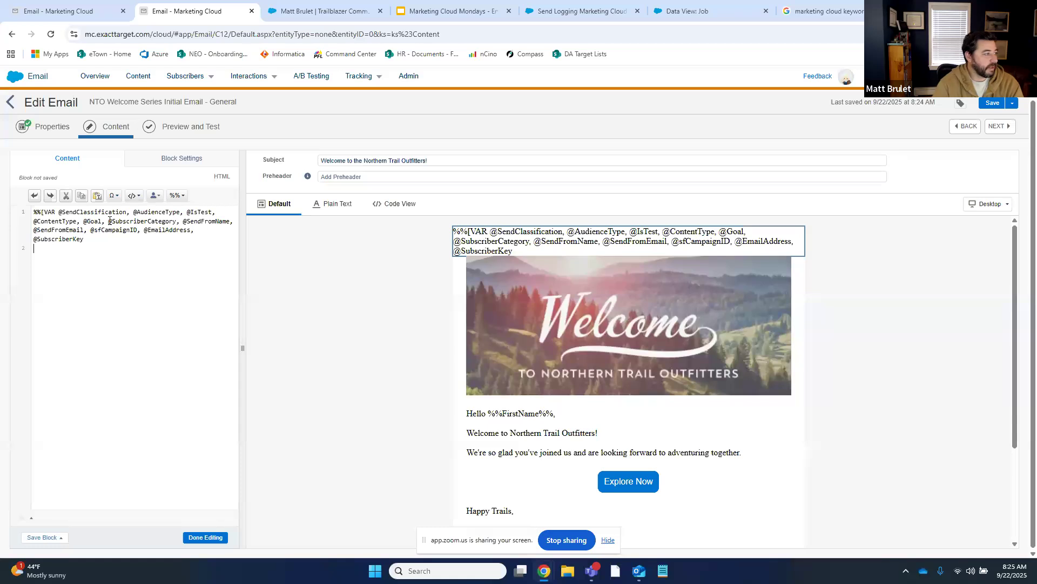
text(SET)
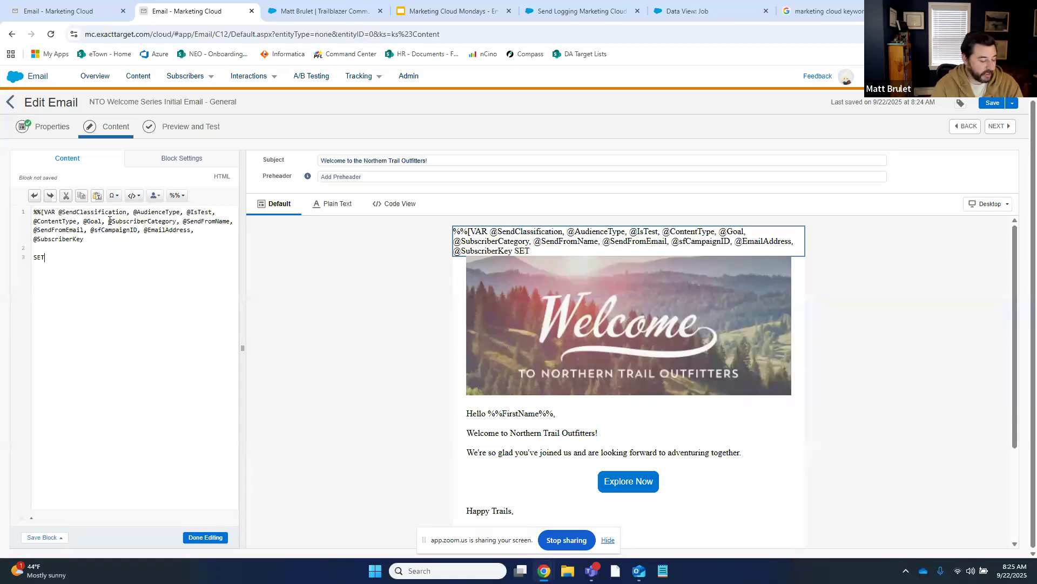
text( @SendCl)
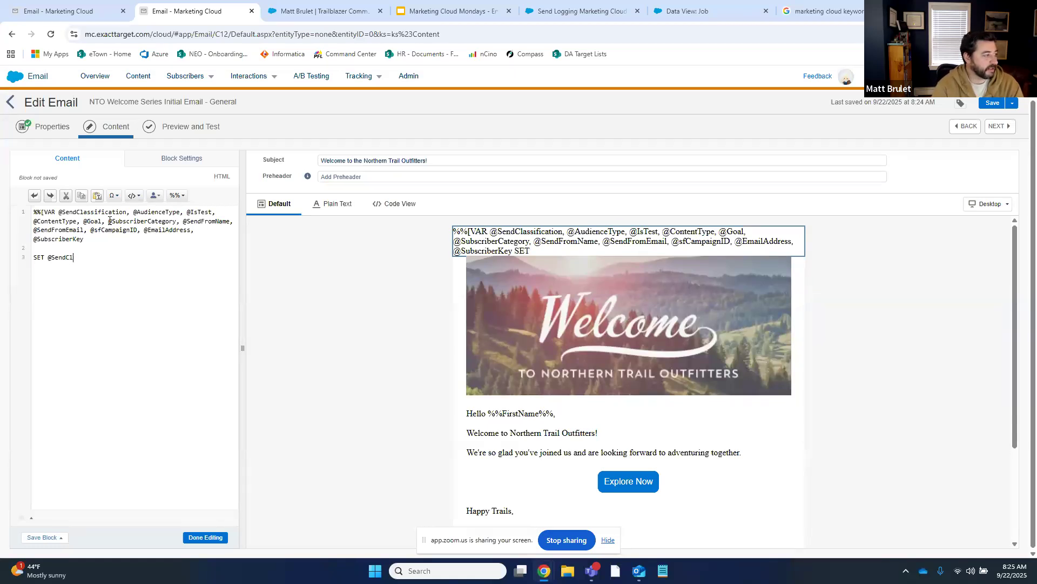
text(assification)
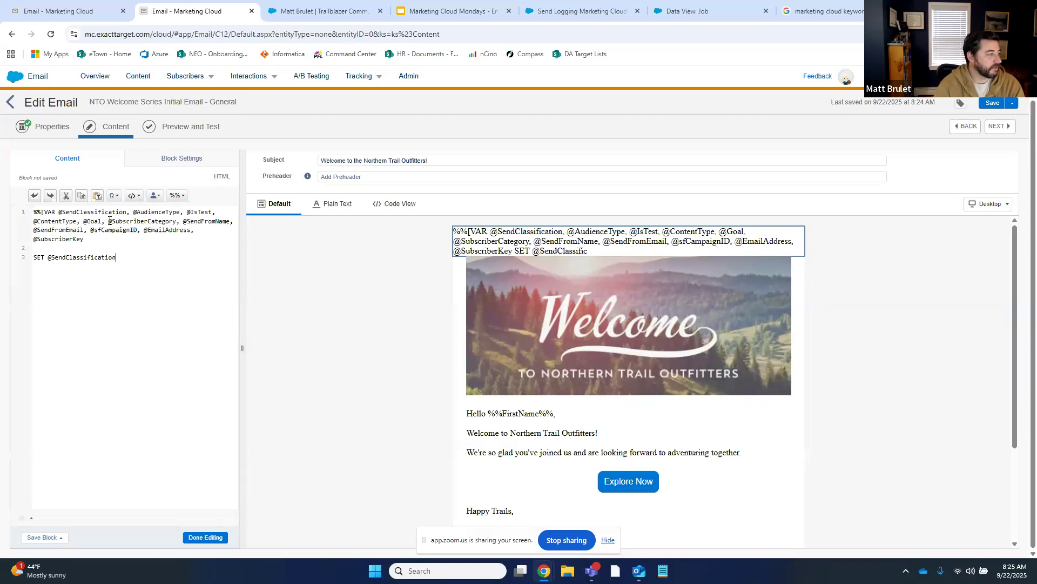
text(SET @)
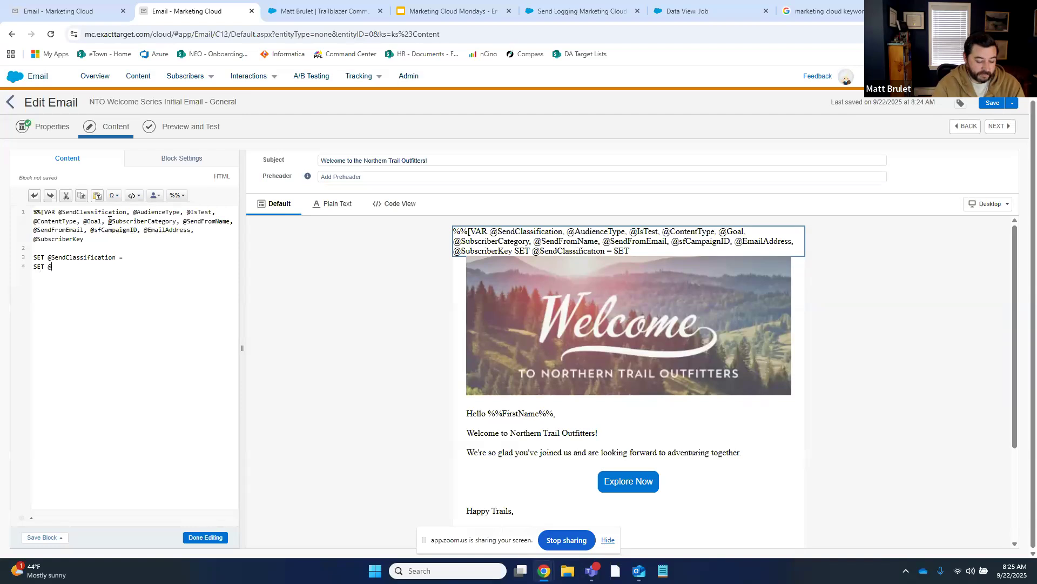
text(AudienceType)
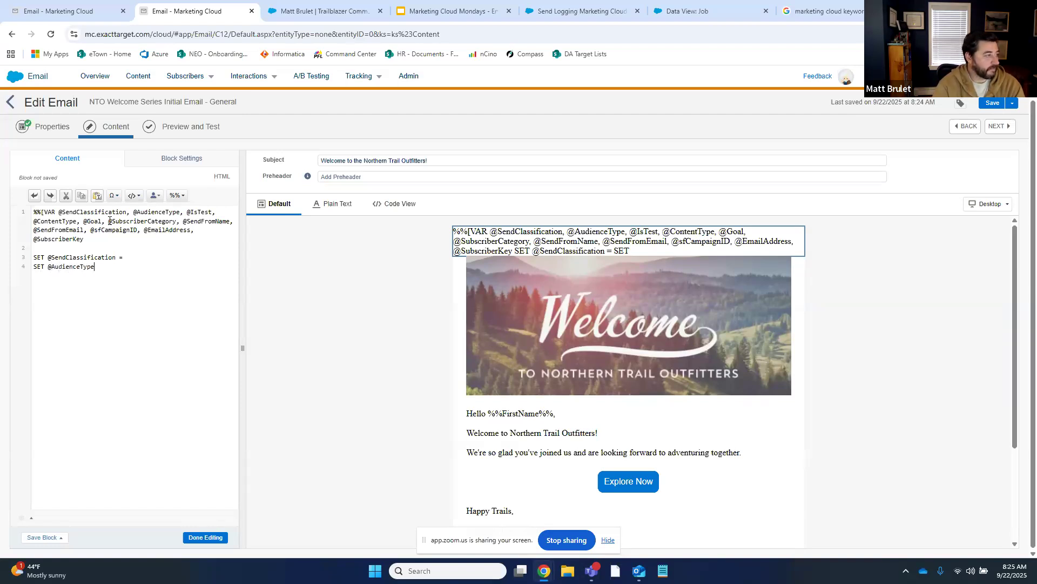
text( = SET @IsTest)
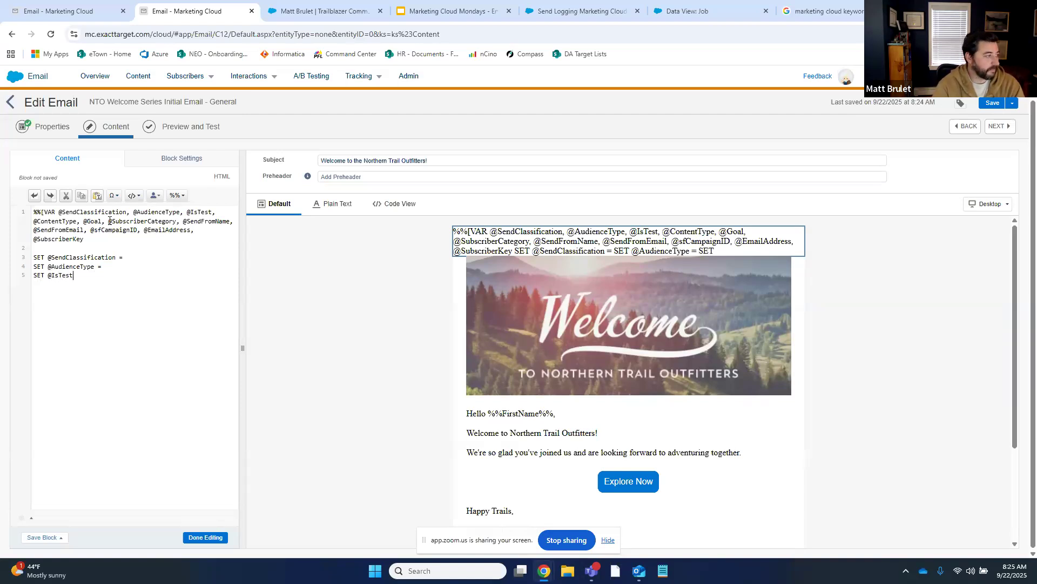
text( -)
key(Return)
key(BackSpace)
key(BackSpace)
text(SET @IsTest = SET @Conte)
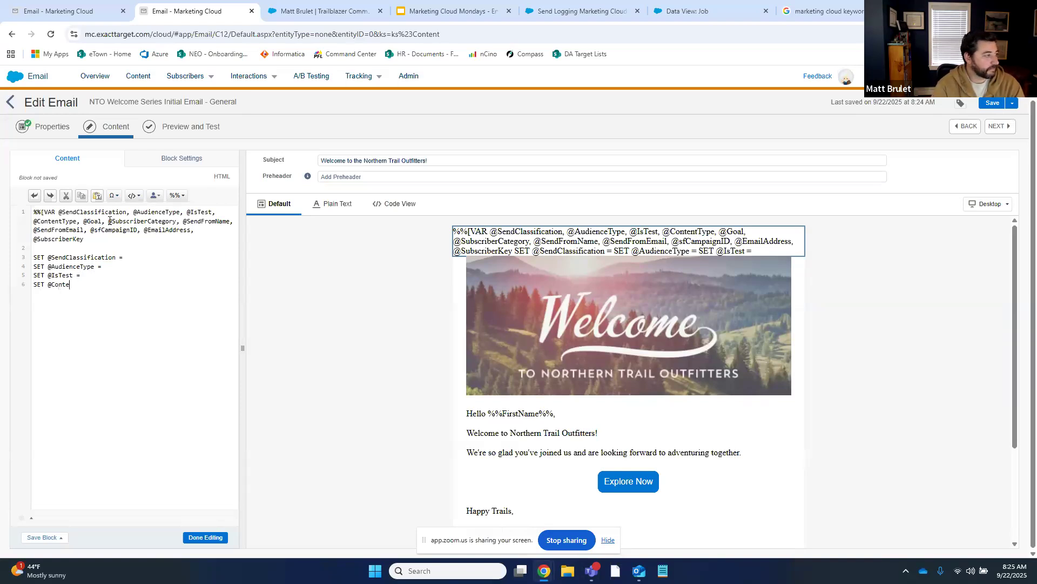
text(ntType = )
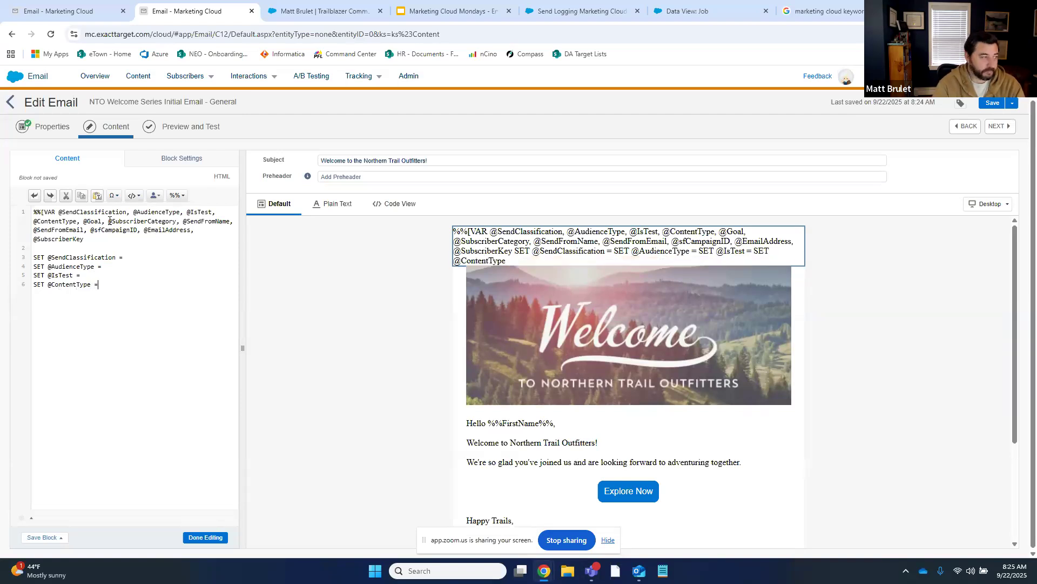
text(SET )
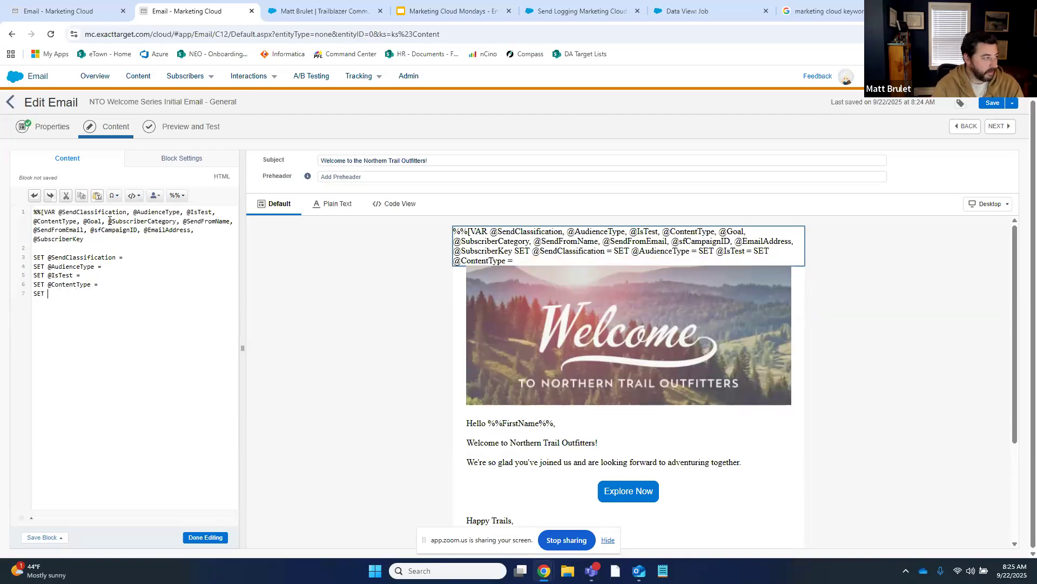
text(@Goal)
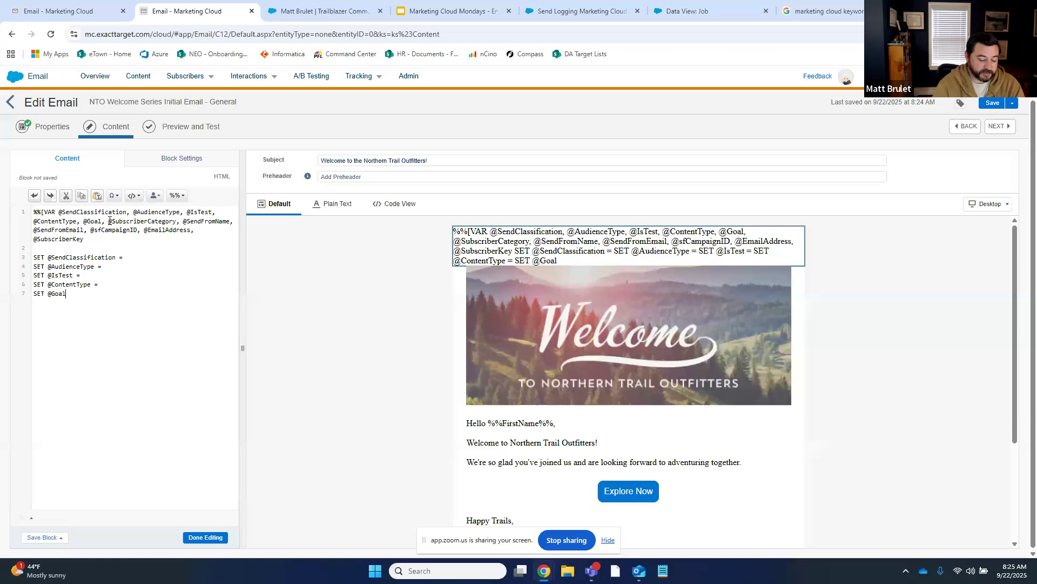
text( = SET)
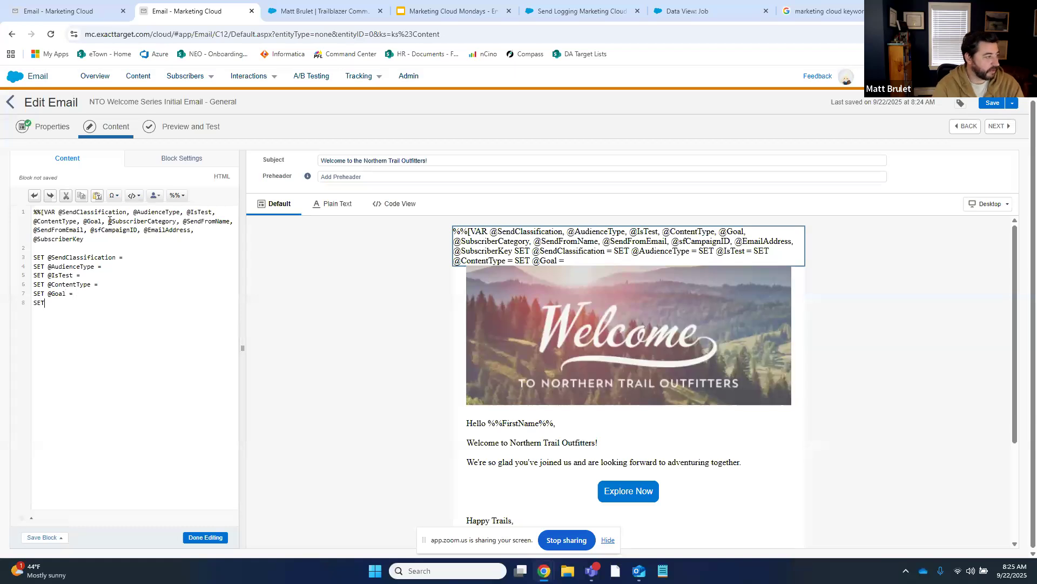
text( @Subscriber)
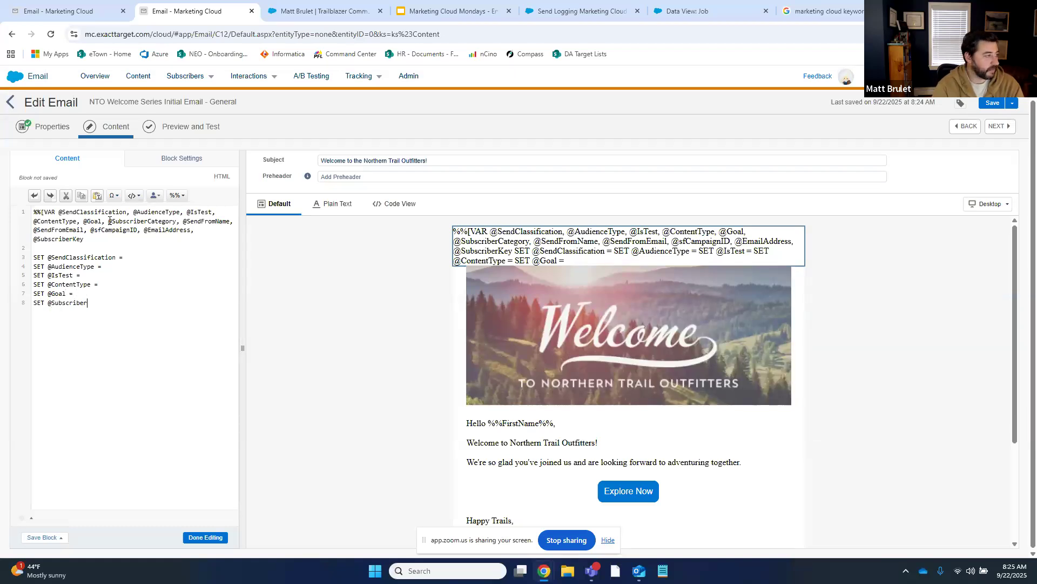
text(Category)
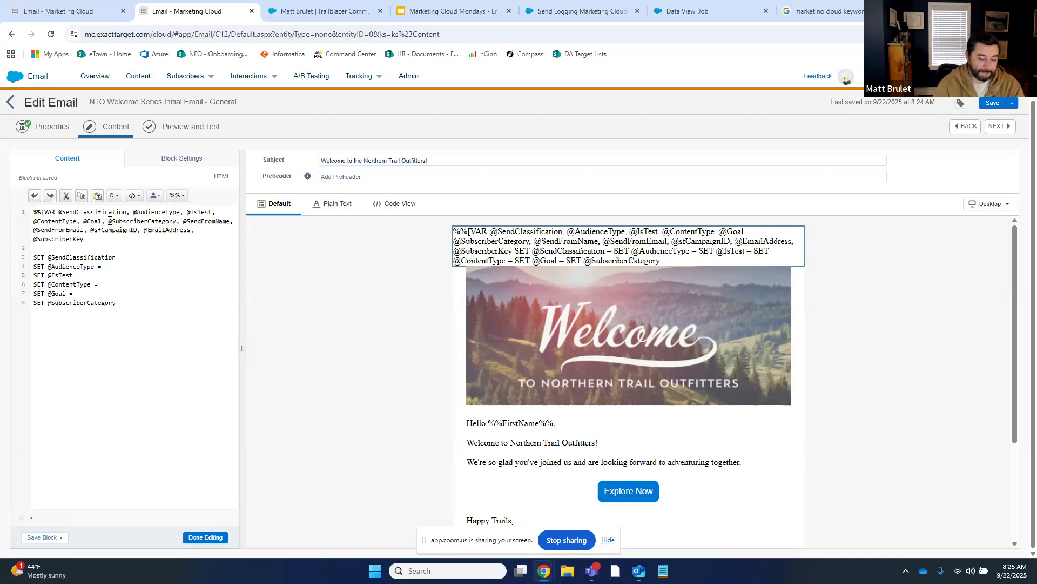
text( = SET)
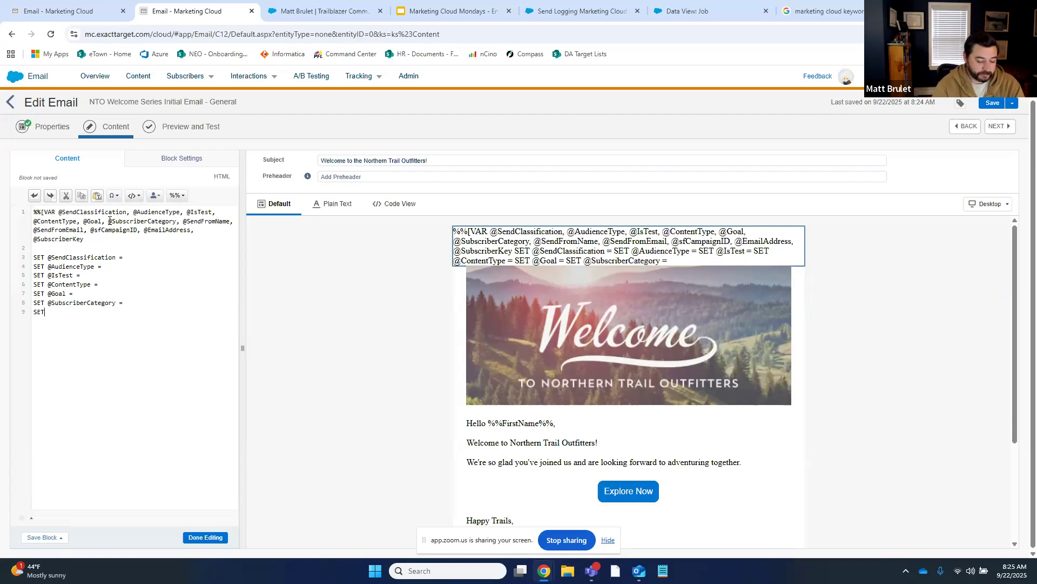
text( @SendFromName =)
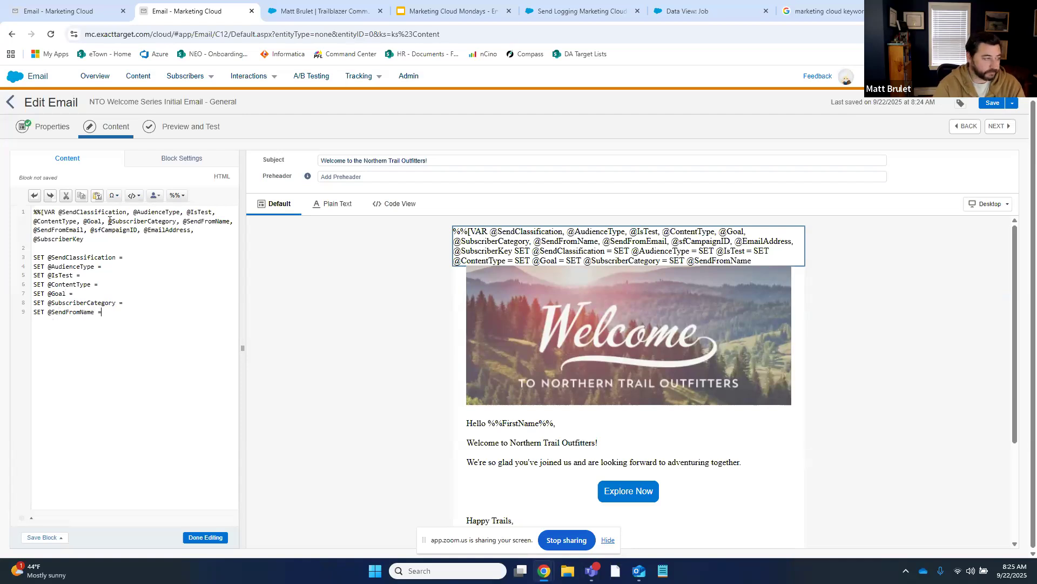
key(Return)
text(SET)
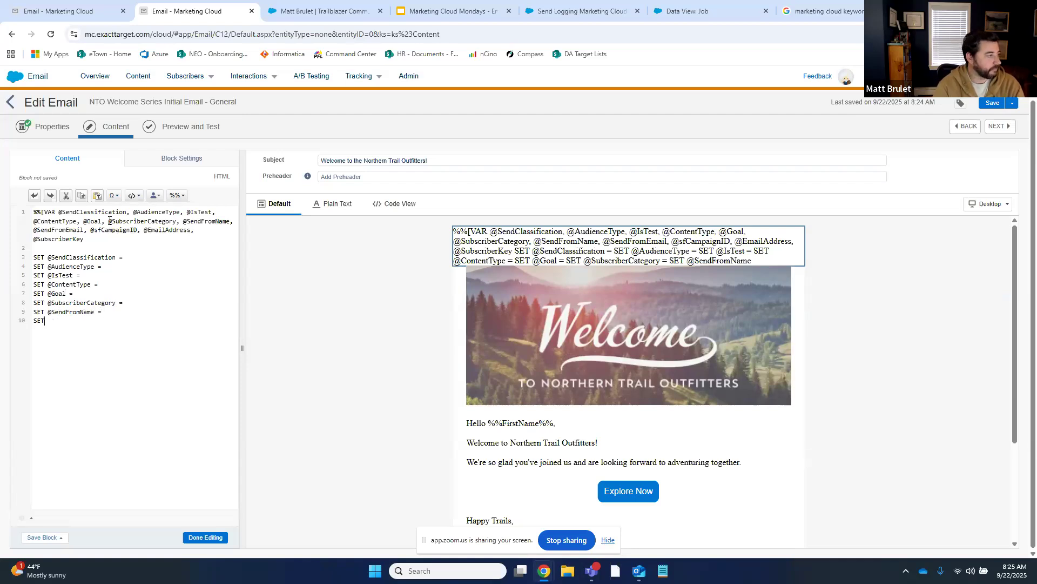
text( @Send)
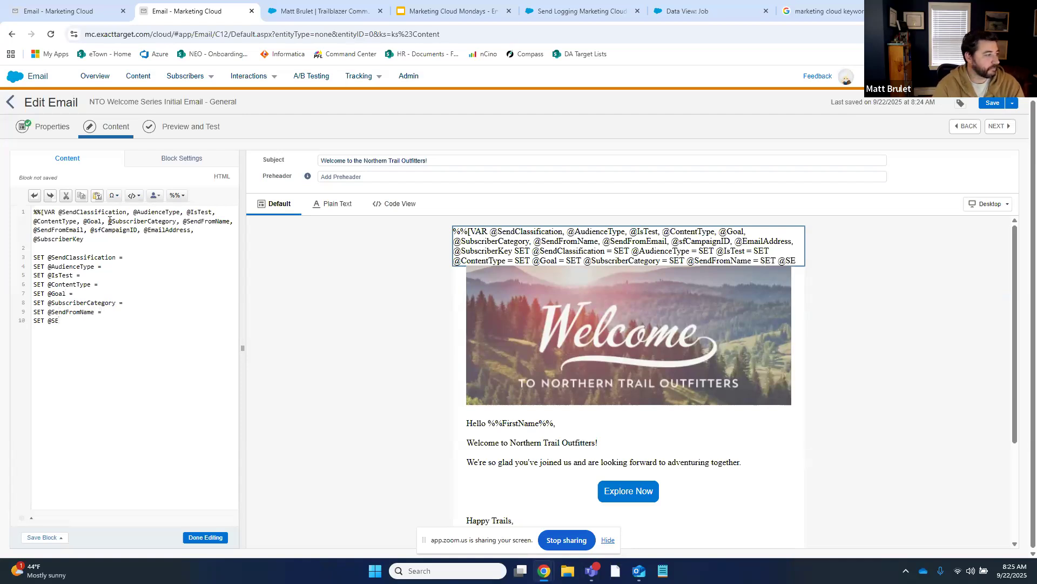
text(FromEma)
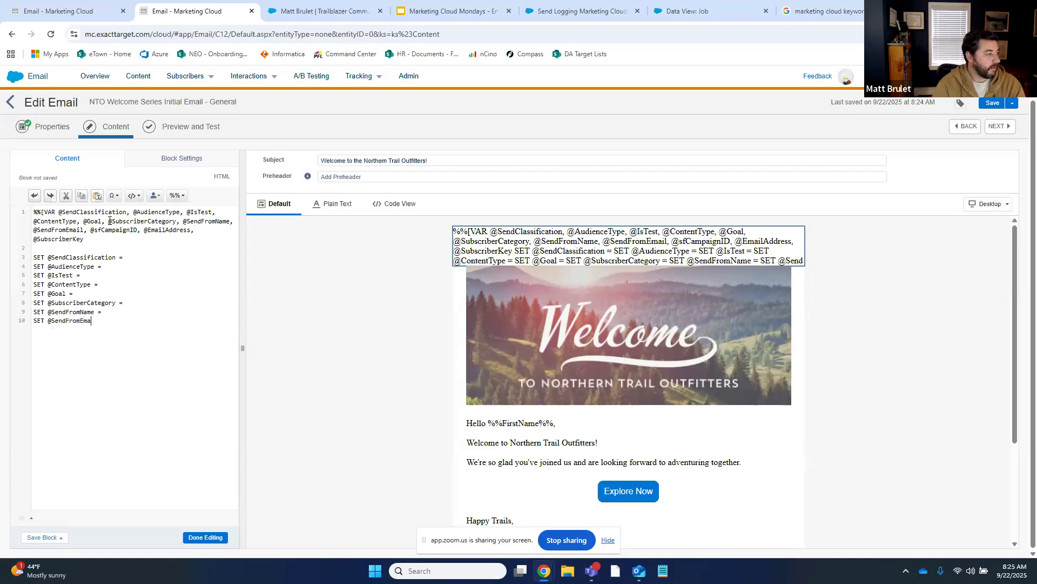
text(il =S)
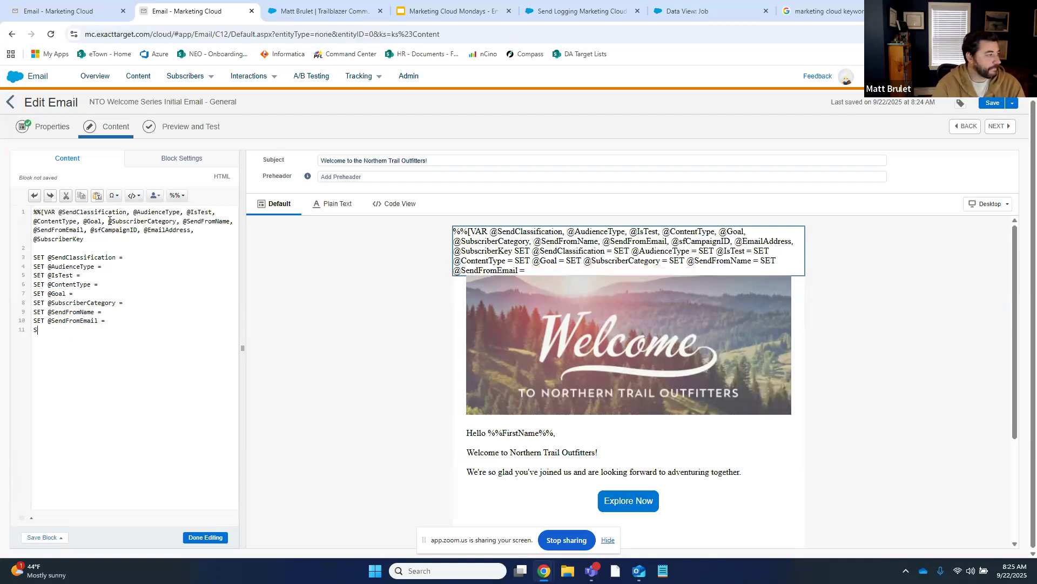
text(ET @sfCampaignID =)
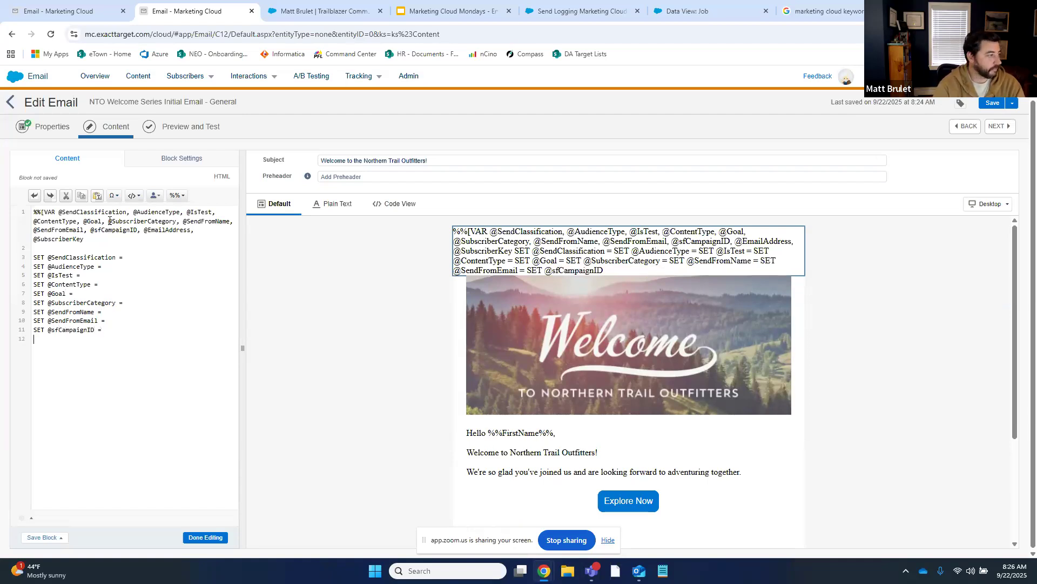
text(SET @E)
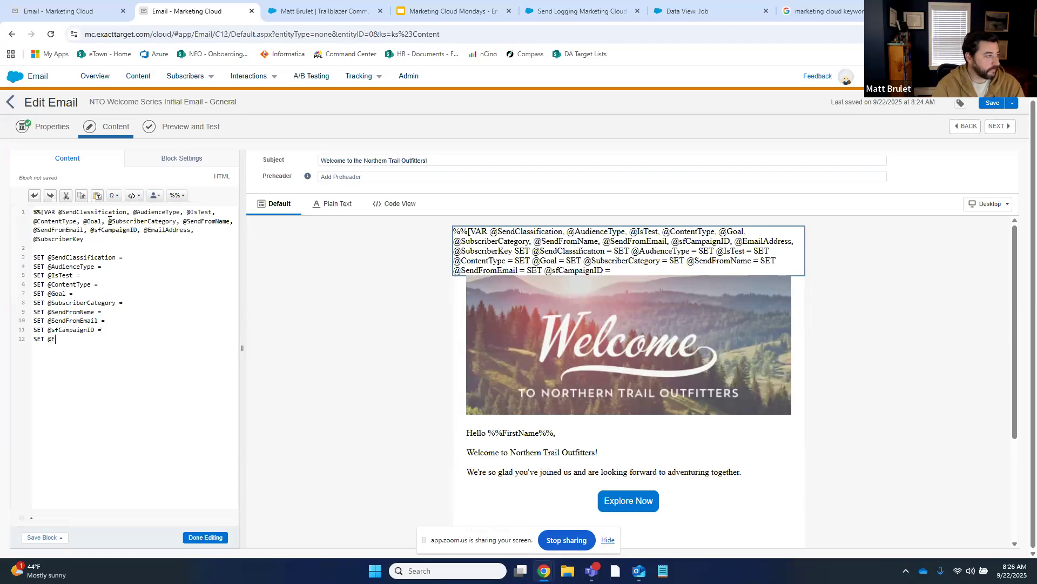
text(mailAddress =)
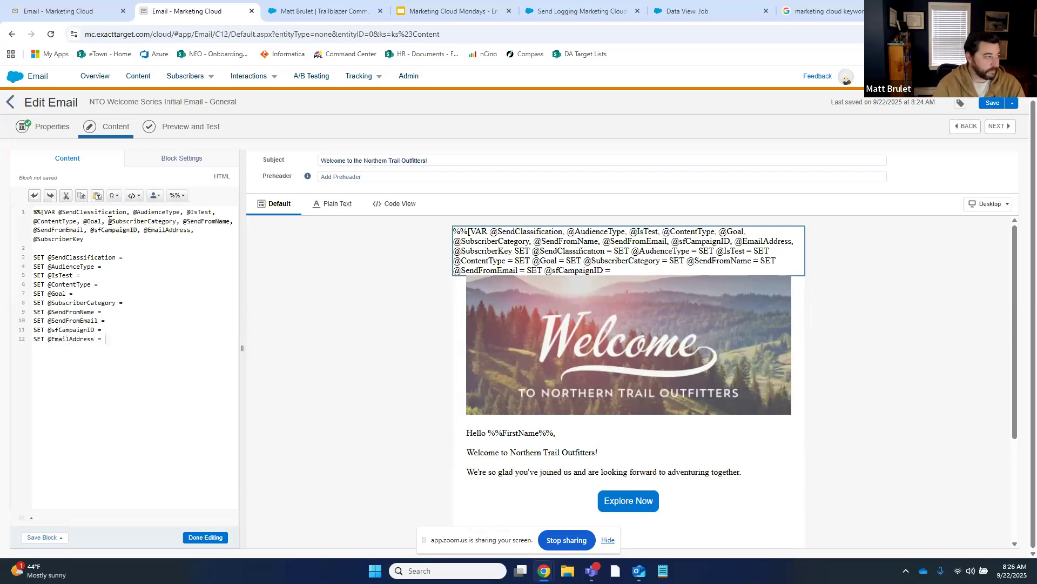
text(SET @SubscriberKey)
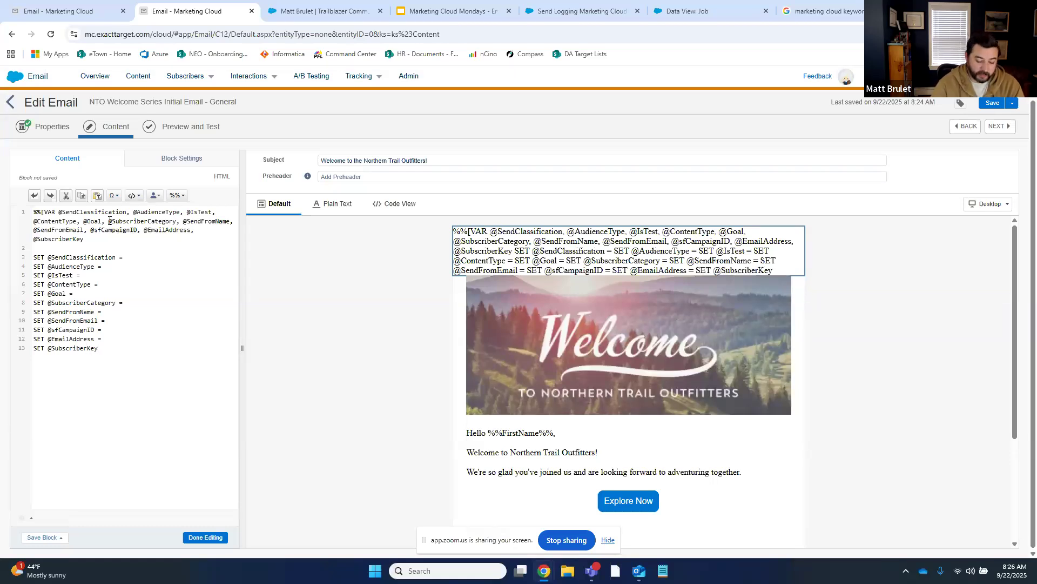
text(%)
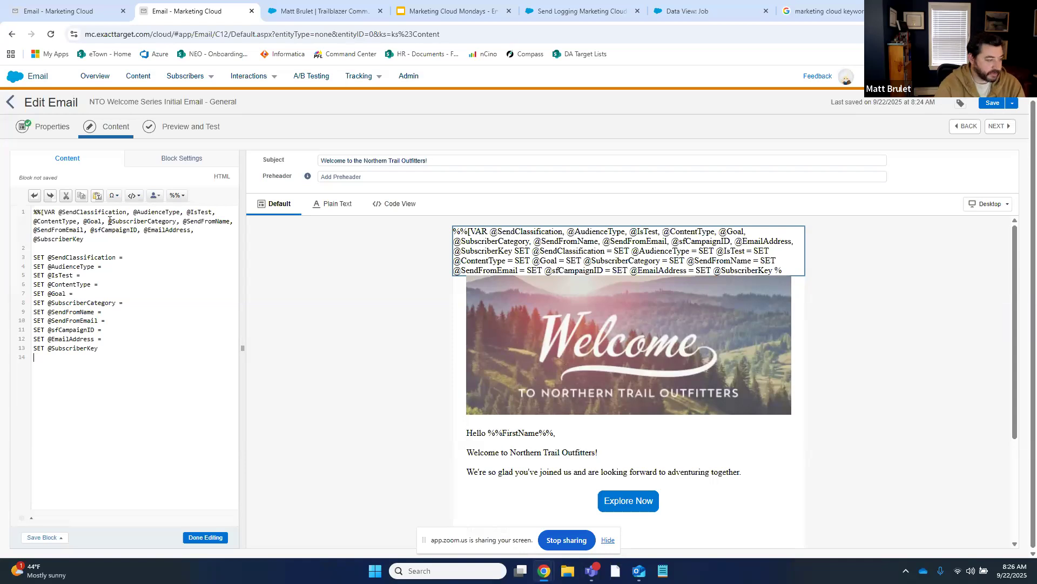
text(]%%)
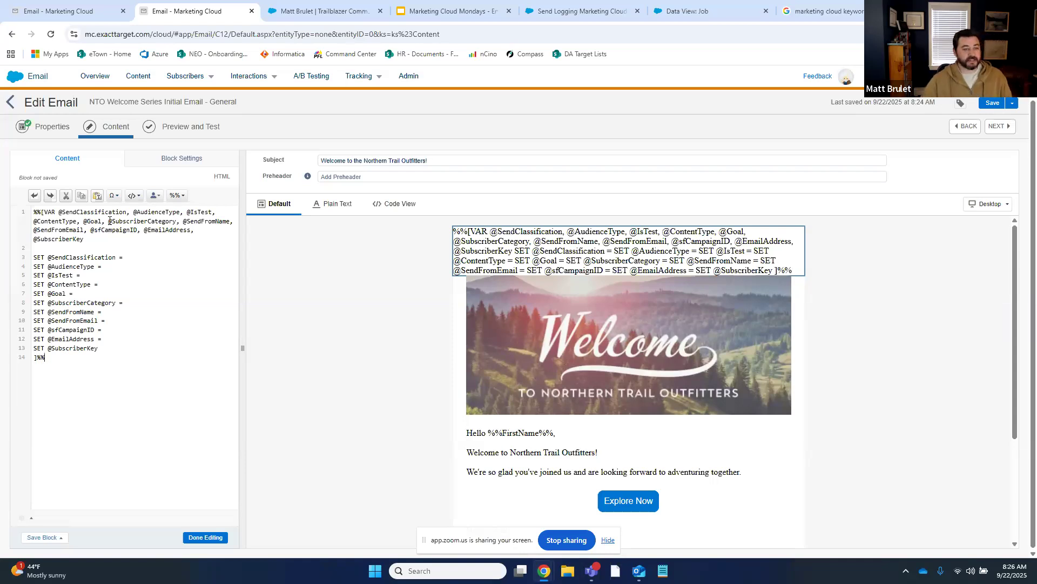
click(104, 347)
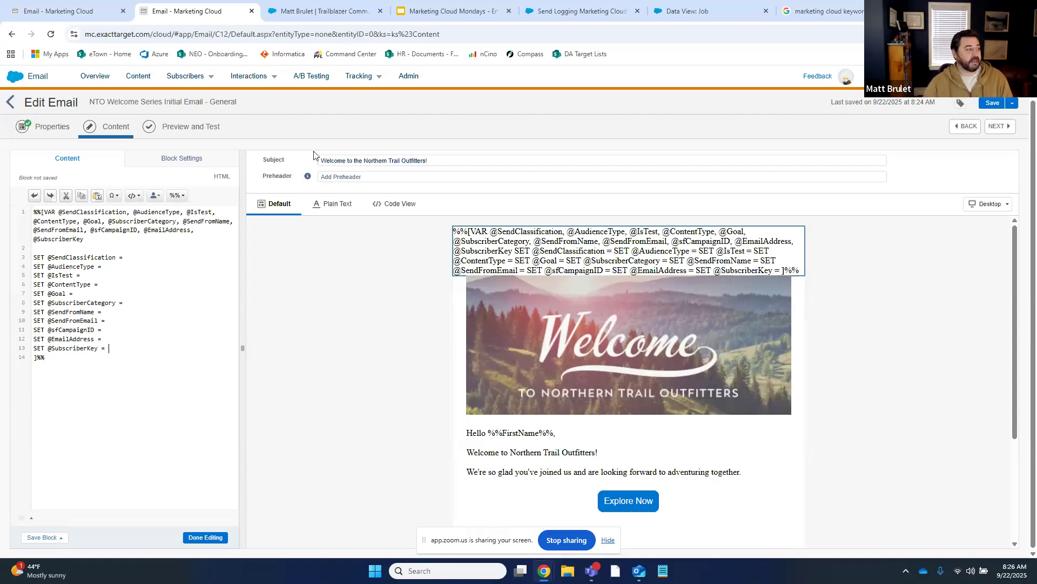
click(114, 268)
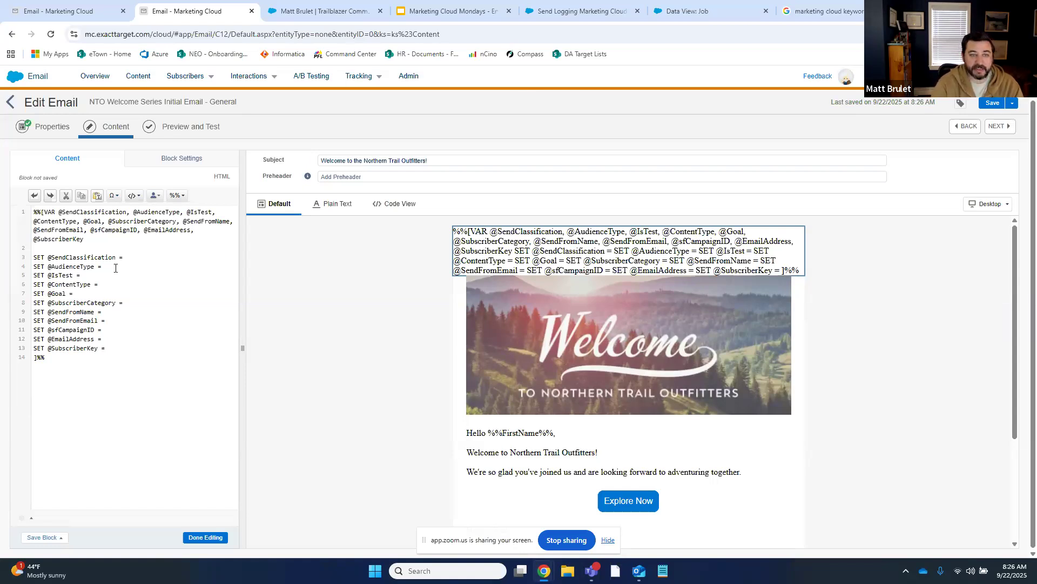
text('Member)
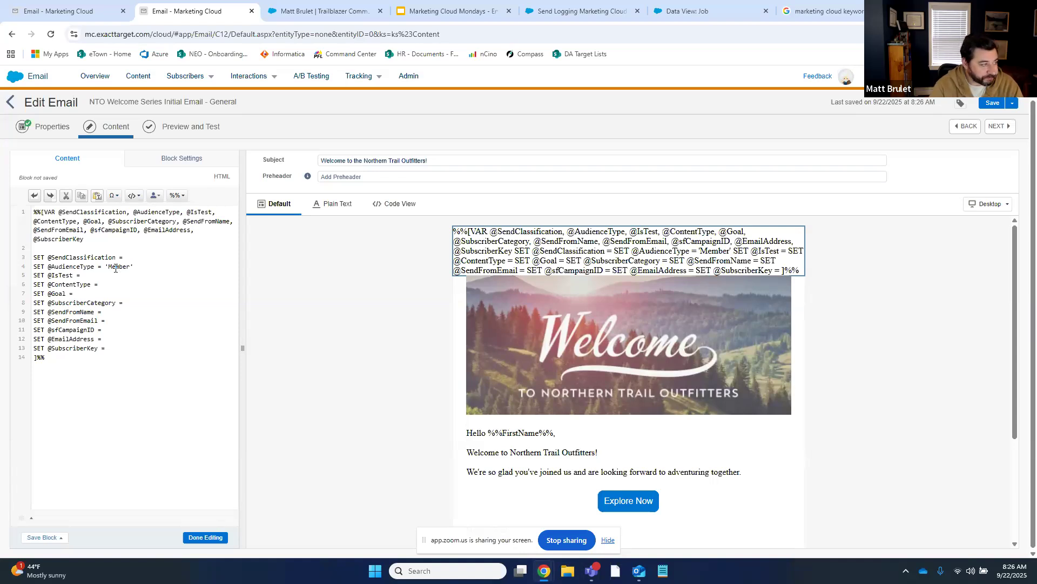
key(ctrl+s)
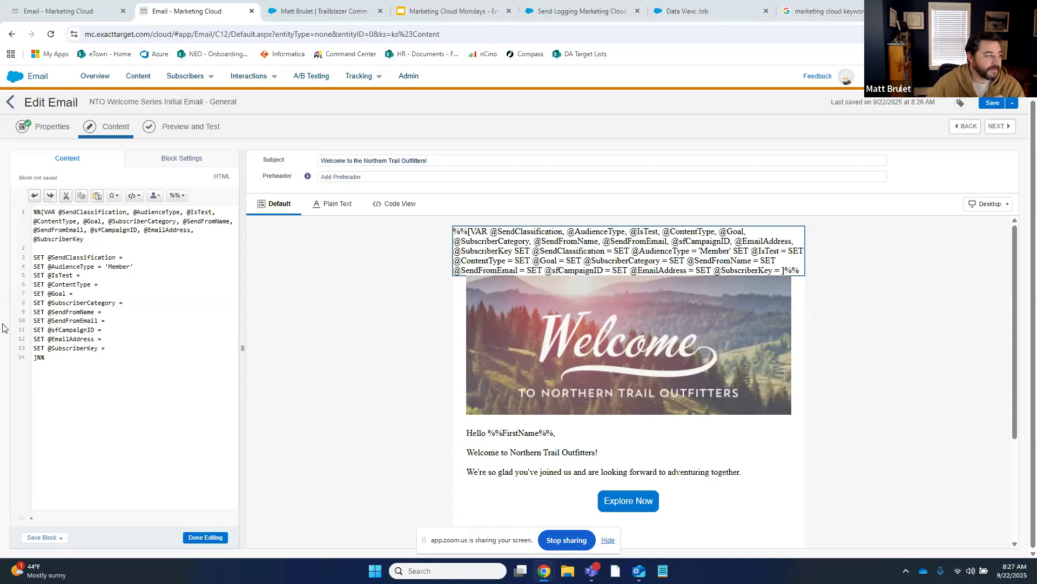
click(121, 348)
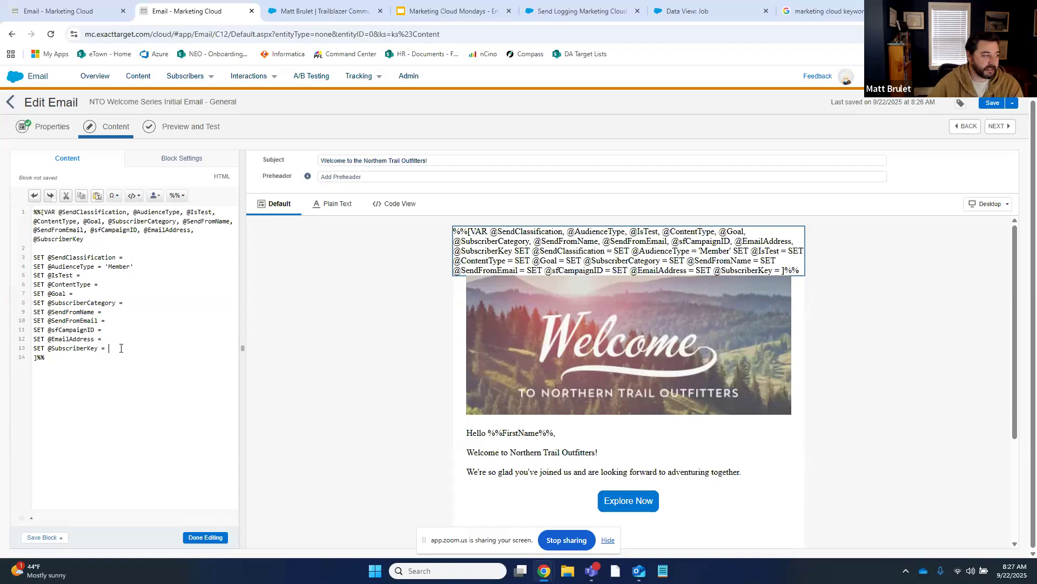
text(_Subs)
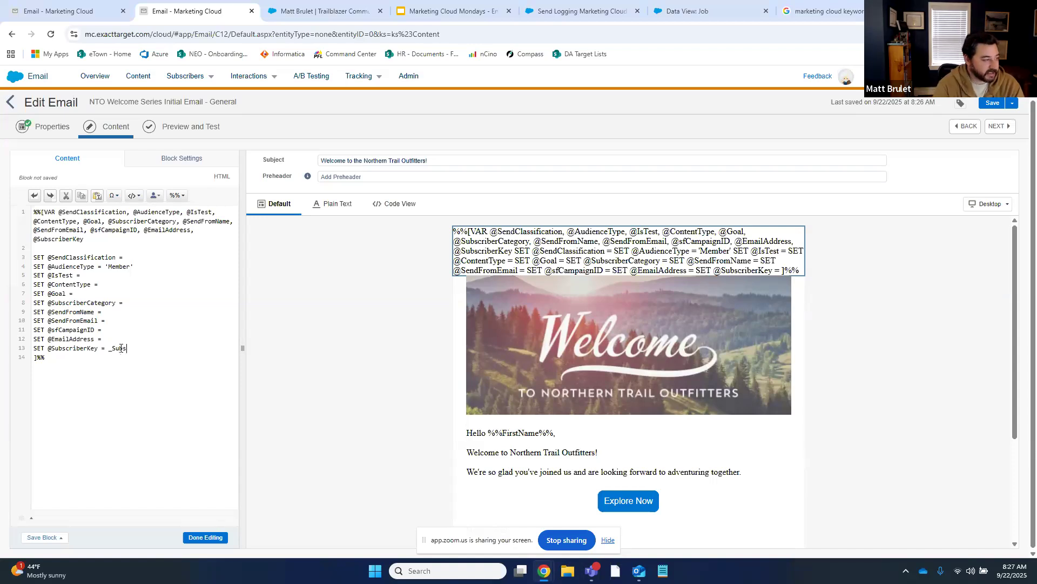
text(criberKey)
key(Up)
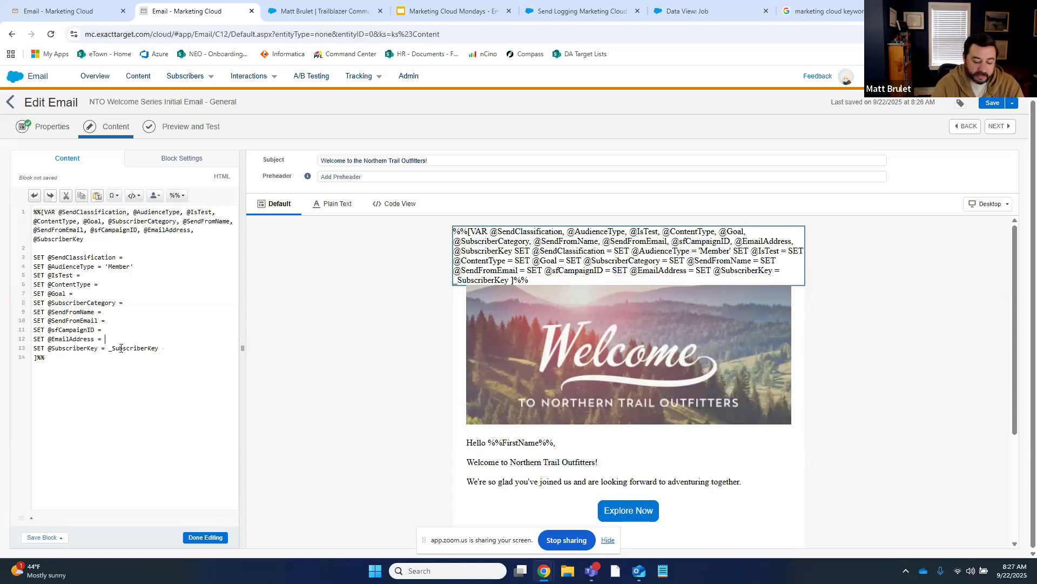
text(_EmailAddr)
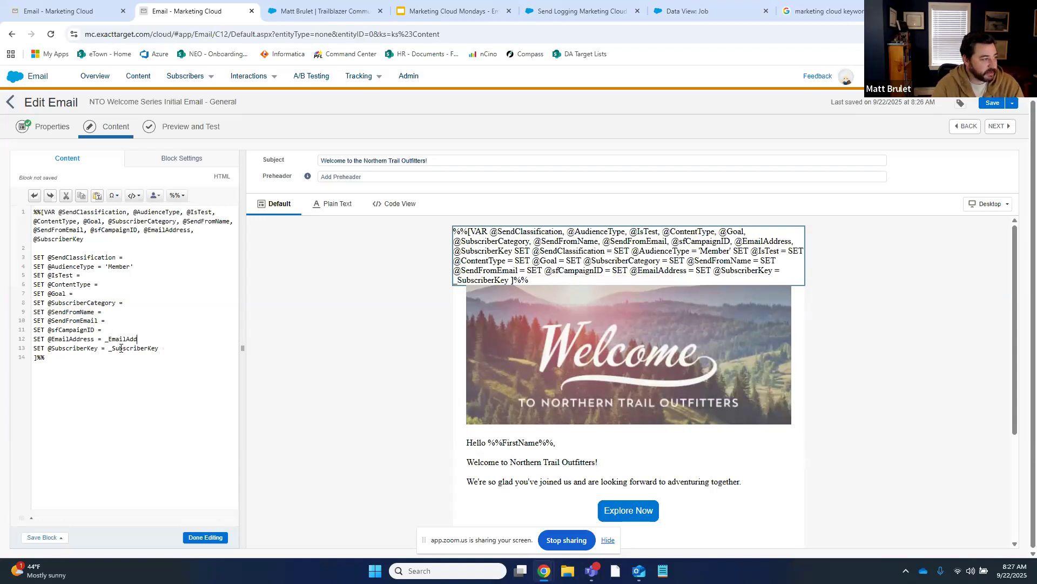
key(Up)
key(Up)
key(Up)
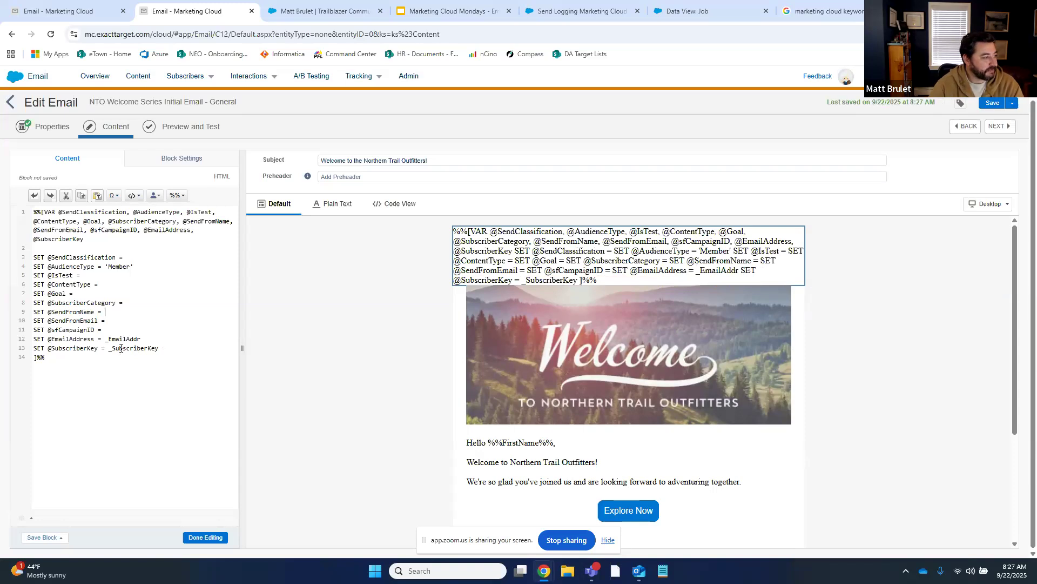
click(162, 258)
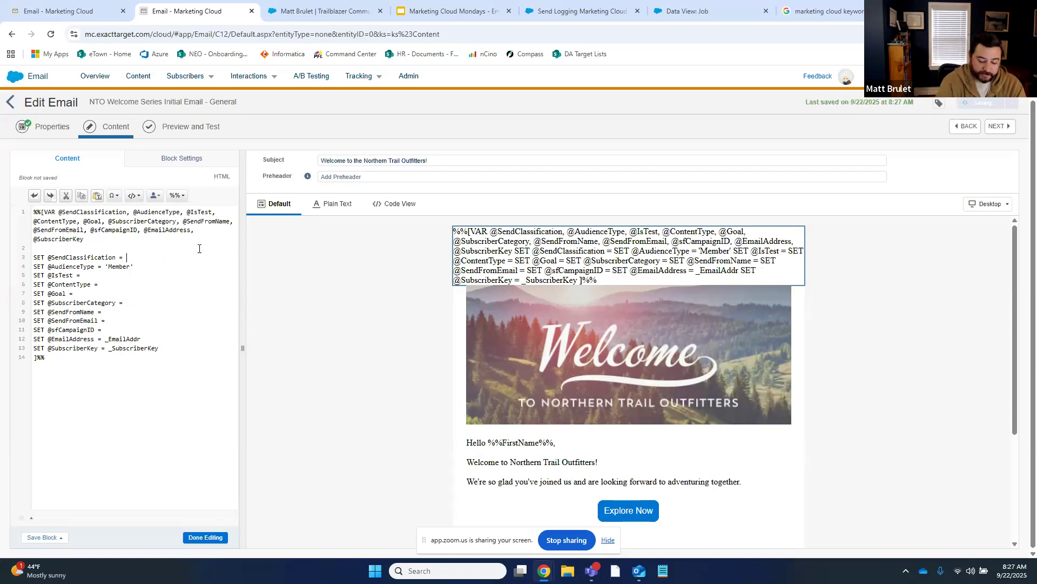
text([)
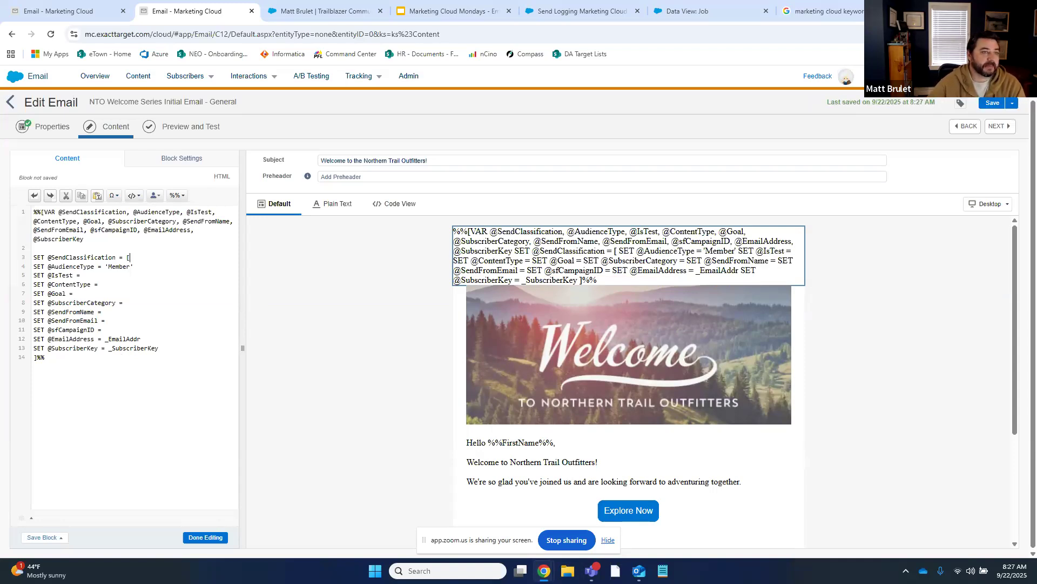
click(880, 10)
click(895, 11)
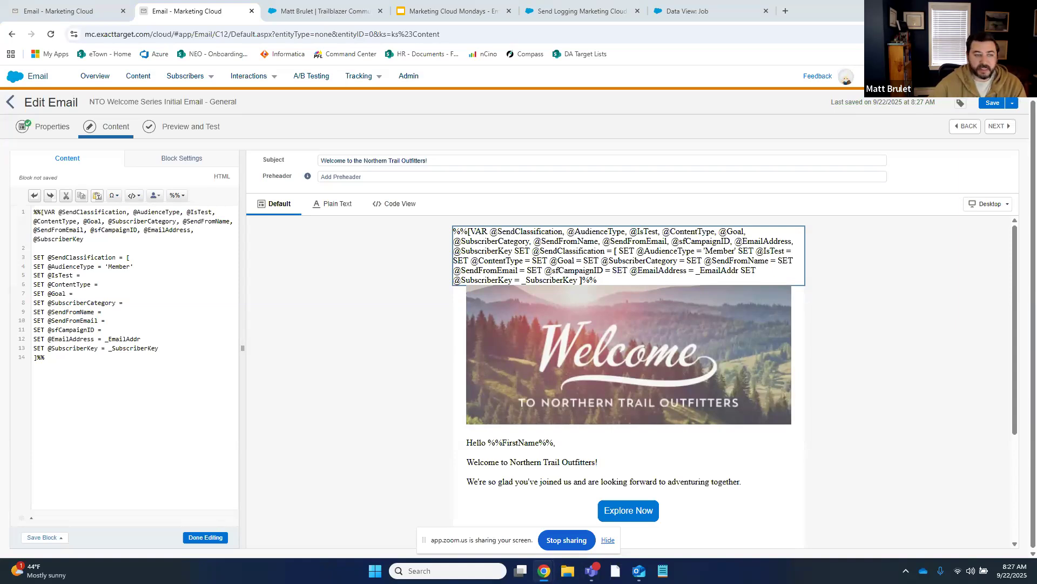
scroll(712, 349, down, 2)
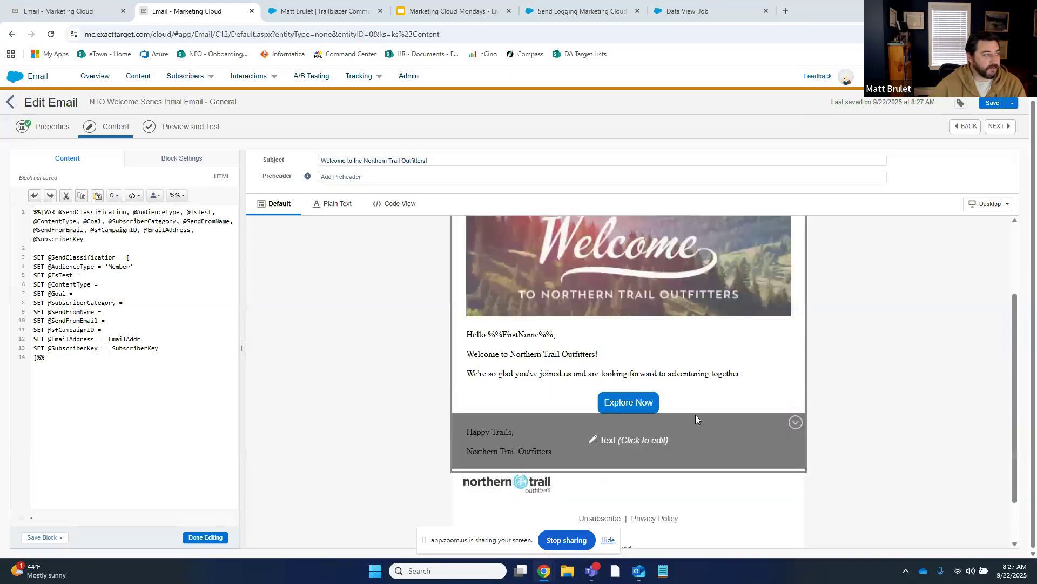
scroll(724, 389, up, 2)
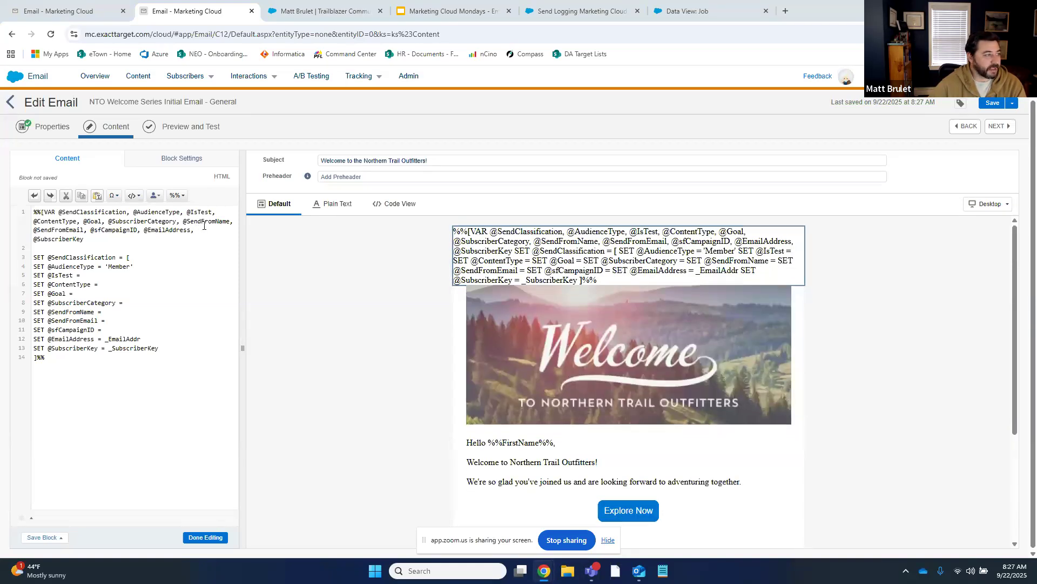
click(150, 258)
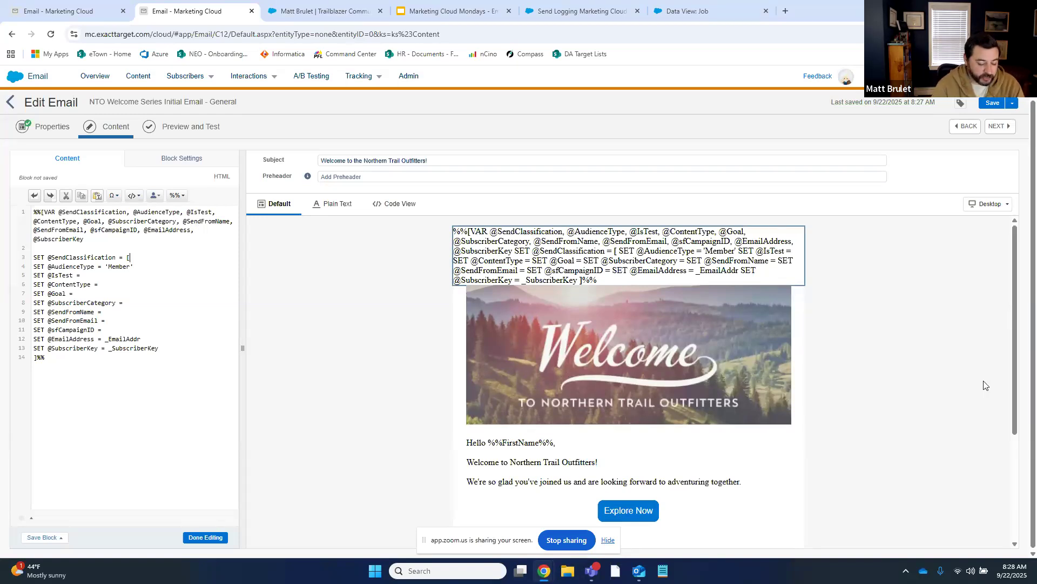
text(T)
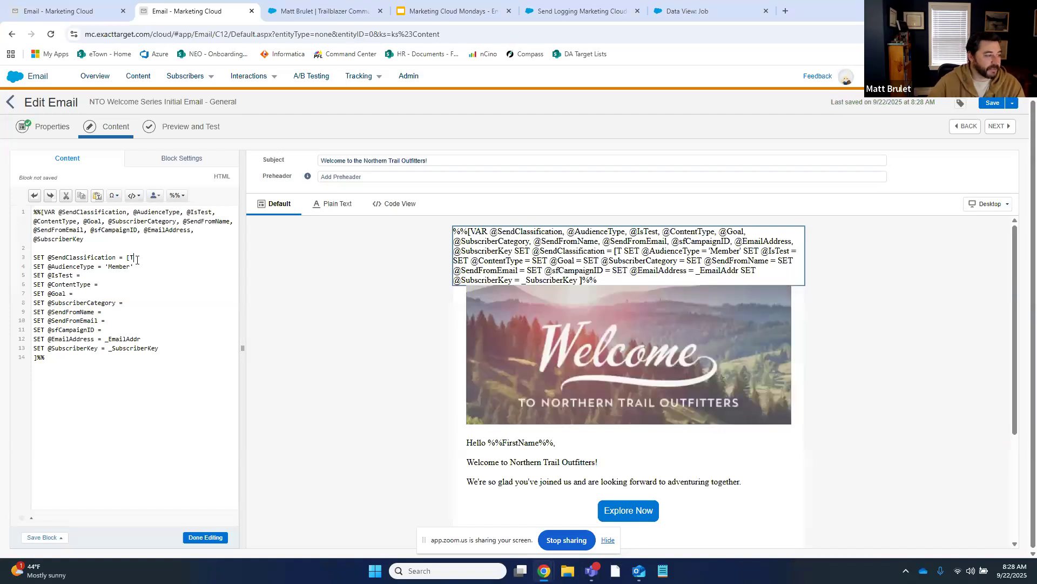
text(ransactional)
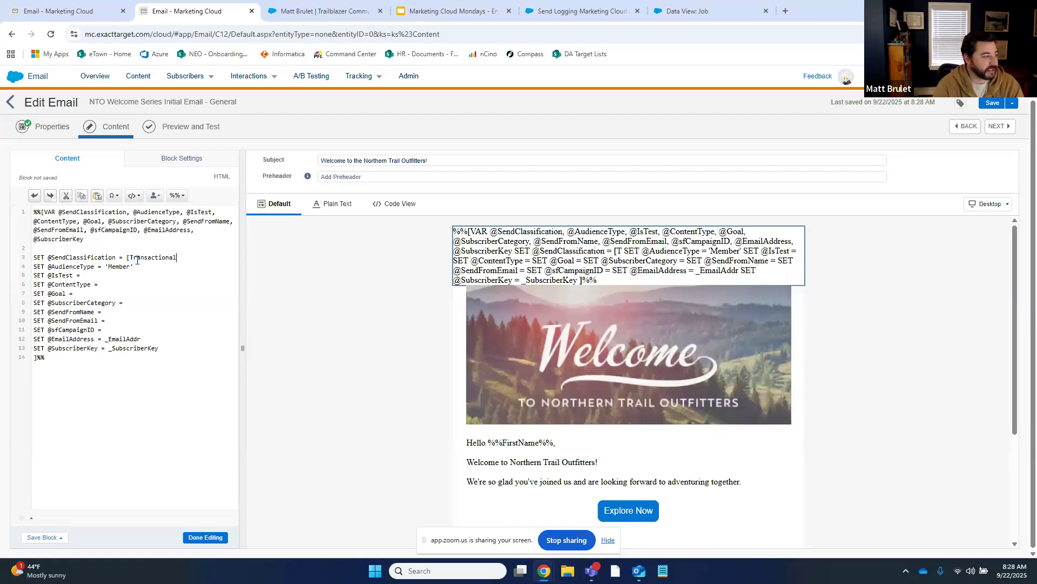
text(])
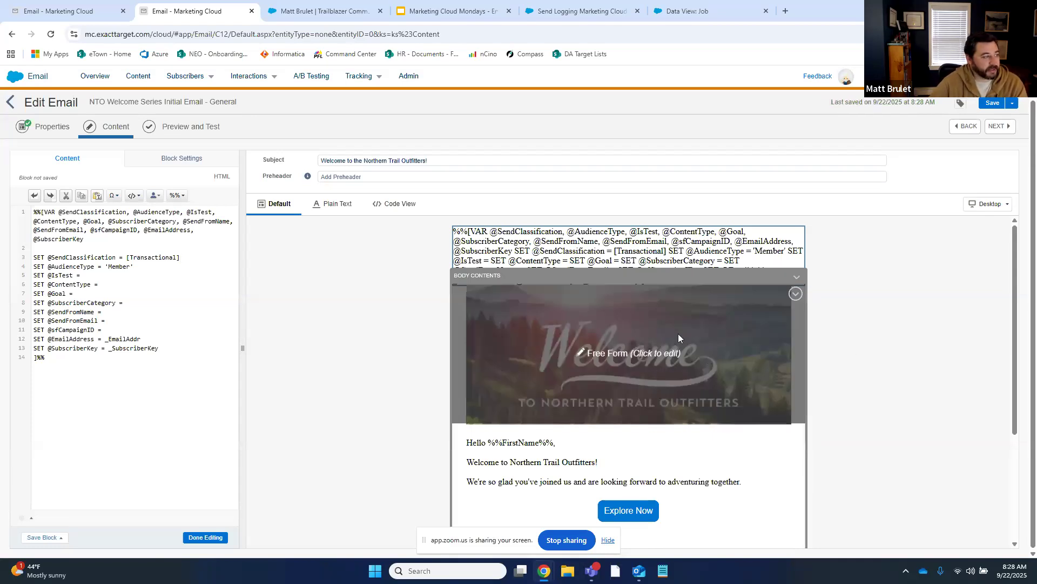
Replace the brackets around Transactional with double quotes and bring back the Email Reporting Framework sheet
click(129, 257)
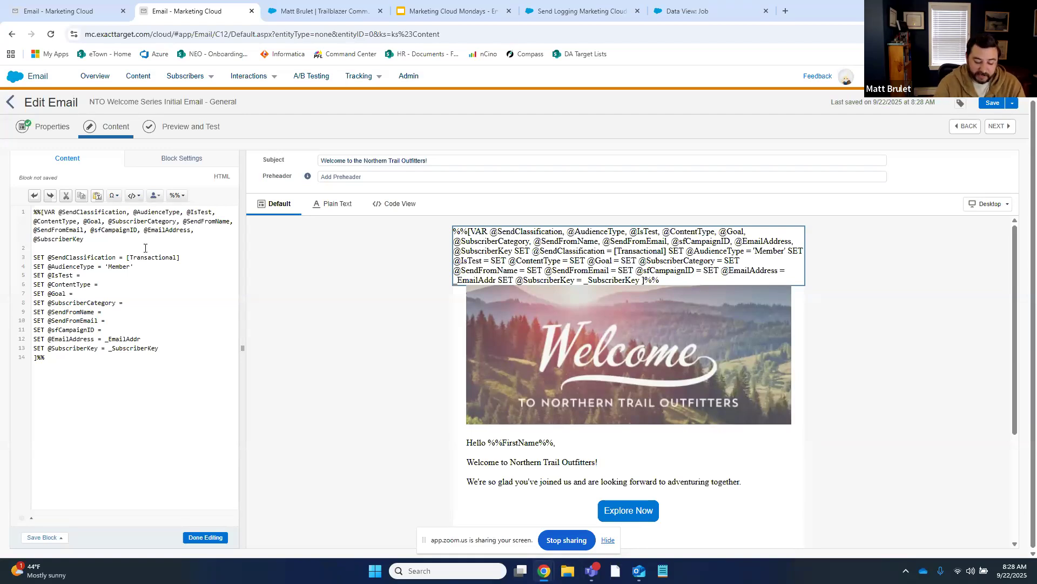
key(BackSpace)
text(")
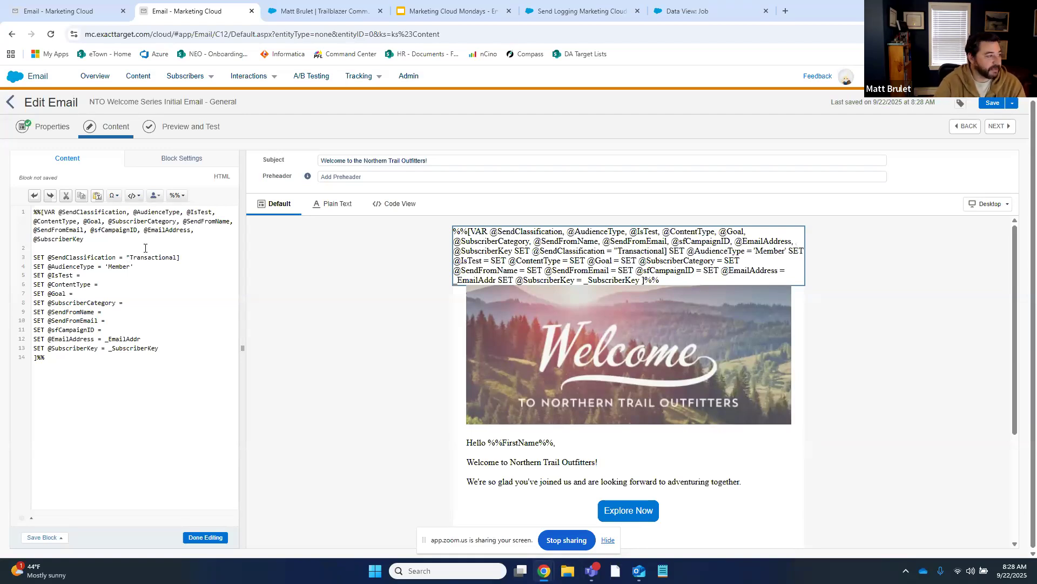
key(End)
key(BackSpace)
text(")
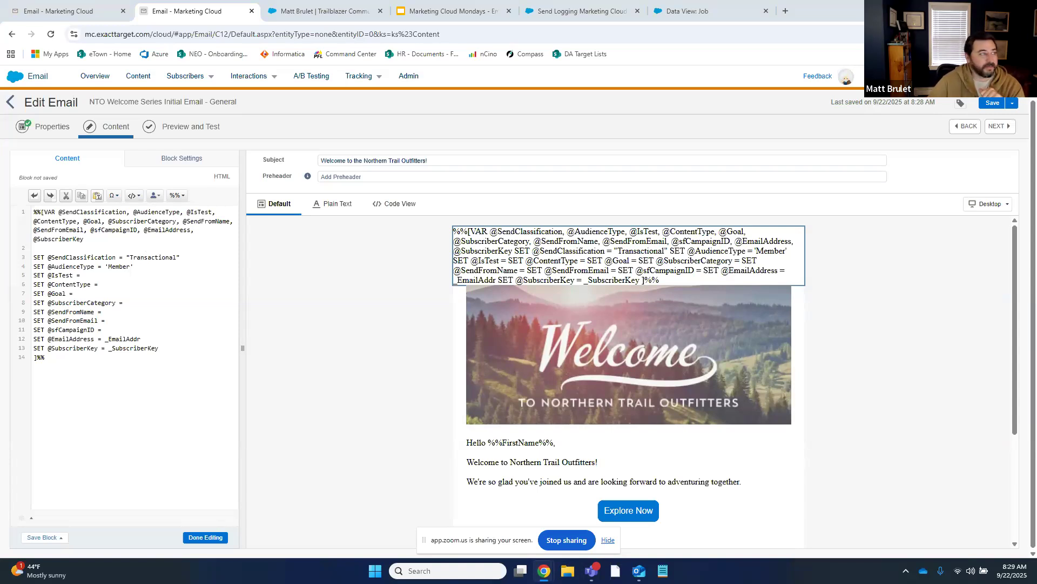
drag(415, 14, 324, 25)
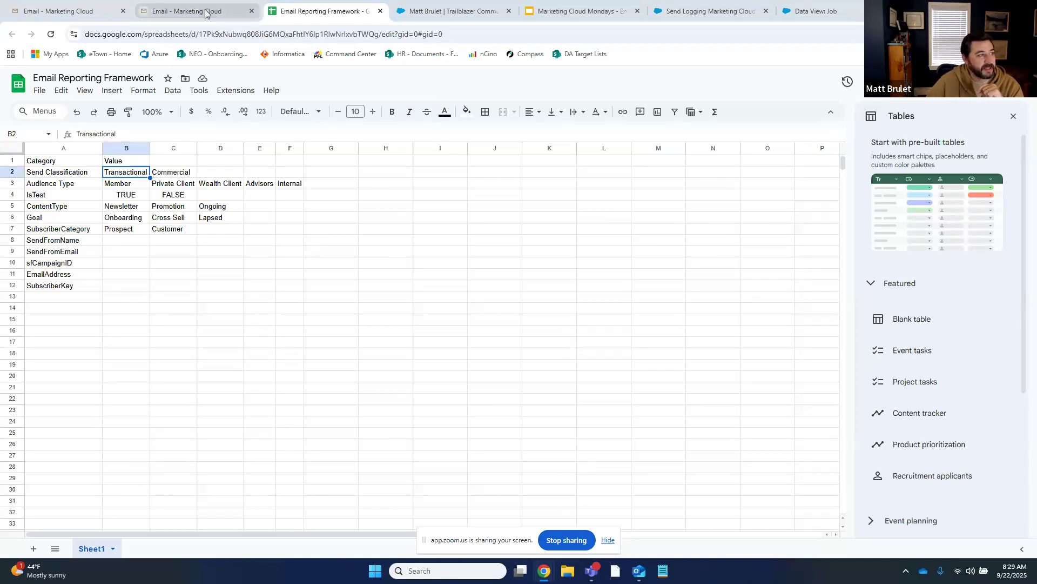
Enter All in cell G3 of the Audience Type row, then return to the email's line 4
click(317, 189)
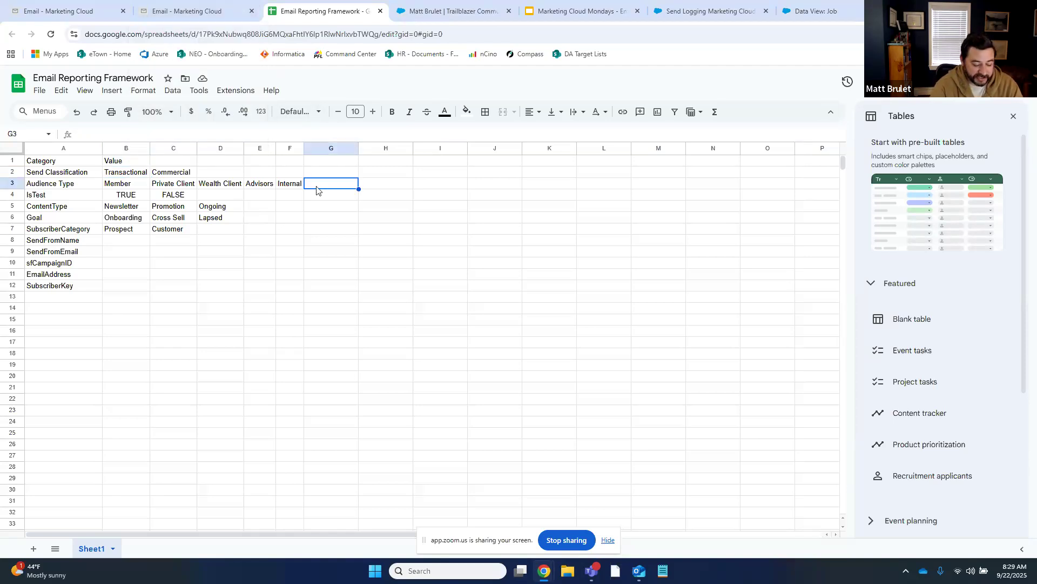
text(All)
key(Return)
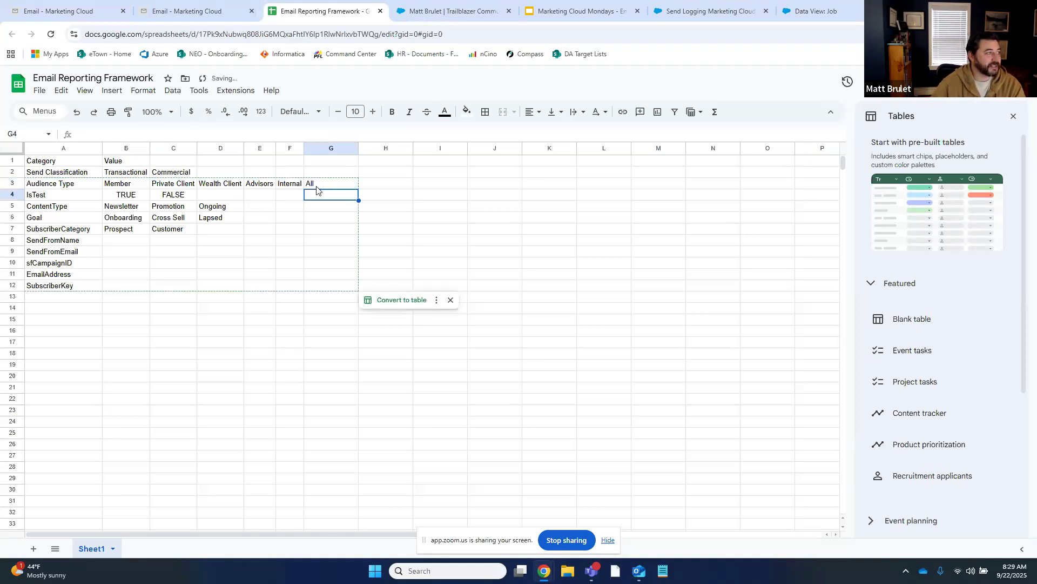
click(217, 11)
click(108, 267)
key(Delete)
key(Delete)
key(Delete)
key(Delete)
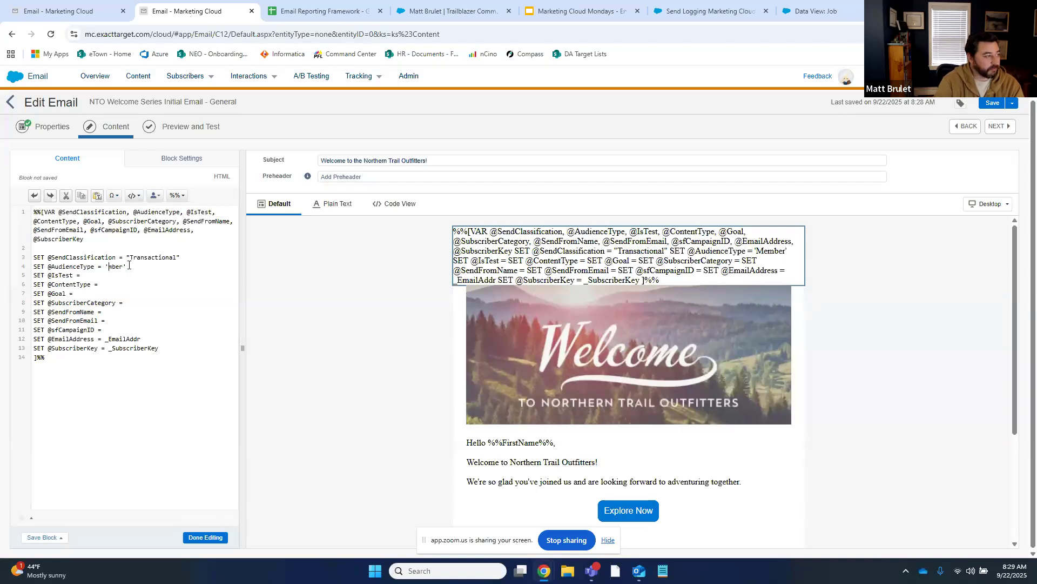
text(All)
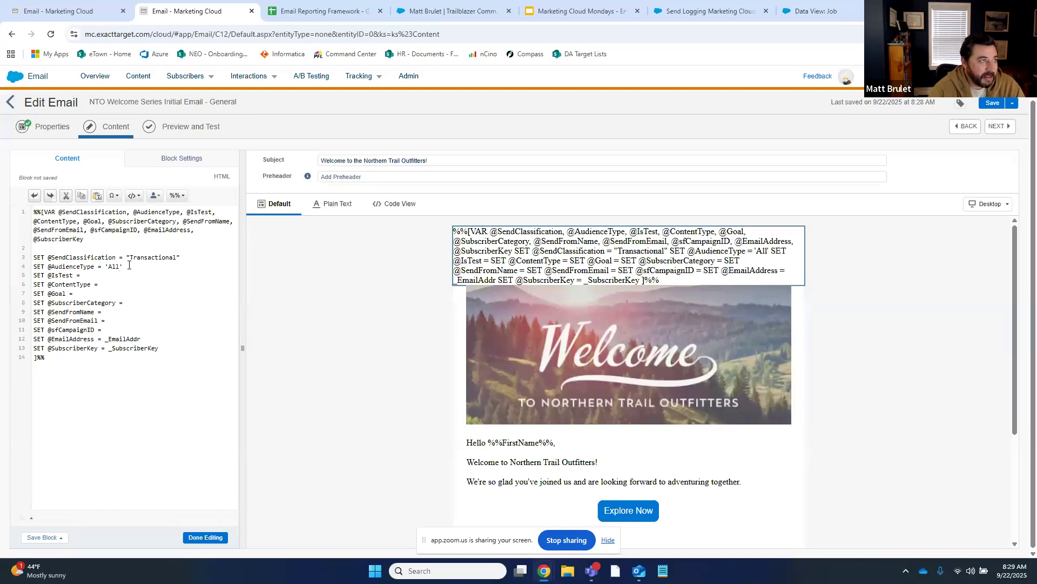
key(ctrl+s)
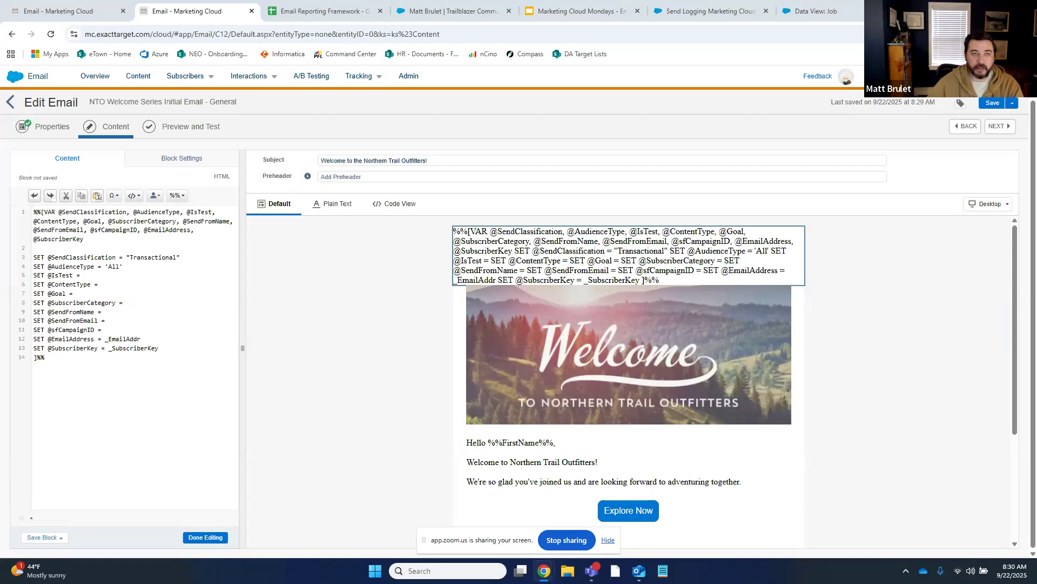
drag(1036, 308, 282, 8)
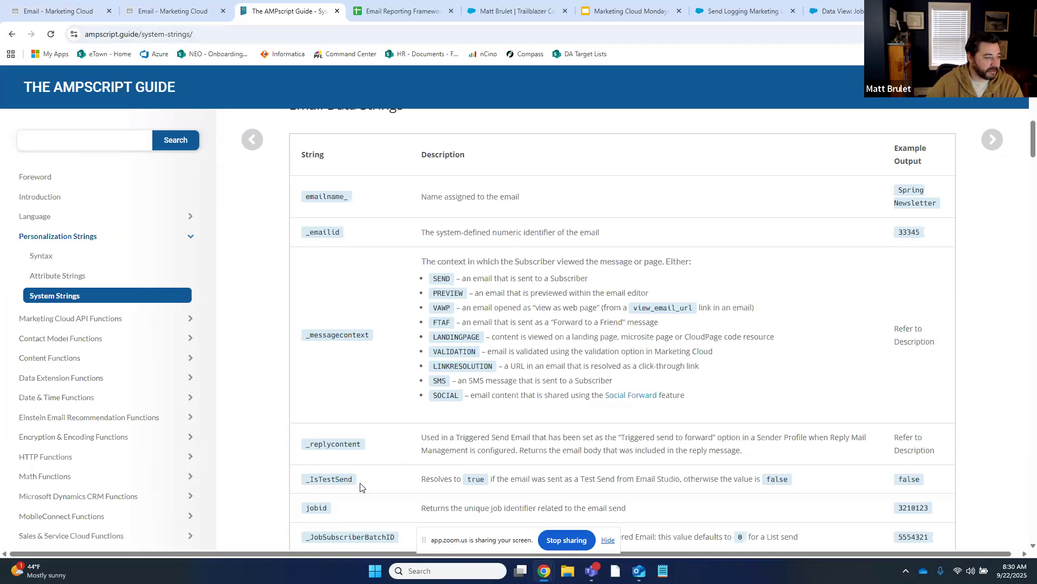
drag(352, 480, 305, 481)
key(ctrl+c)
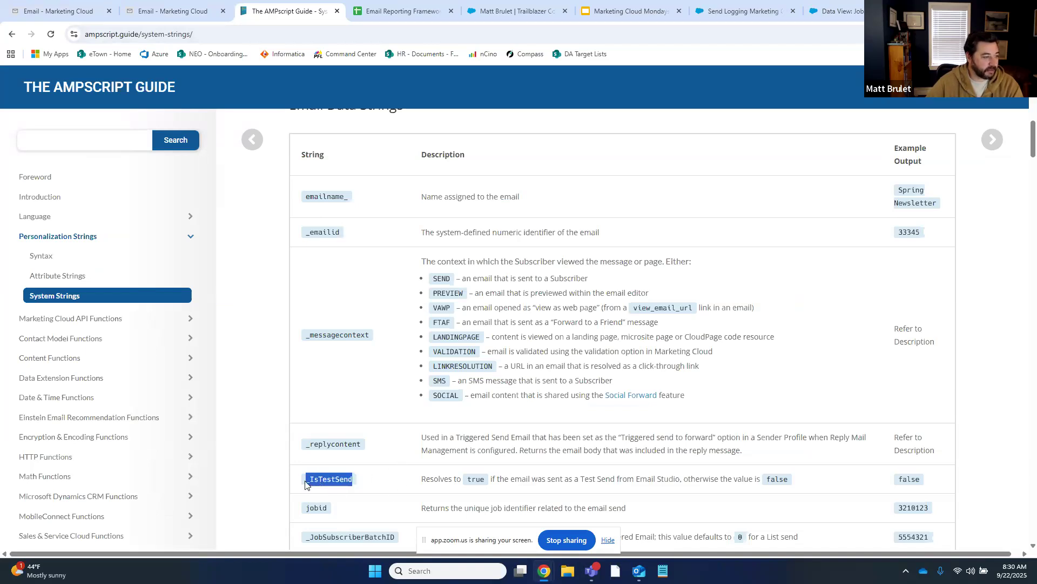
click(75, 10)
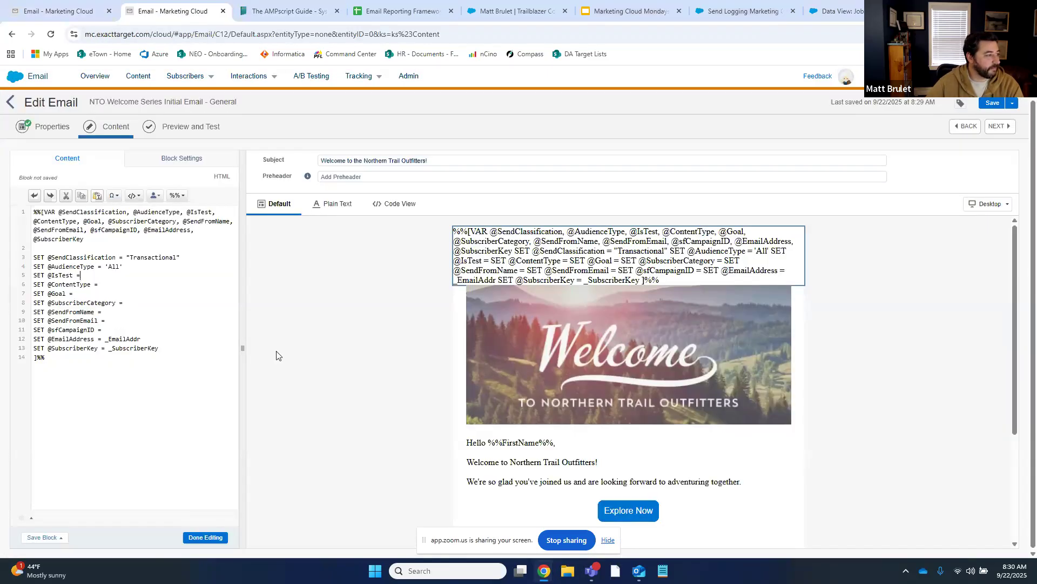
click(172, 11)
key(ctrl+v)
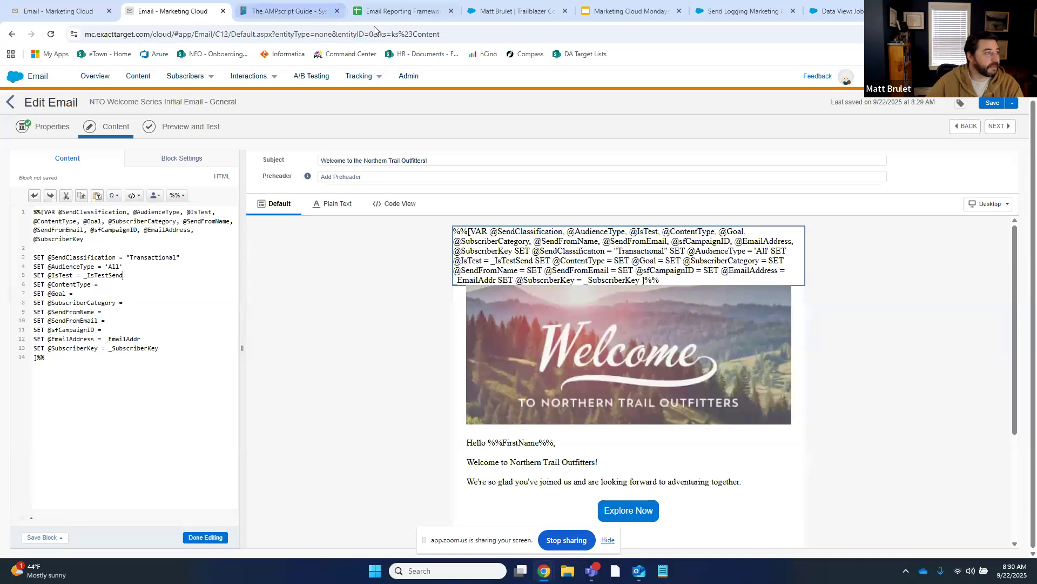
drag(402, 13, 1, 32)
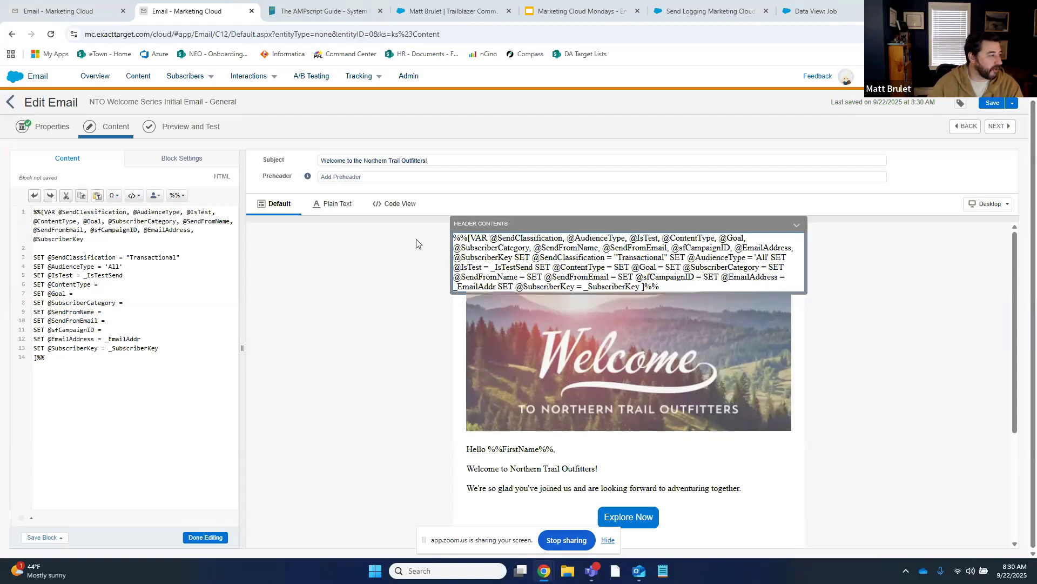
click(129, 284)
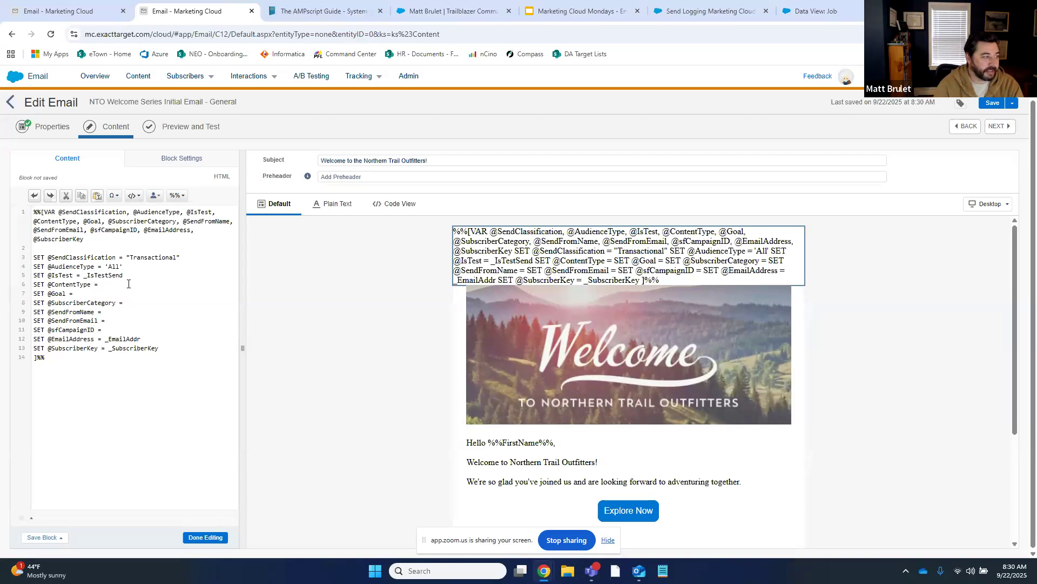
text('On)
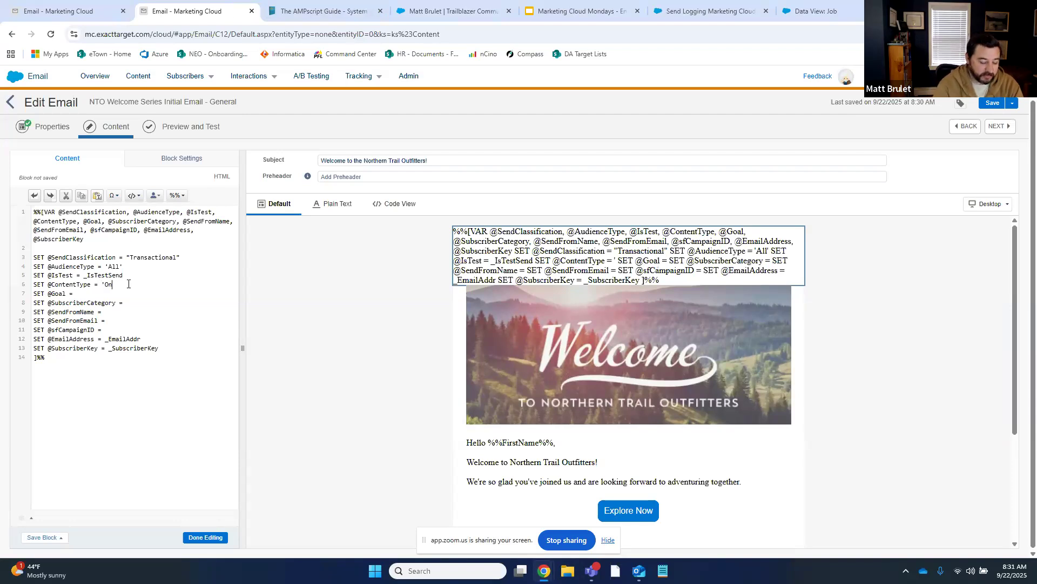
text(going')
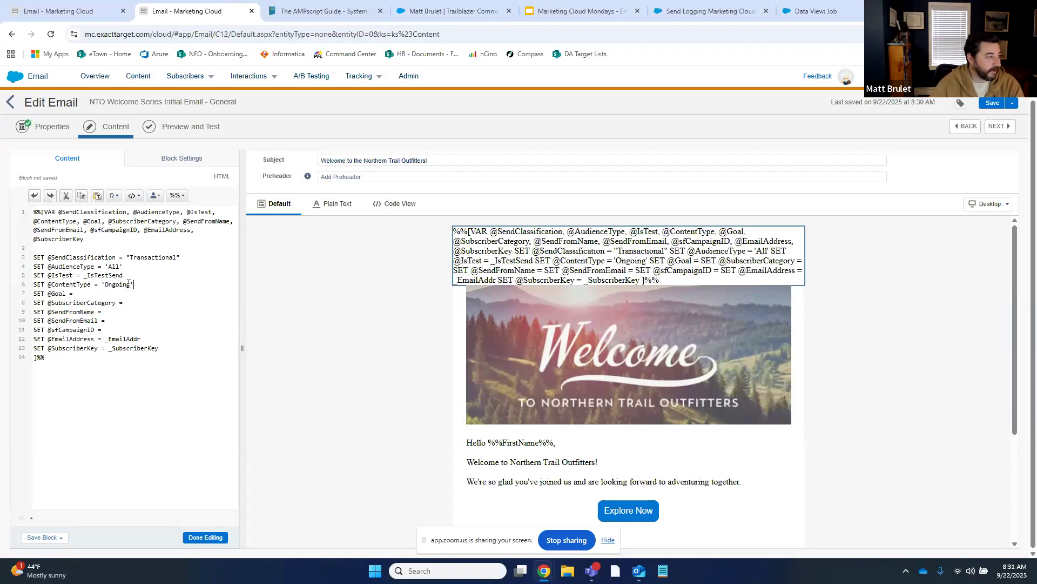
key(BackSpace)
text(')
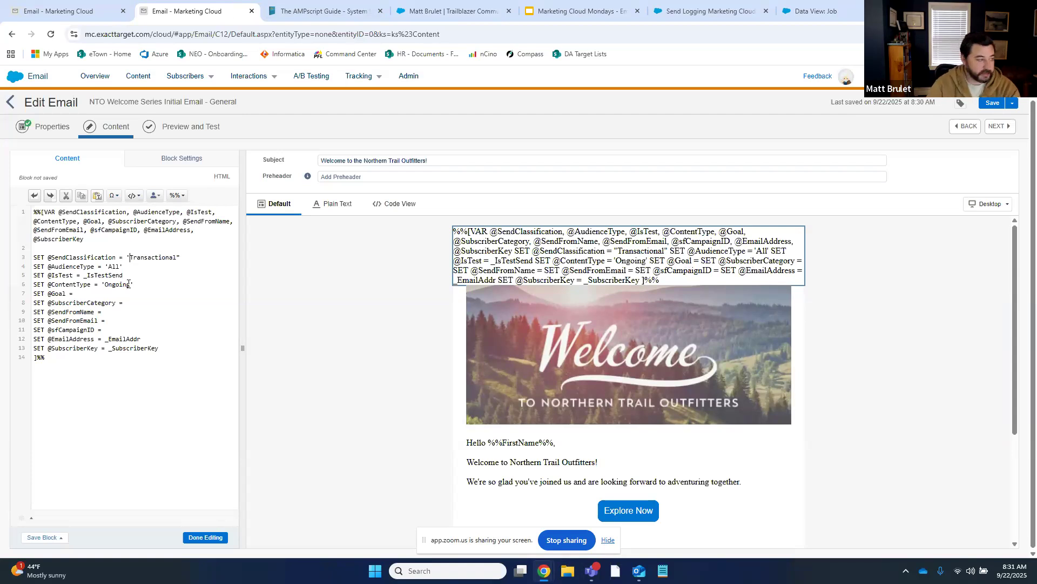
key(BackSpace)
text(')
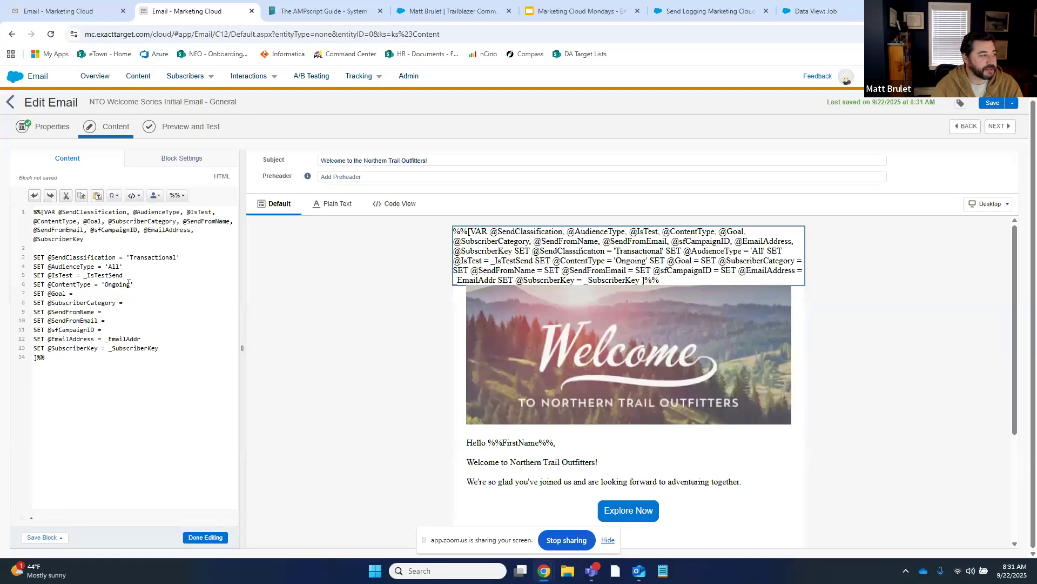
text('O)
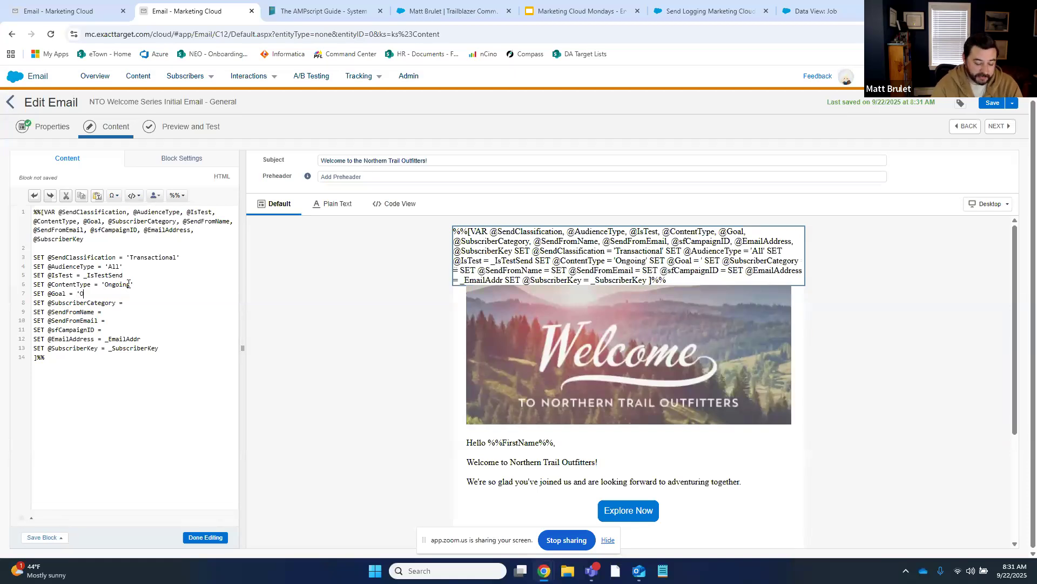
text(nboarding')
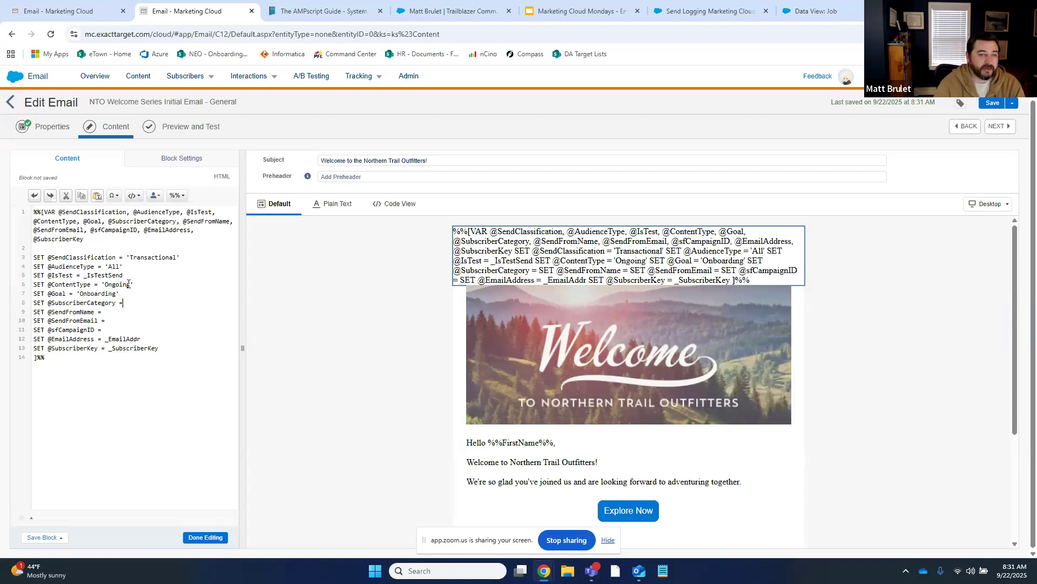
text(Customer)
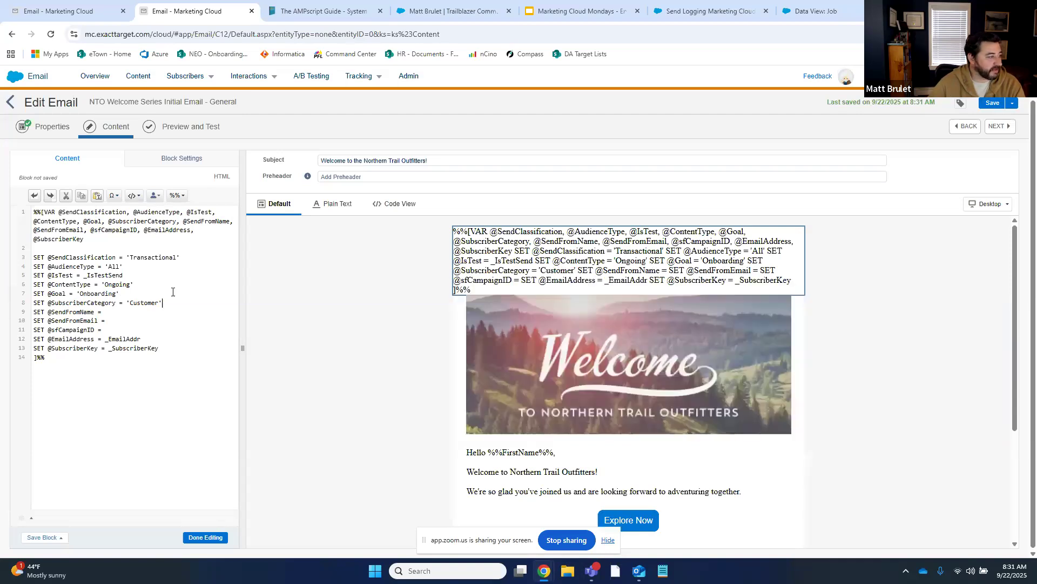
click(115, 313)
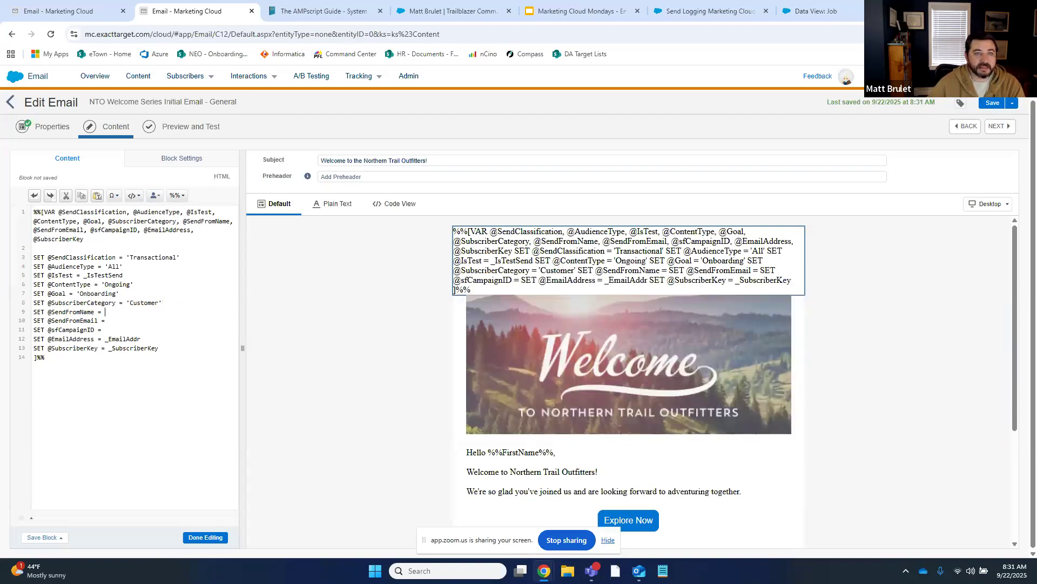
click(333, 8)
click(381, 10)
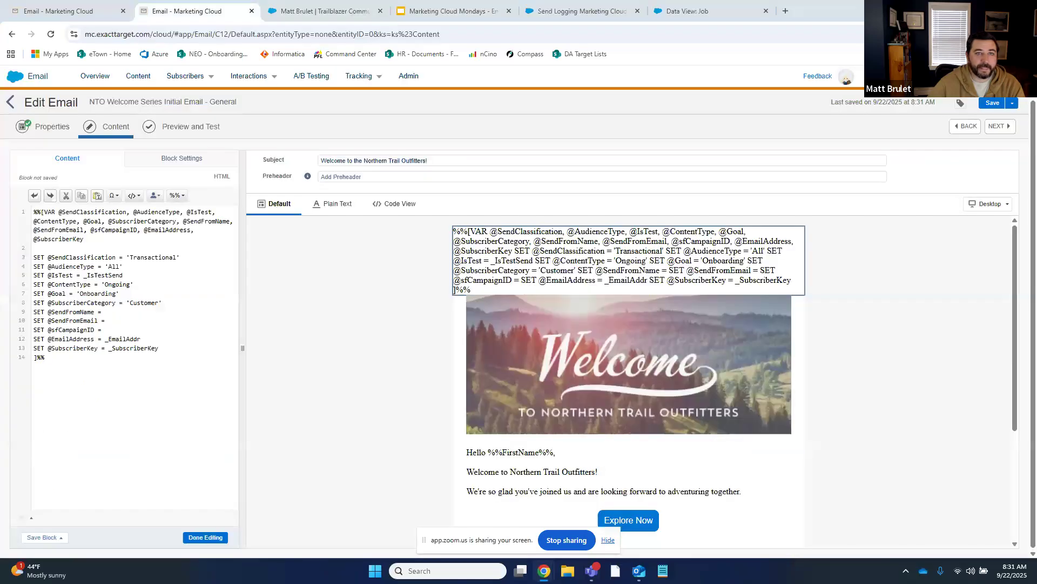
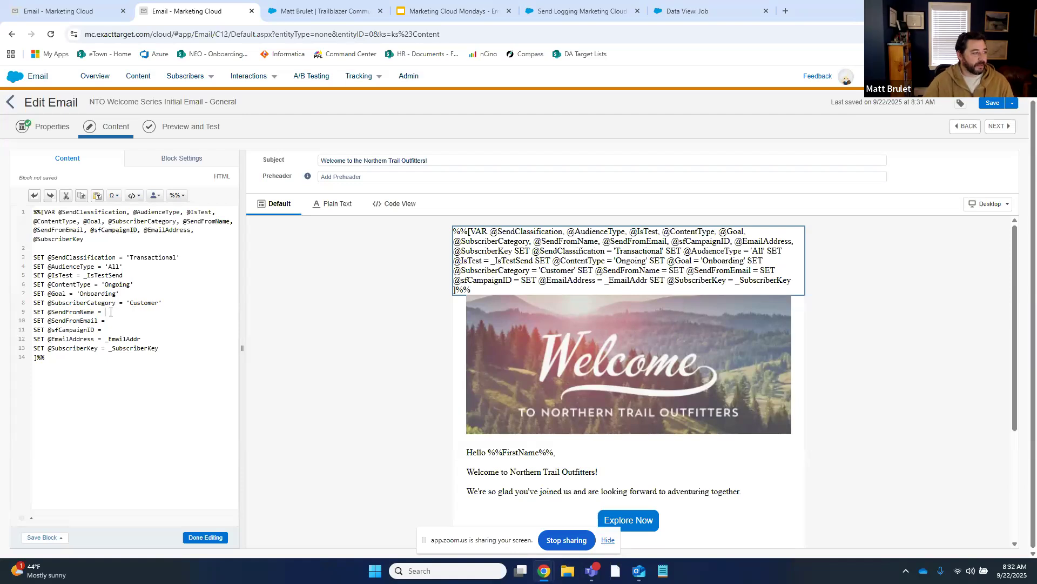
text(SendFromName])
key(Down)
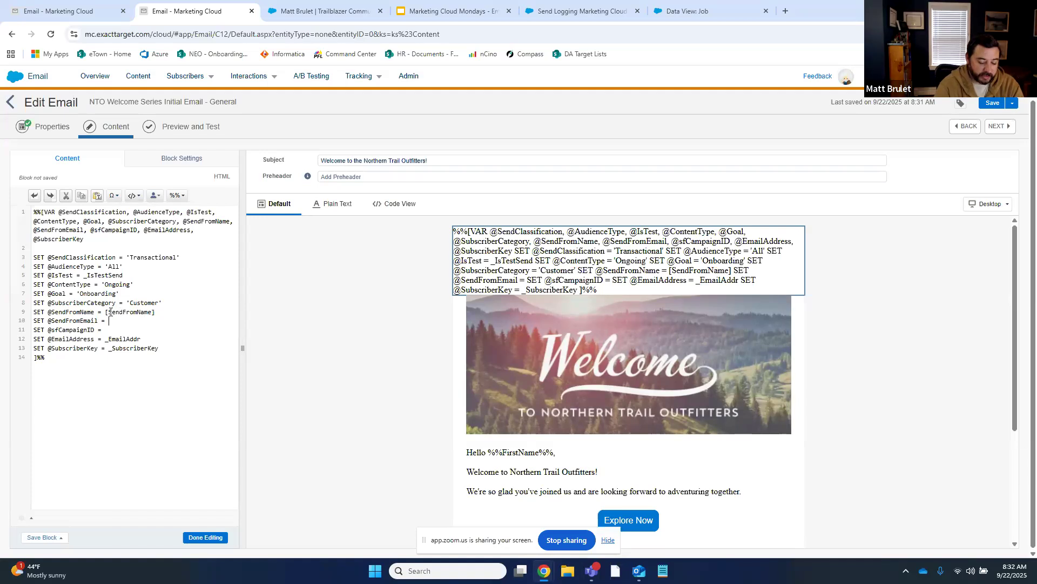
text([S)
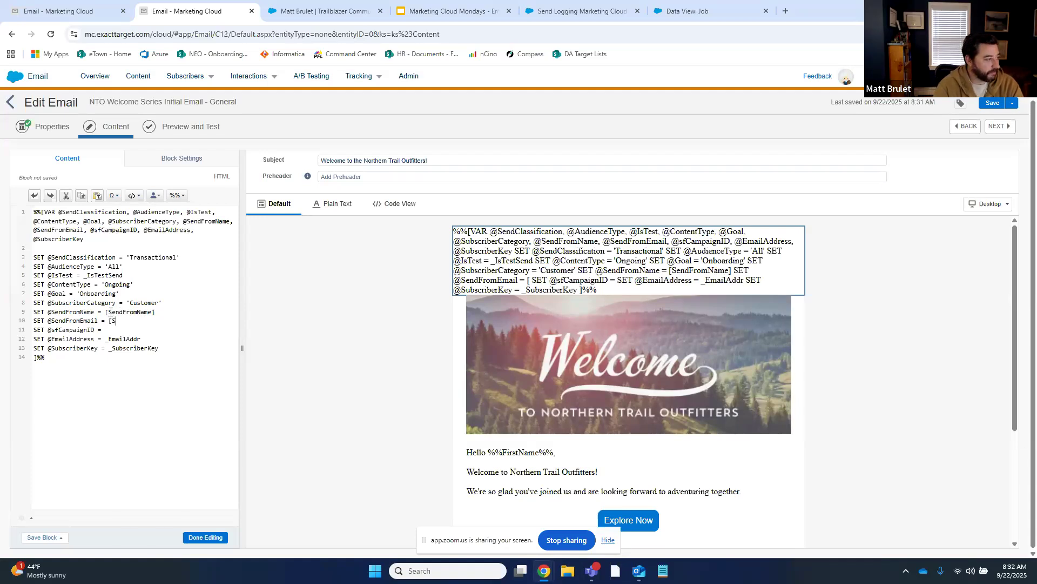
text(endFromEmailAd)
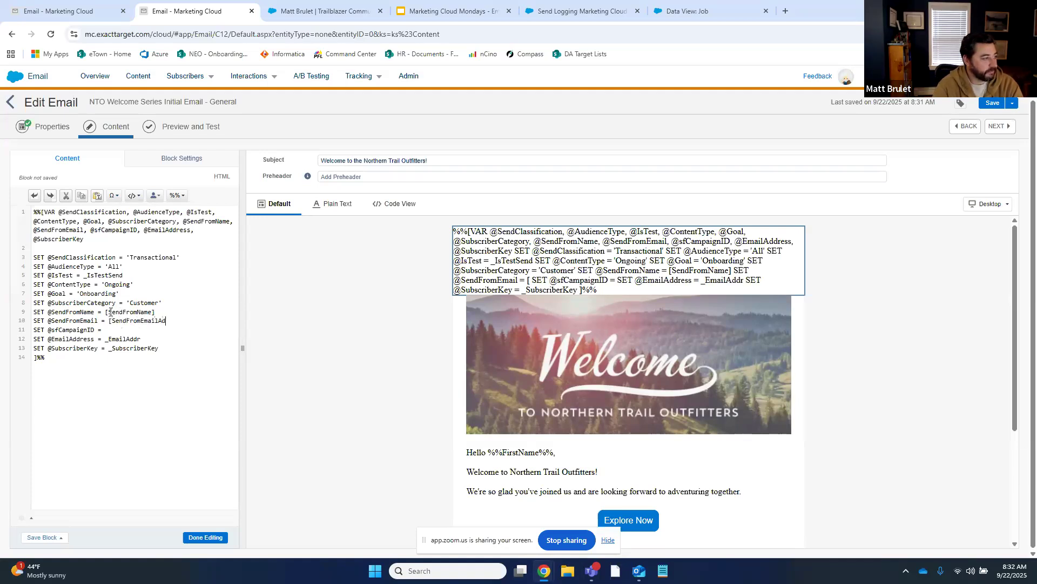
text(dress])
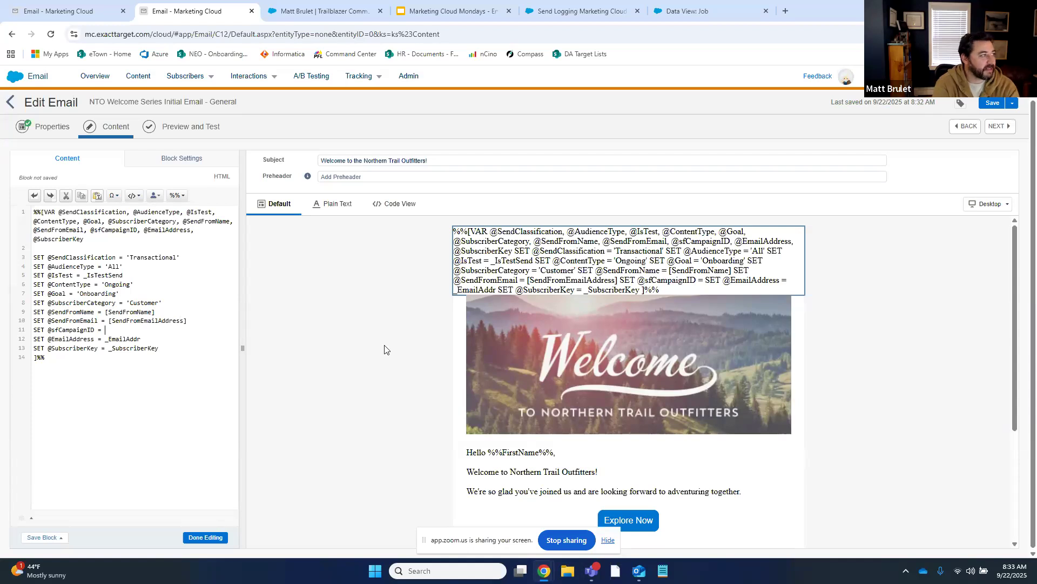
click(95, 8)
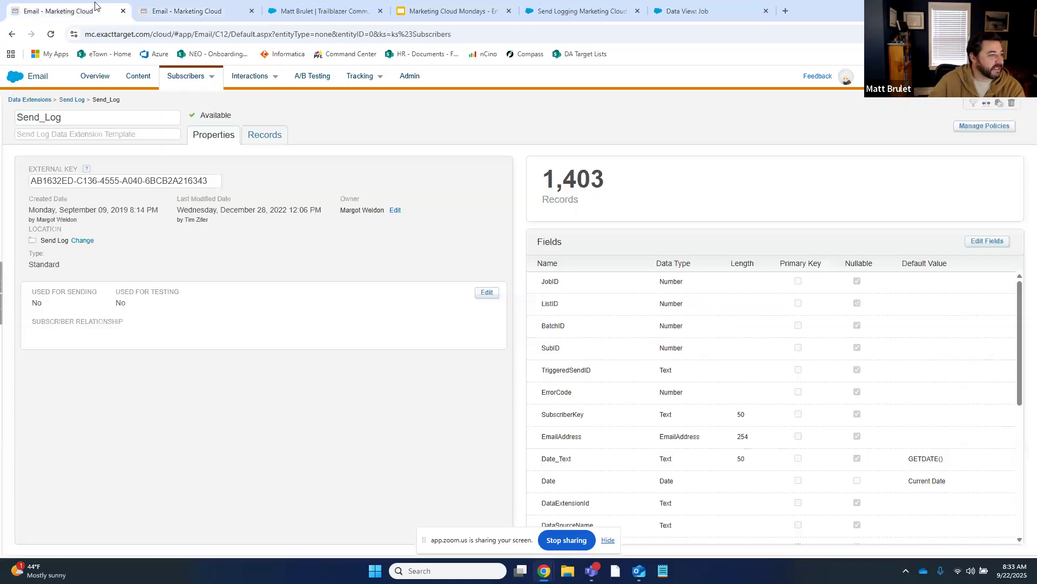
Browse the HandsOn and BostonMarketerGroup data extension folders, then go back to the email editor
click(38, 101)
click(54, 357)
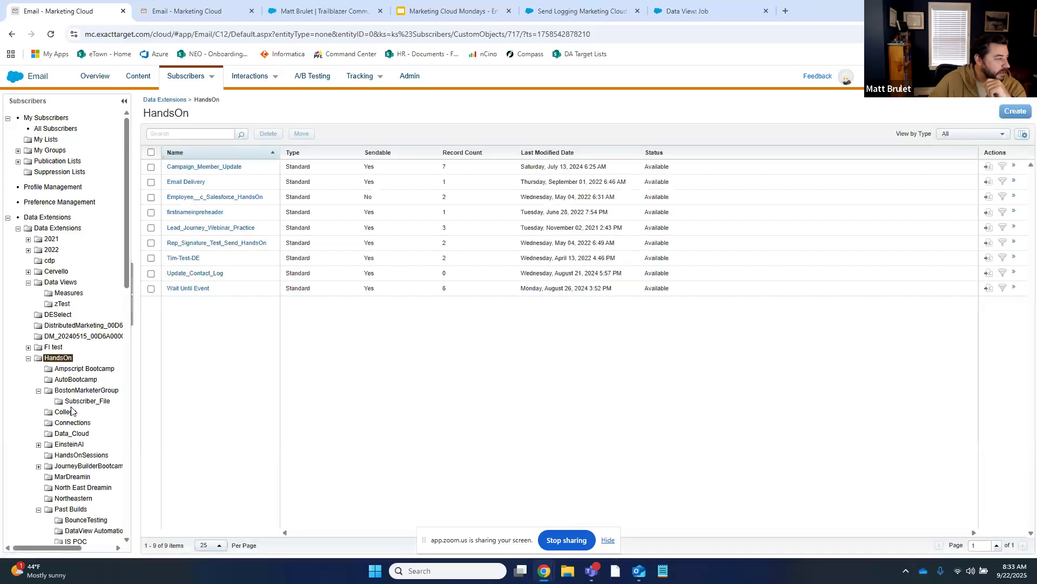
click(87, 390)
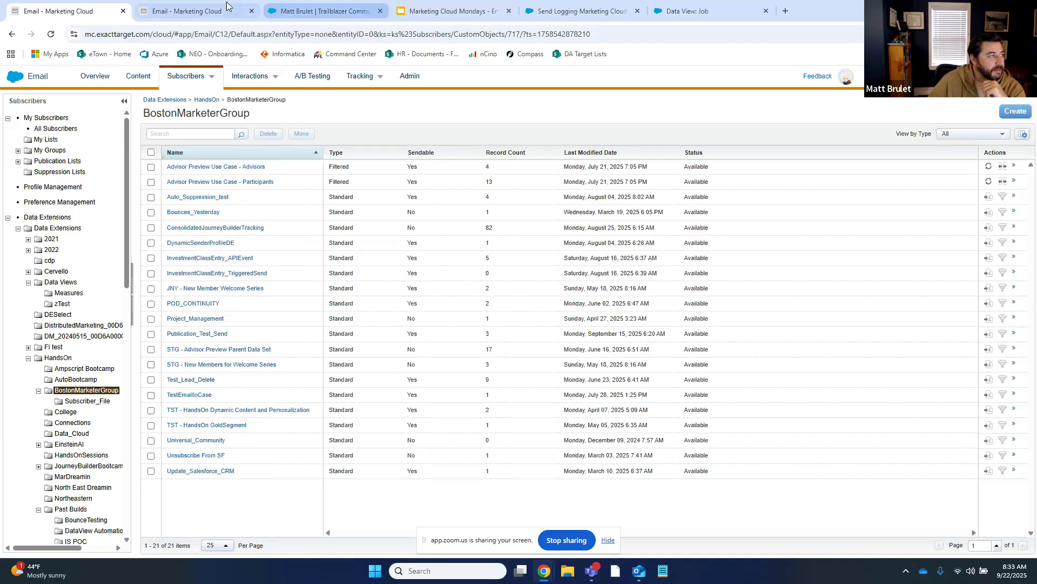
click(186, 11)
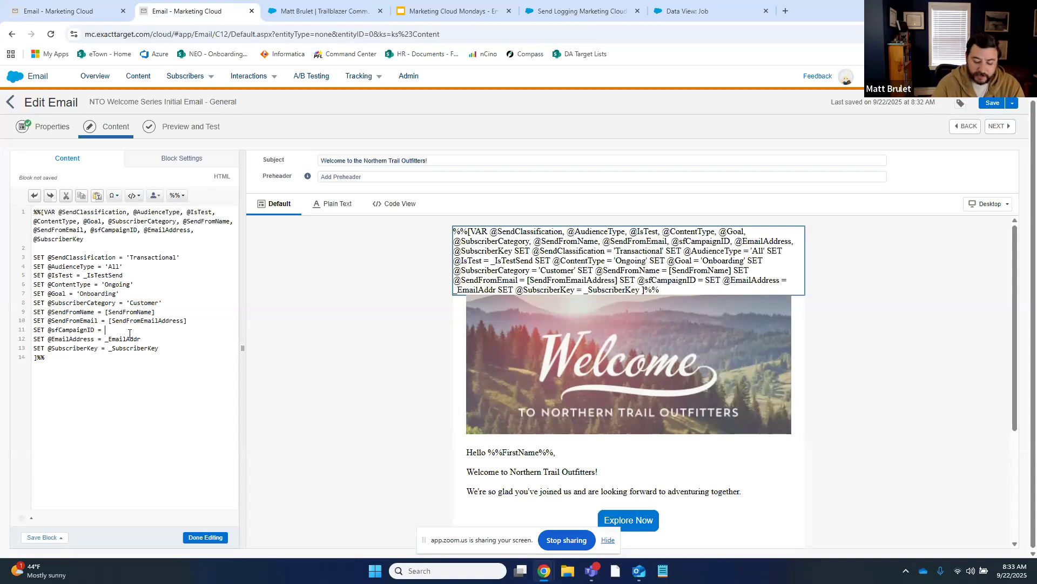
text([])
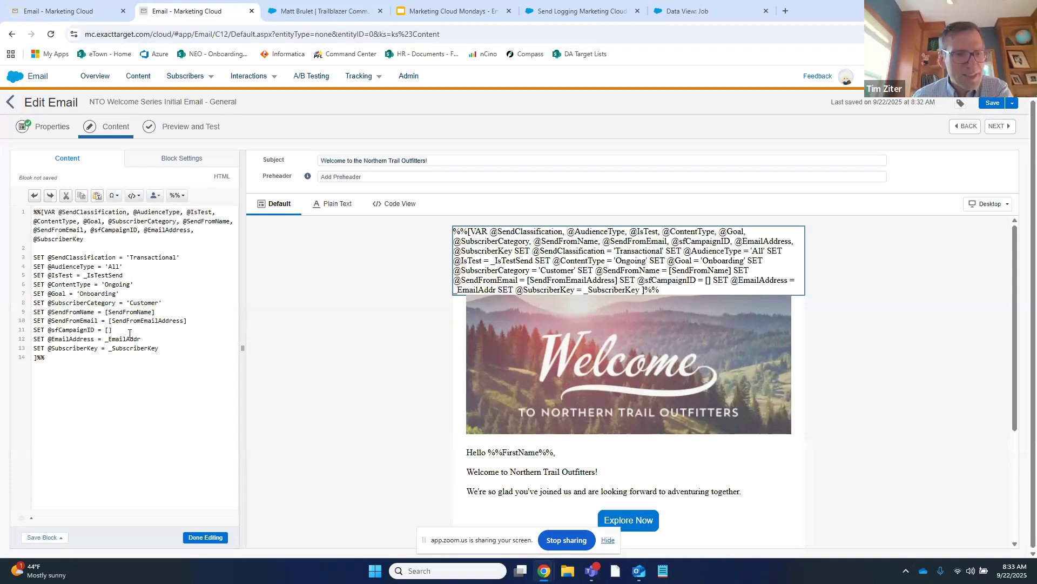
key(BackSpace)
key(BackSpace)
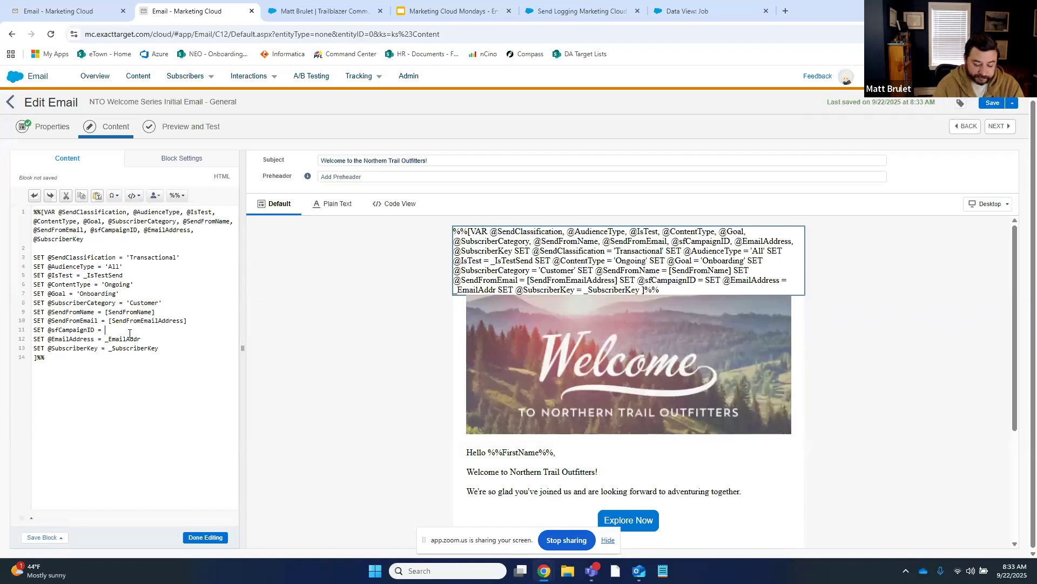
text(Non0)
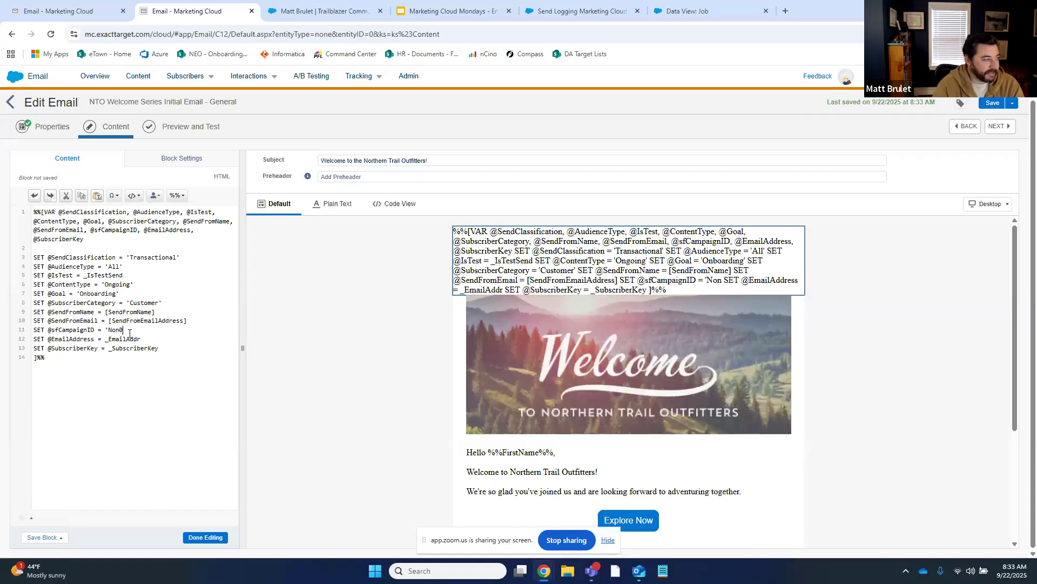
key(BackSpace)
text(-Salesfor)
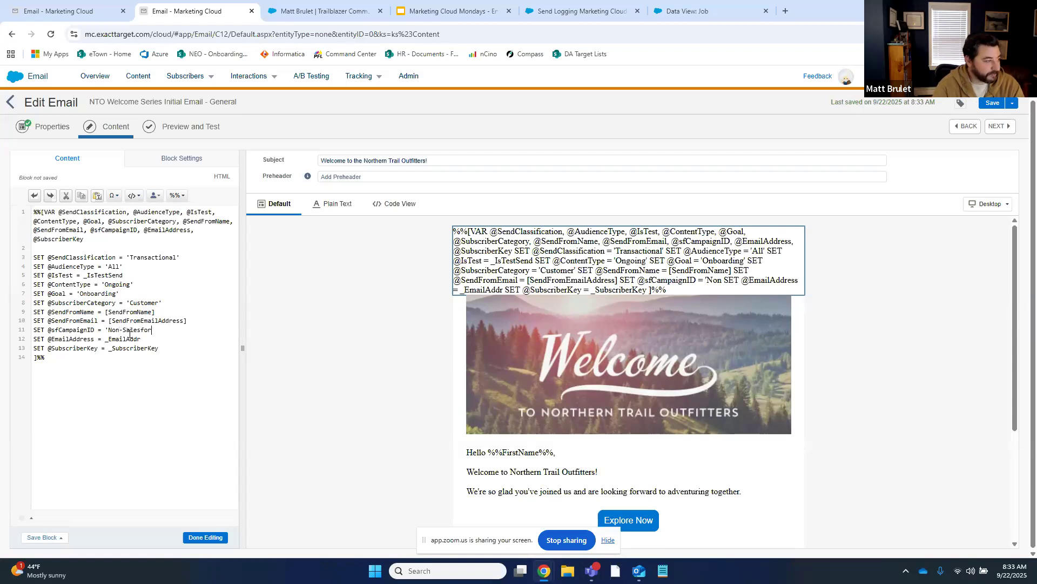
text(ce Send)
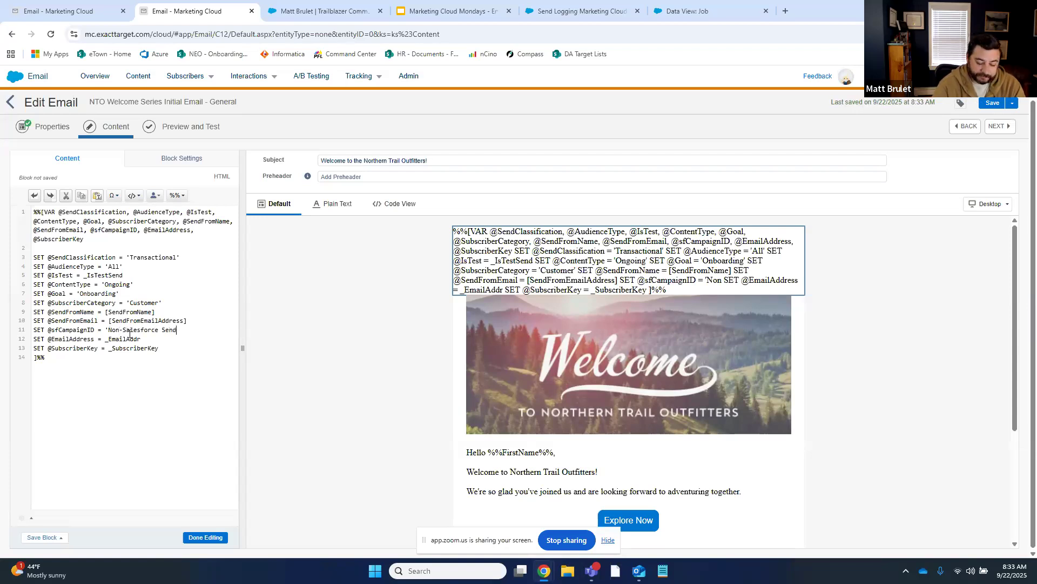
text(')
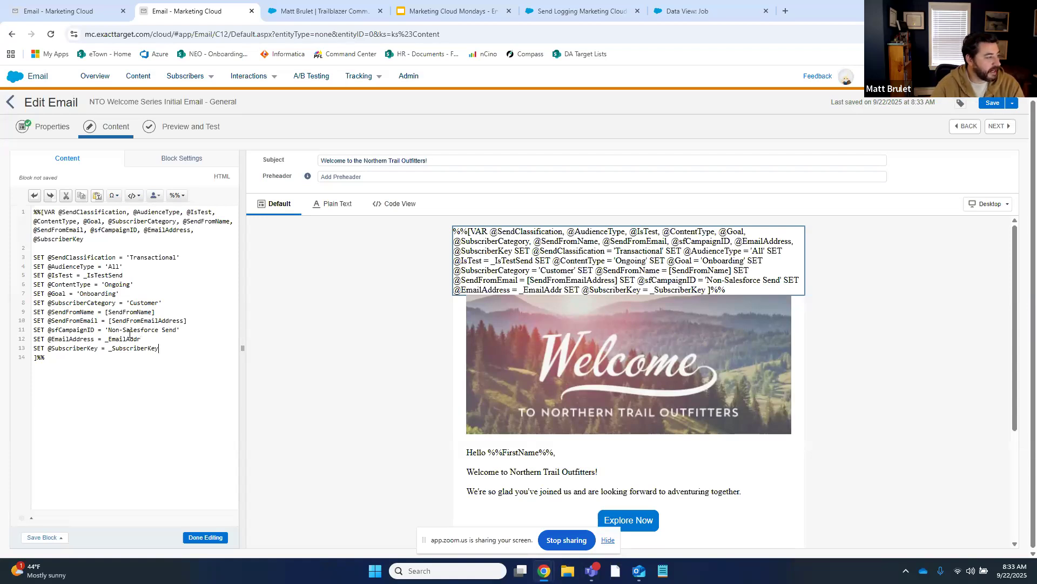
key(ctrl+s)
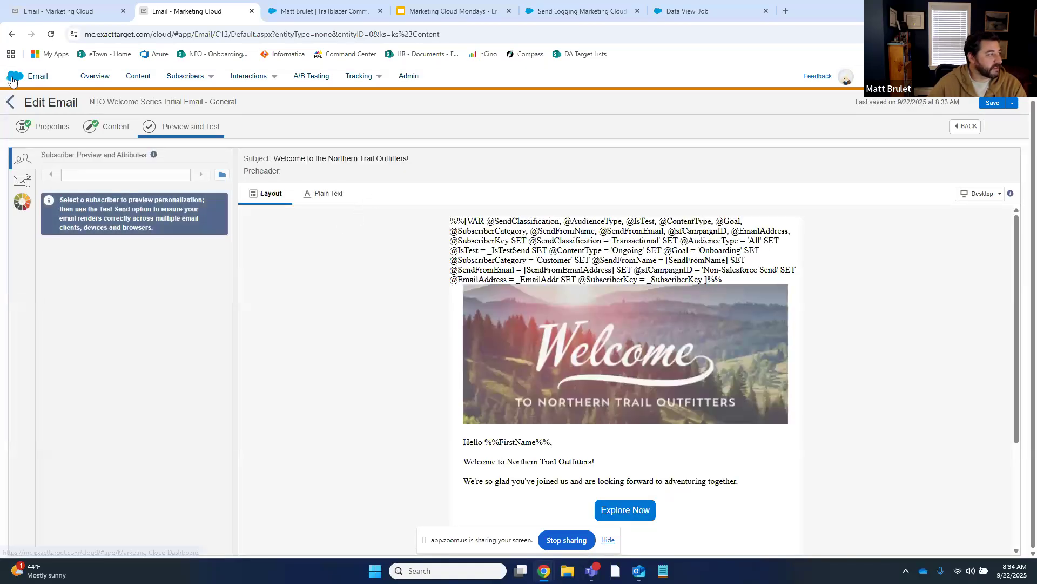
Open Email Studio in a new browser tab and switch to it
mouse_move(14, 80)
mouse_move(26, 139)
right_click(36, 167)
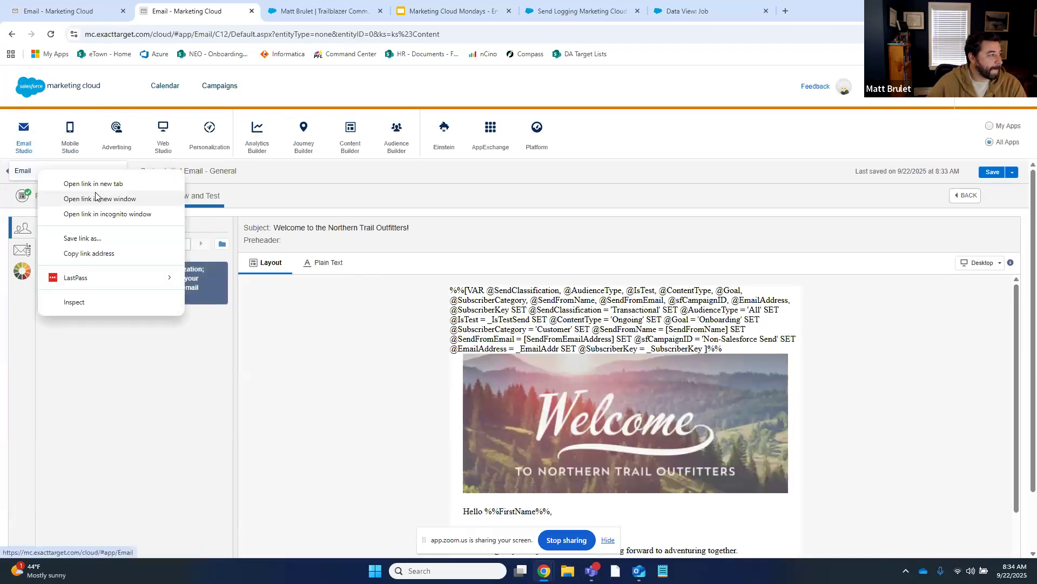
click(71, 181)
click(310, 7)
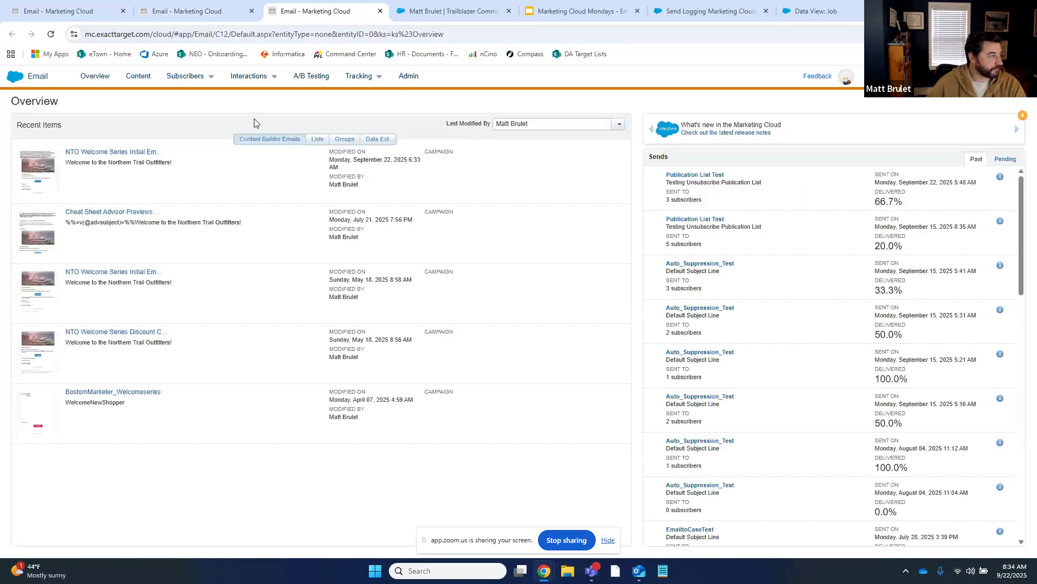
Go to Subscribers > Data Extensions and open Publication_Test_Send in BostonMarketerGroup
mouse_move(191, 78)
click(192, 173)
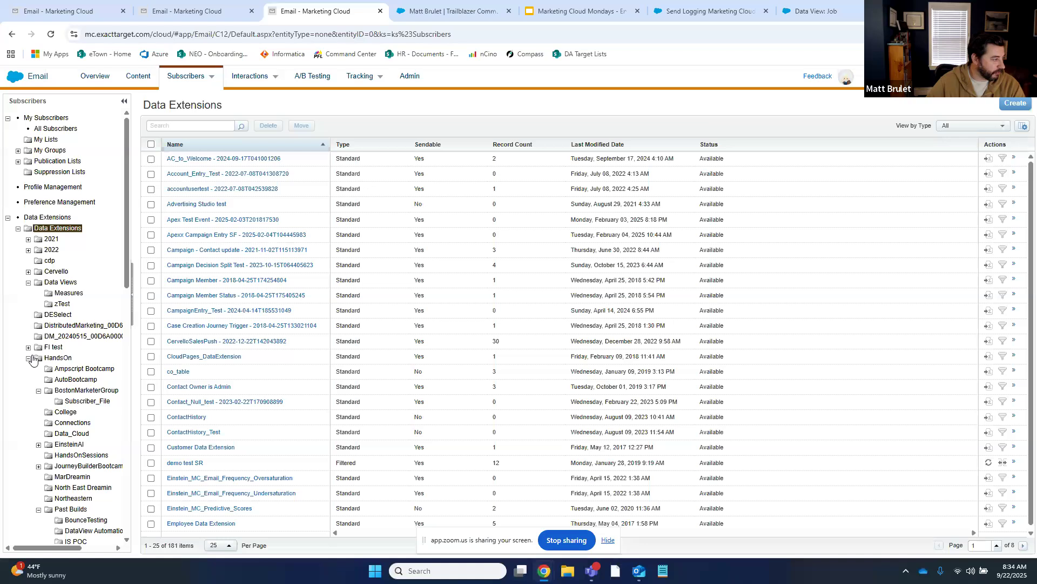
click(76, 390)
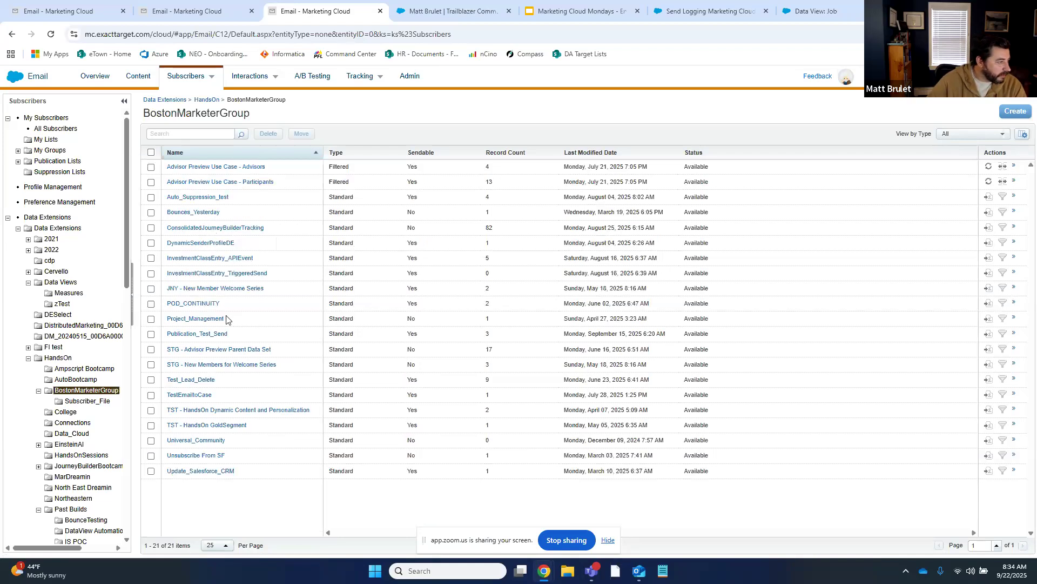
click(212, 335)
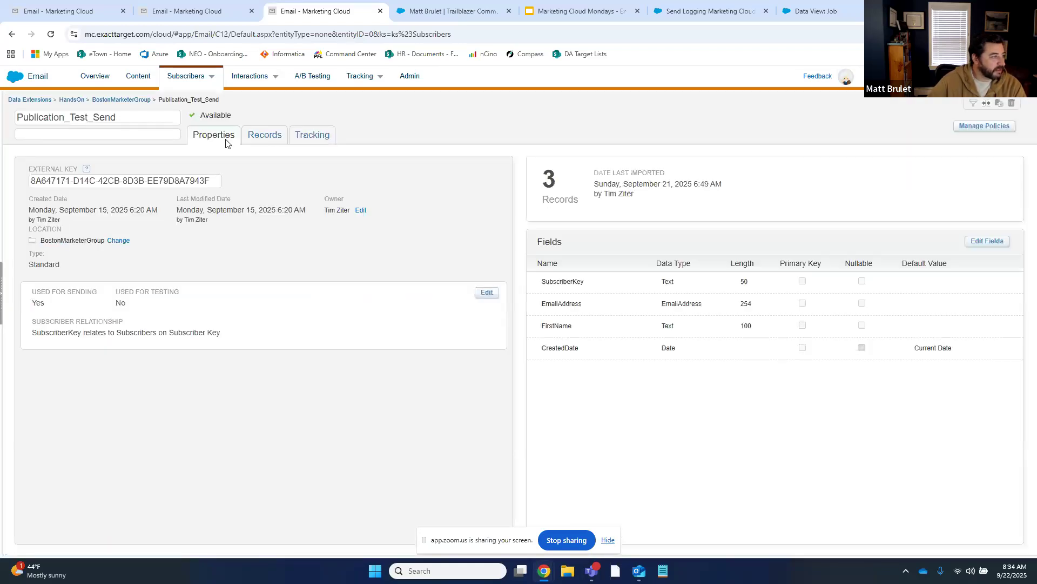
Review the Publication_Test_Send records, select the second record's email address, and start a filtered data extension
click(260, 135)
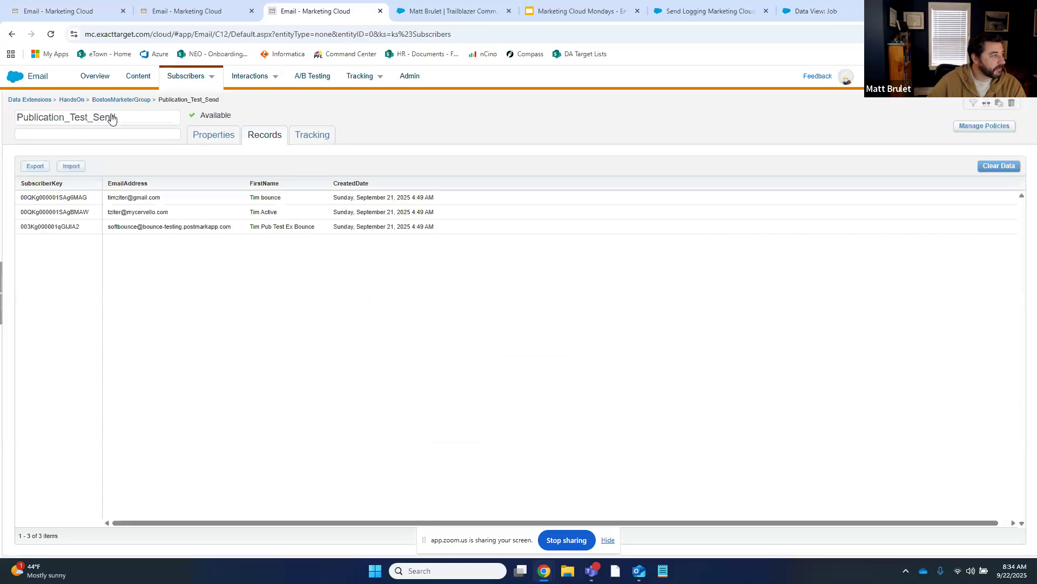
click(121, 100)
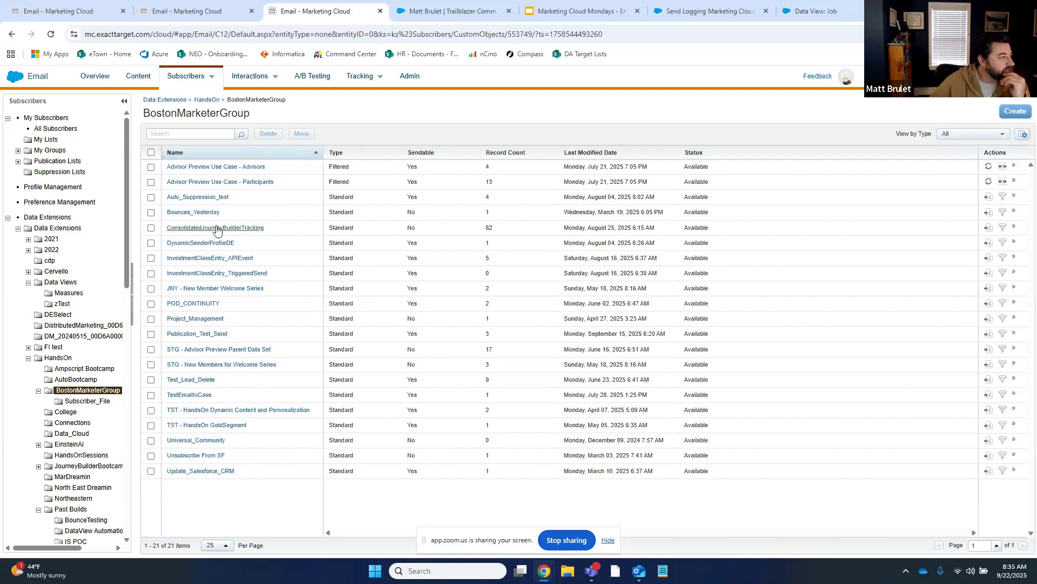
click(204, 334)
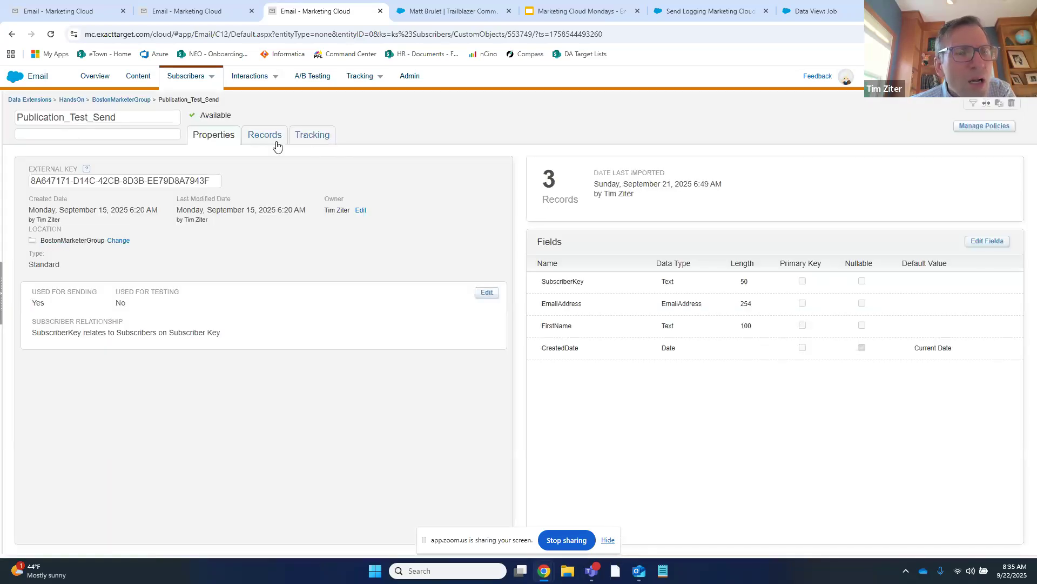
click(277, 146)
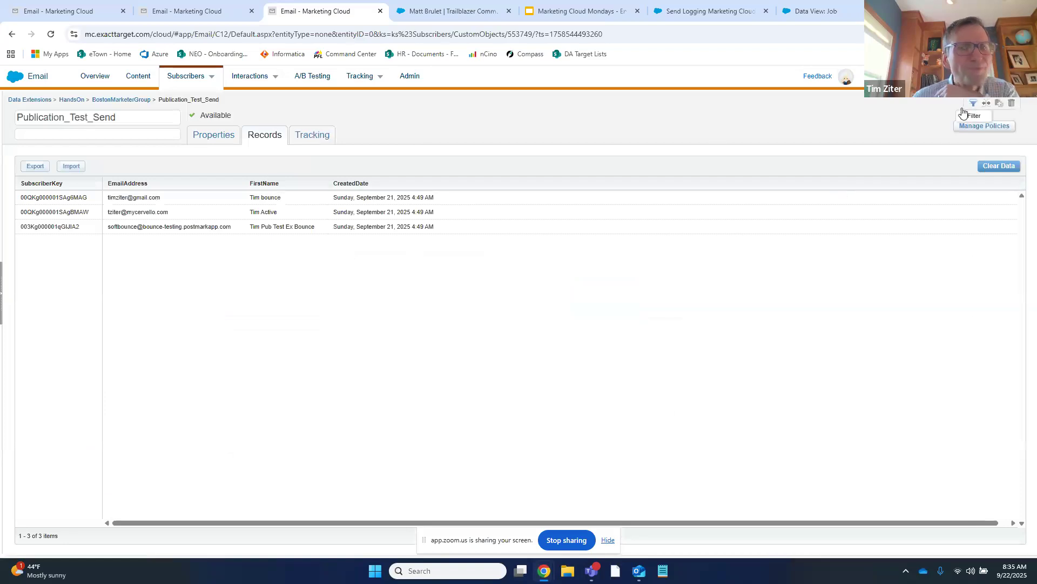
drag(169, 213, 108, 213)
key(ctrl+c)
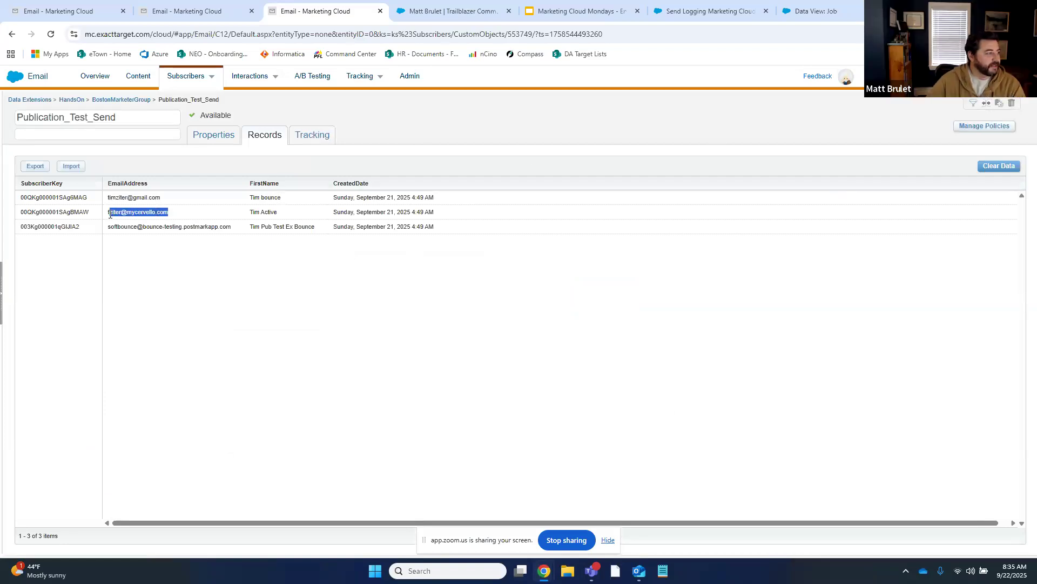
click(816, 142)
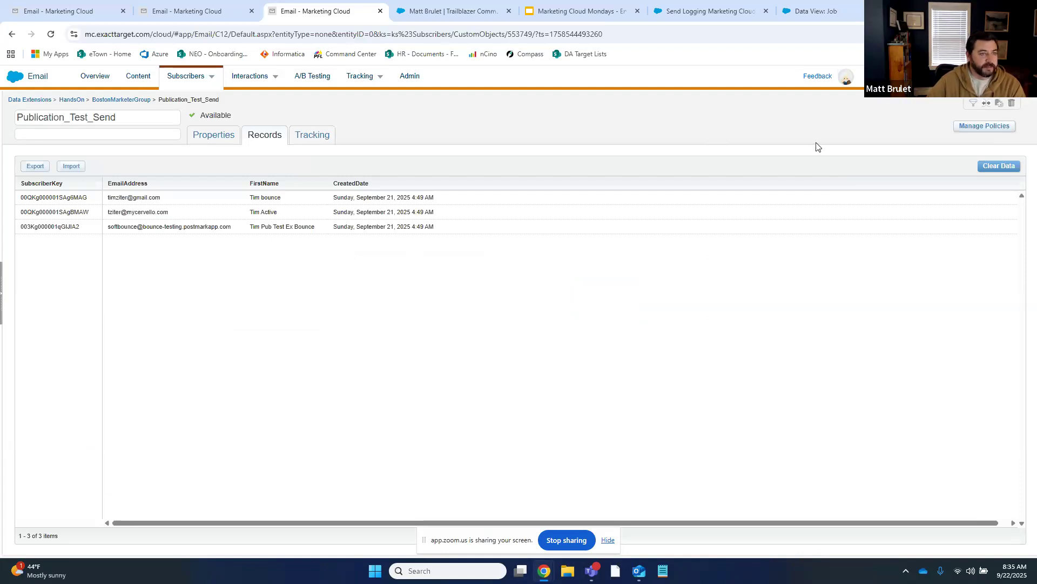
click(974, 104)
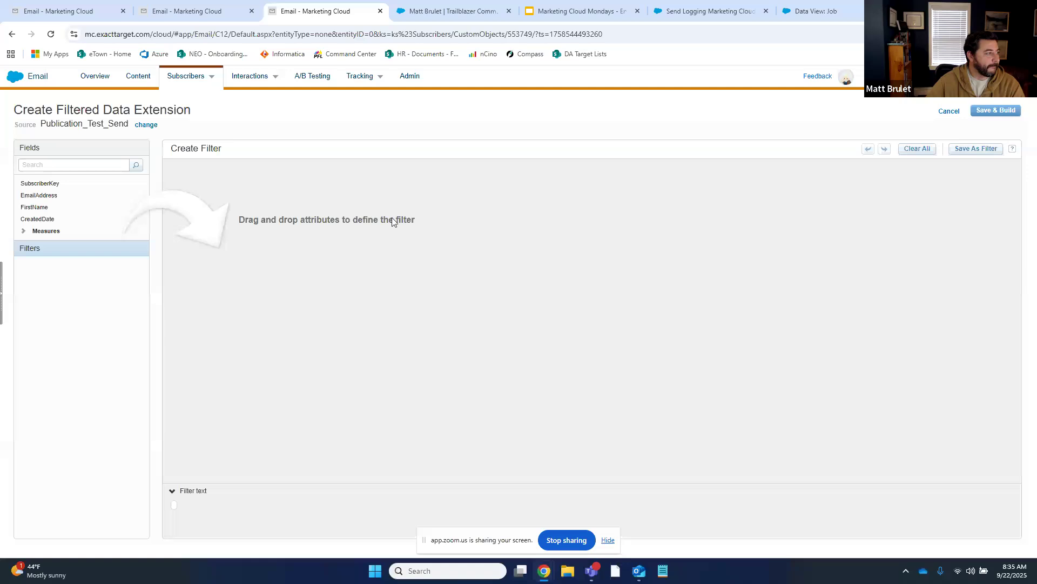
Filter on EmailAddress equals the pasted subscriber email and save it as ReportingFrameworkPoC
drag(39, 195, 303, 204)
click(377, 179)
key(ctrl+v)
click(996, 111)
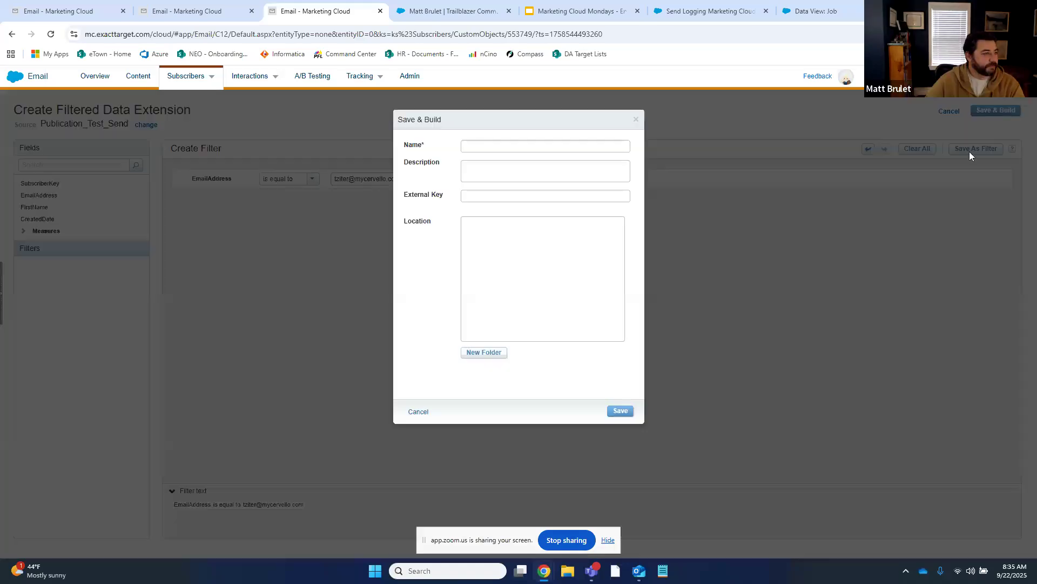
click(494, 147)
text(ReportingTra)
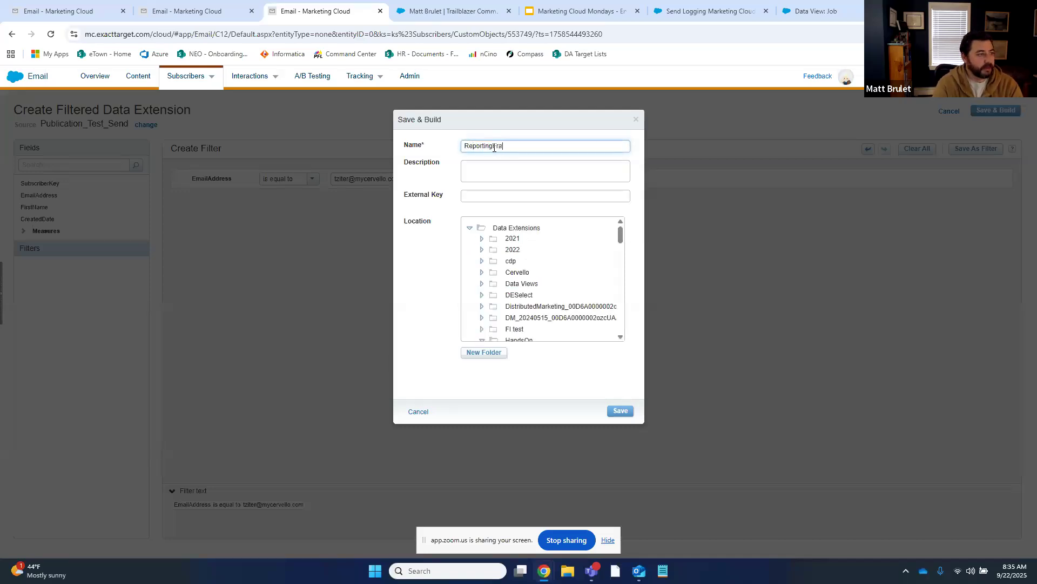
text(meworkPoC)
scroll(508, 254, down, 2)
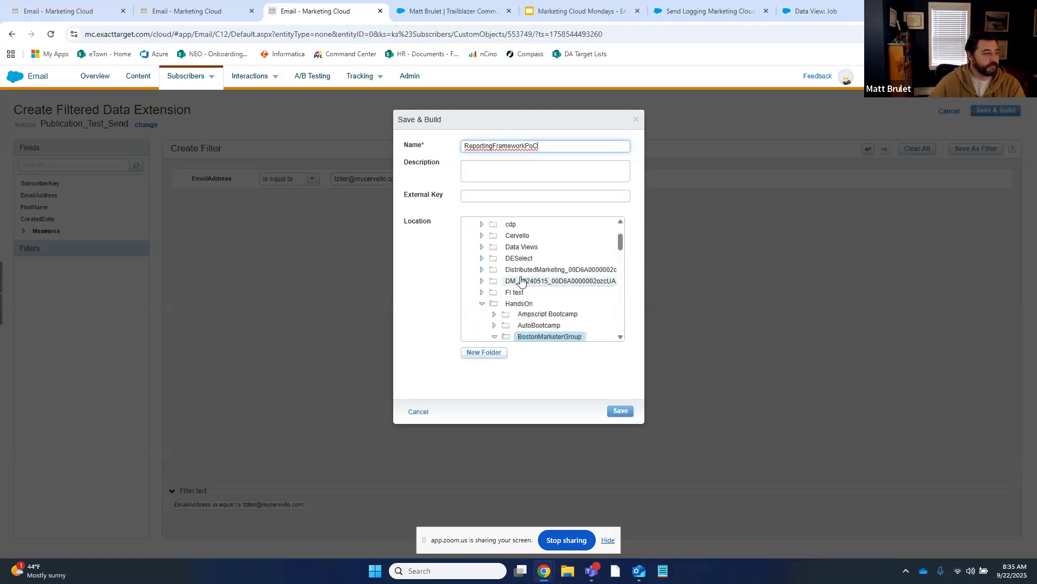
scroll(508, 254, down, 2)
scroll(516, 275, up, 3)
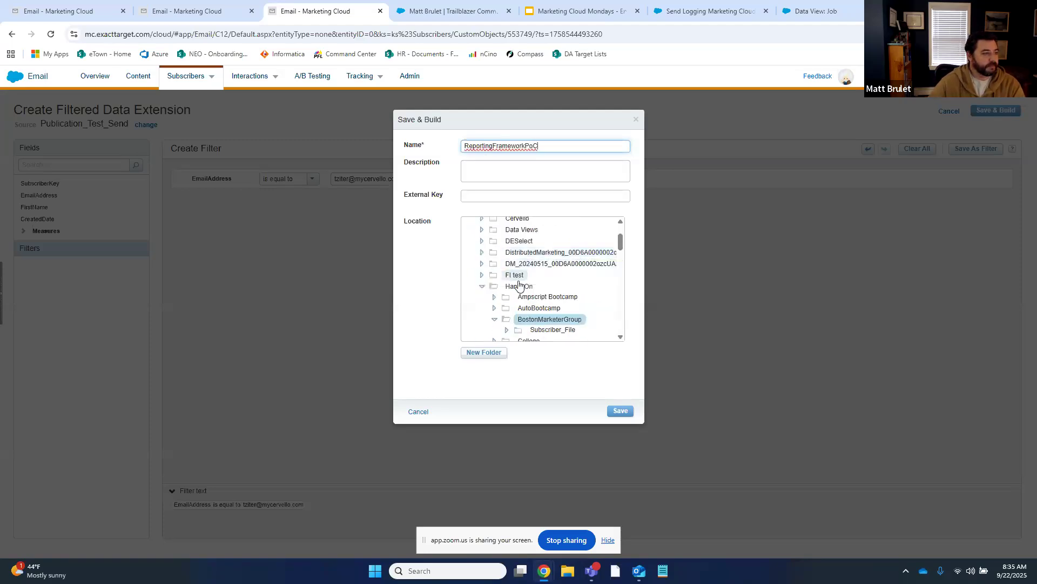
click(621, 413)
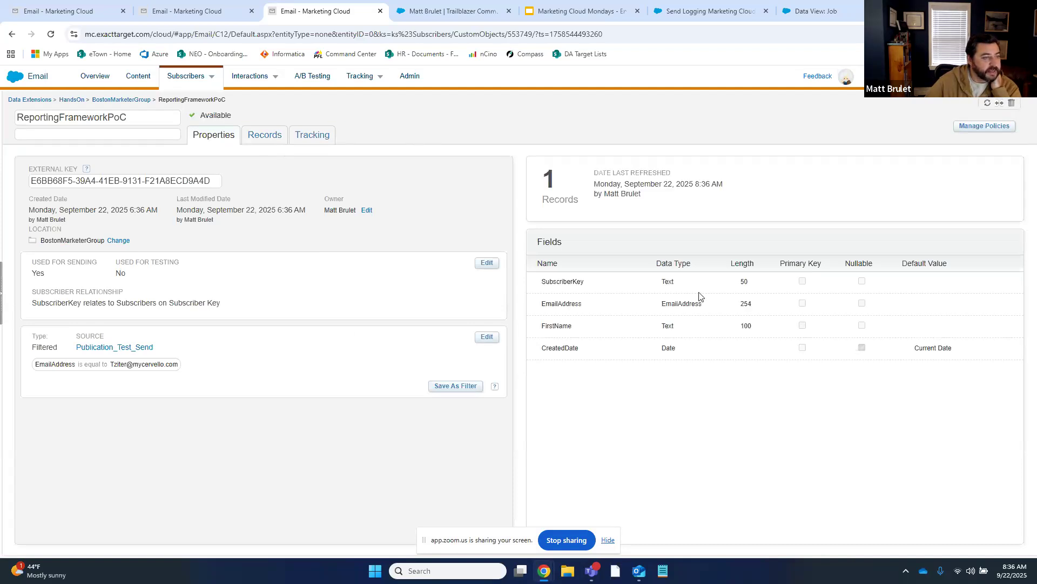
Check ReportingFrameworkPoC's single record, then close that tab and return to the email preview
click(261, 138)
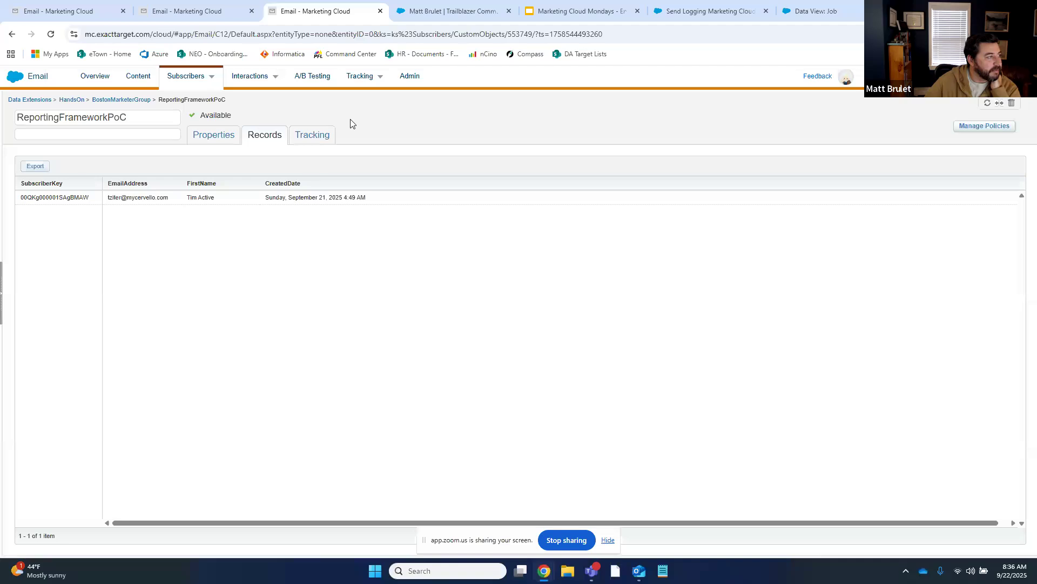
click(127, 100)
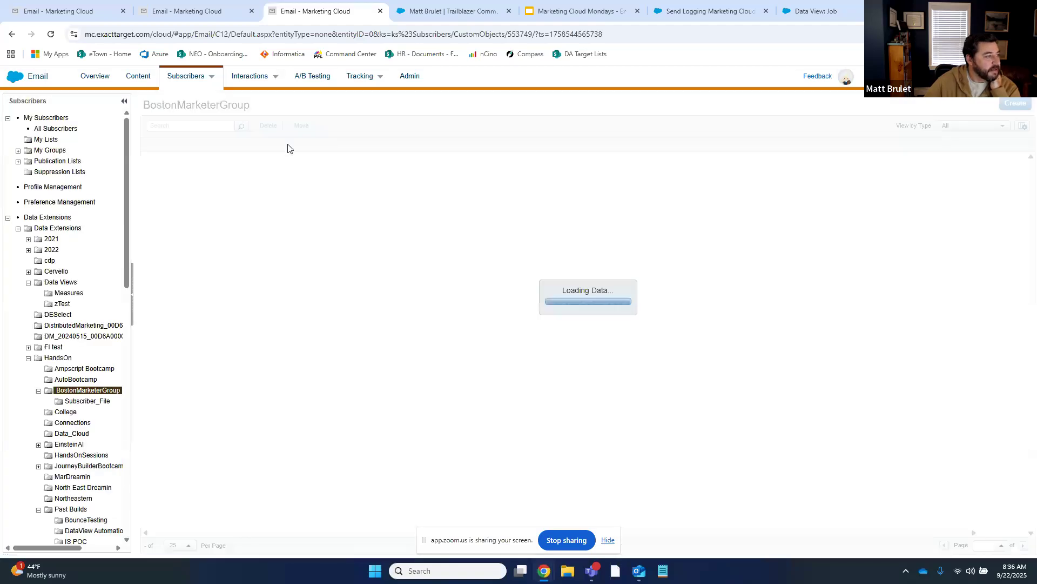
click(188, 6)
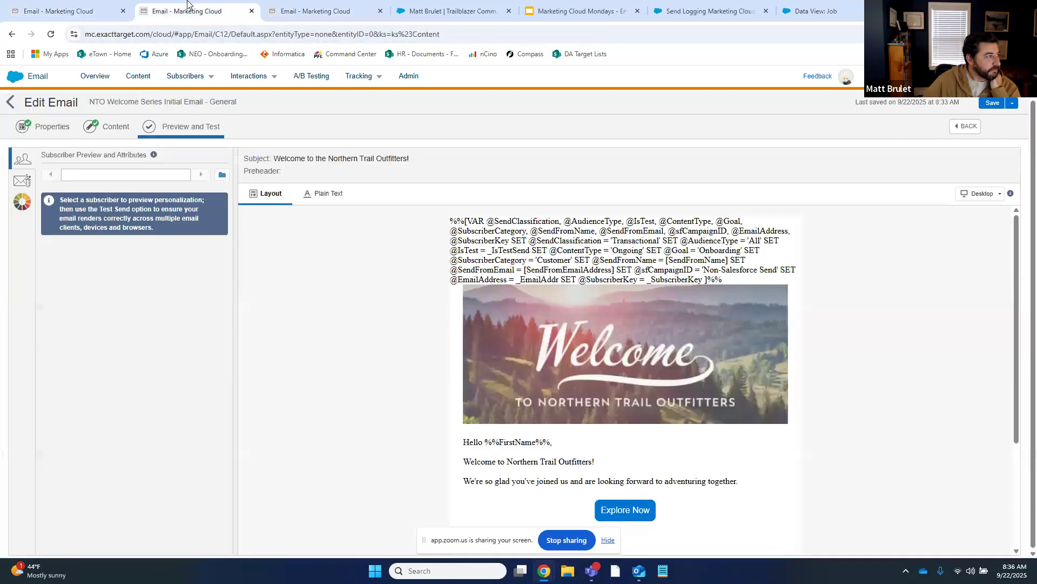
click(123, 11)
Pick ReportingFrameworkPoC from Data Extensions > HandsOn > BostonMarketerGroup as recipient source and select its subscriber
click(222, 175)
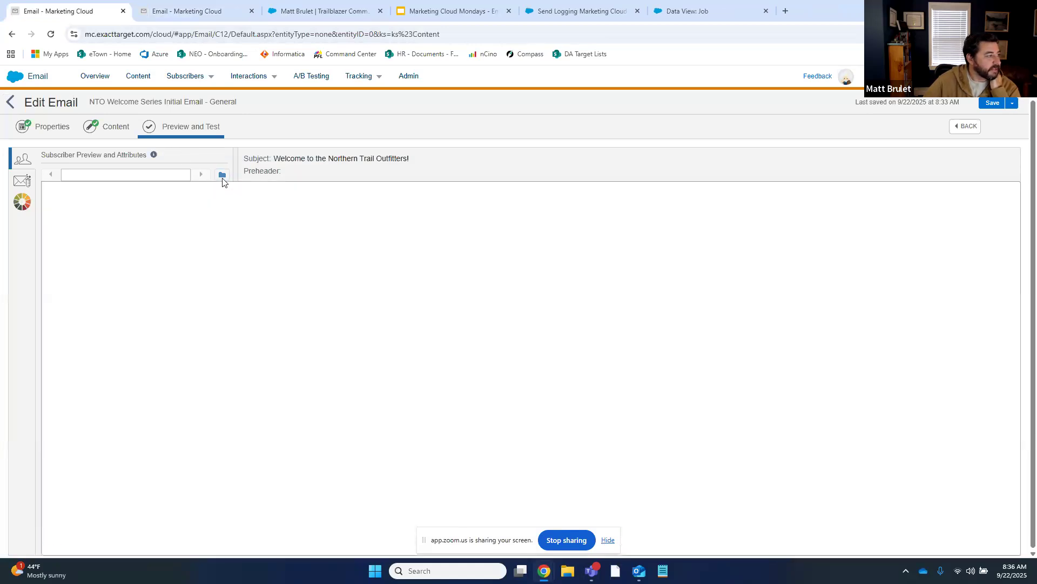
click(81, 257)
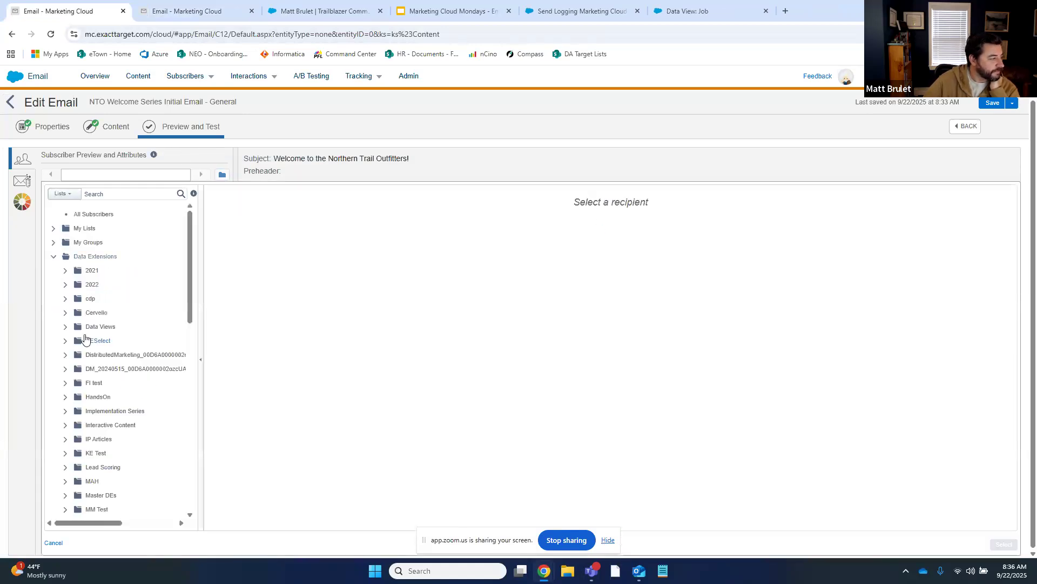
click(99, 399)
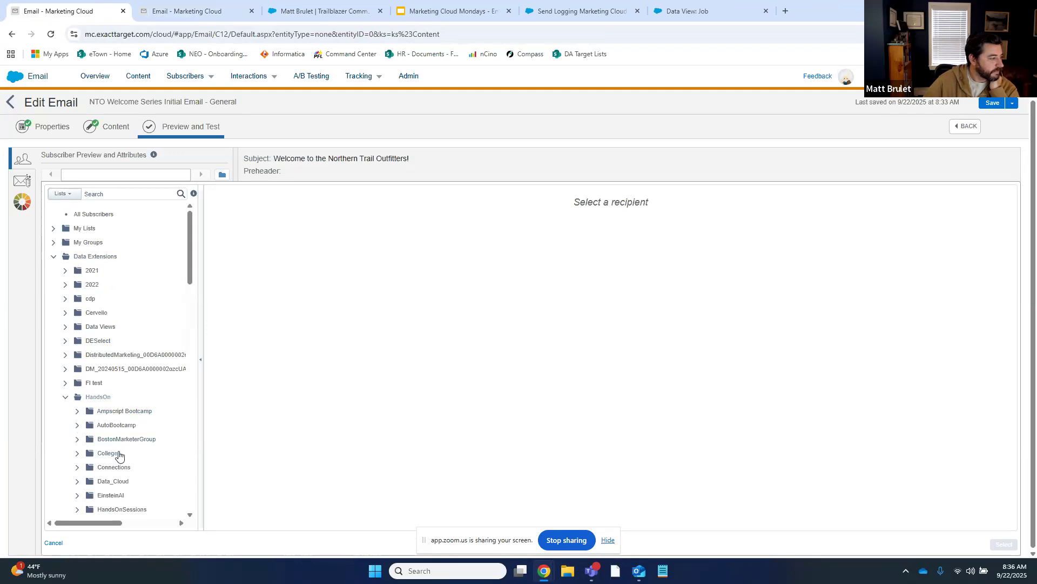
scroll(111, 475, down, 2)
click(121, 385)
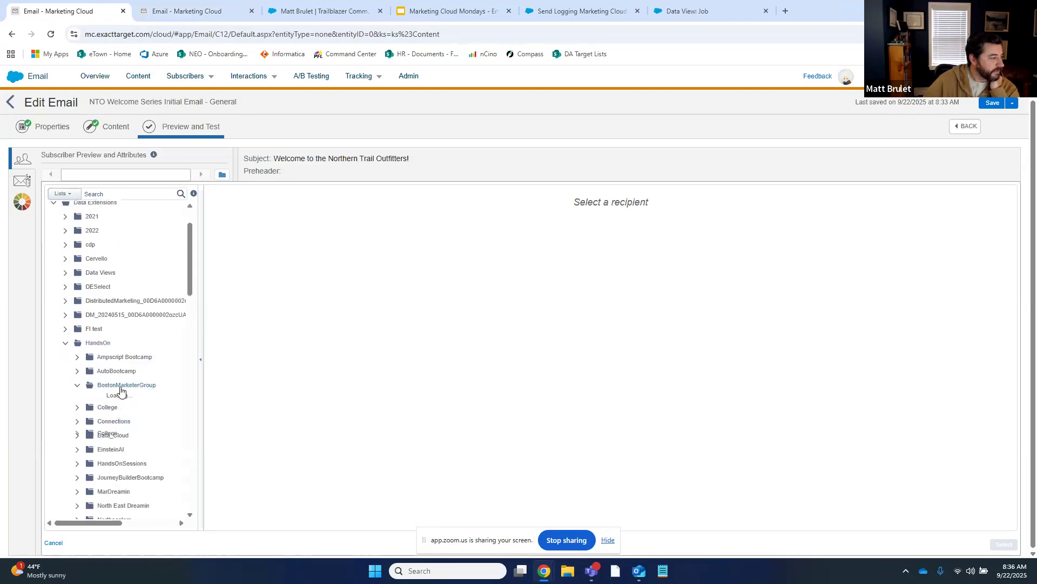
scroll(110, 406, down, 2)
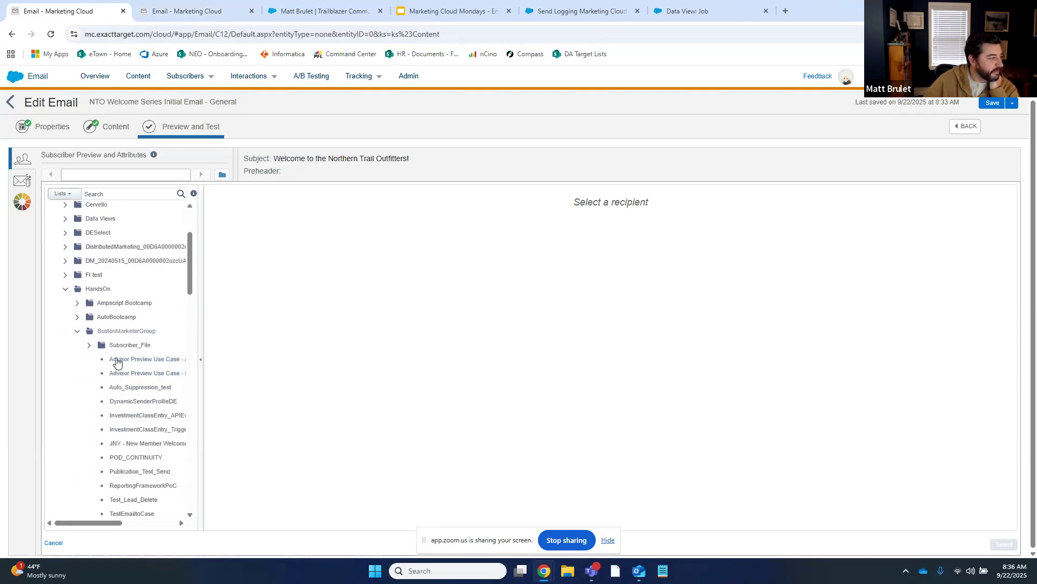
scroll(114, 367, down, 2)
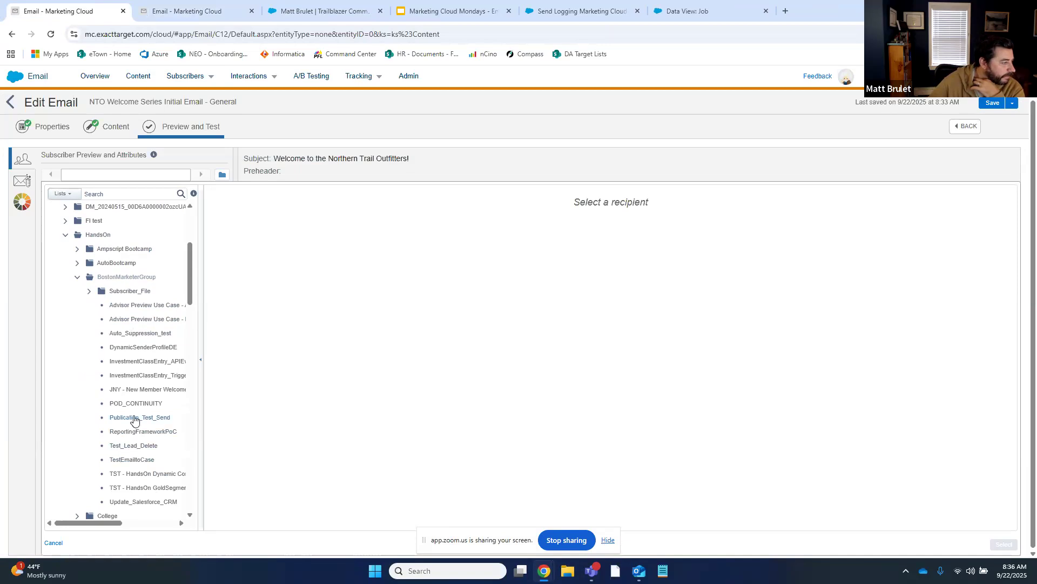
click(143, 431)
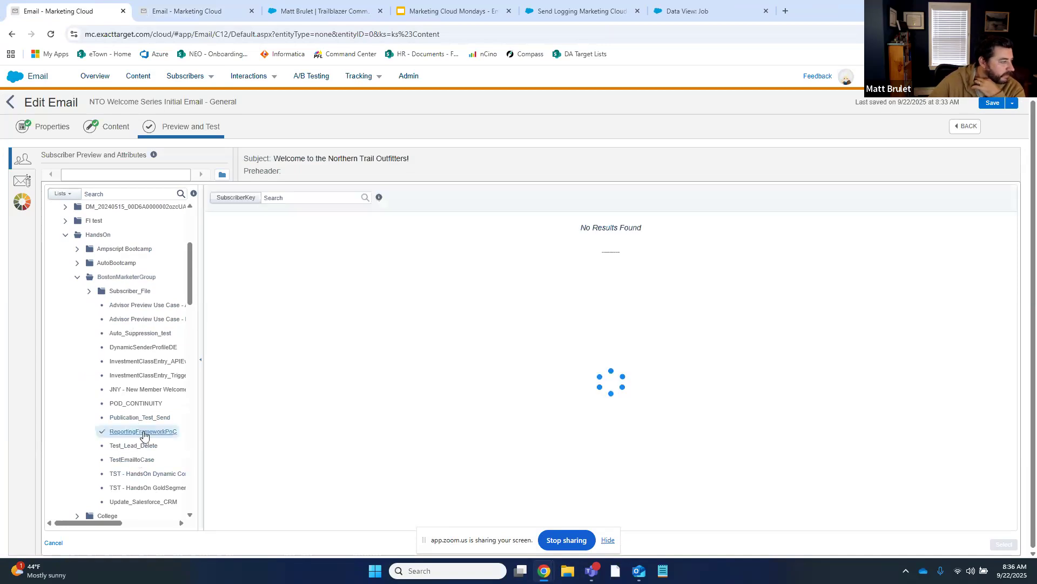
click(484, 238)
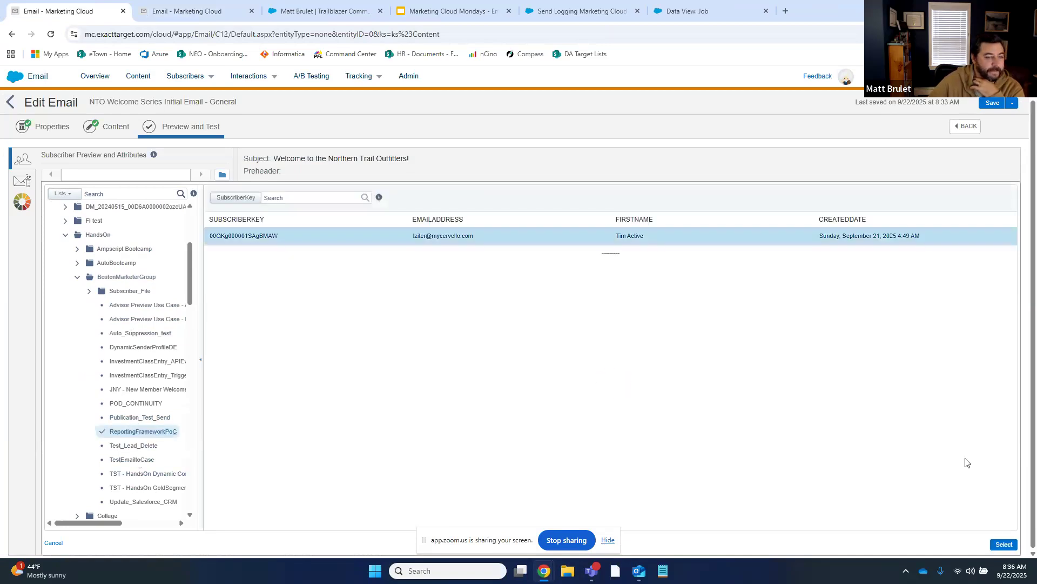
Preview the email for that subscriber, dismiss its errors, and reopen the AMPscript block code
click(1002, 543)
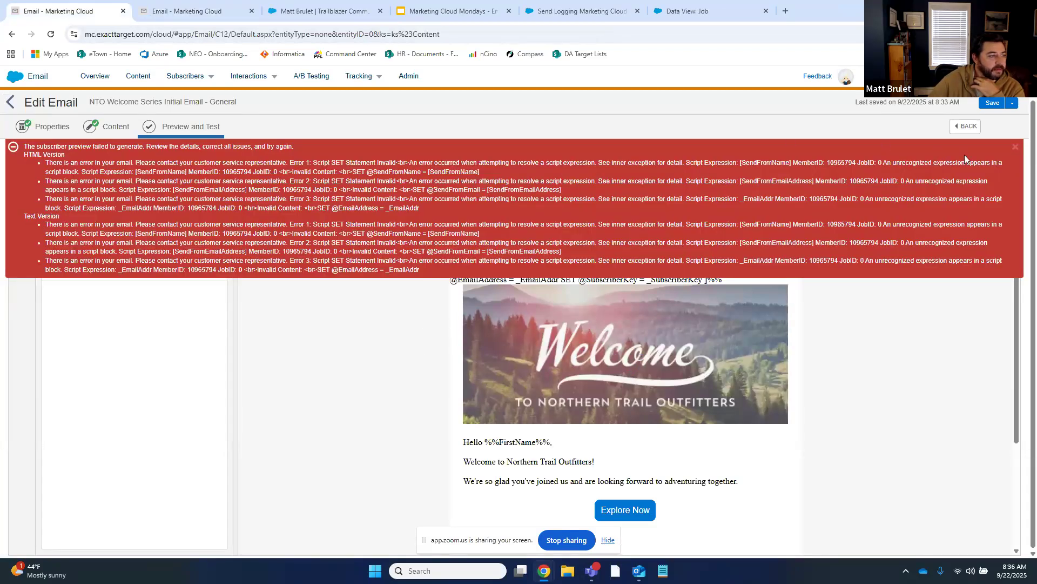
click(1015, 148)
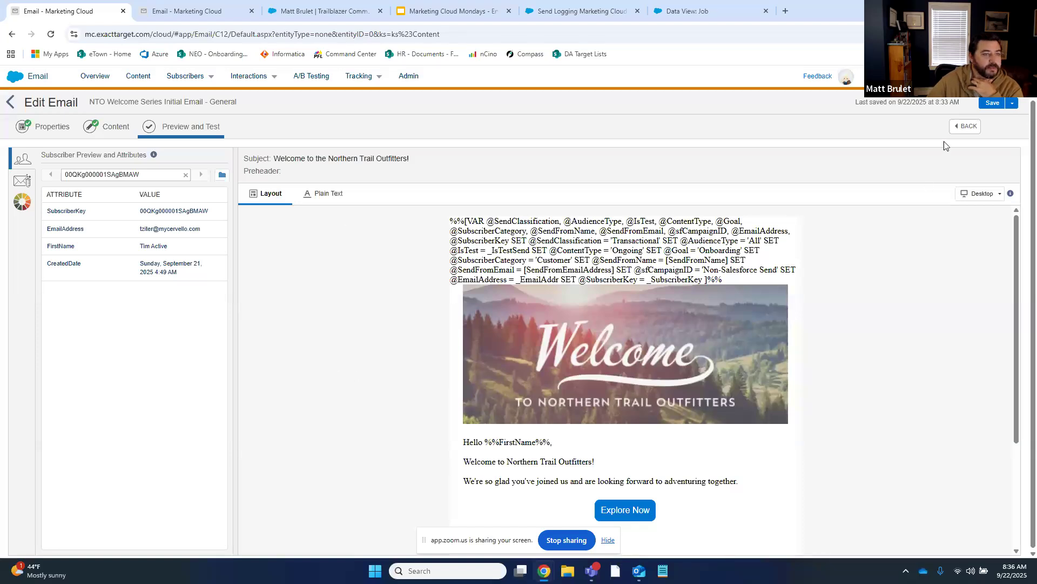
click(965, 126)
click(652, 255)
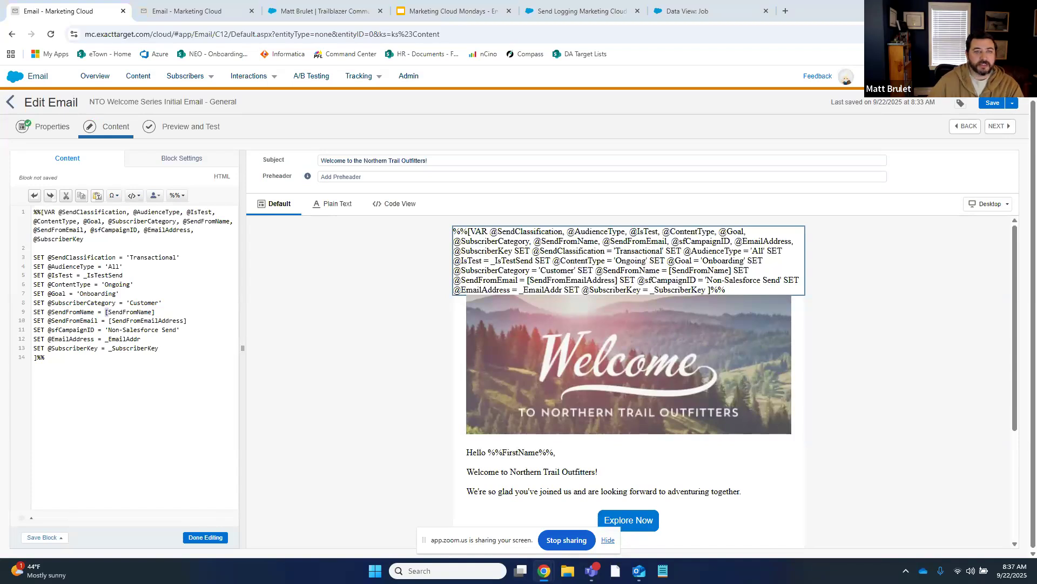
click(785, 11)
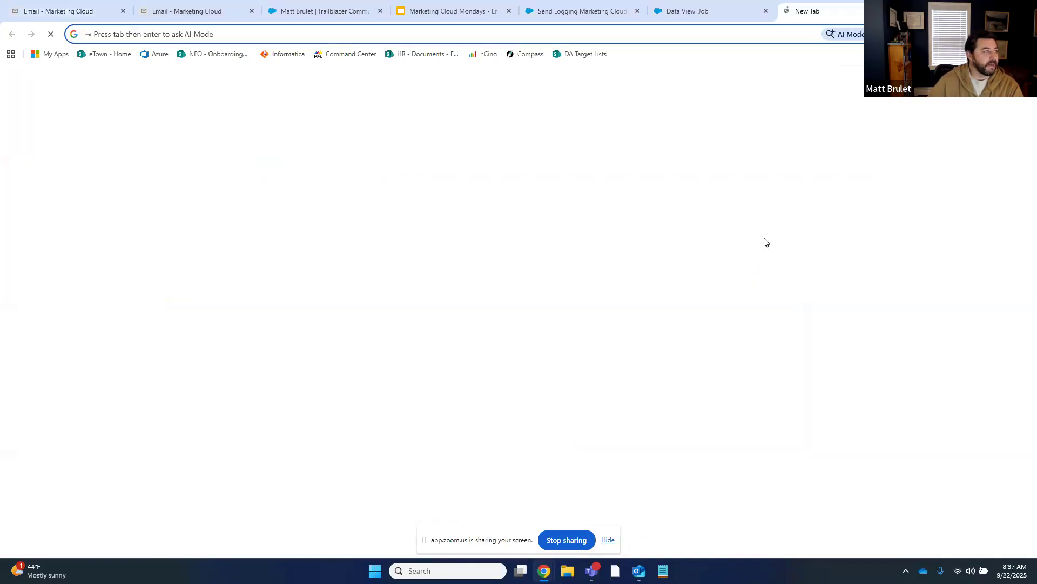
Search 'marketing cloud sender email address system string' and copy replyname from the AMPscript Guide's System Strings page
text(marketing cloud sender email address system string)
key(Return)
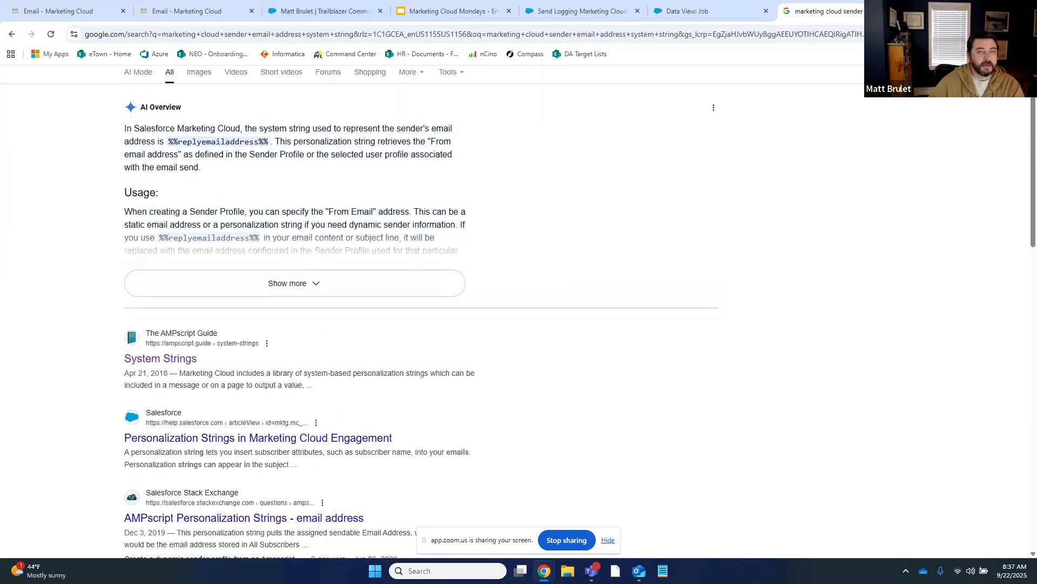
key(ctrl+w)
drag(843, 22, 827, 11)
drag(342, 225, 309, 227)
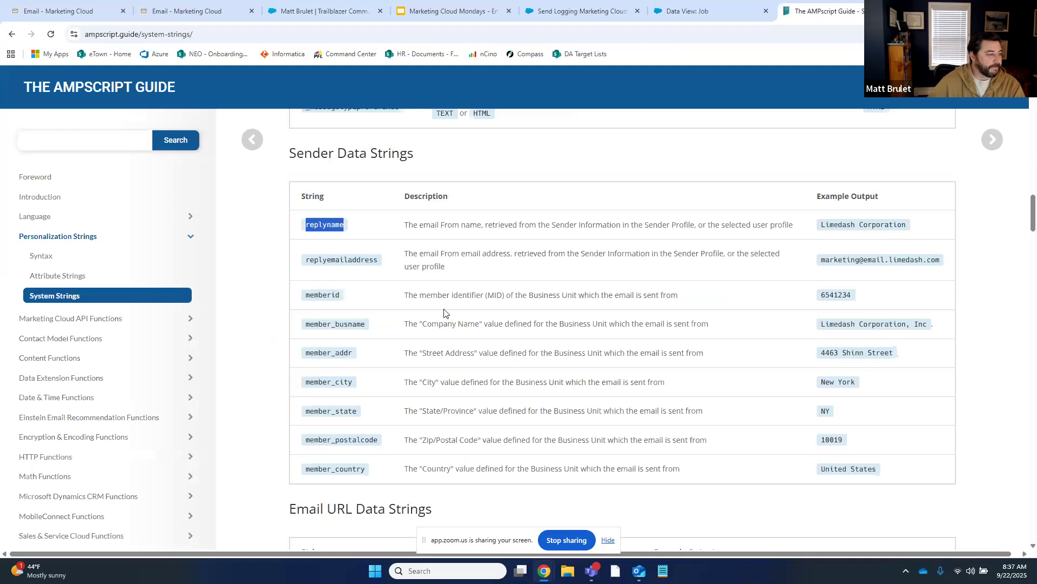
click(73, 11)
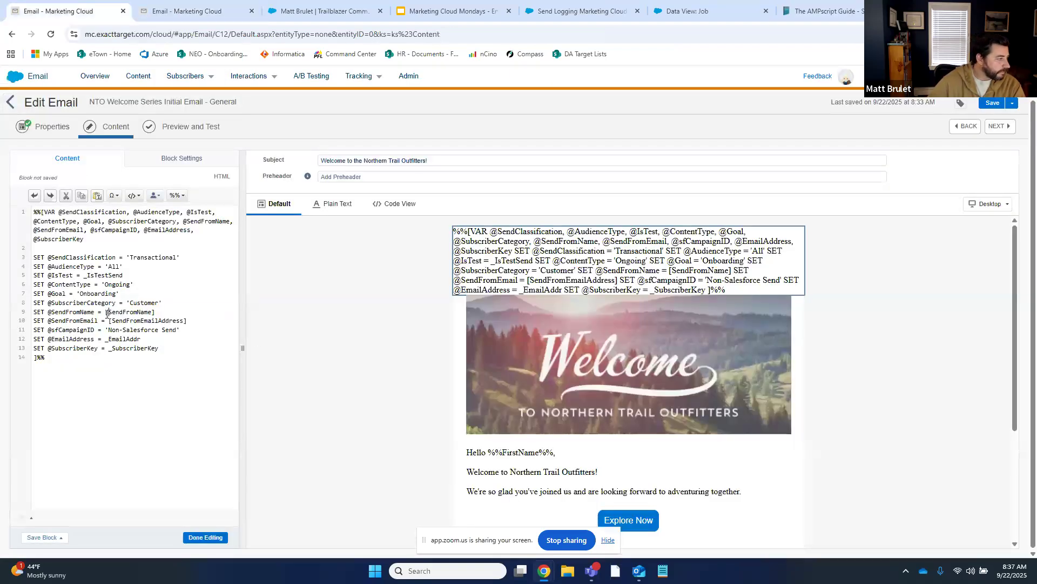
Replace [SendFromName] with replyname on line 9 and [SendFromEmailAddress] with replyemailaddress on line 10
drag(106, 313, 156, 313)
text(replyname)
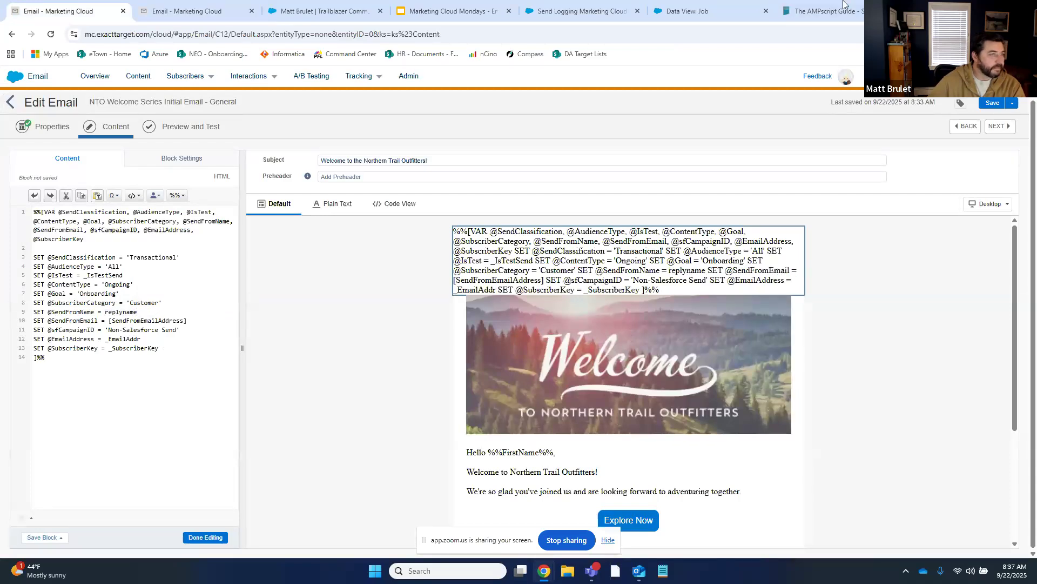
click(830, 5)
drag(379, 261, 304, 260)
key(ctrl+c)
click(208, 4)
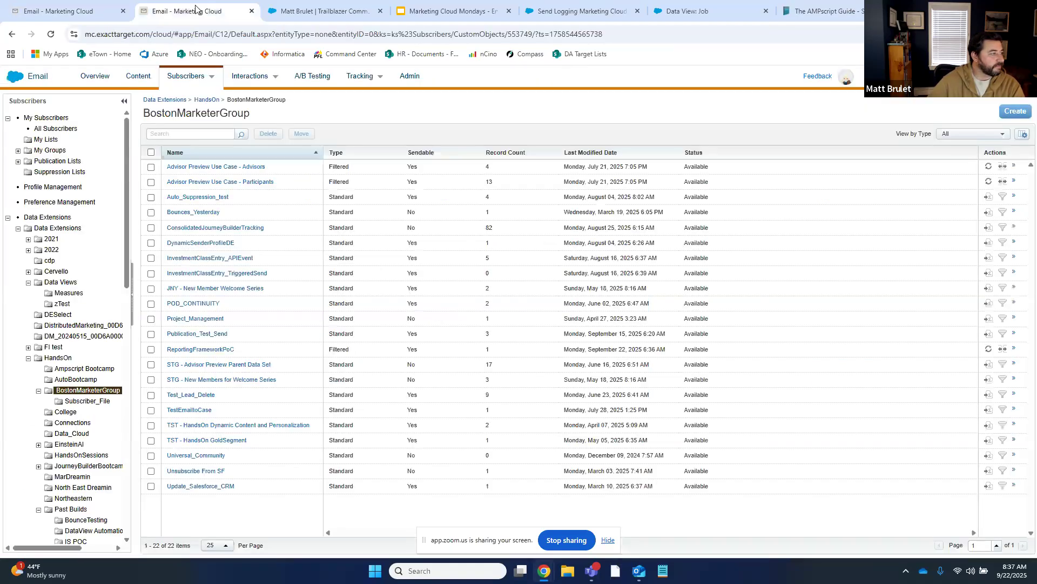
click(81, 9)
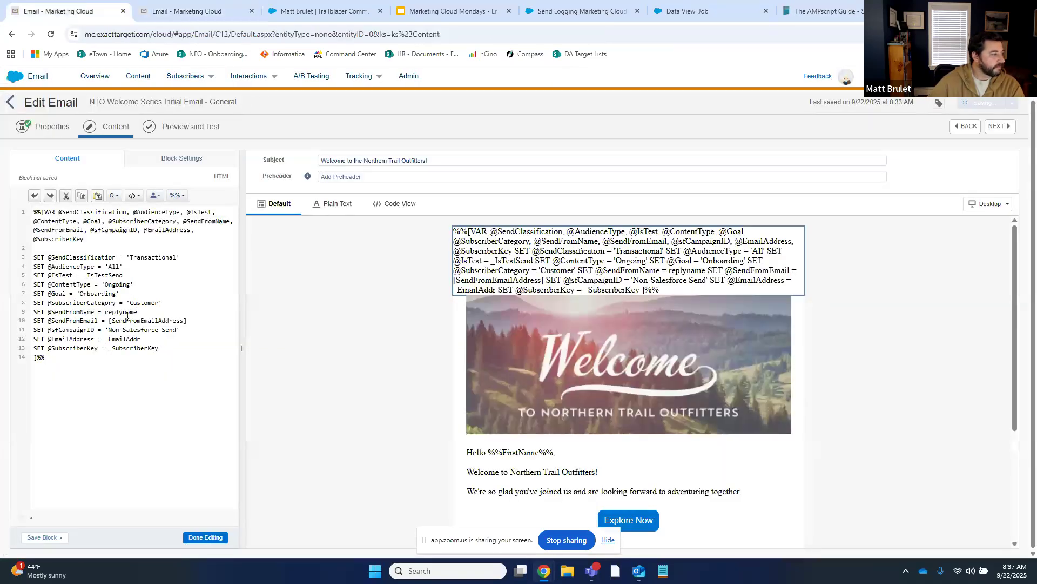
drag(109, 320, 191, 320)
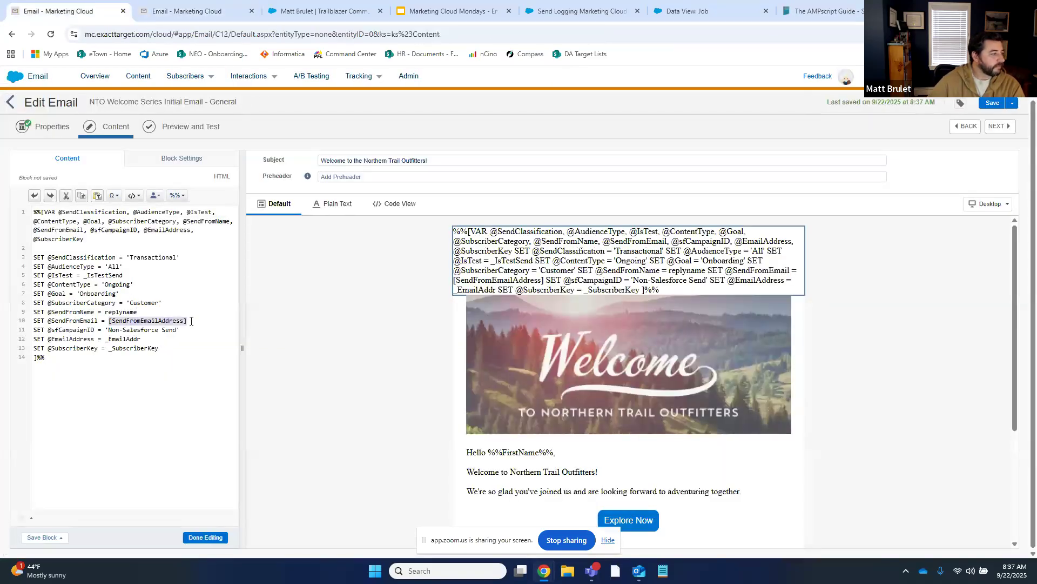
key(ctrl+v)
Finish editing the code block, advance to the preview, and look up emailaddr in the AMPscript Guide
click(204, 537)
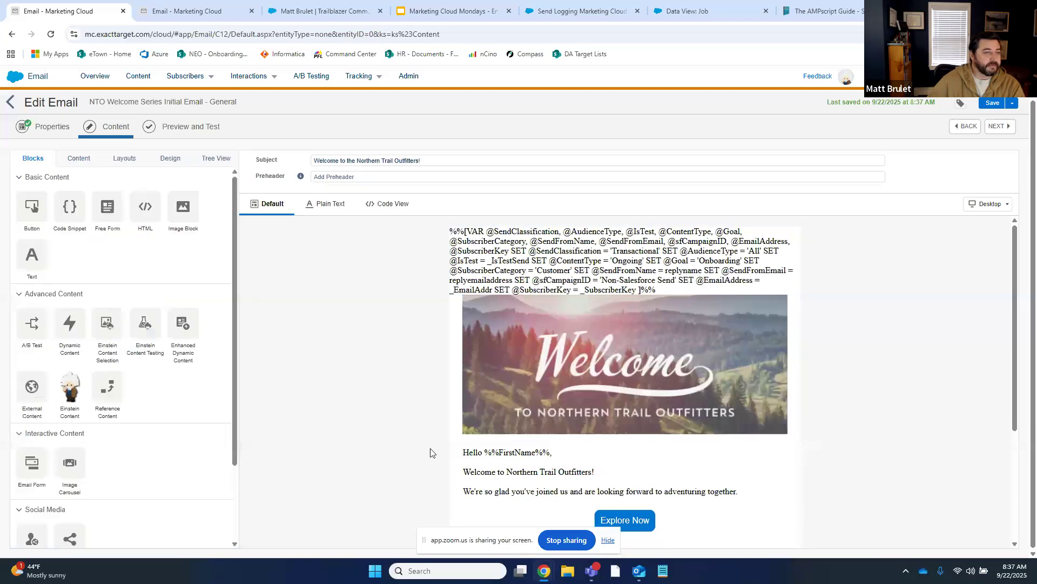
click(1000, 127)
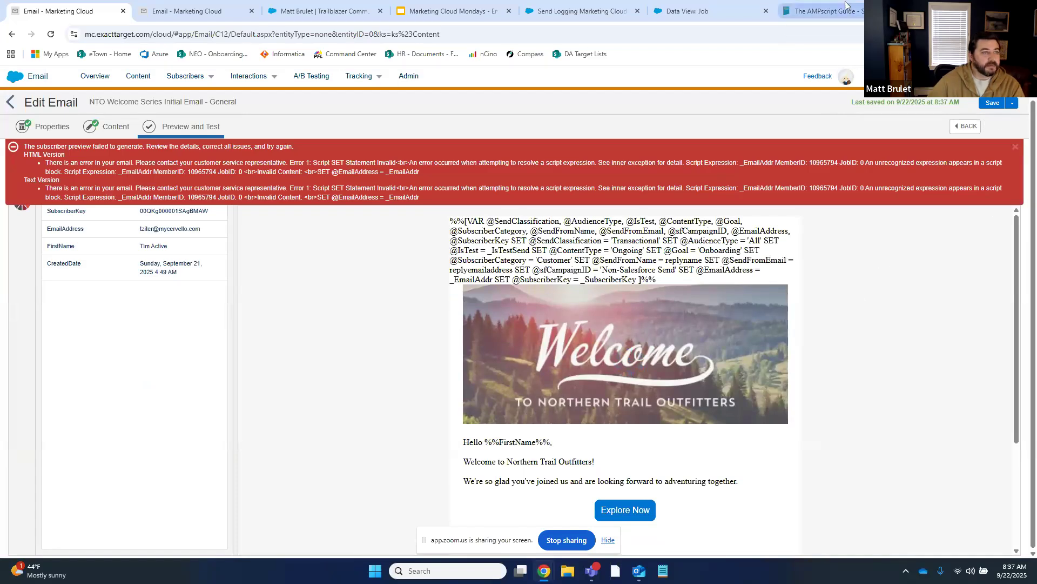
click(821, 11)
scroll(493, 340, up, 6)
Dismiss the remaining preview error and return to the email's content step
scroll(493, 339, up, 1)
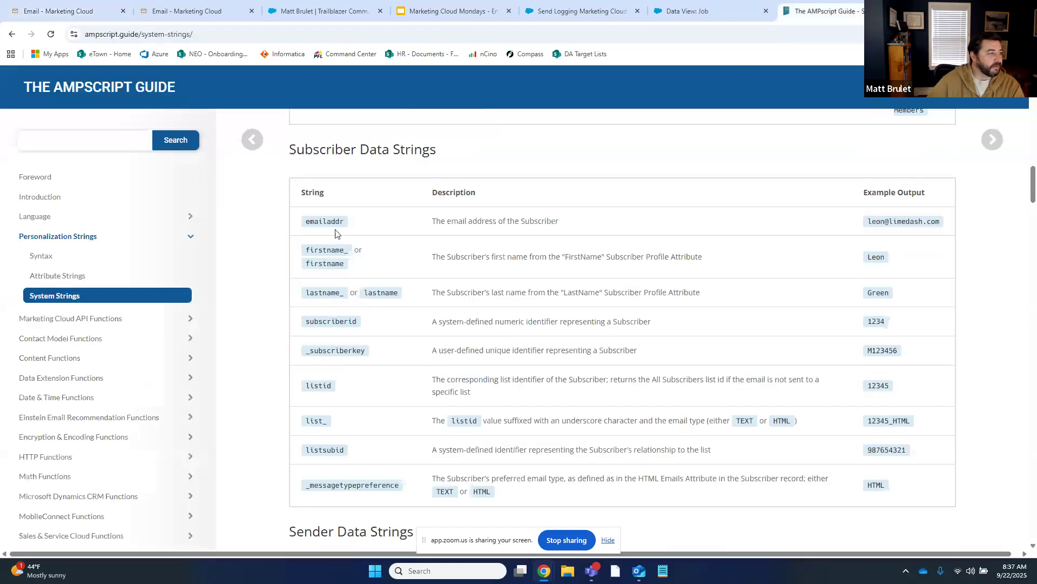
drag(347, 224, 302, 226)
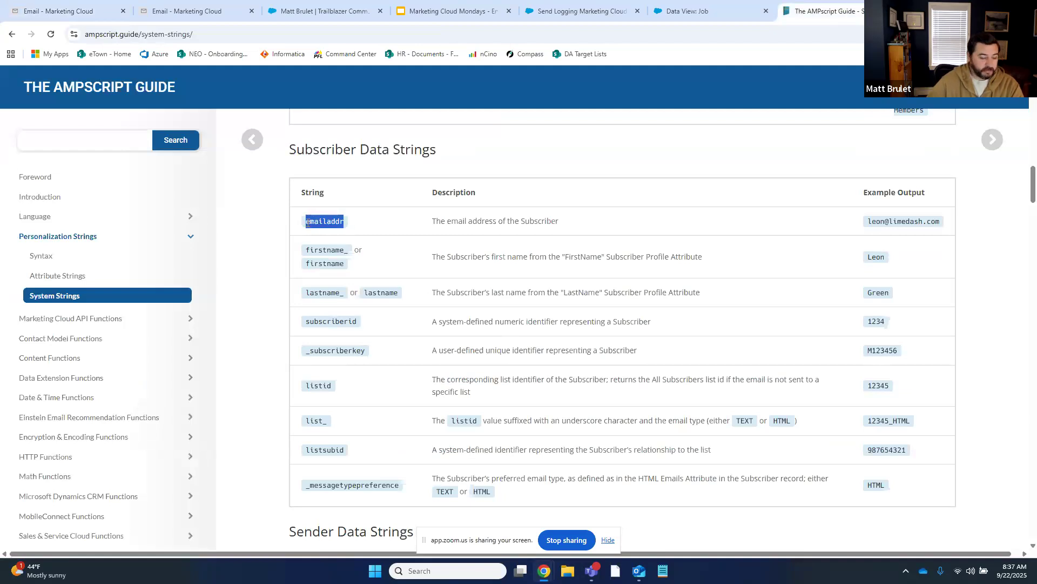
click(162, 6)
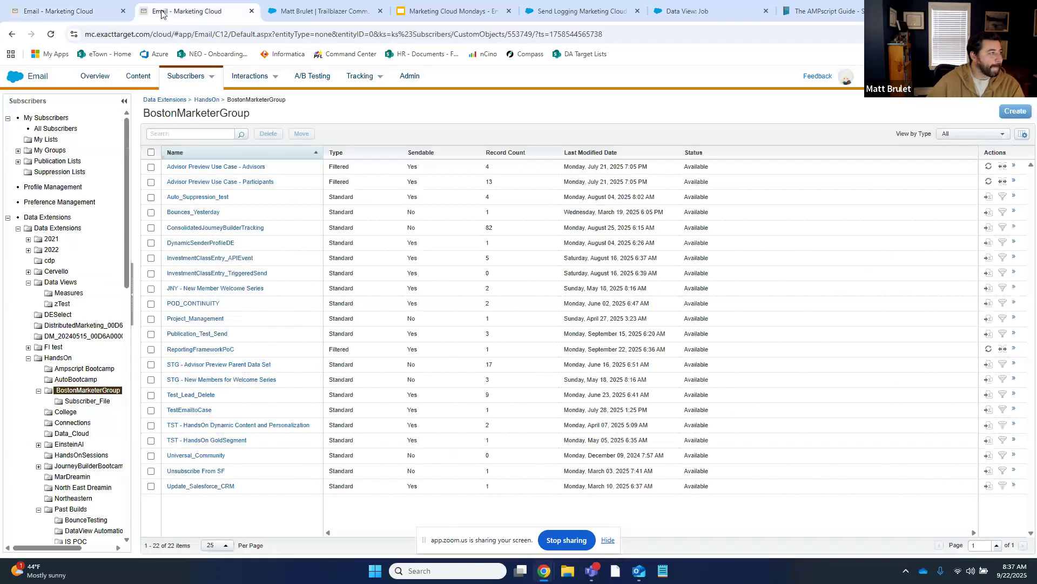
click(87, 11)
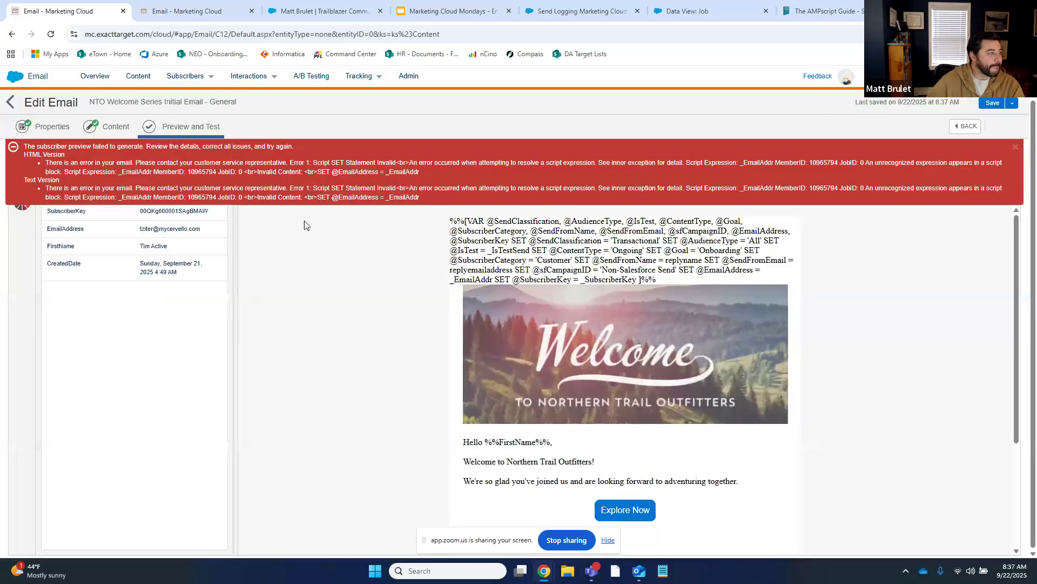
click(1016, 146)
click(959, 128)
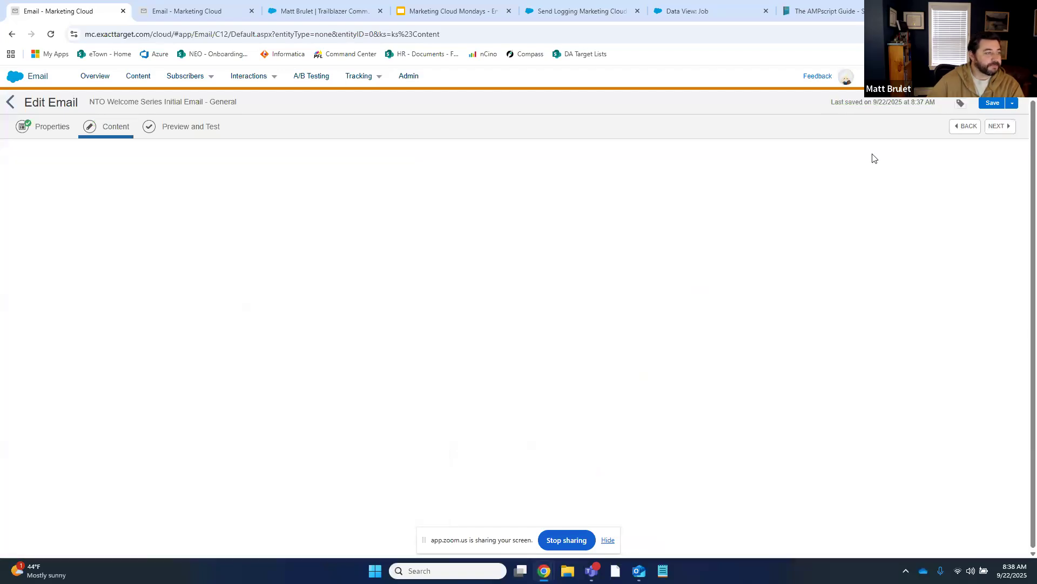
In the AMPscript block, change _EmailAddr to EmailAddr on line 12 and save the code
click(491, 254)
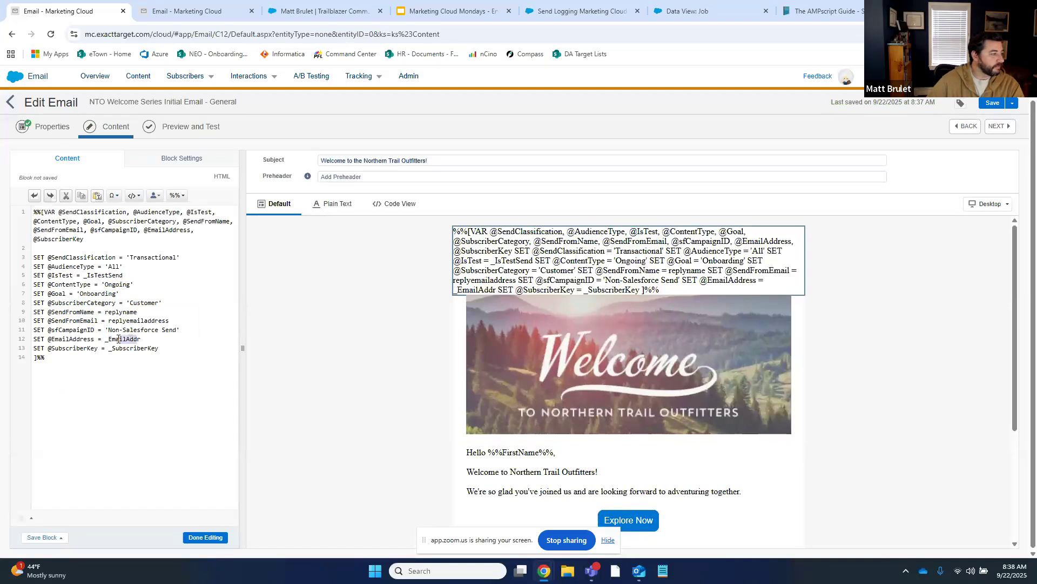
click(108, 338)
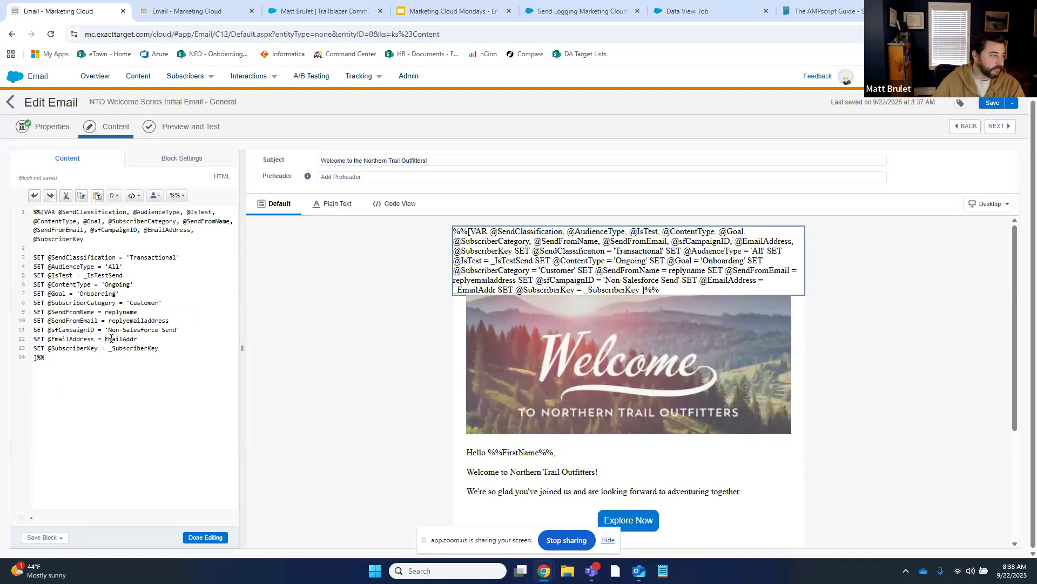
key(BackSpace)
click(205, 537)
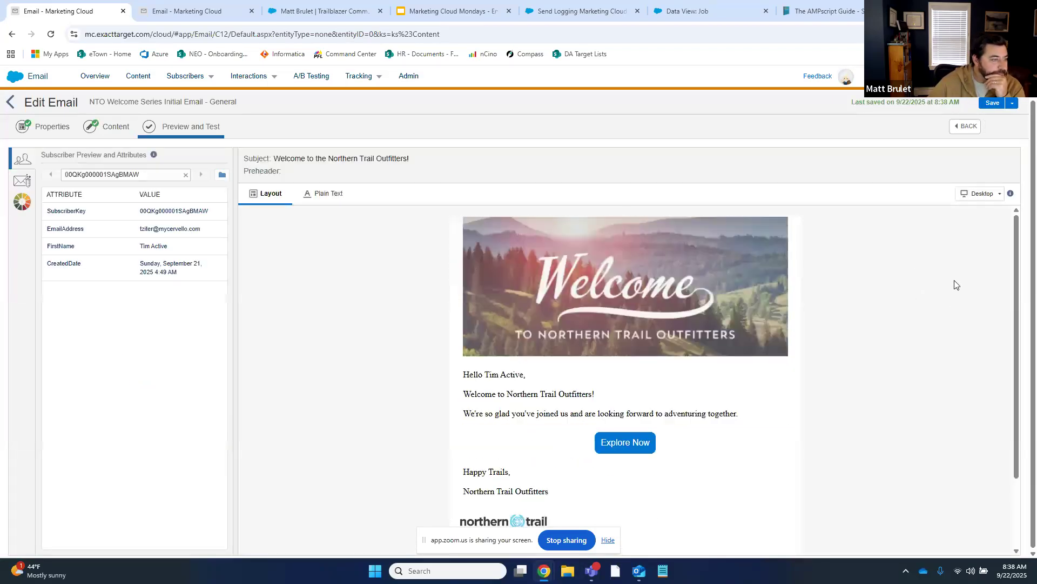
In Test Send options, set the sender profile to Cervello - Next
scroll(586, 378, down, 2)
scroll(516, 363, up, 2)
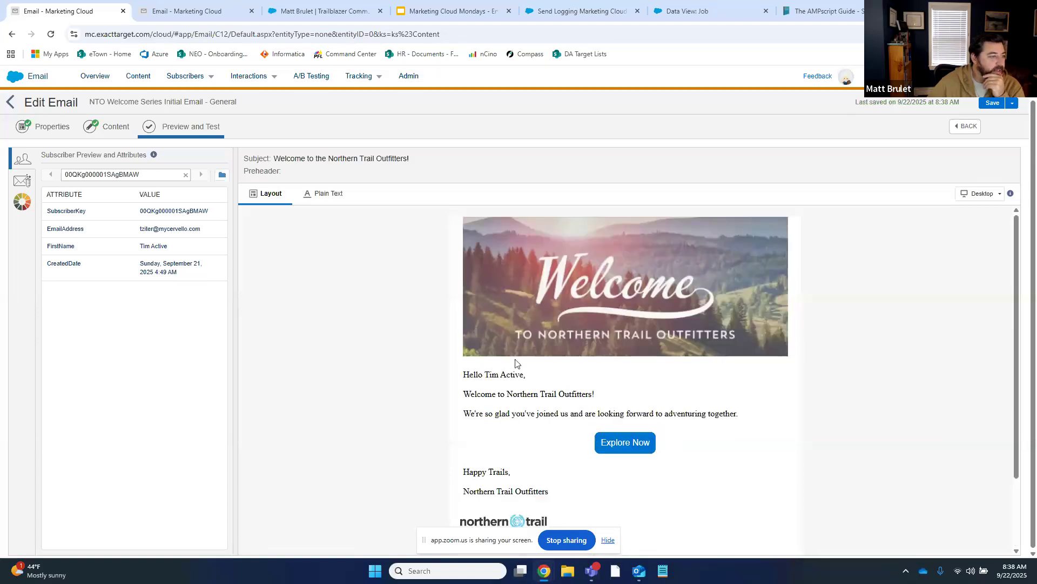
click(21, 180)
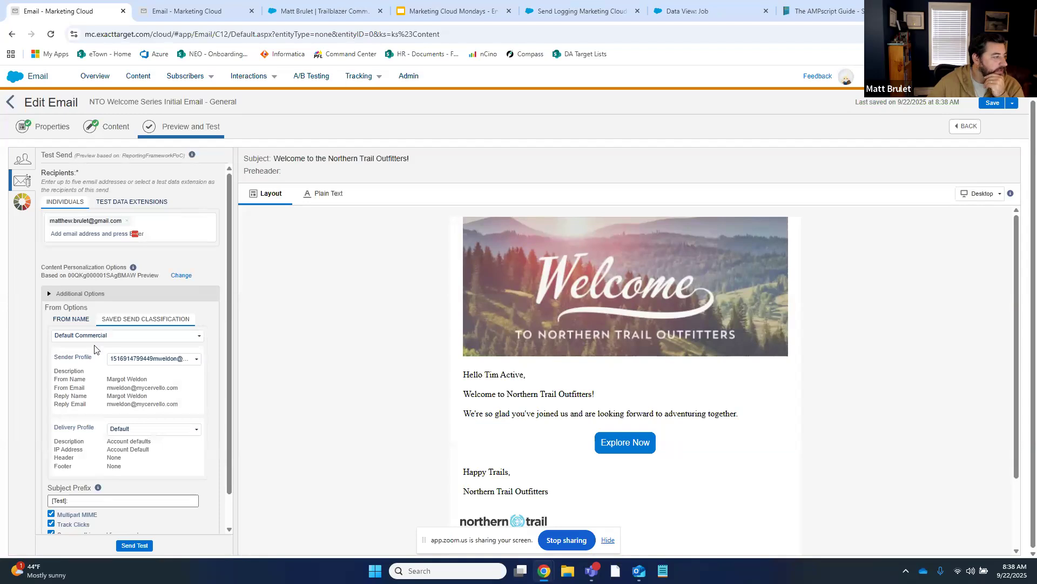
click(138, 359)
scroll(135, 410, down, 5)
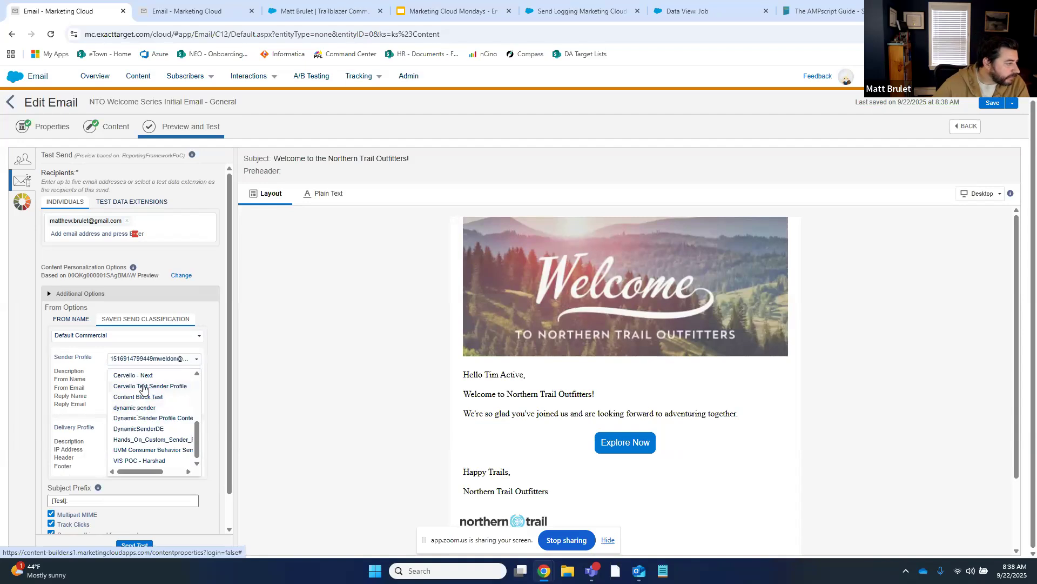
click(137, 386)
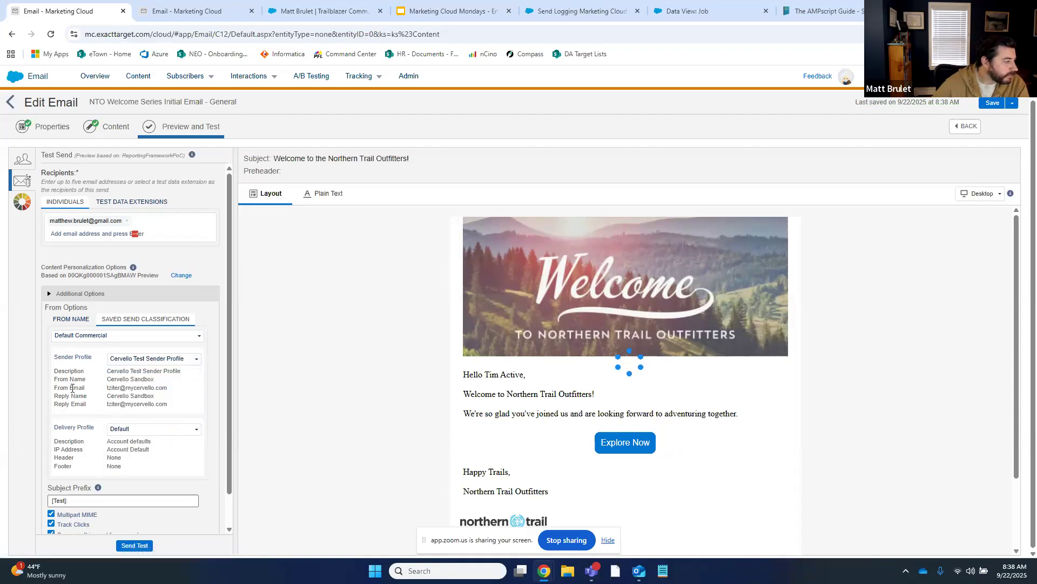
click(120, 359)
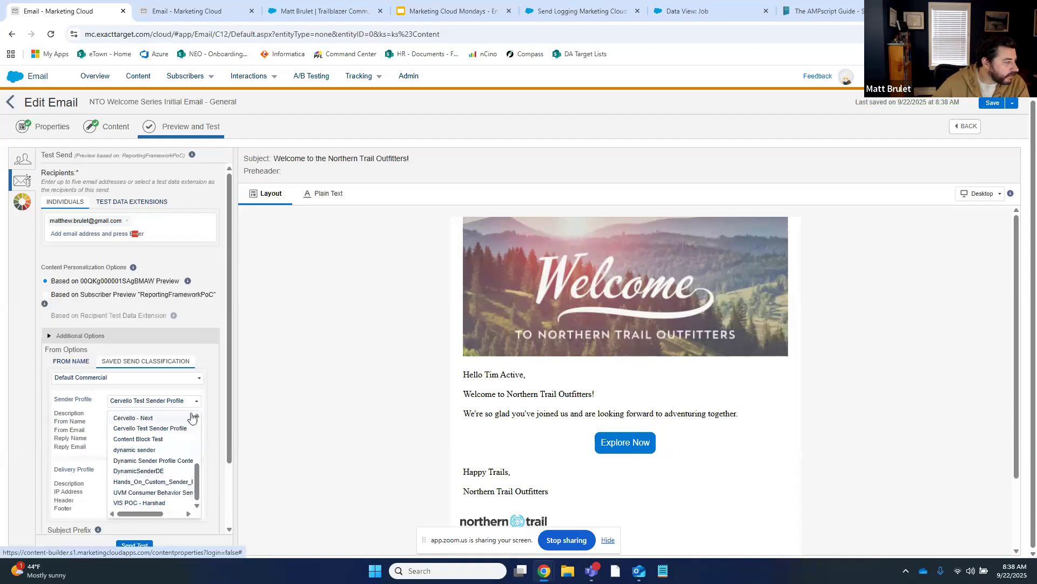
click(198, 415)
click(197, 415)
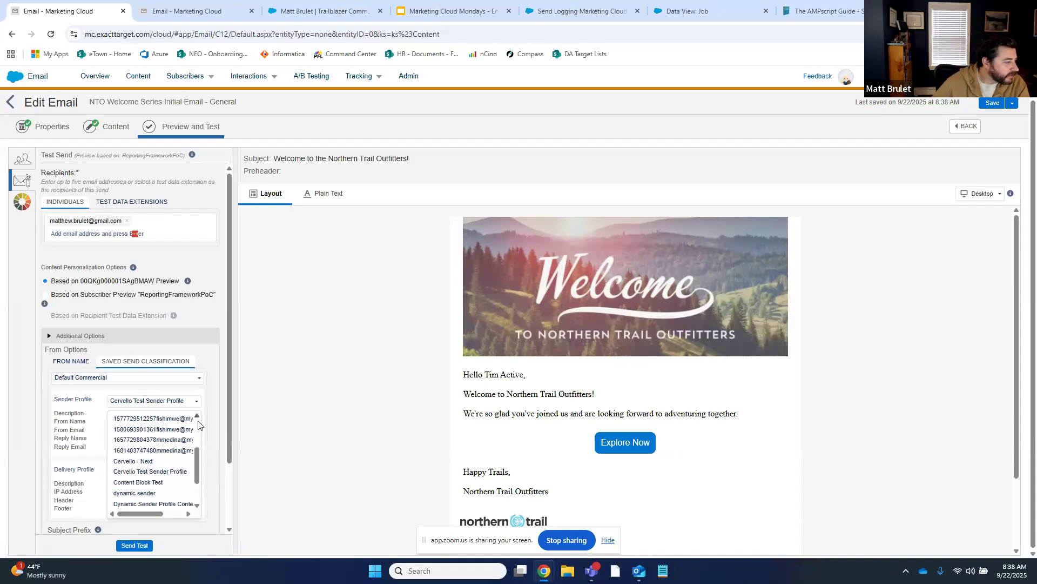
mouse_move(197, 468)
mouse_down()
mouse_move(193, 489)
mouse_move(187, 424)
mouse_move(194, 484)
mouse_up()
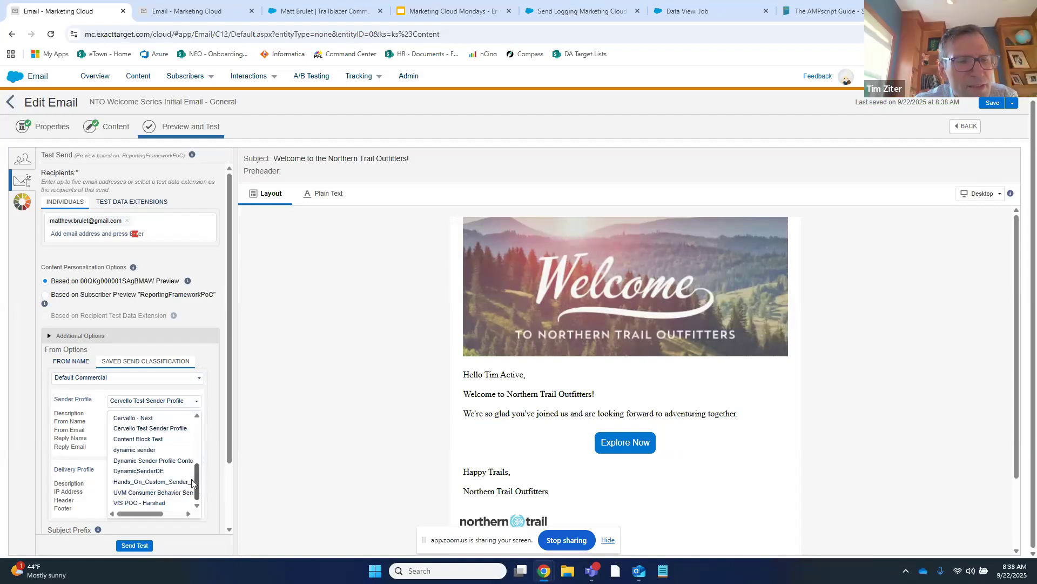
click(153, 424)
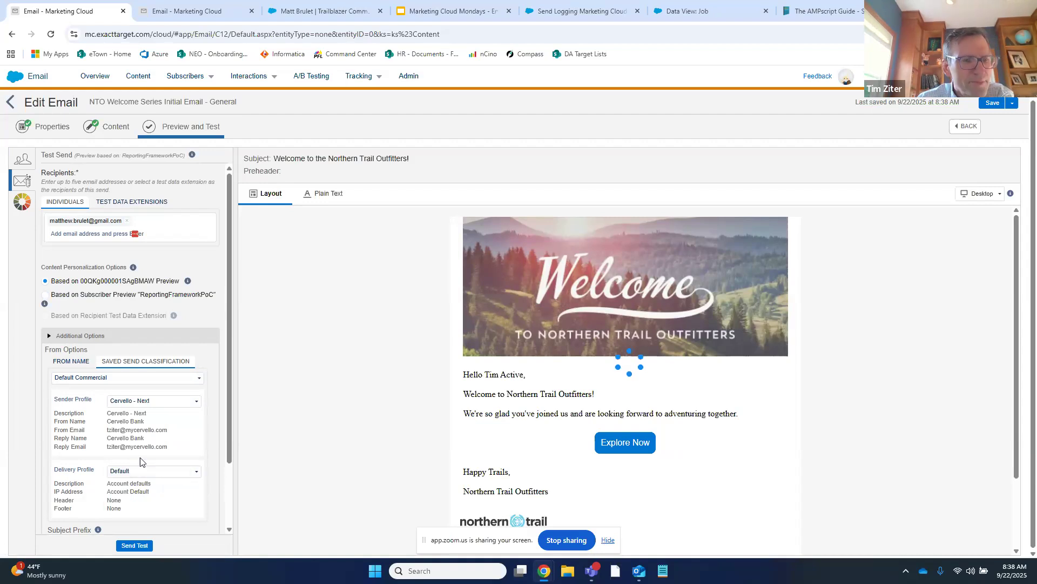
scroll(83, 420, down, 3)
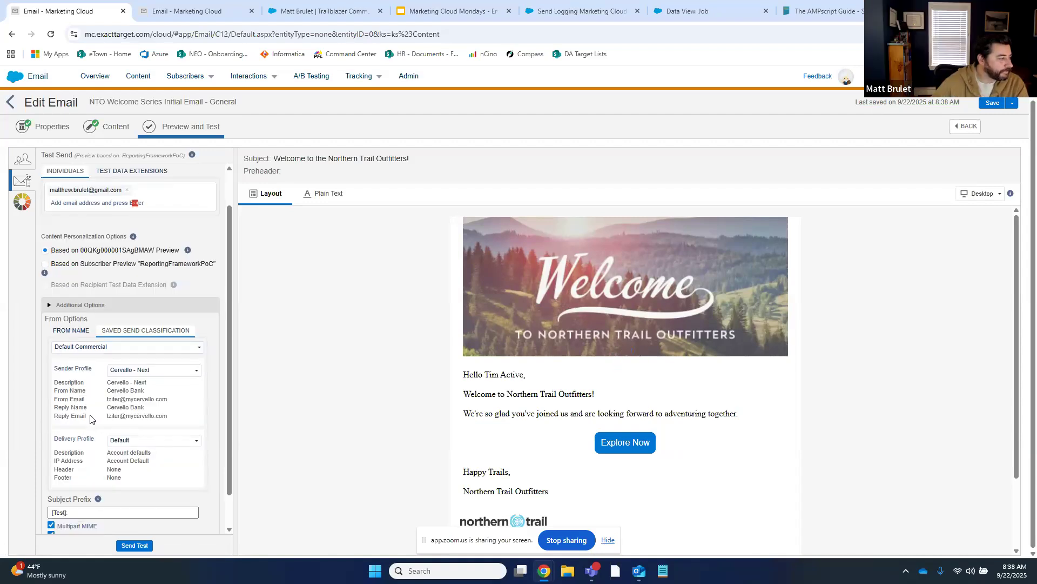
Set the test subject prefix to [Test ReportingFramework]
click(65, 466)
text([Test)
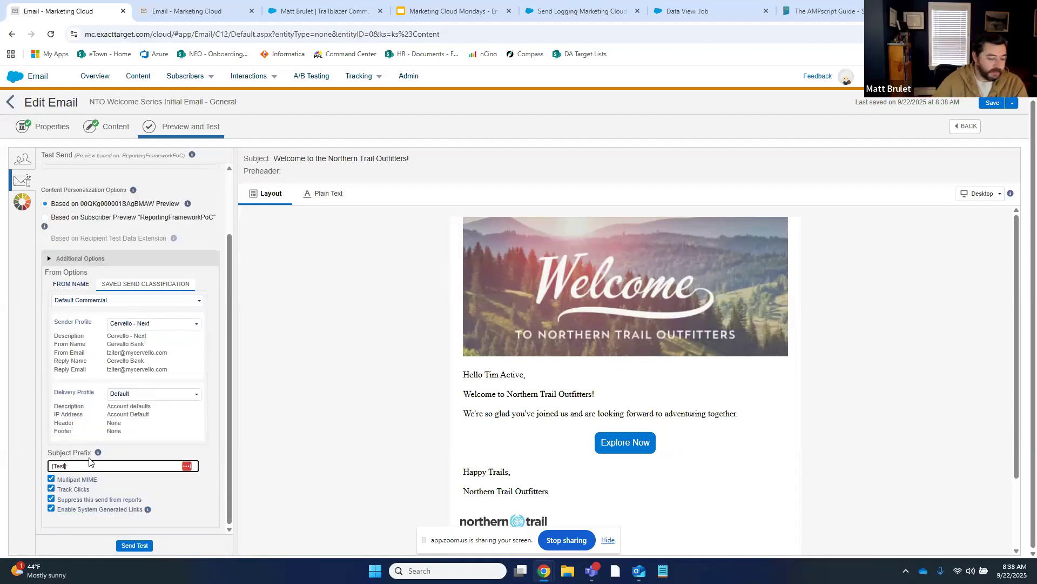
text( ReportingFramework]:)
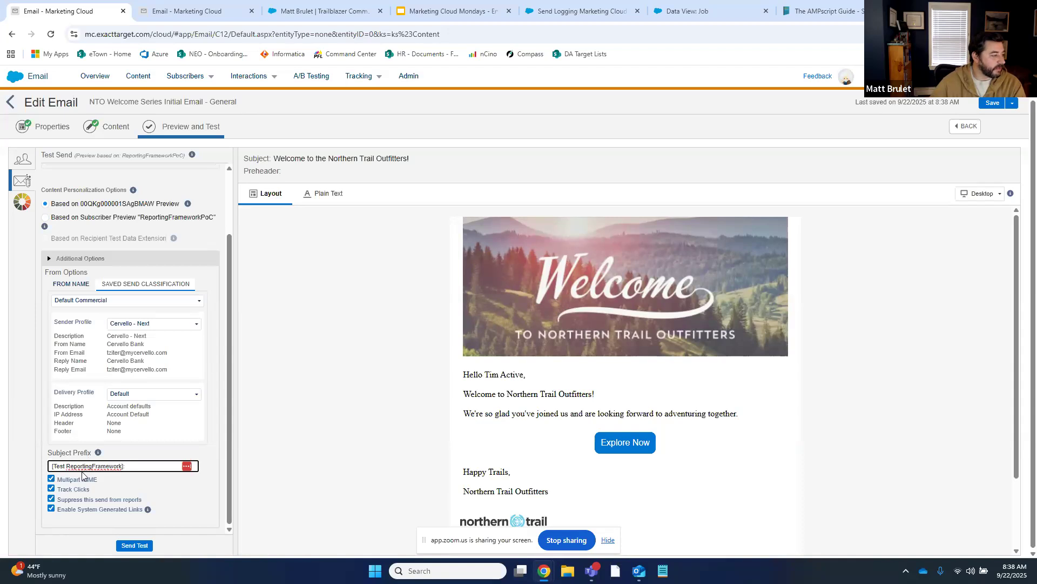
scroll(100, 426, up, 2)
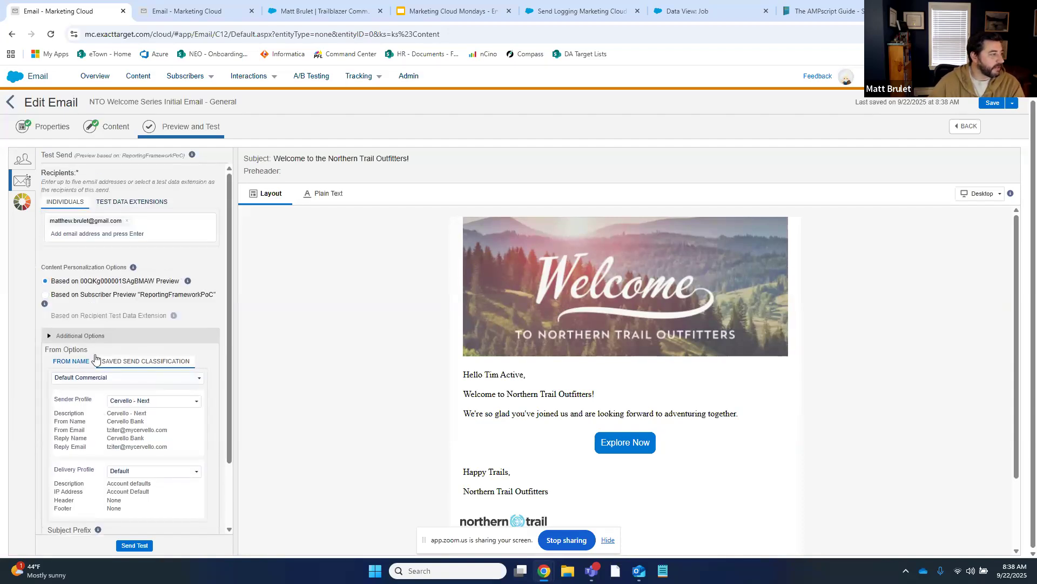
Replace the existing test recipients with a single recipient address
click(127, 221)
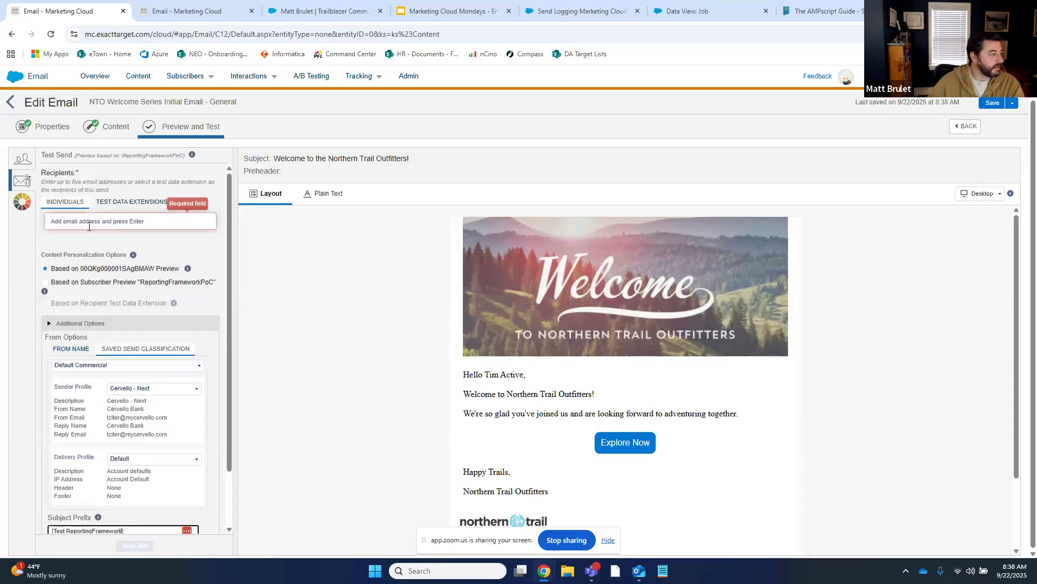
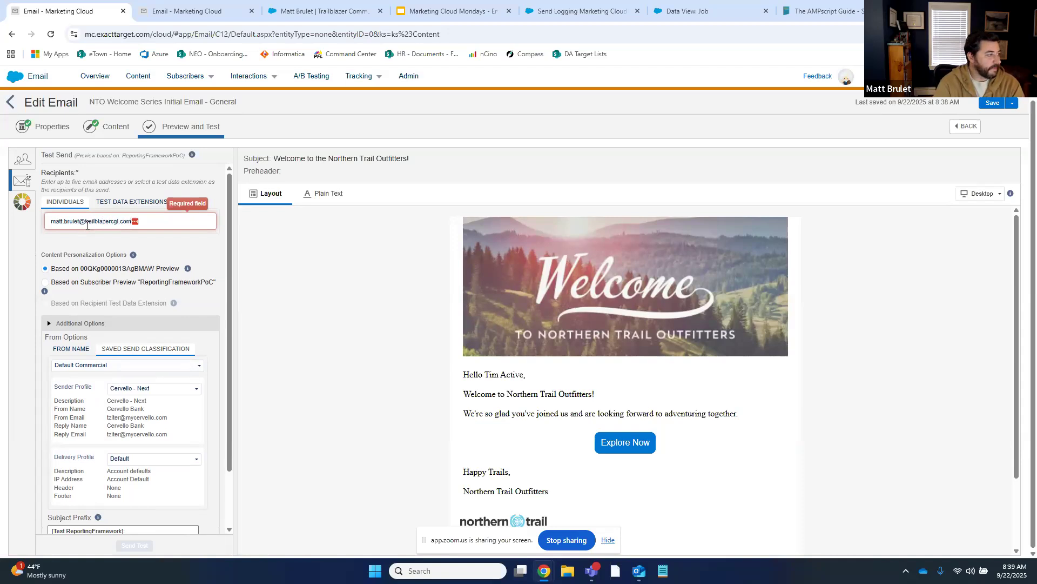
key(Return)
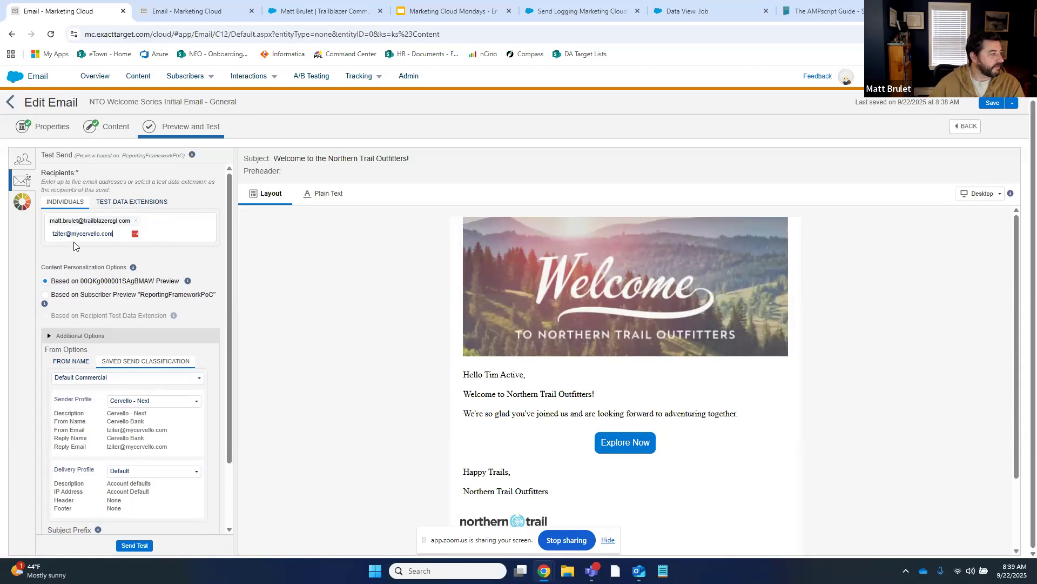
key(Return)
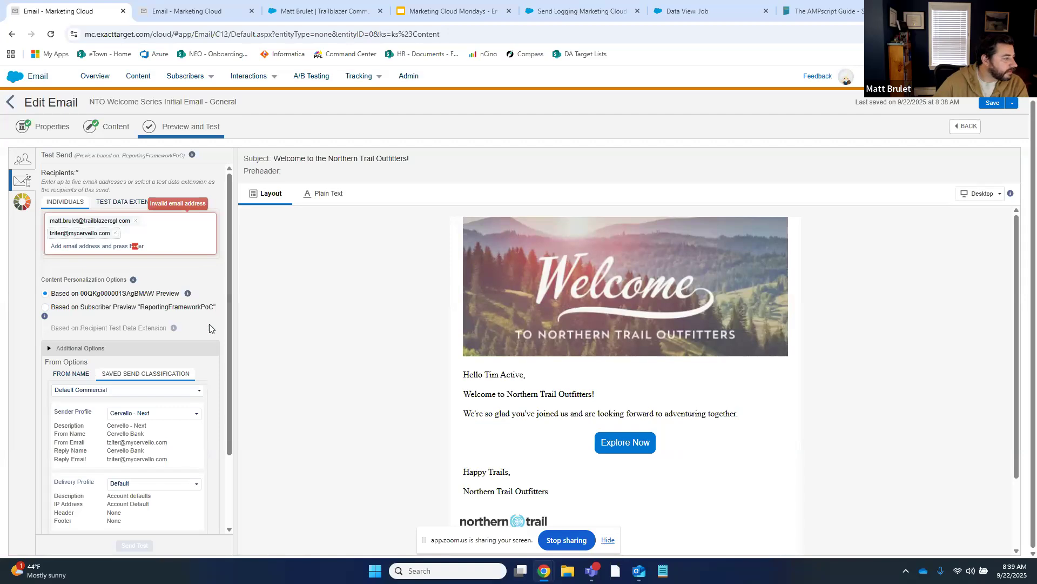
scroll(206, 332, down, 1)
drag(167, 389, 104, 395)
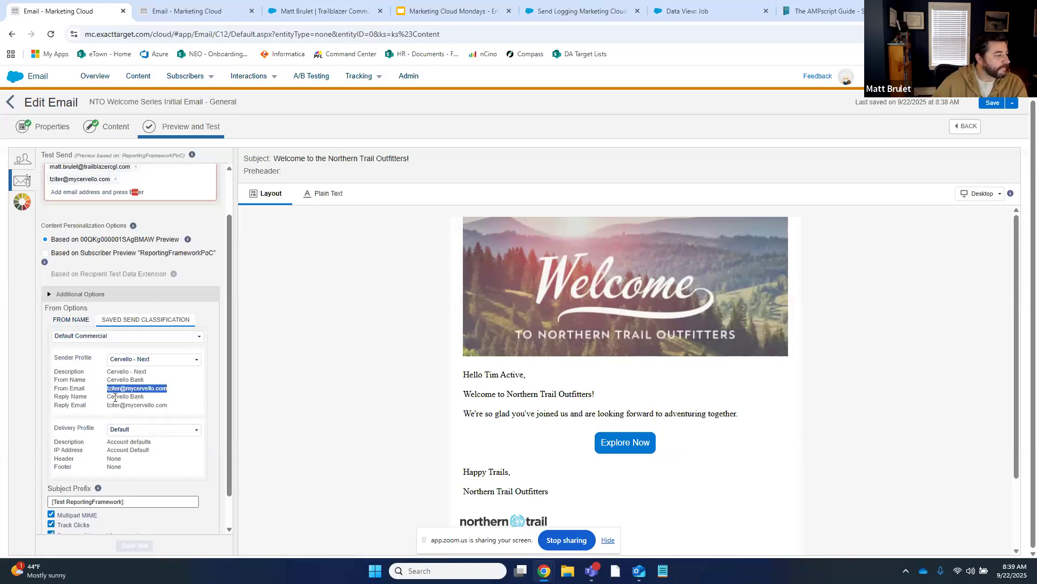
scroll(153, 186, up, 1)
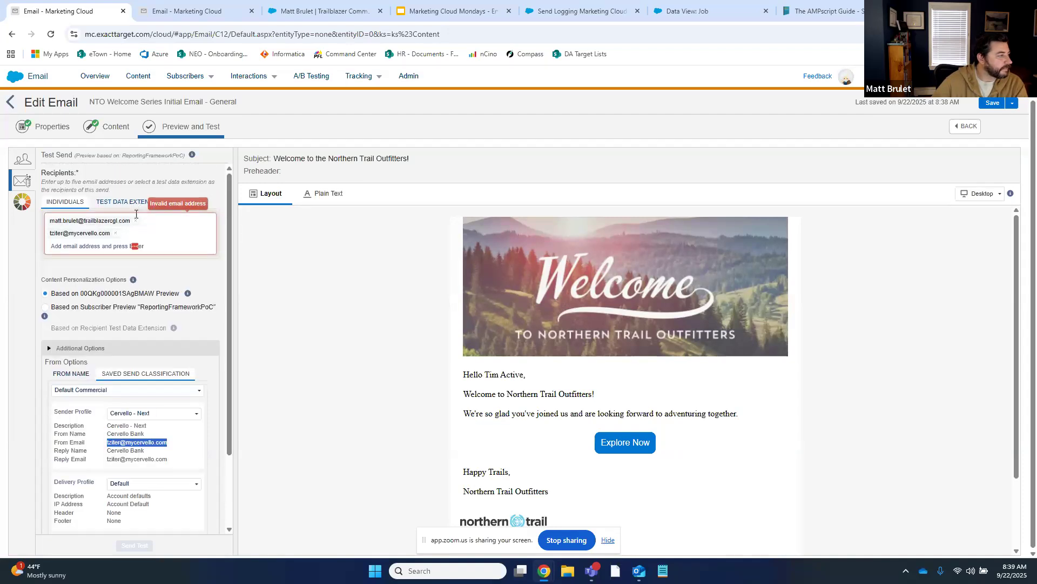
click(135, 221)
click(114, 222)
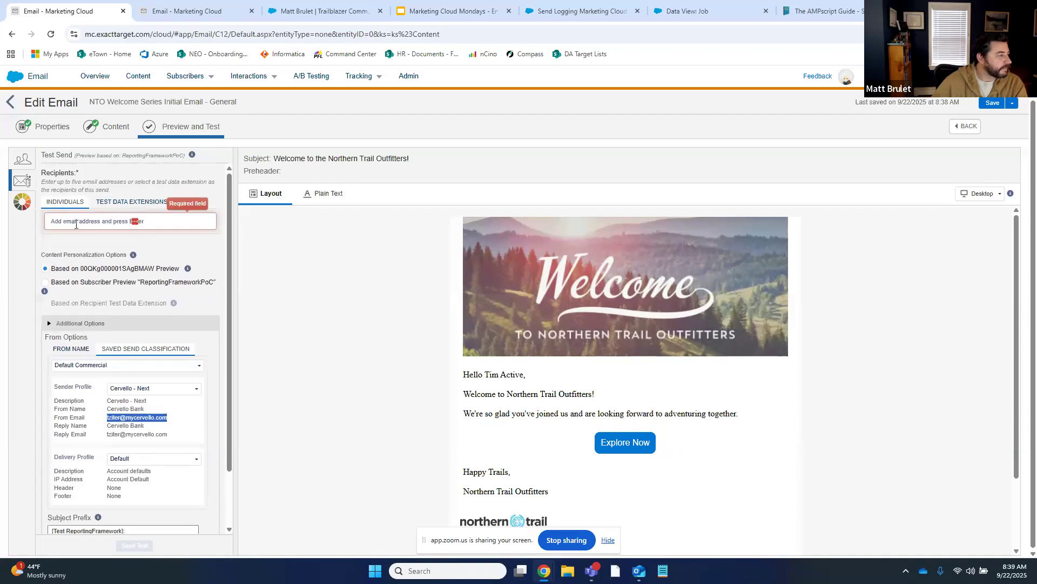
key(Return)
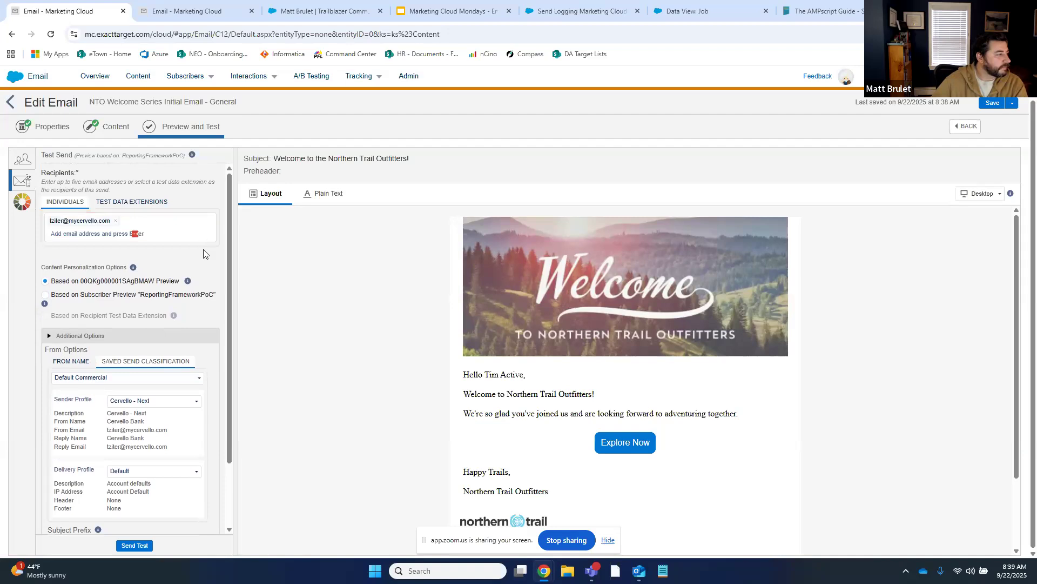
Send the test email, confirming the recipient, then bring up the save choices
click(135, 545)
click(391, 191)
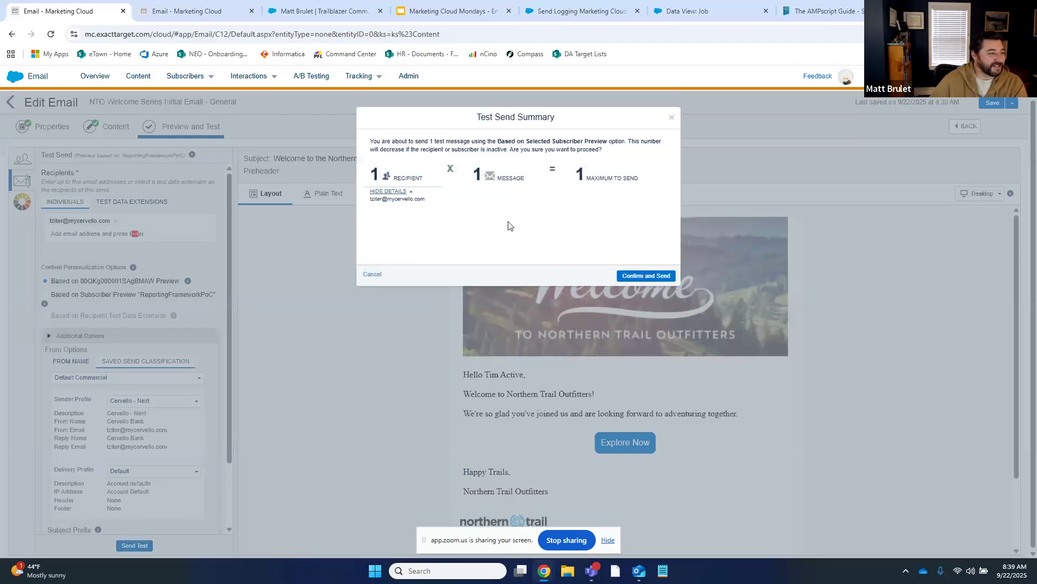
click(653, 278)
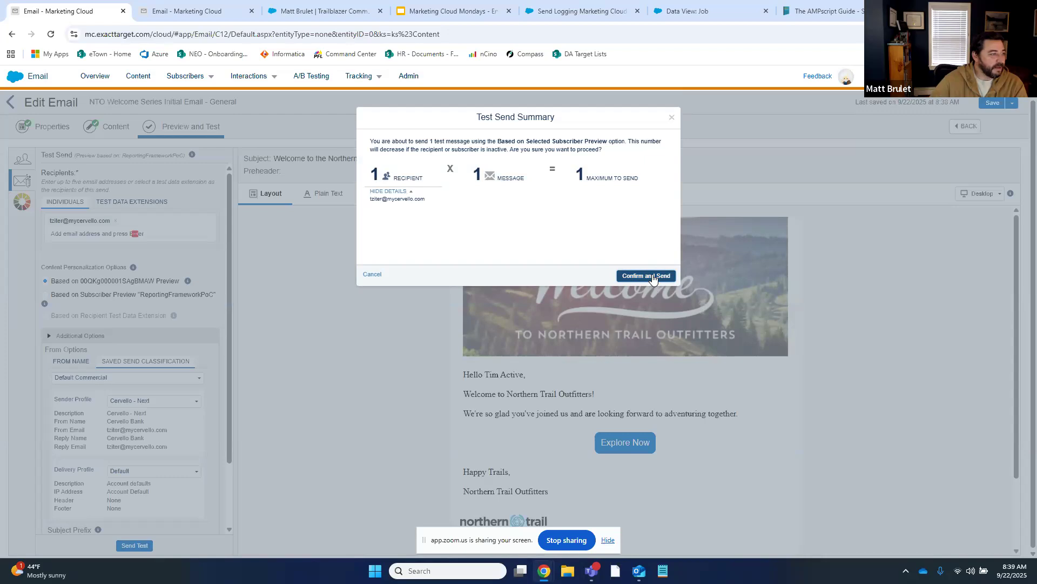
click(646, 275)
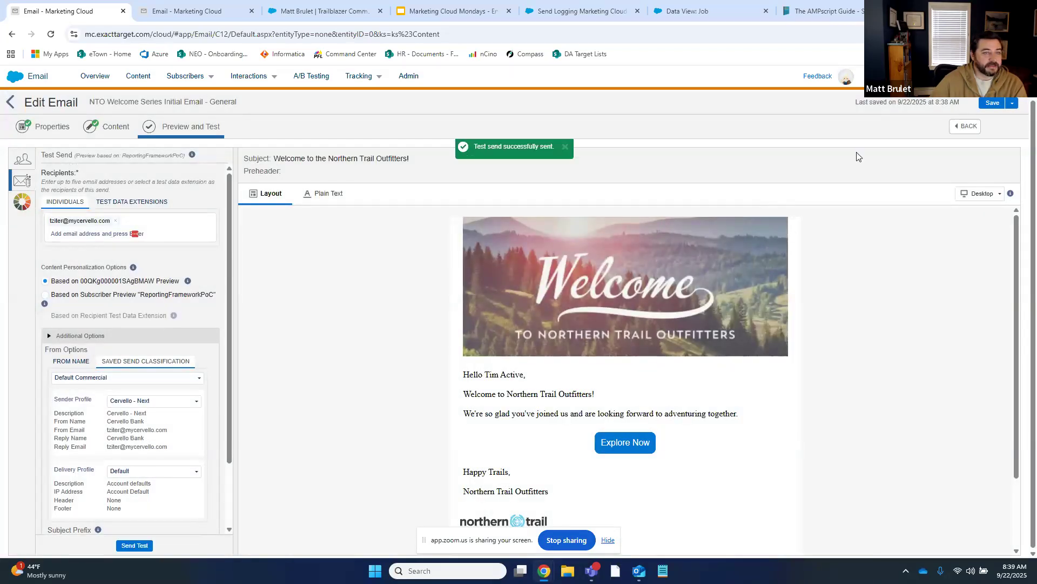
click(1012, 103)
Save and start the real send using the Cervello - Next sender profile
click(970, 133)
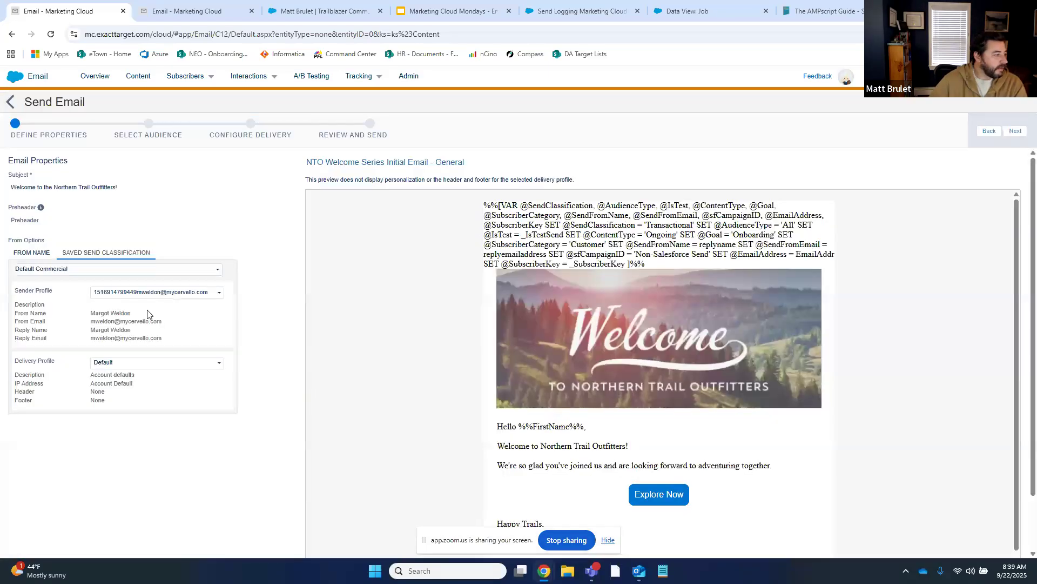
click(162, 295)
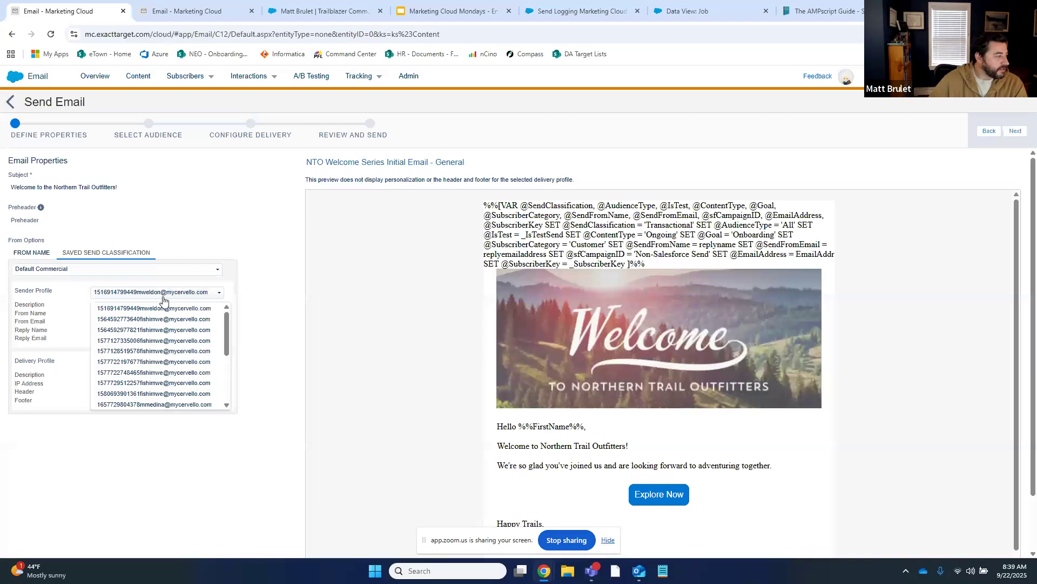
scroll(152, 335, down, 3)
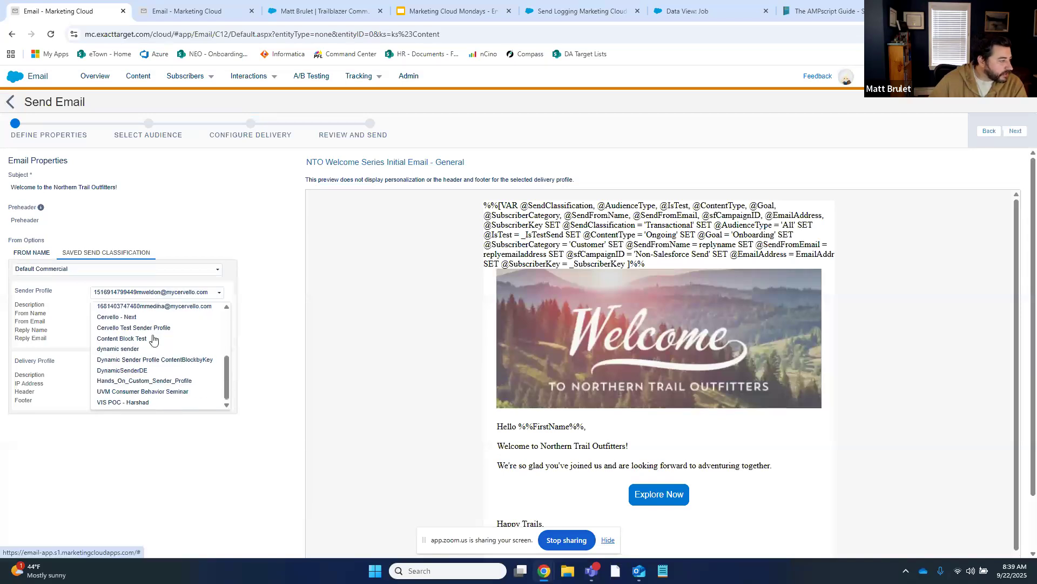
click(121, 319)
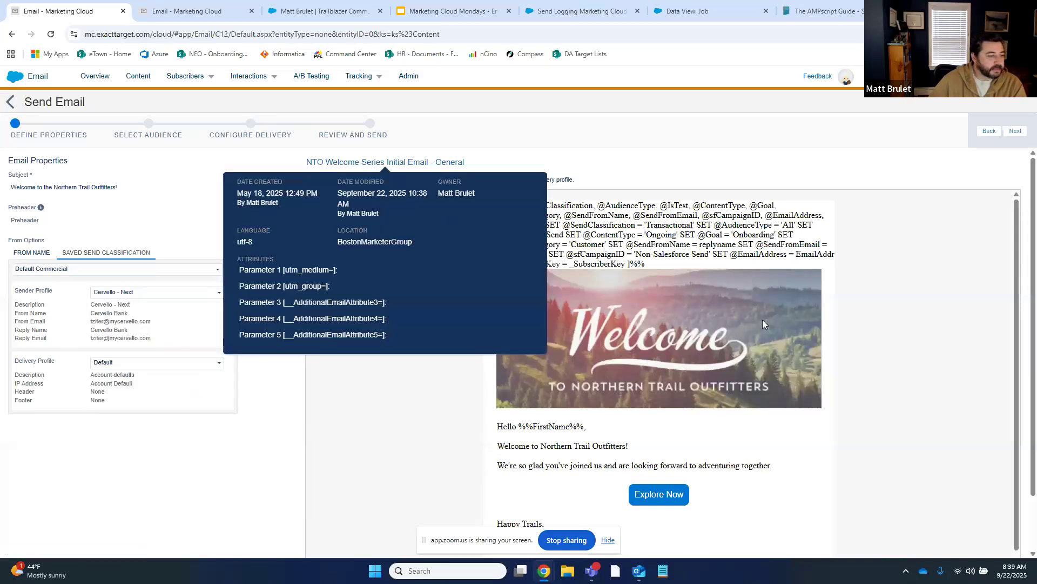
Target the ReportingFrameworkPoC data extension from HandsOn > BostonMarketerGroup as the audience
click(1016, 131)
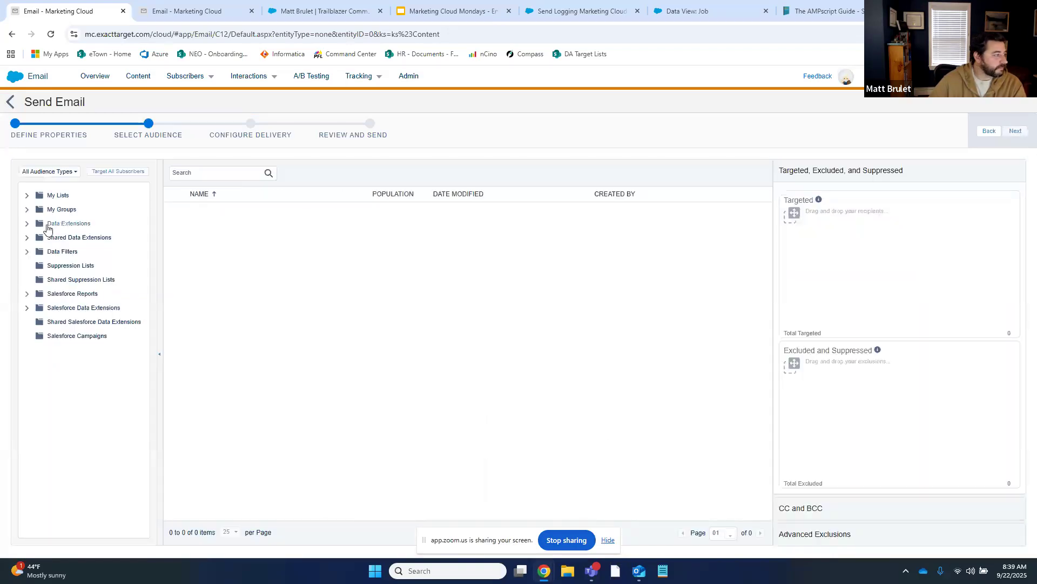
click(27, 224)
scroll(73, 332, down, 1)
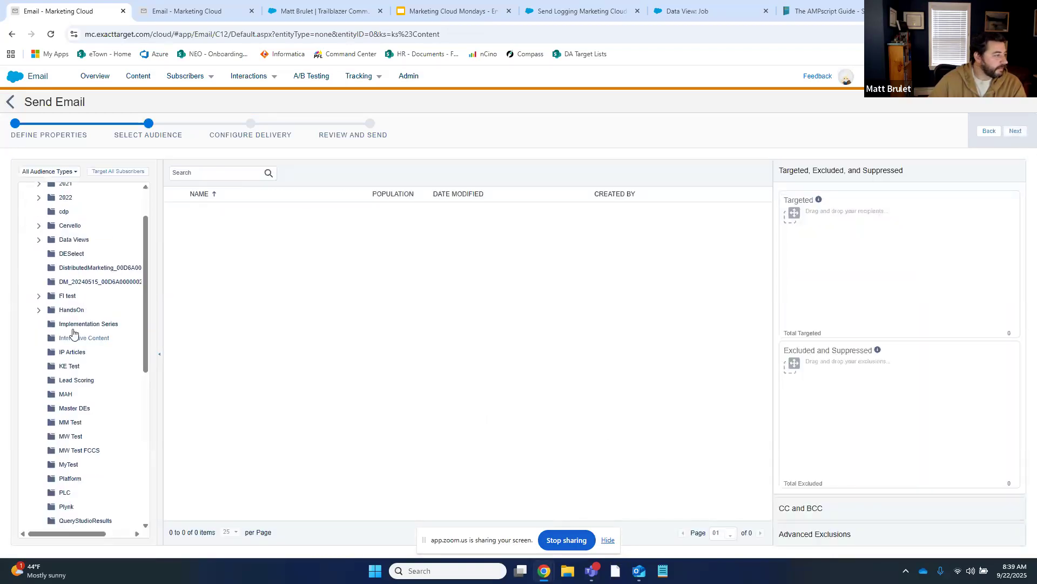
scroll(41, 310, up, 1)
click(40, 368)
click(83, 409)
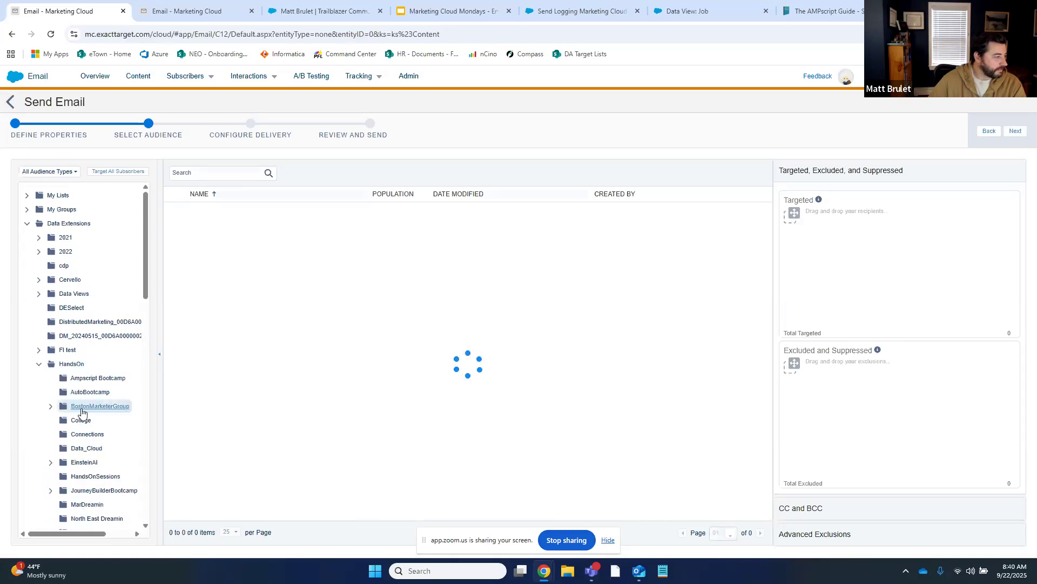
click(50, 406)
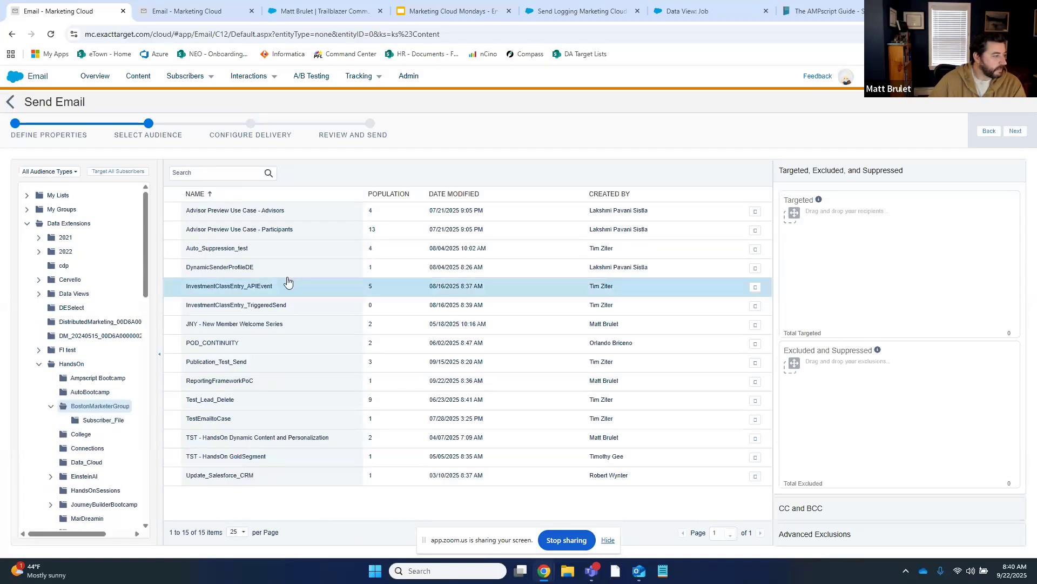
drag(275, 381, 845, 280)
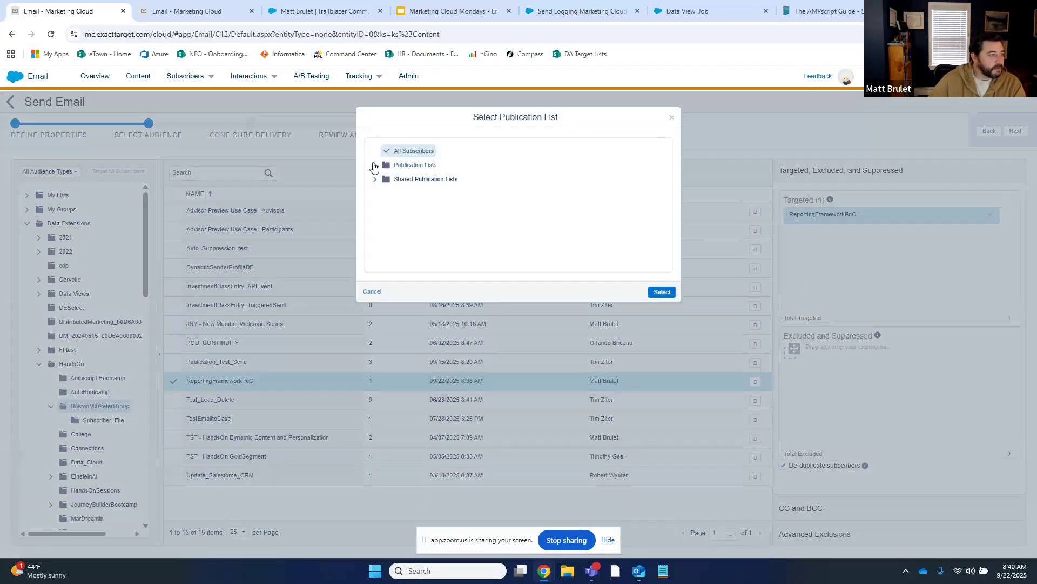
Keep All Subscribers as the publication list and continue to delivery settings
click(374, 165)
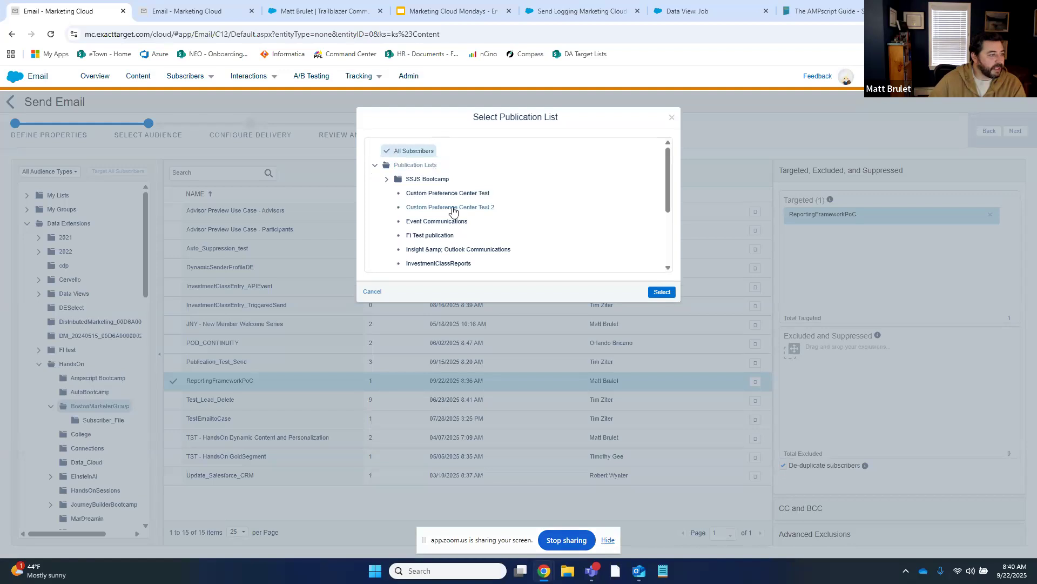
scroll(430, 225, down, 2)
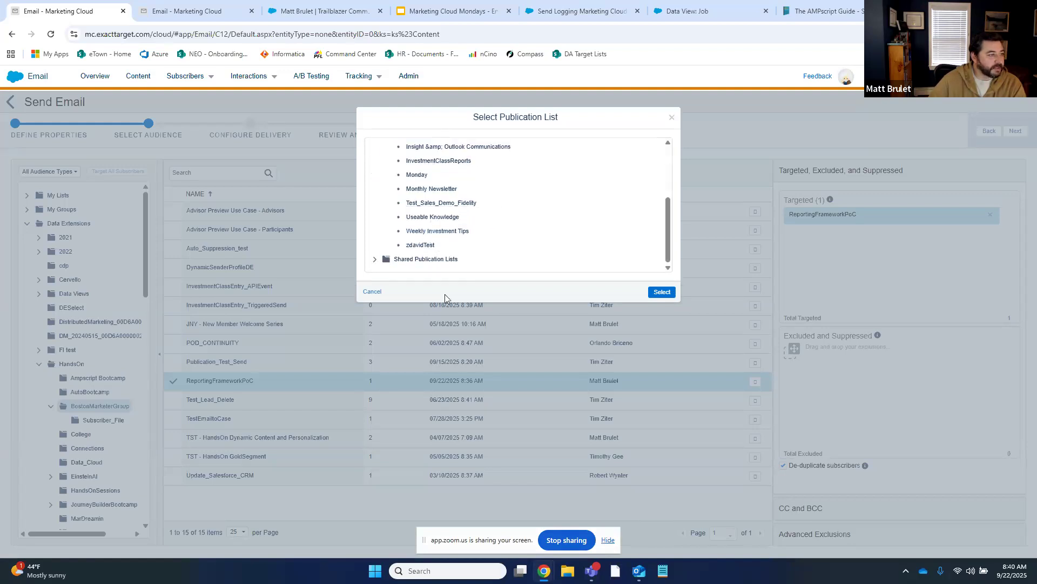
scroll(429, 225, up, 3)
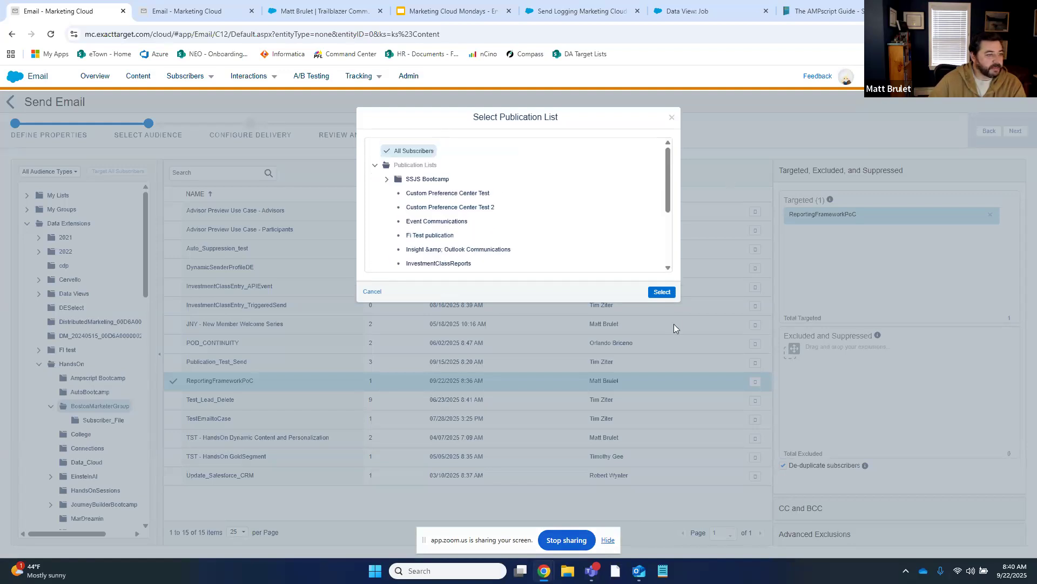
click(667, 291)
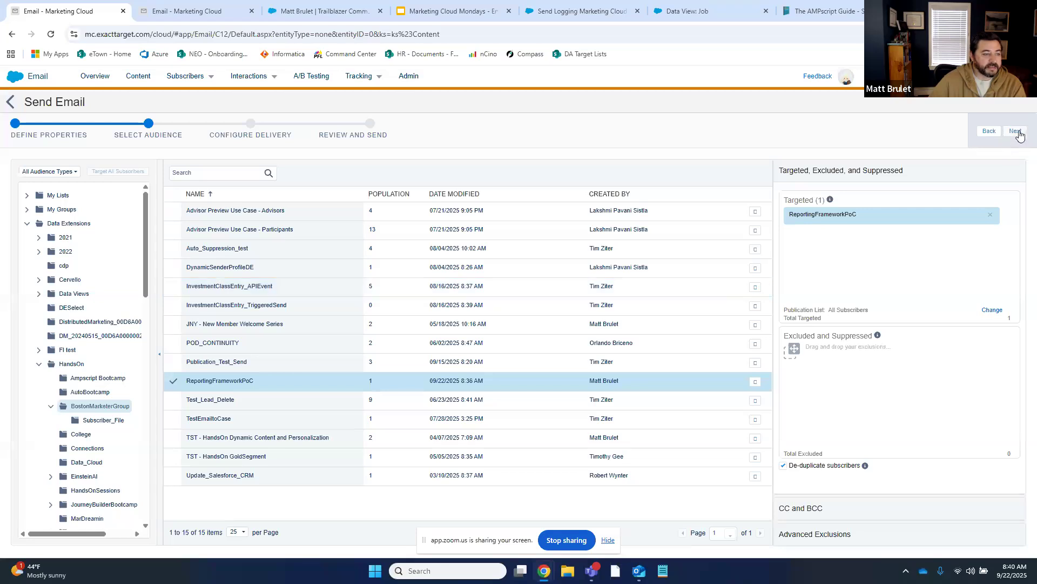
click(1016, 132)
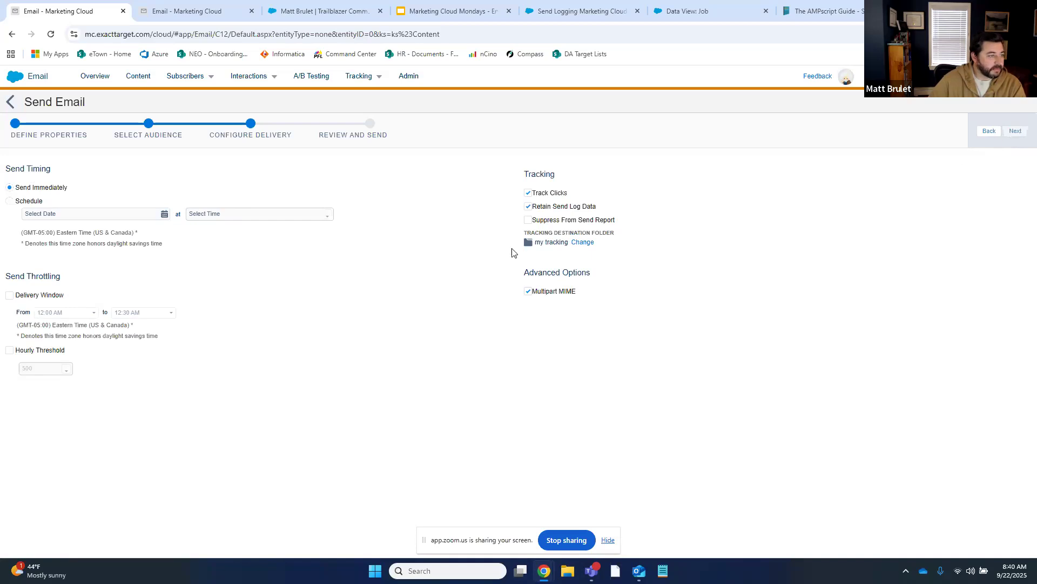
Change the tracking destination folder to BostonMarketersGroup and advance to review
click(583, 243)
click(455, 163)
click(661, 290)
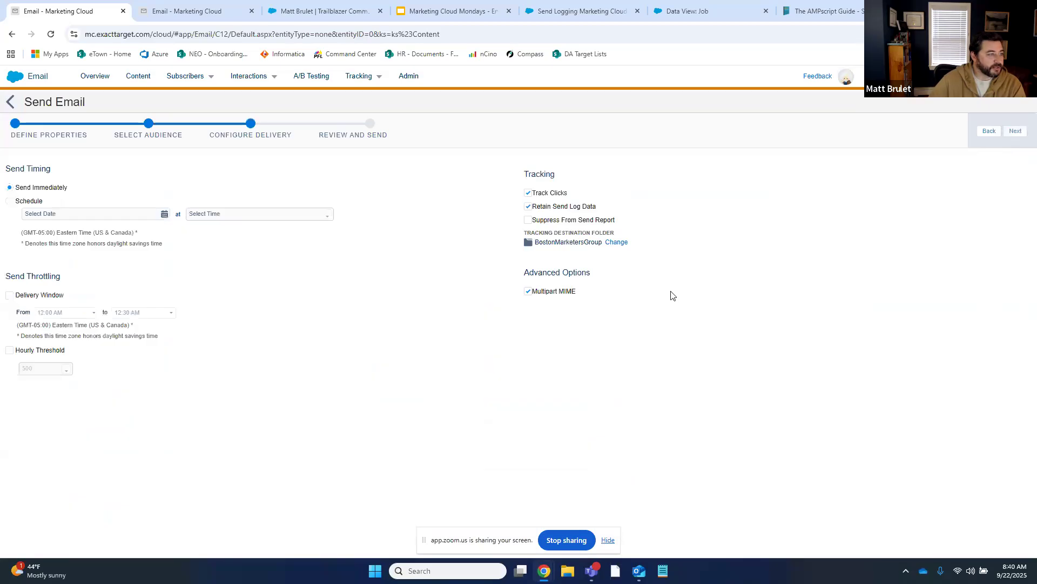
click(1019, 133)
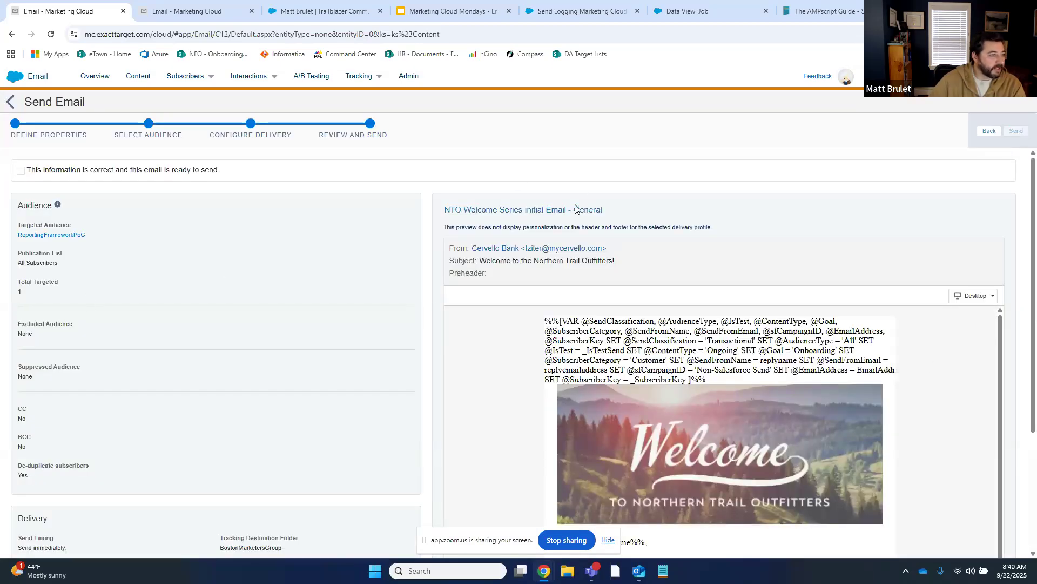
Confirm the email is ready to send and send it to the audience
mouse_move(562, 200)
scroll(459, 389, down, 5)
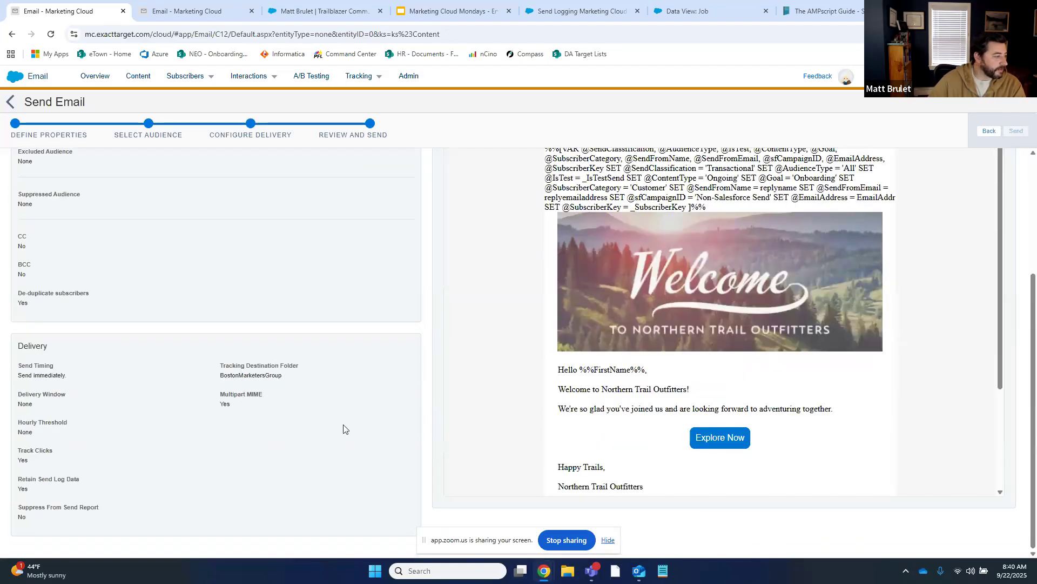
scroll(349, 378, up, 3)
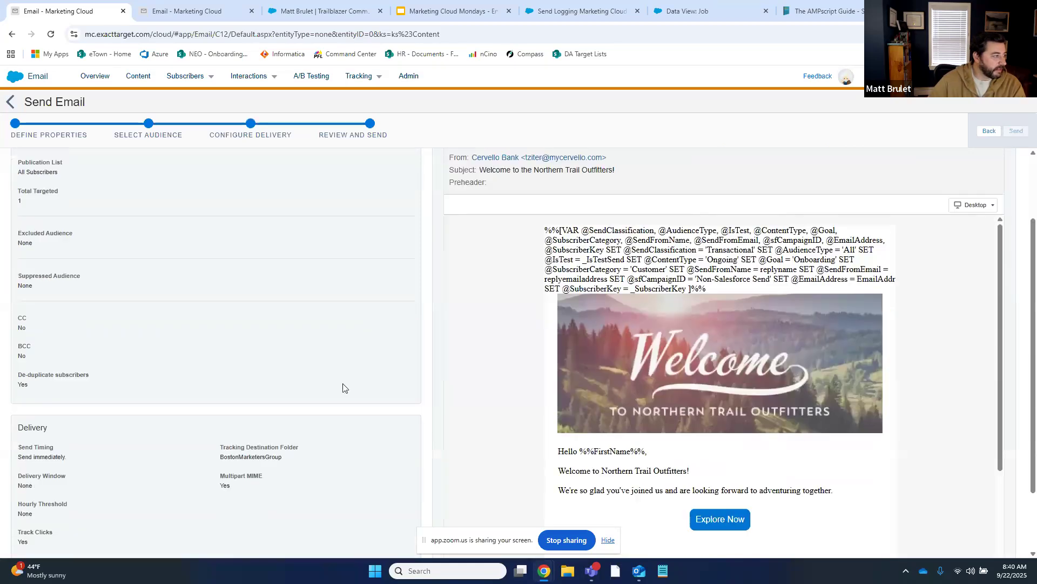
click(120, 168)
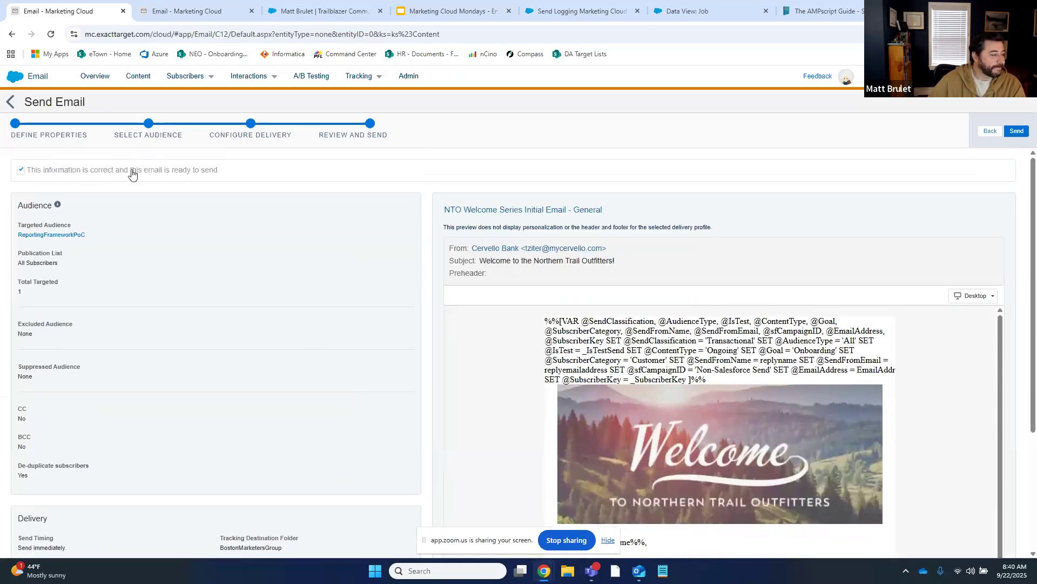
click(1018, 132)
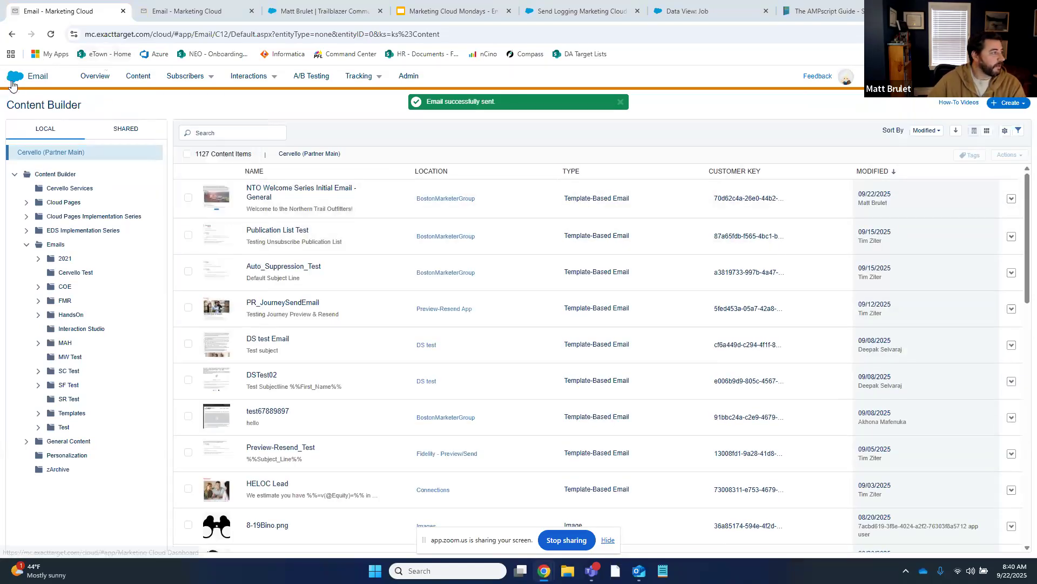
Open Contact Builder from the Audience Builder menu in a new browser tab
mouse_move(13, 82)
mouse_move(21, 123)
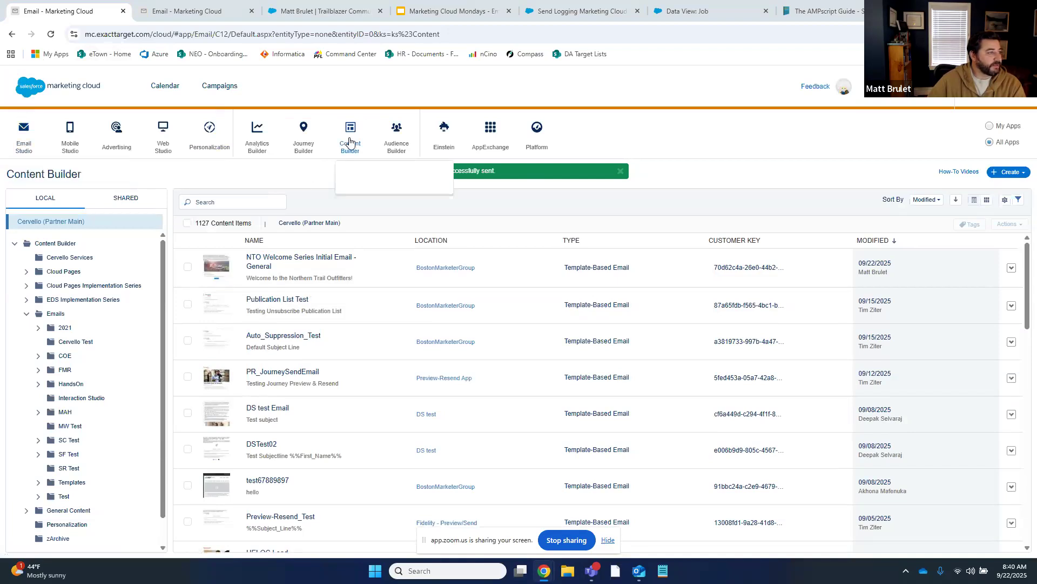
mouse_move(396, 138)
right_click(404, 172)
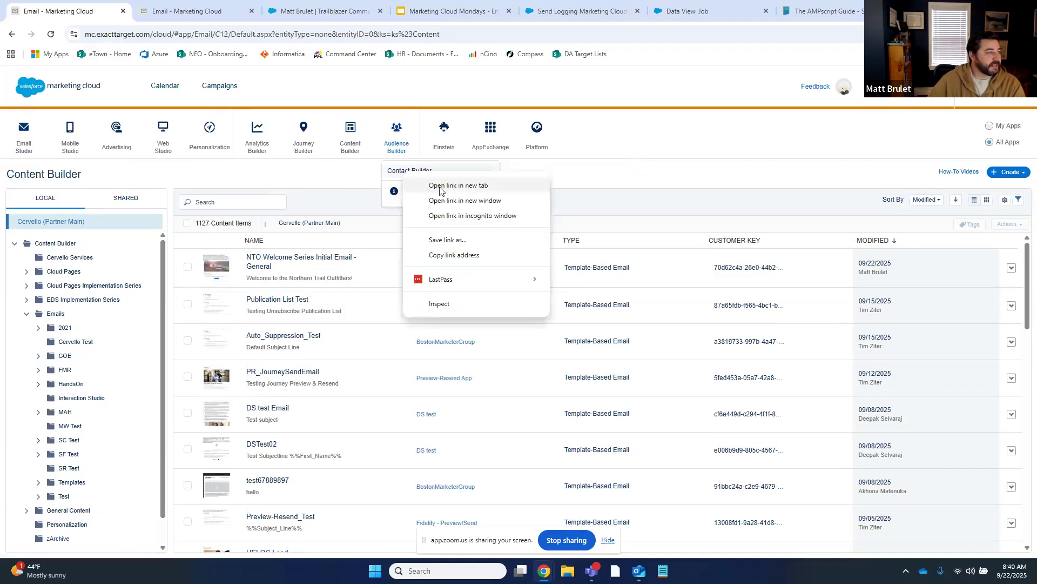
click(432, 186)
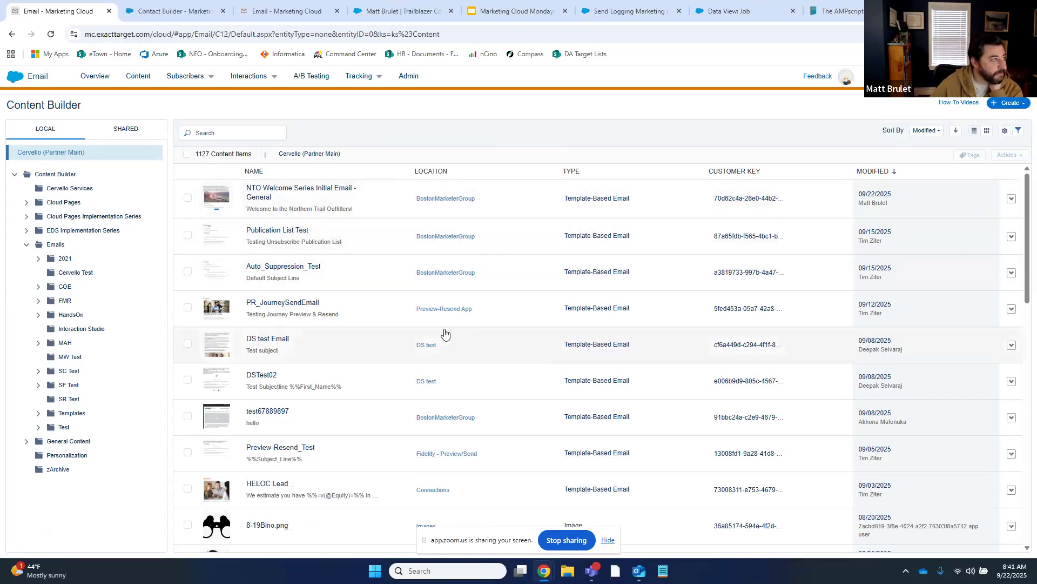
click(154, 11)
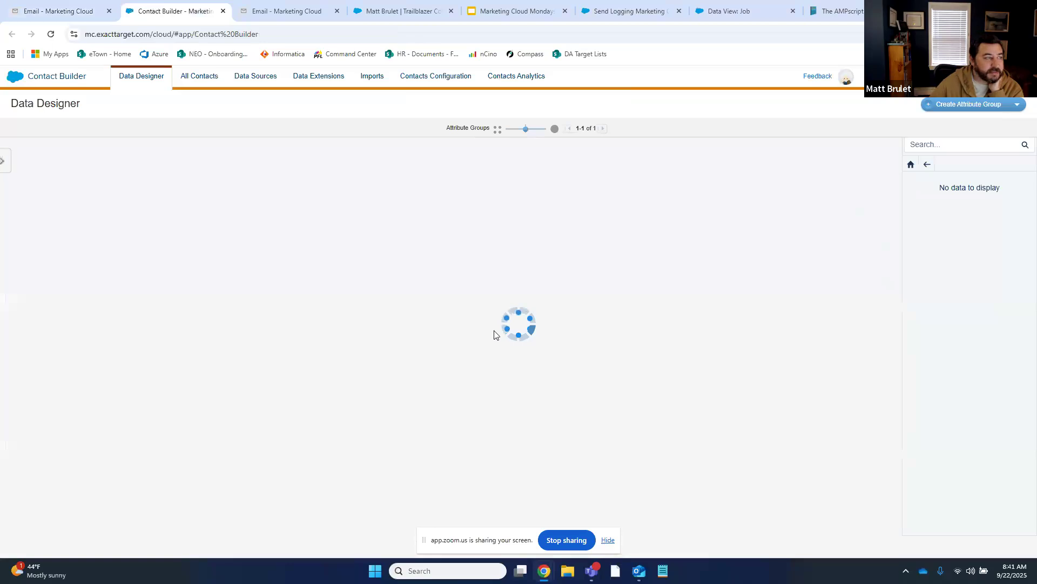
Browse Data Extensions to the Send Log folder and open Send_Log
click(318, 79)
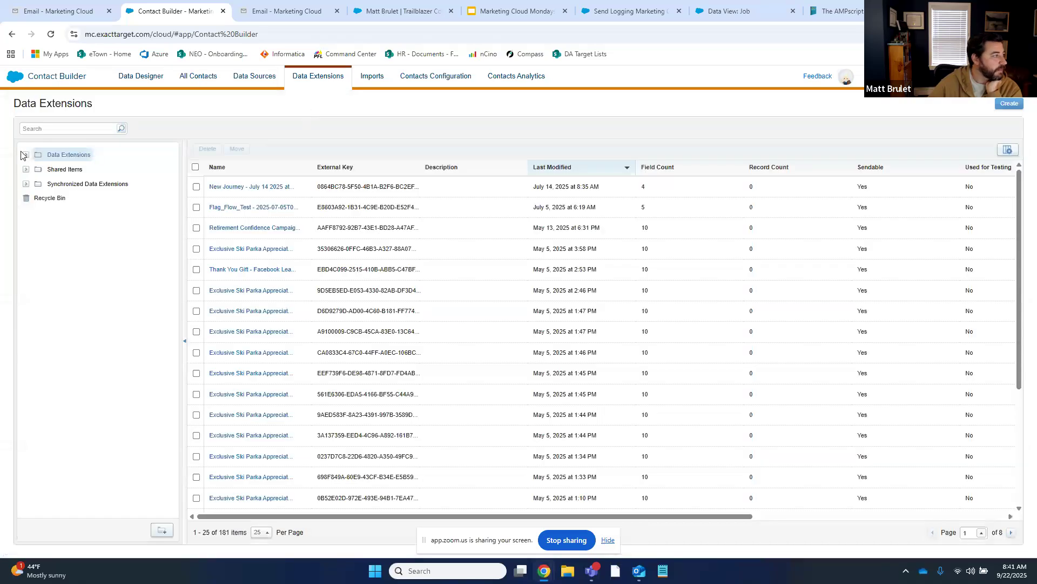
click(26, 155)
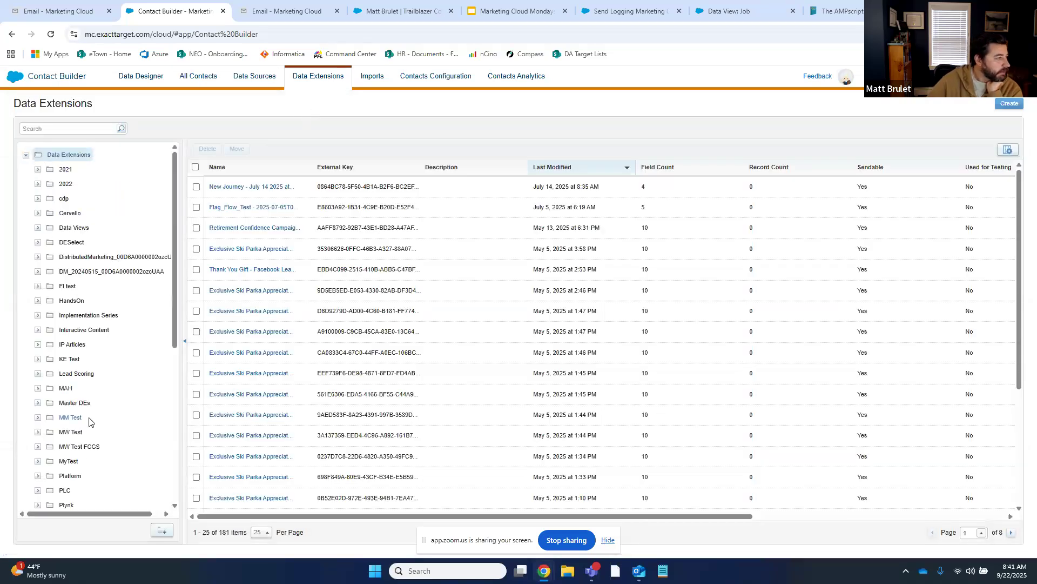
scroll(89, 421, down, 1)
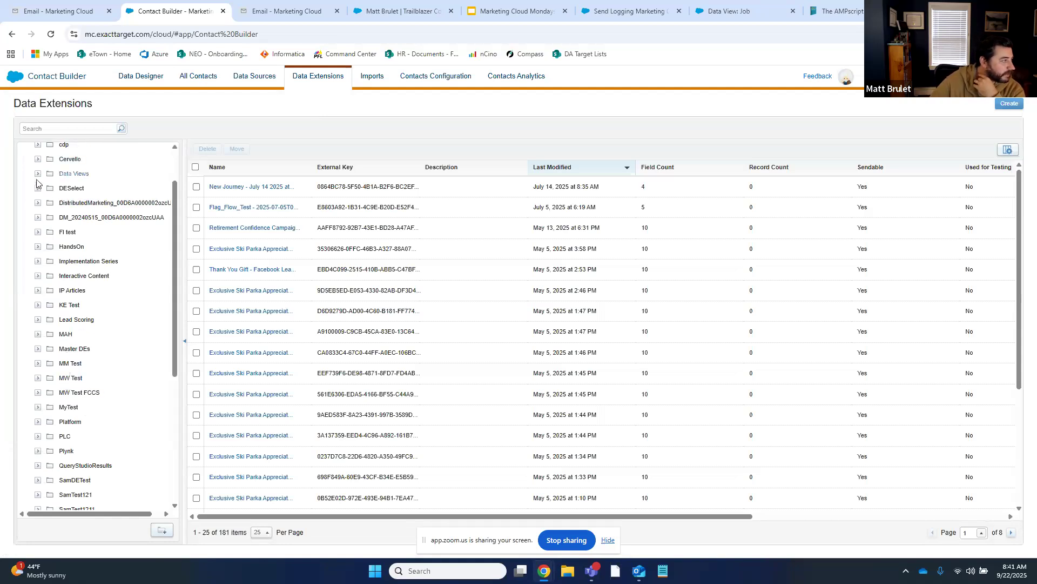
click(37, 247)
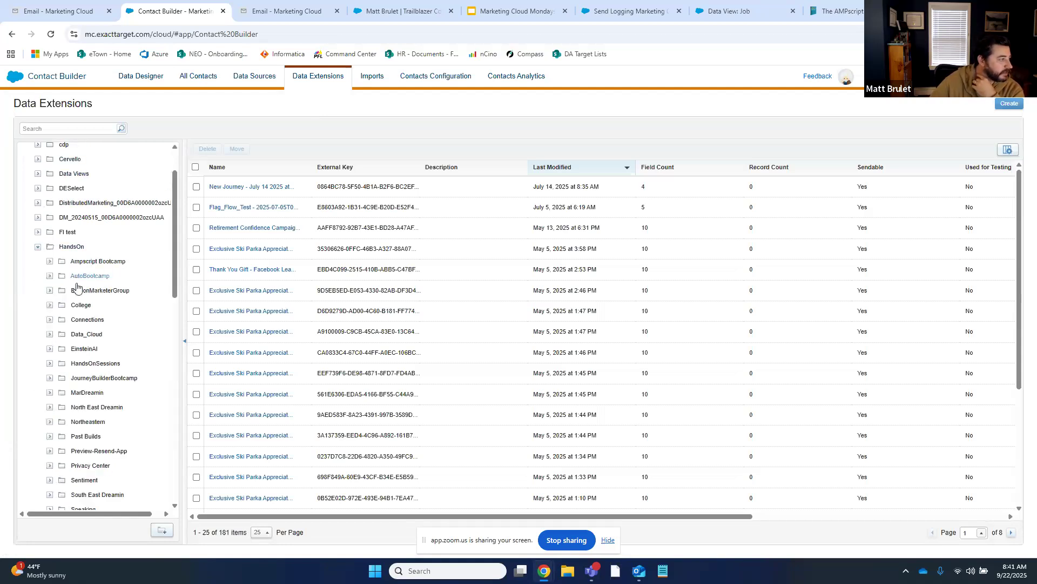
click(49, 292)
click(89, 291)
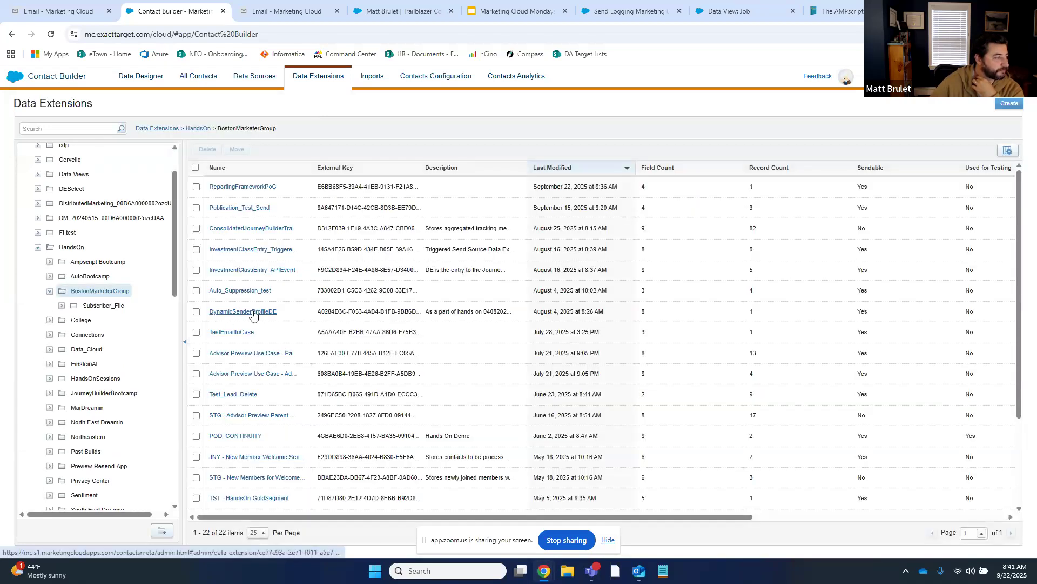
click(37, 247)
scroll(50, 297, down, 1)
scroll(50, 297, down, 3)
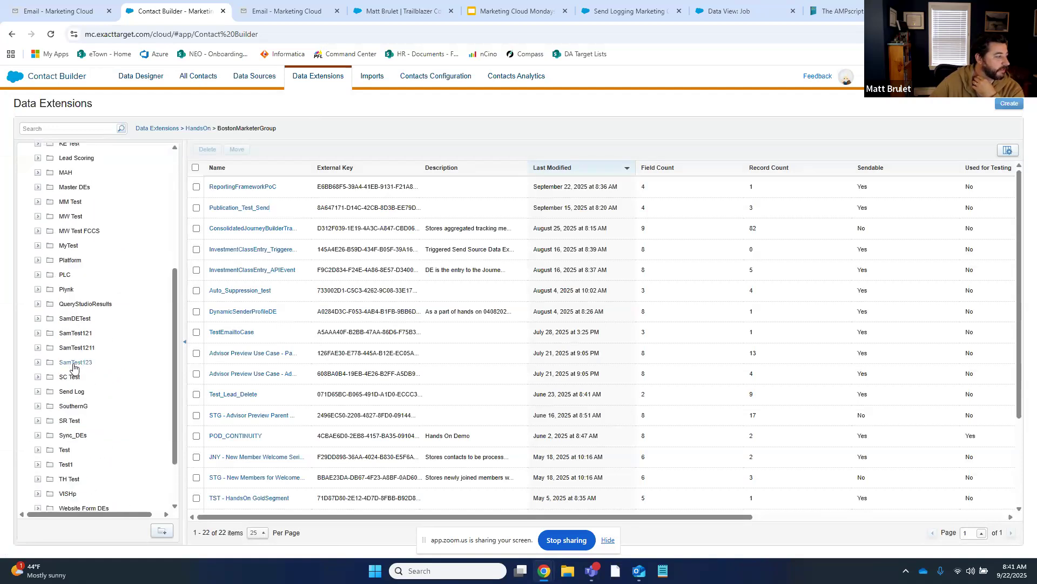
click(69, 392)
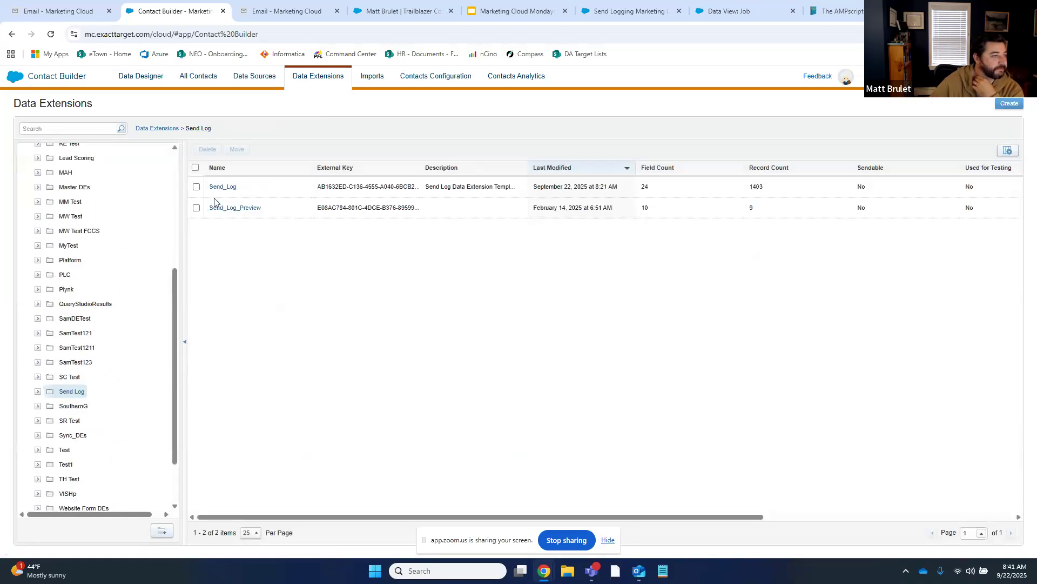
click(224, 187)
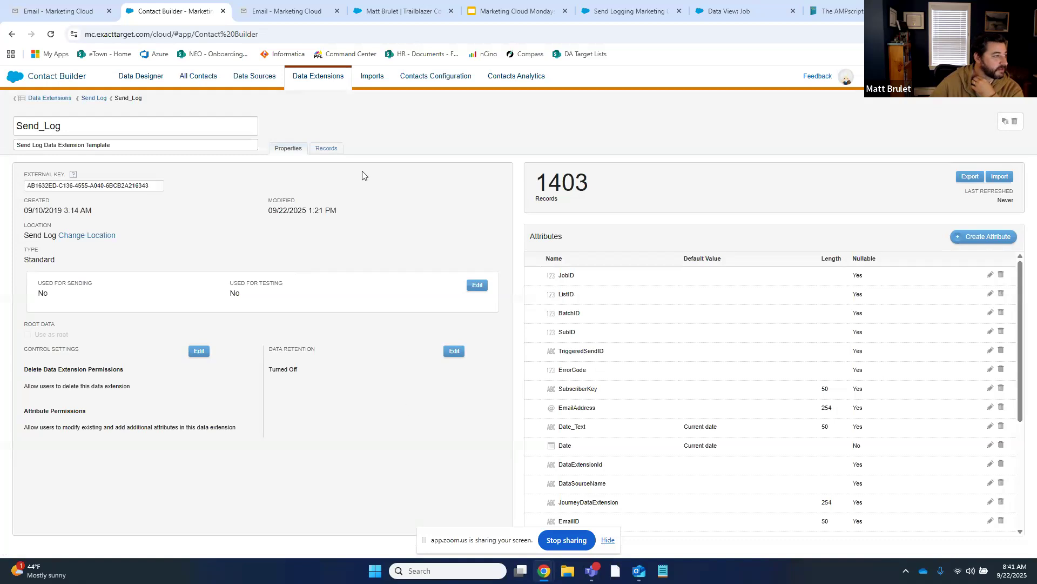
View Send_Log records on page 57 and scroll sideways through the newest row's columns
click(328, 150)
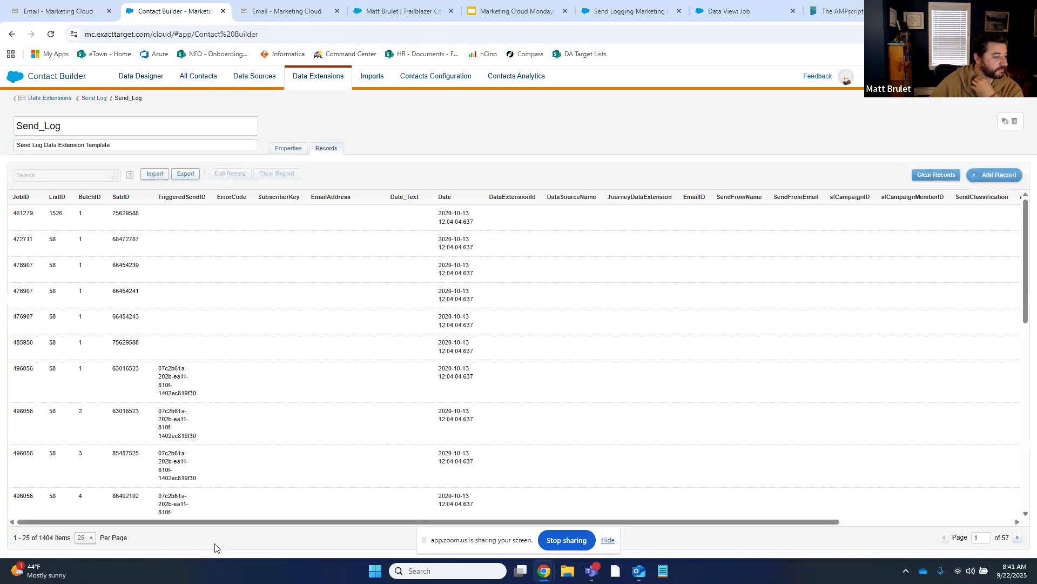
double_click(983, 538)
text(57)
key(Return)
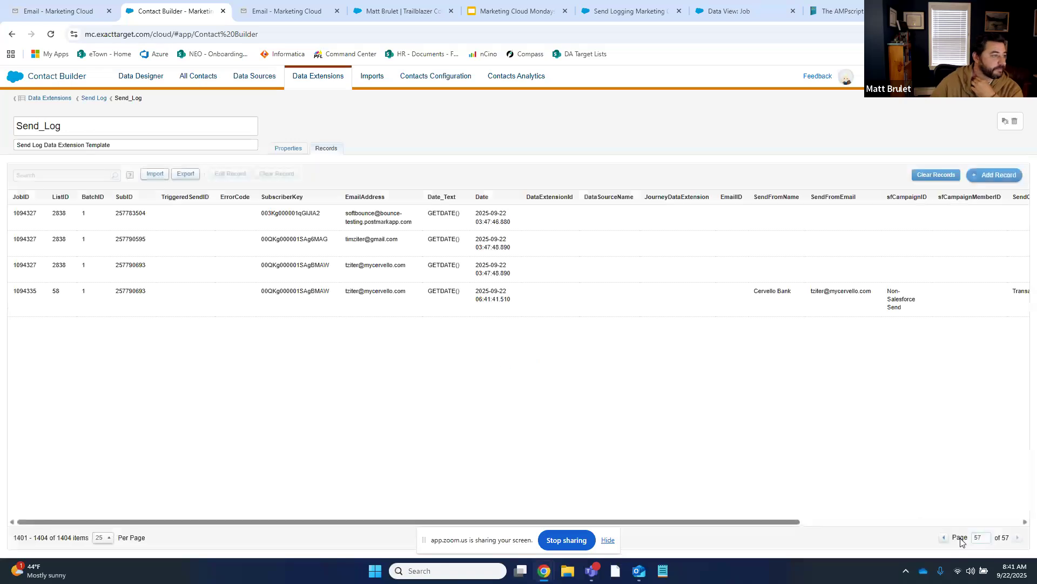
drag(674, 522, 909, 523)
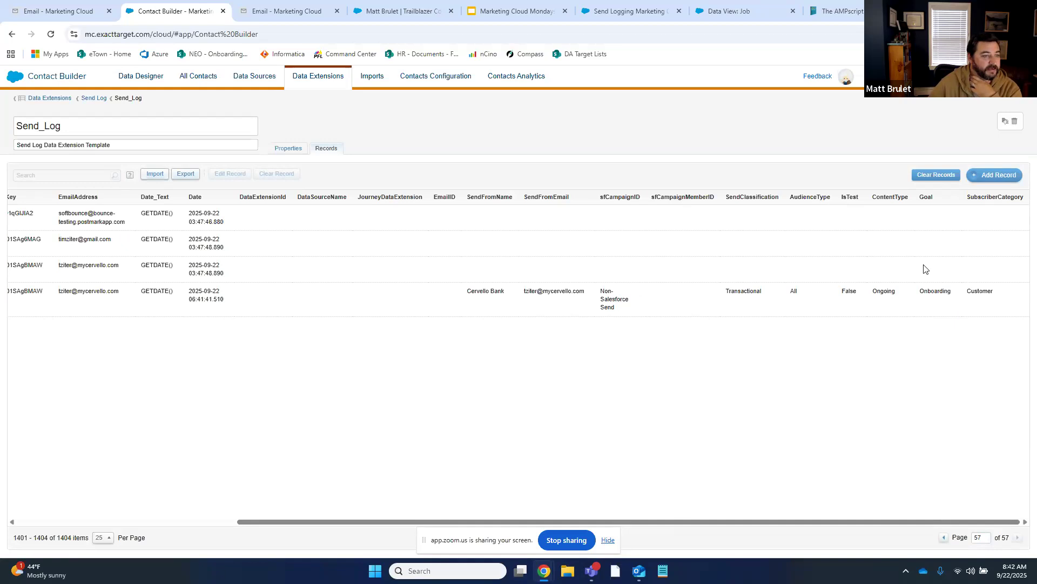
drag(859, 522, 567, 521)
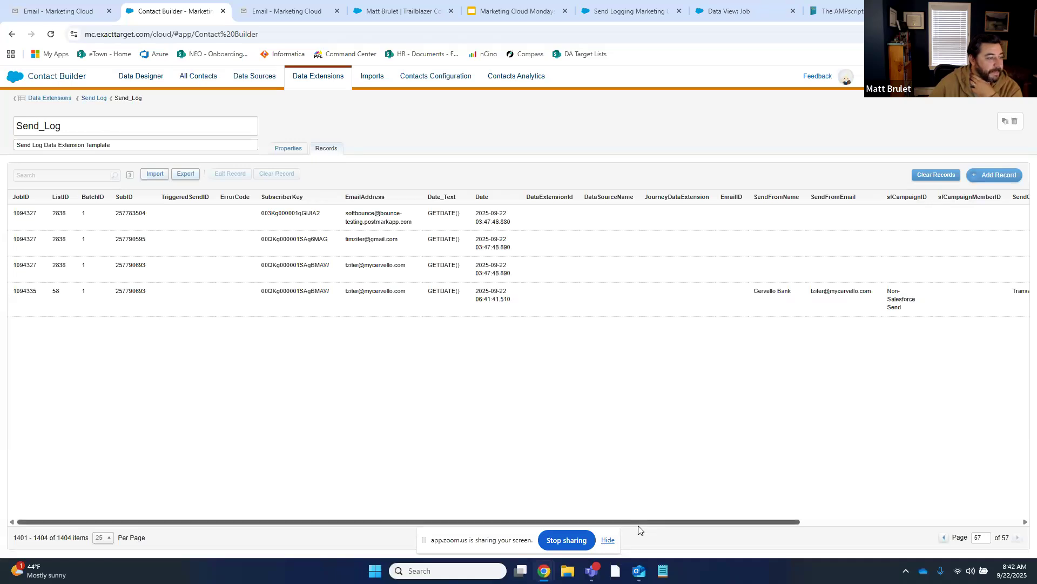
drag(646, 523, 903, 519)
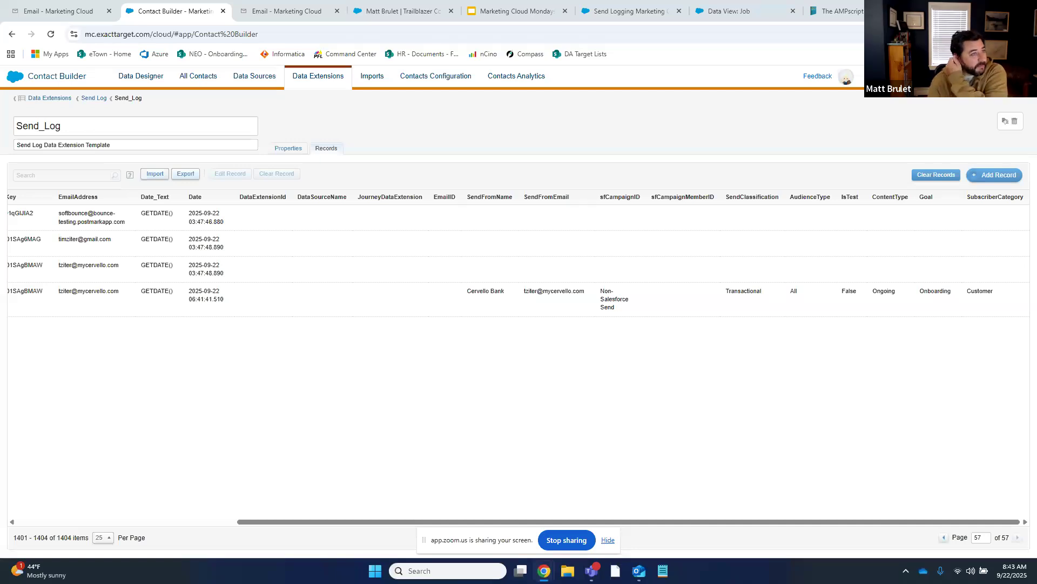
click(551, 539)
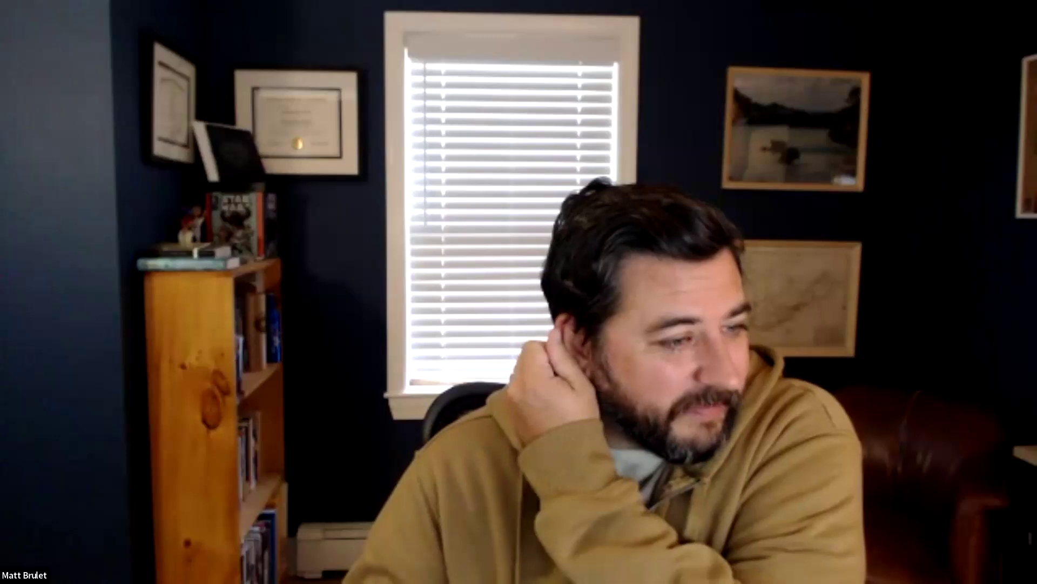